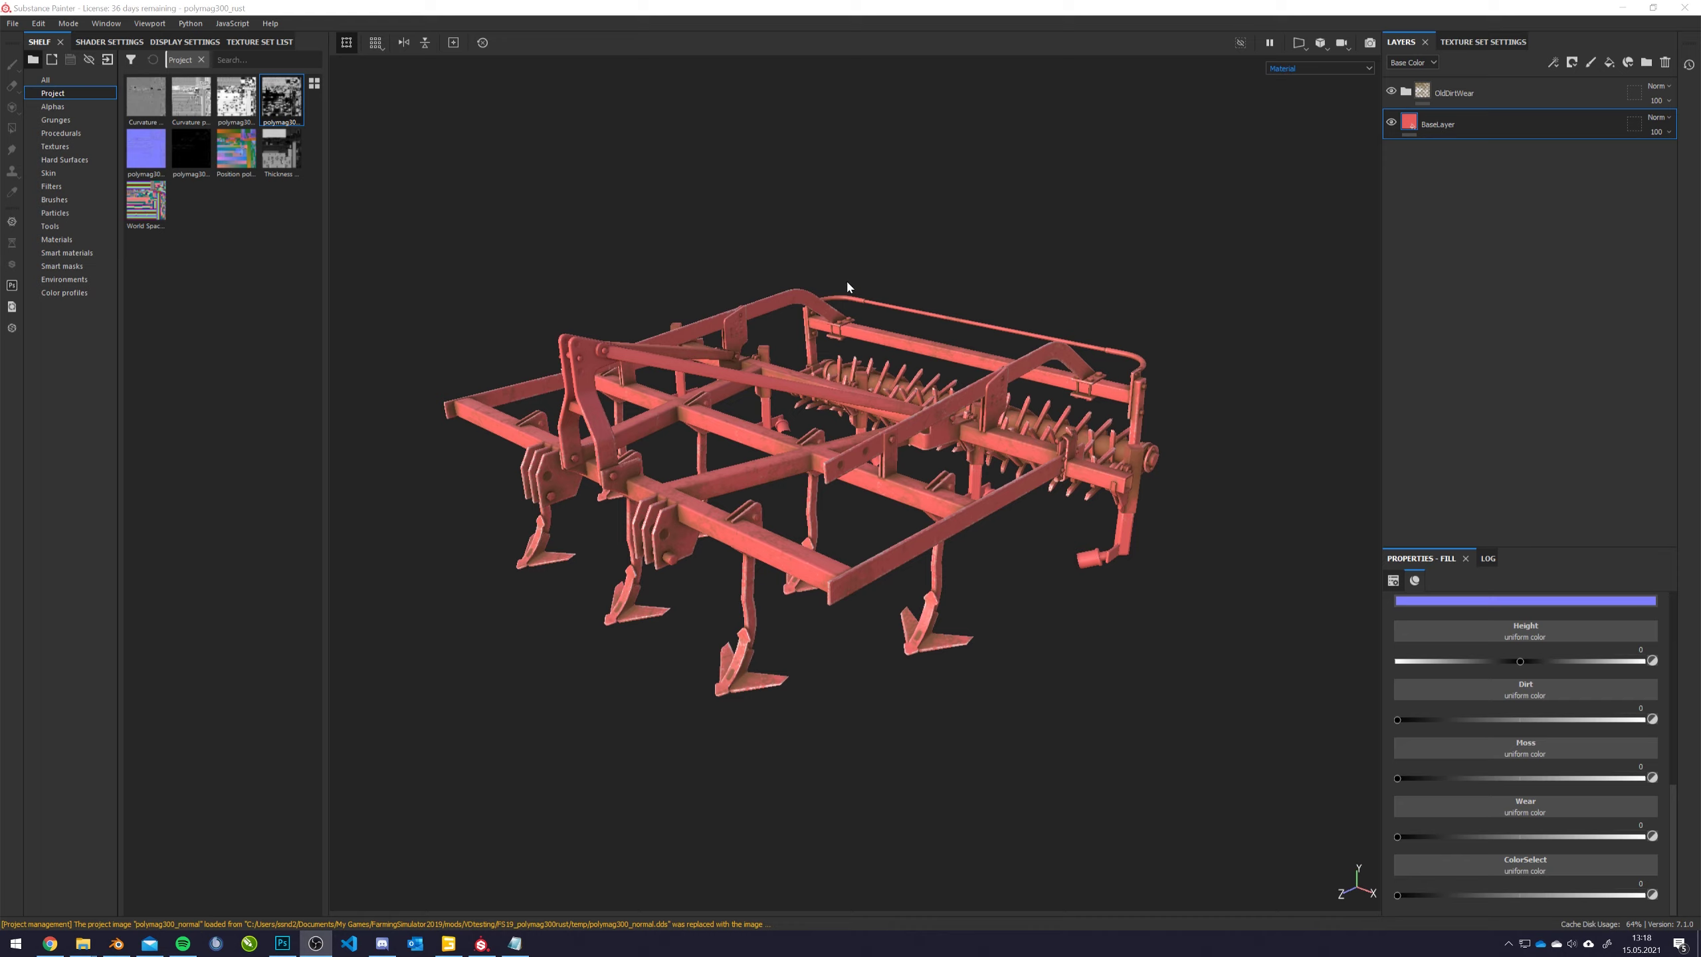
Orbit the cultivator to inspect its top and opposite side
left_click_drag(821, 299, 925, 463, "alt")
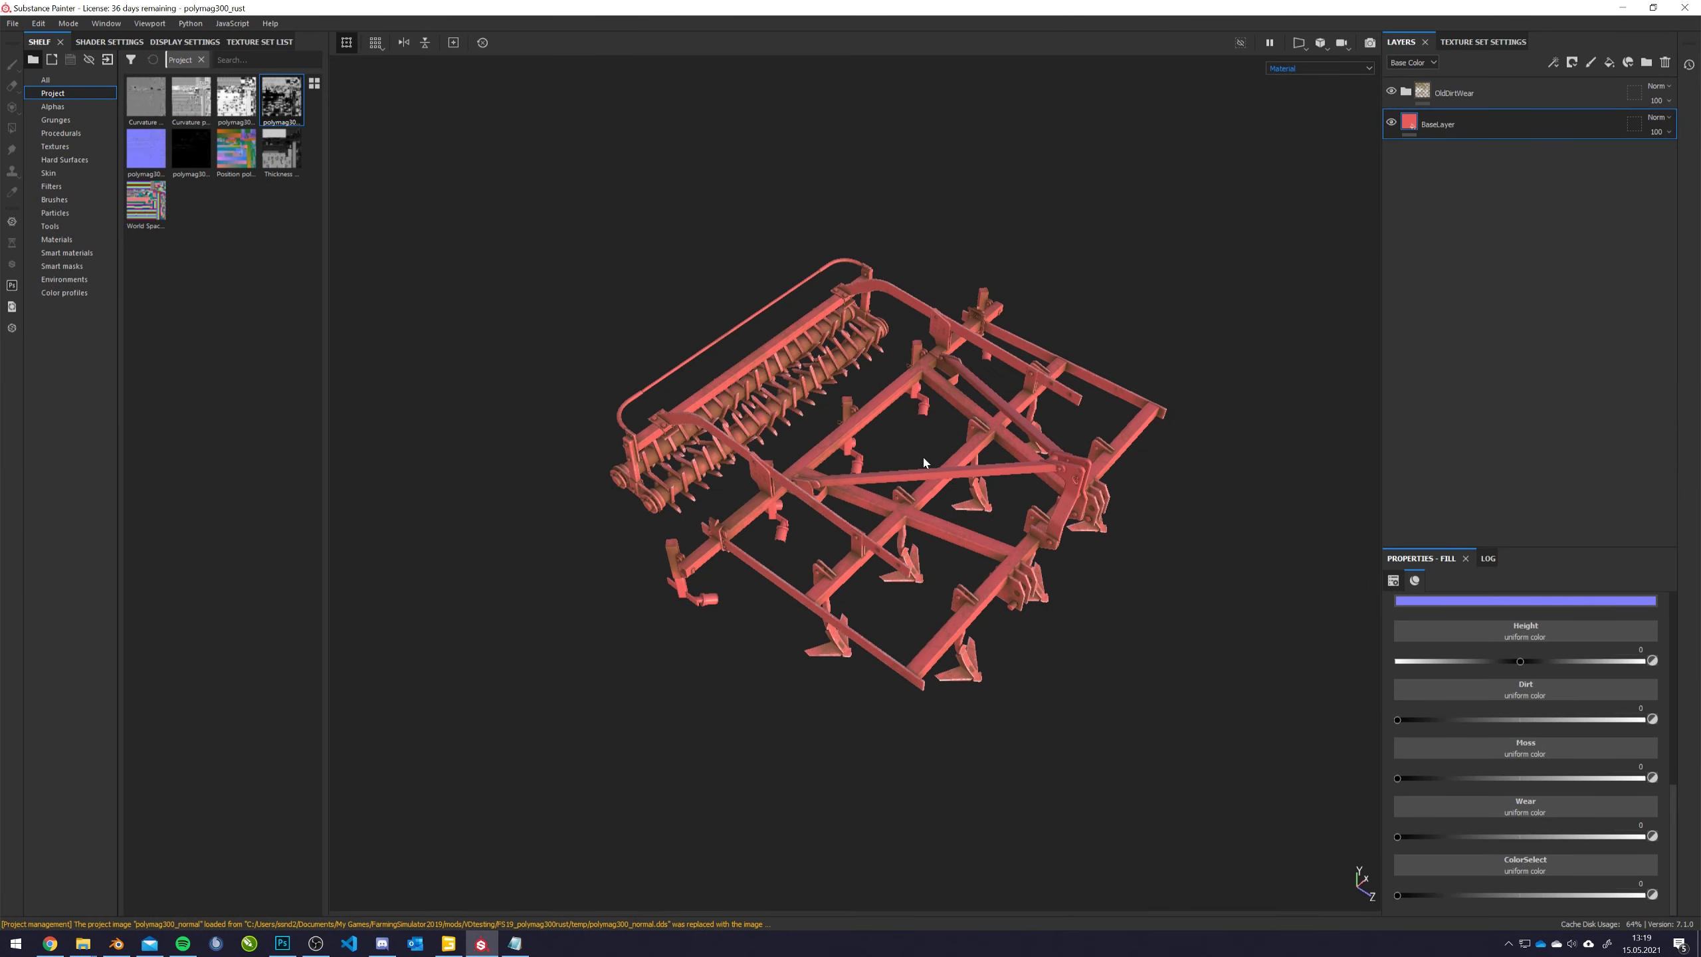
left_click_drag(924, 462, 1259, 462, "alt")
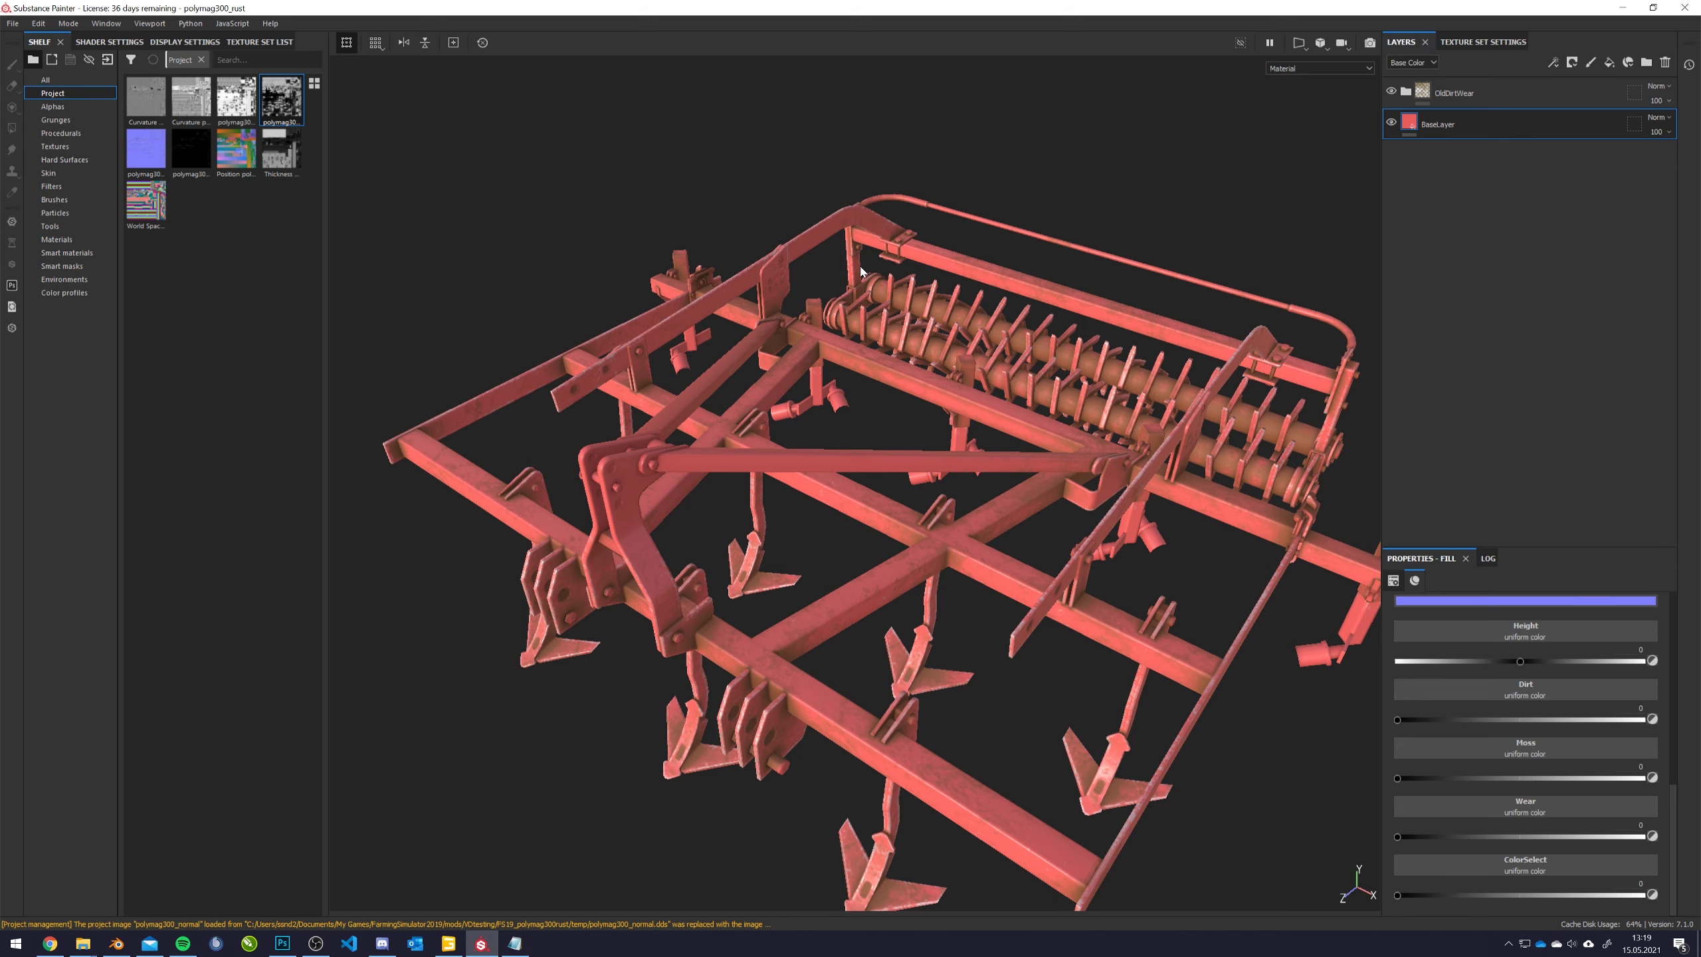
scroll(860, 271, "down", 3)
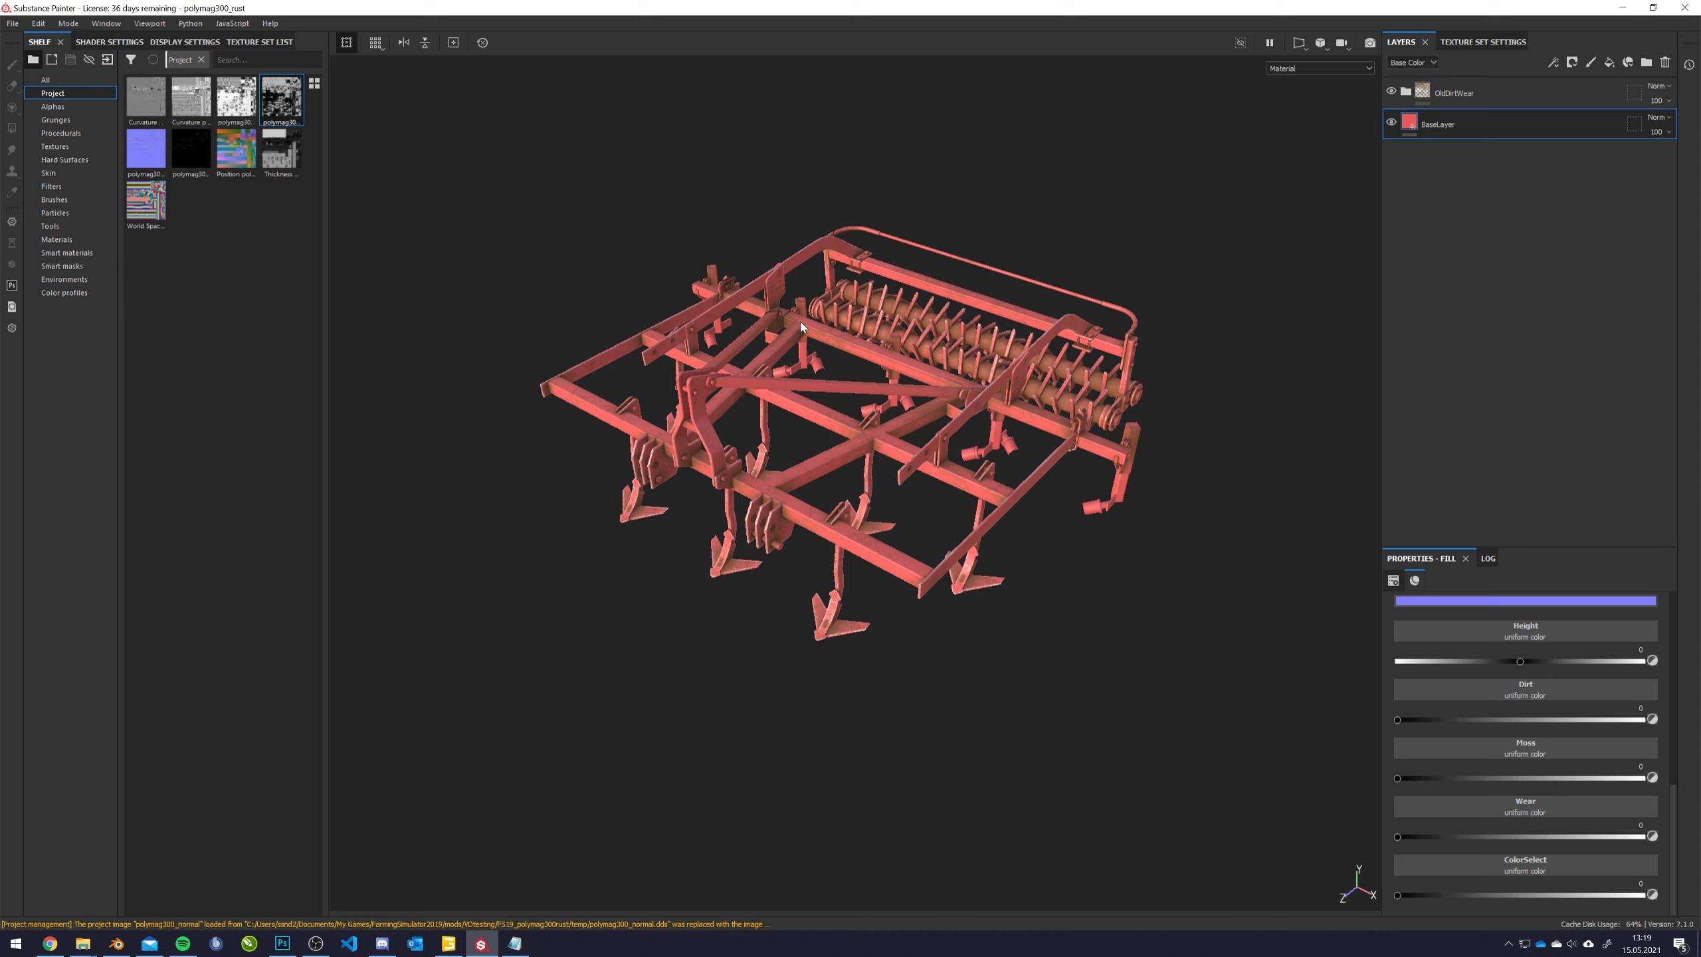
scroll(827, 229, "up", 2)
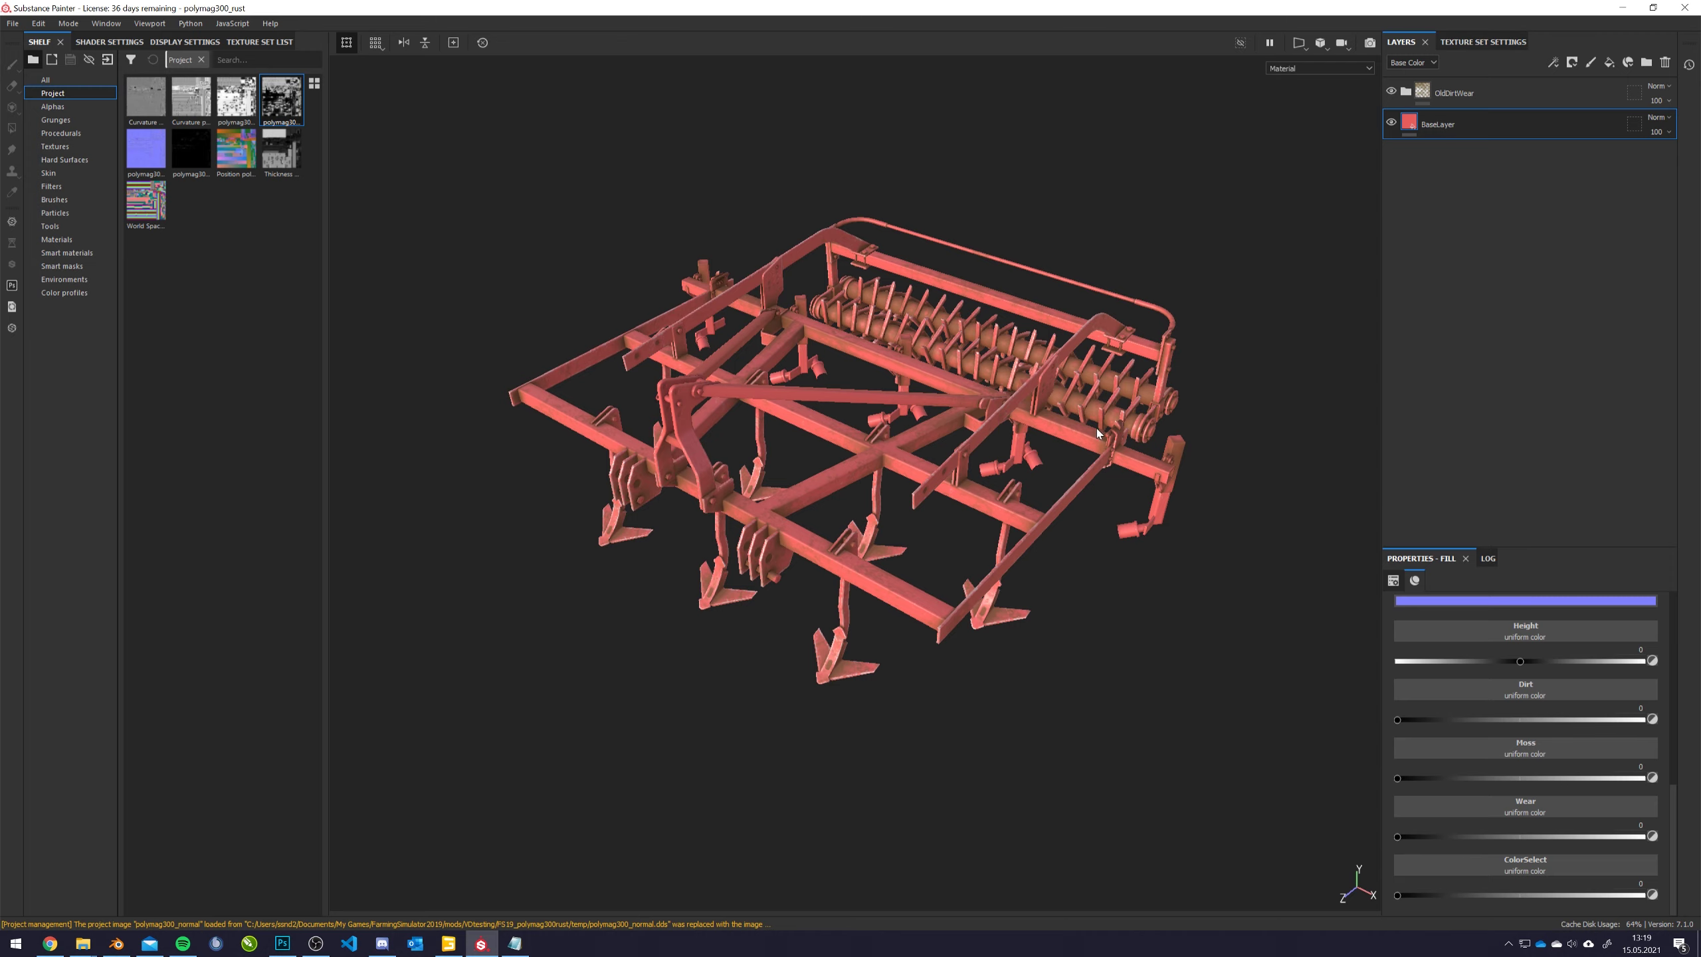
left_click_drag(915, 378, 1264, 271, "alt")
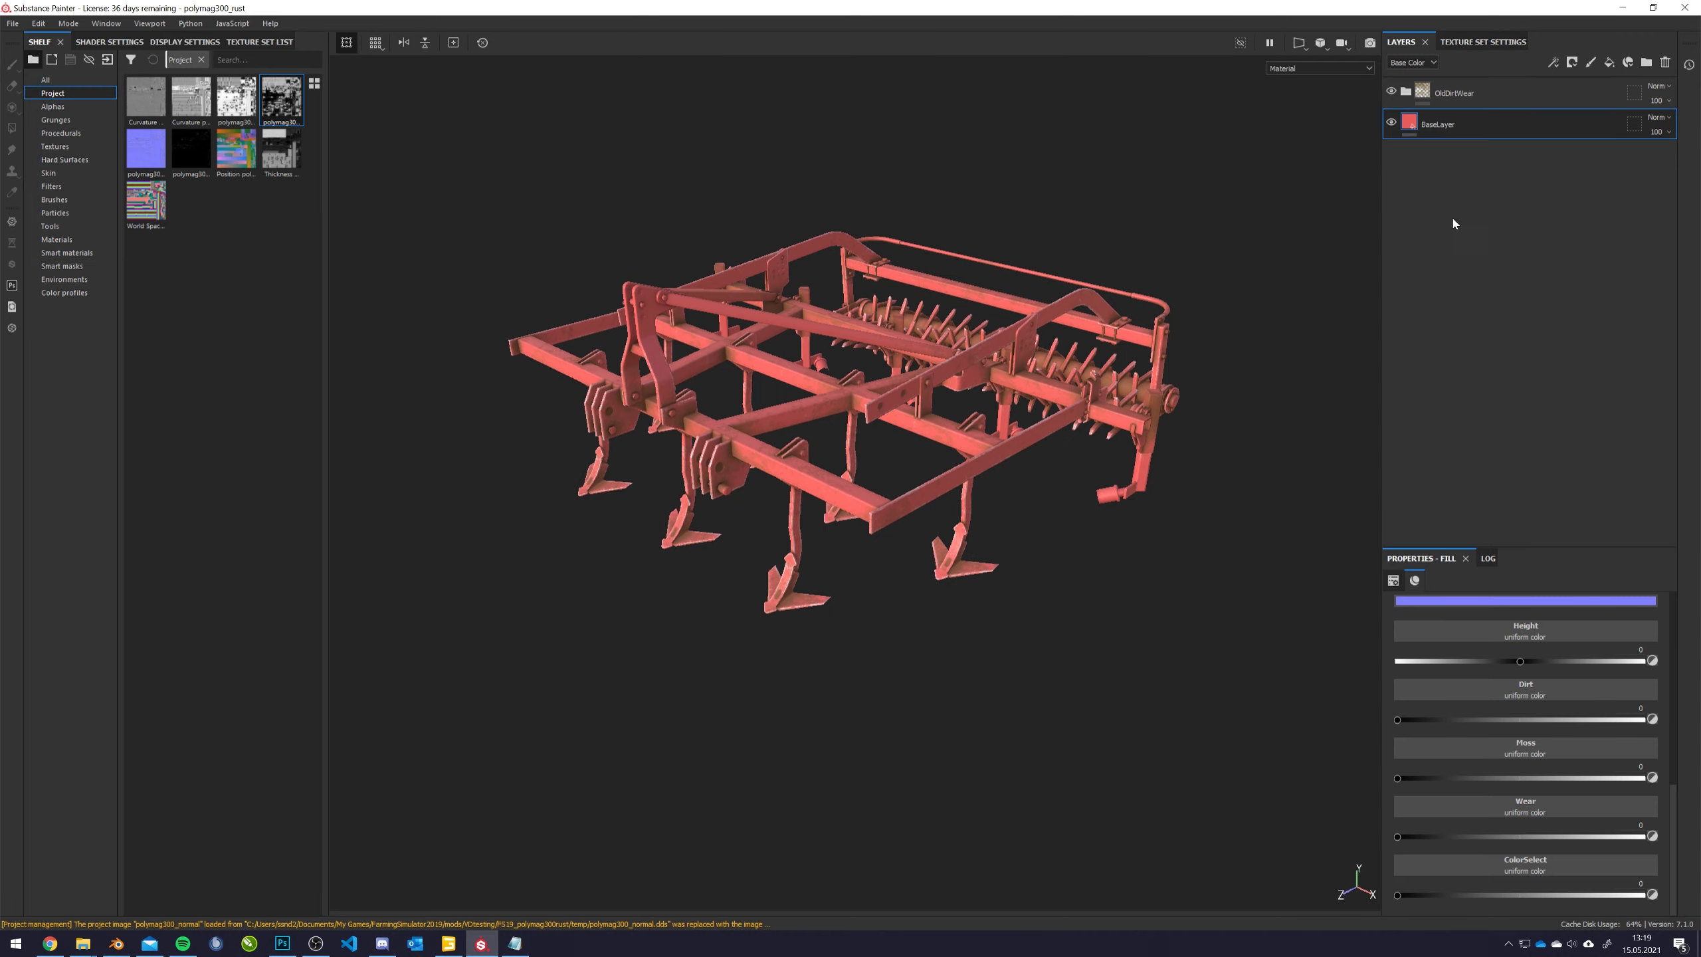
Review Texture Set Settings, then expand OldDirtWear to show its OldDirt and OldWear layers
left_click(1439, 42)
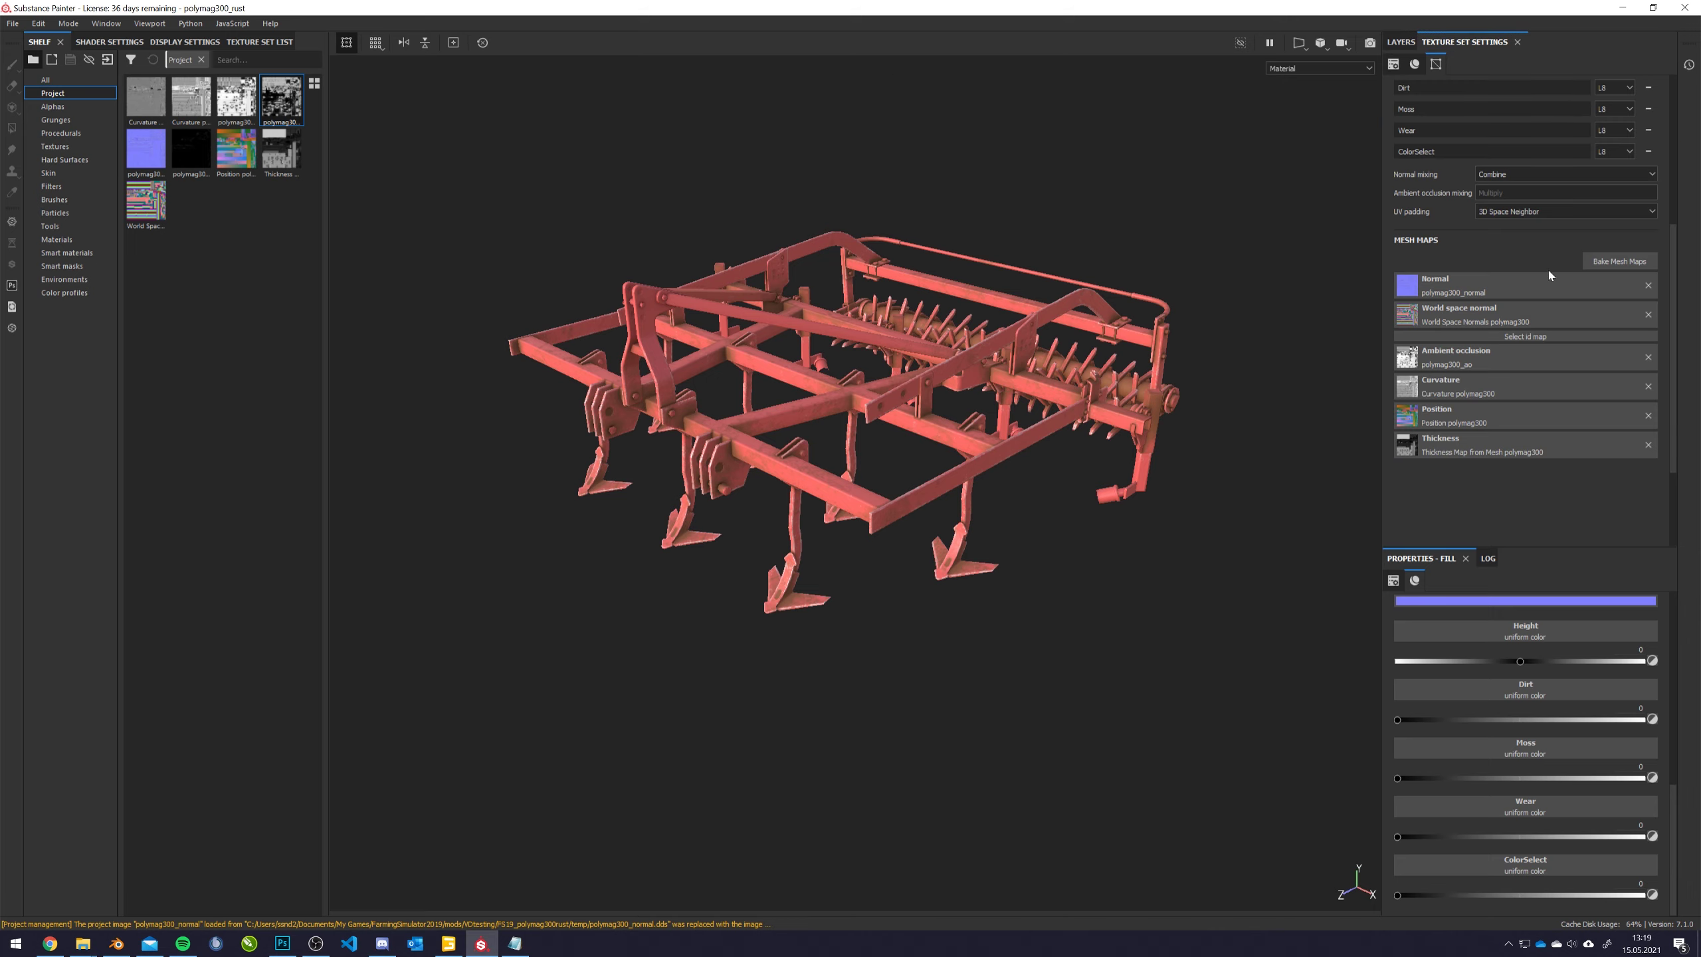
scroll(1512, 170, "up", 5)
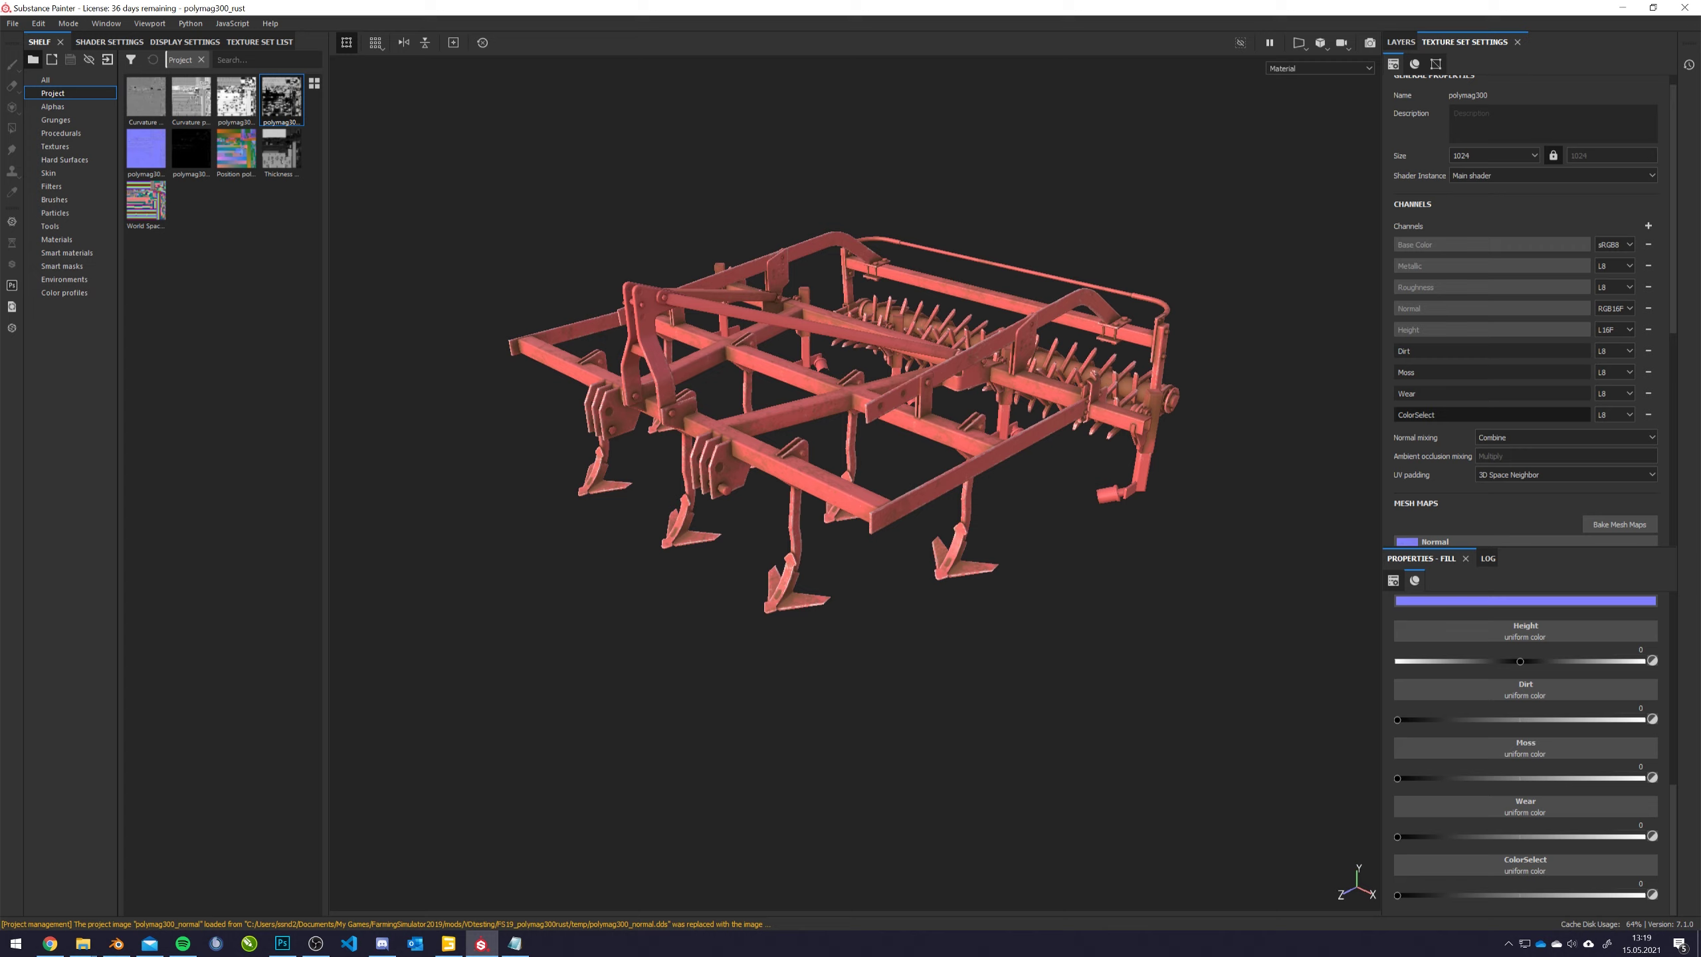
left_click(1401, 43)
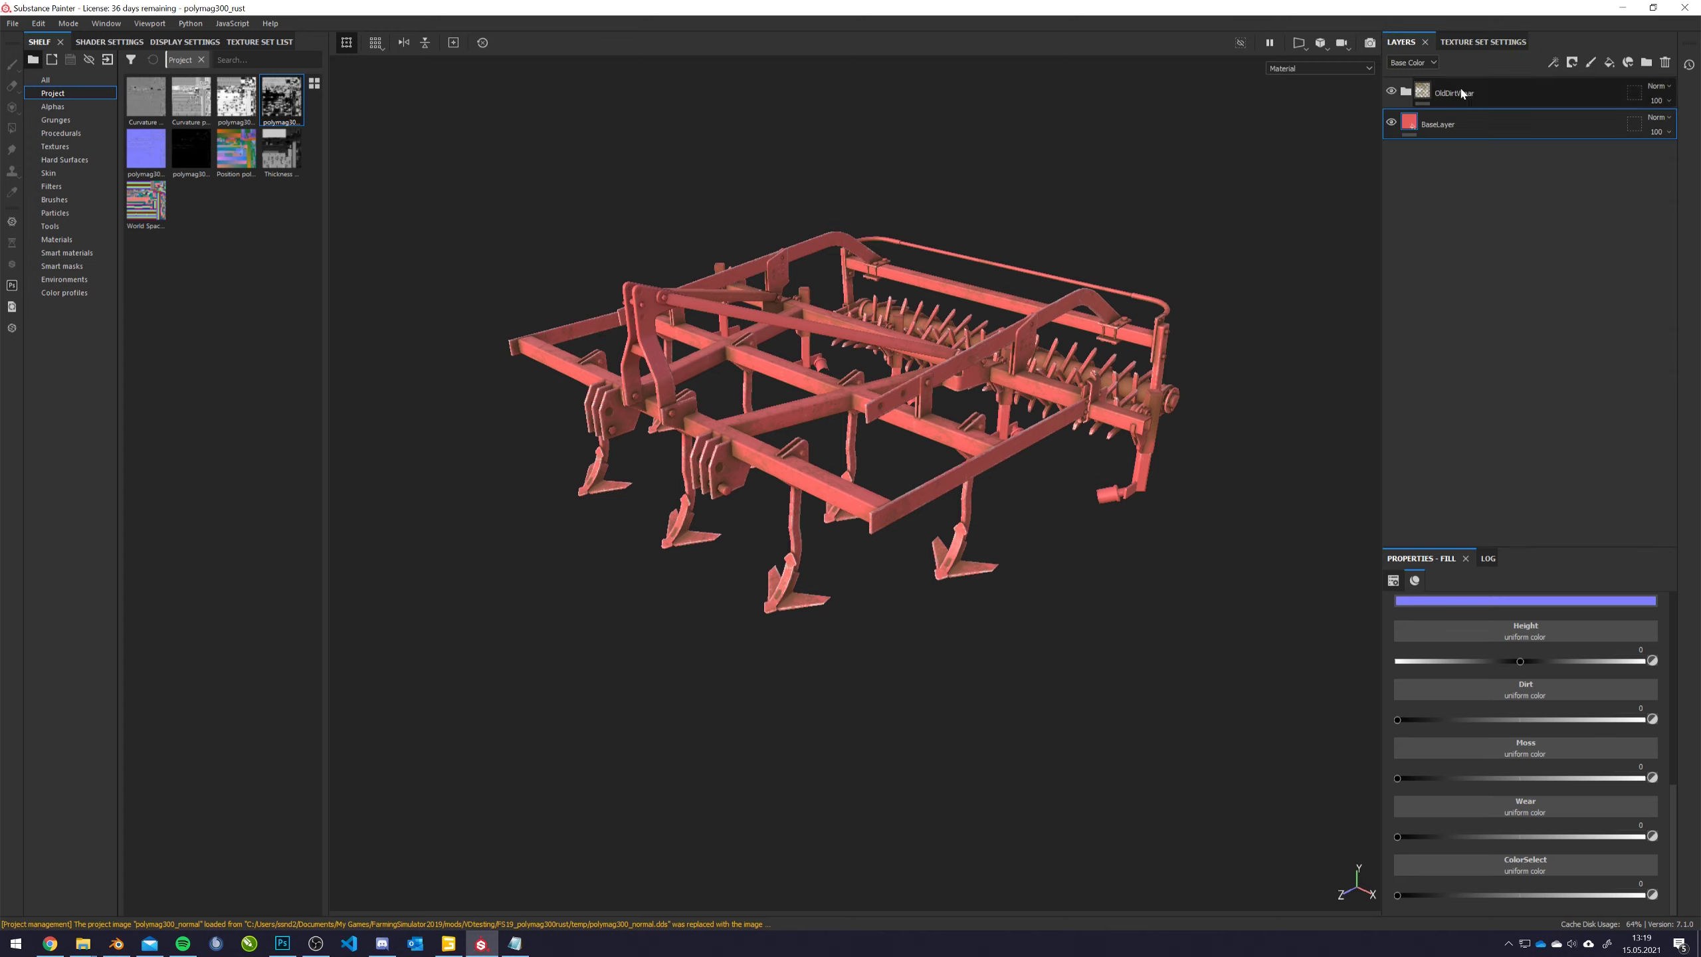
left_click(1482, 42)
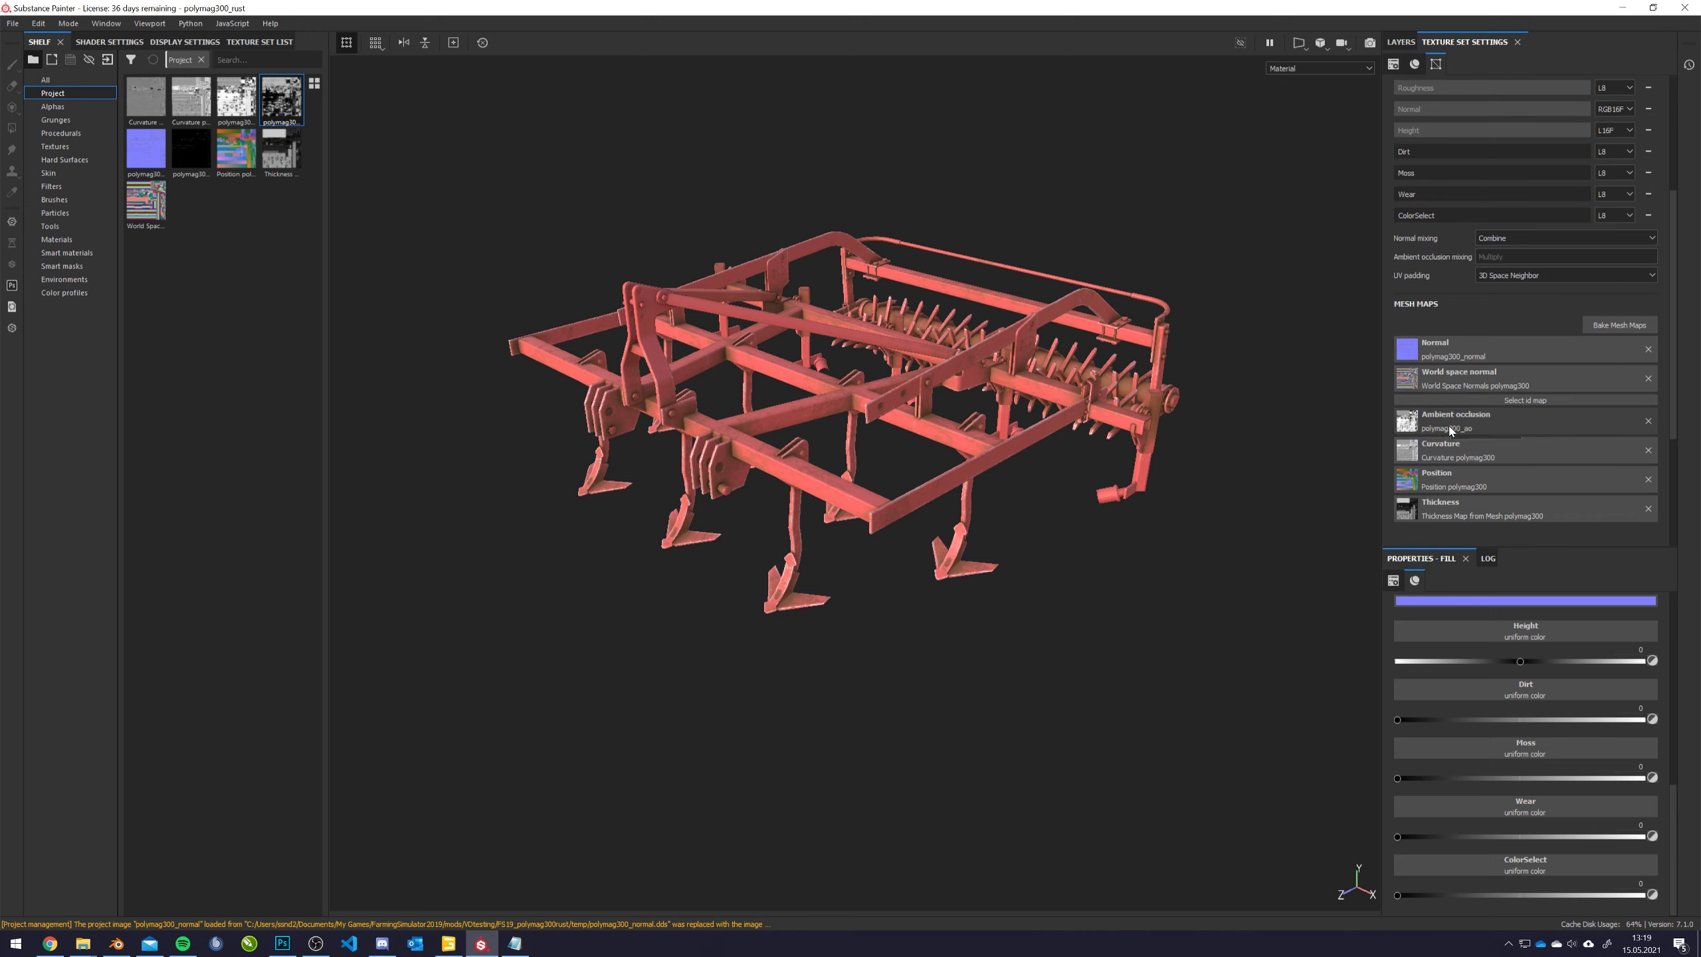
left_click(1400, 42)
left_click(1406, 91)
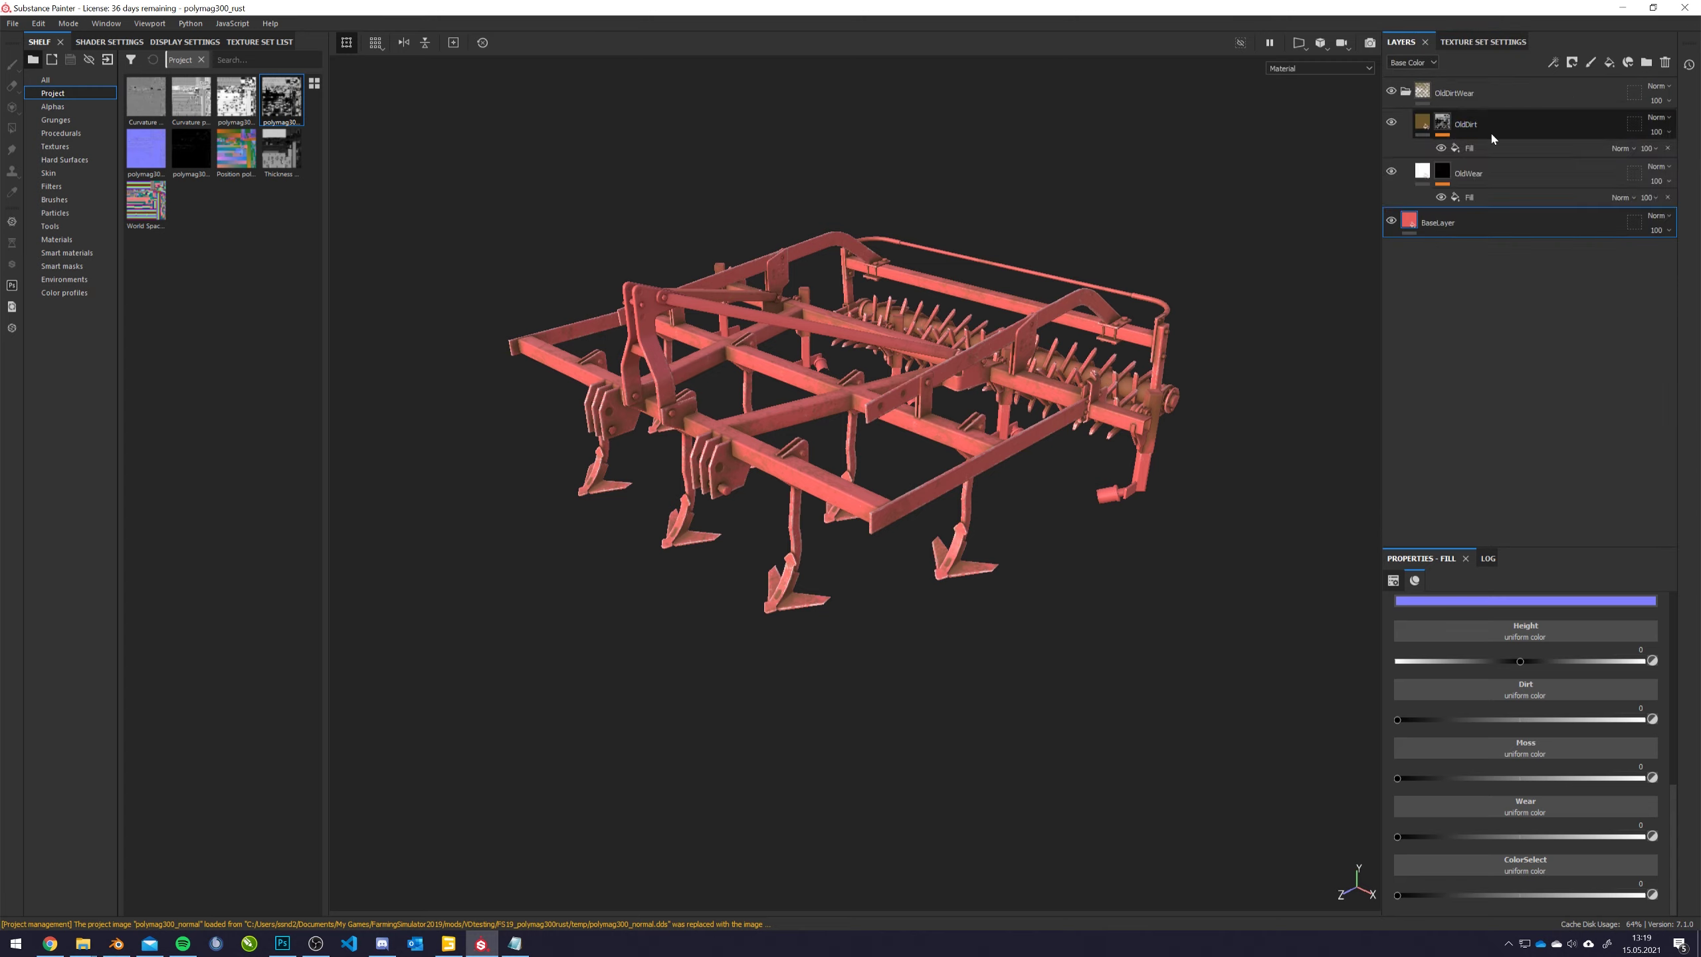
Preview only the Dirt channel on the cultivator from a top-down view
left_click(1317, 69)
scroll(1302, 112, "down", 1)
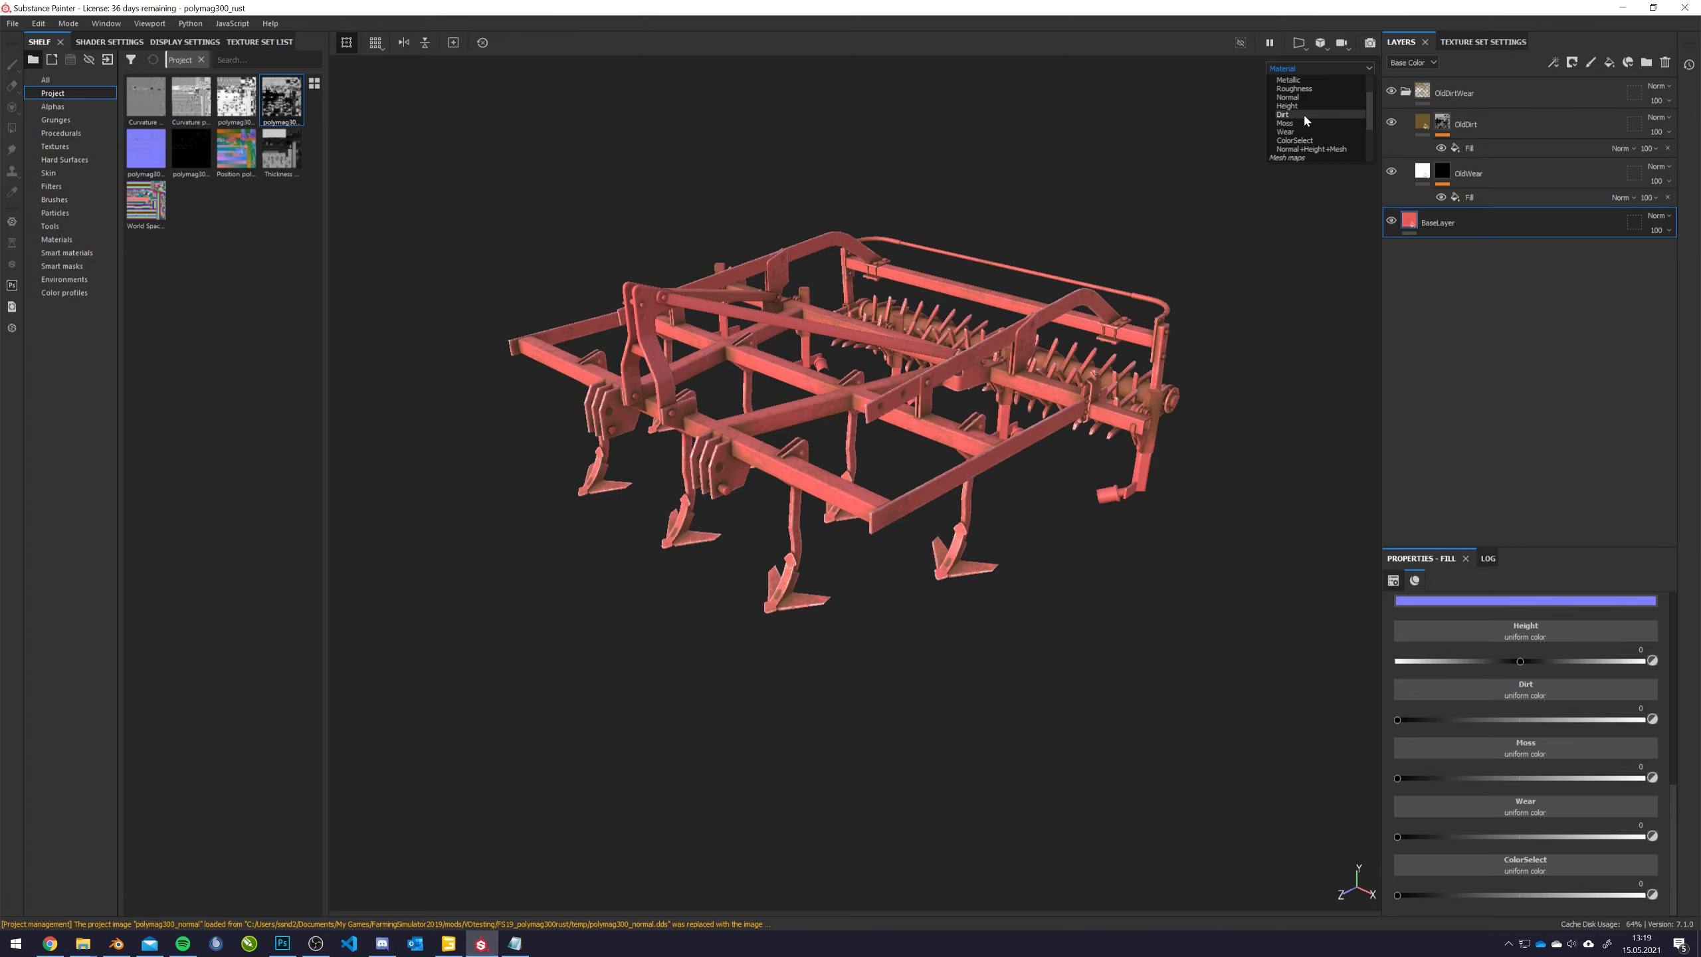
left_click(1300, 114)
scroll(822, 420, "up", 3)
left_click_drag(825, 427, 711, 514, "alt")
Switch the viewport to show only the Wear channel
left_click(1308, 70)
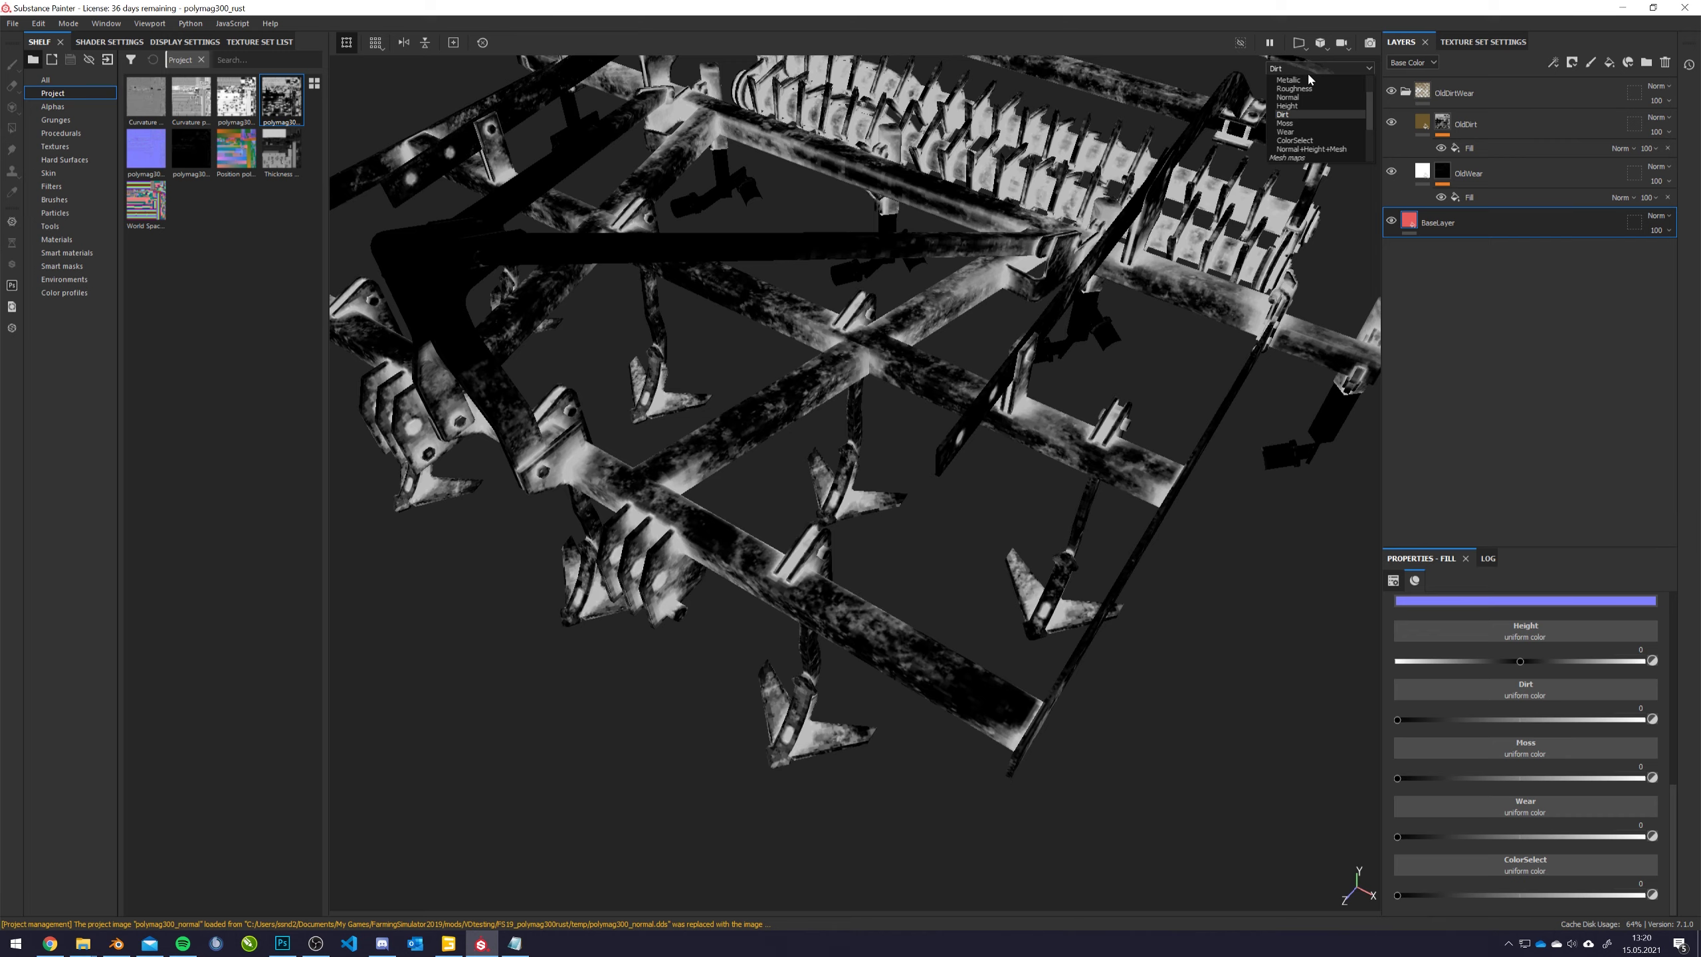
left_click(1285, 132)
left_click_drag(880, 330, 781, 387, "alt")
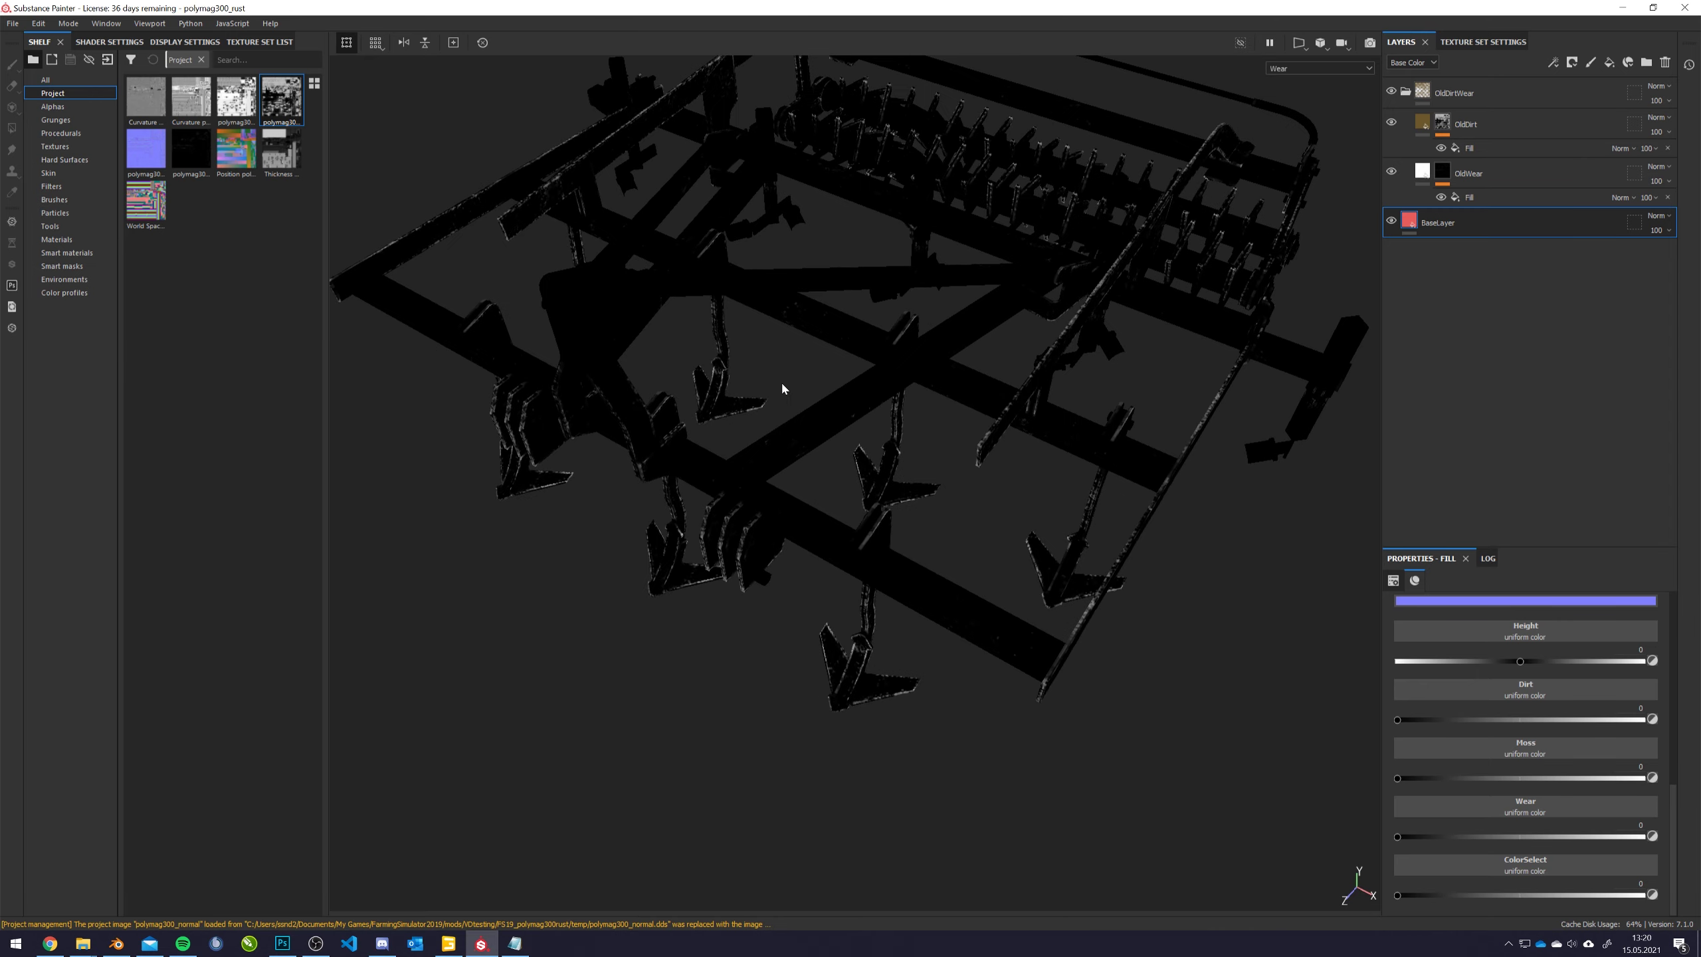
Add a Paint effect to the OldWear mask and select the Dirt 1 brush
left_click(1495, 197)
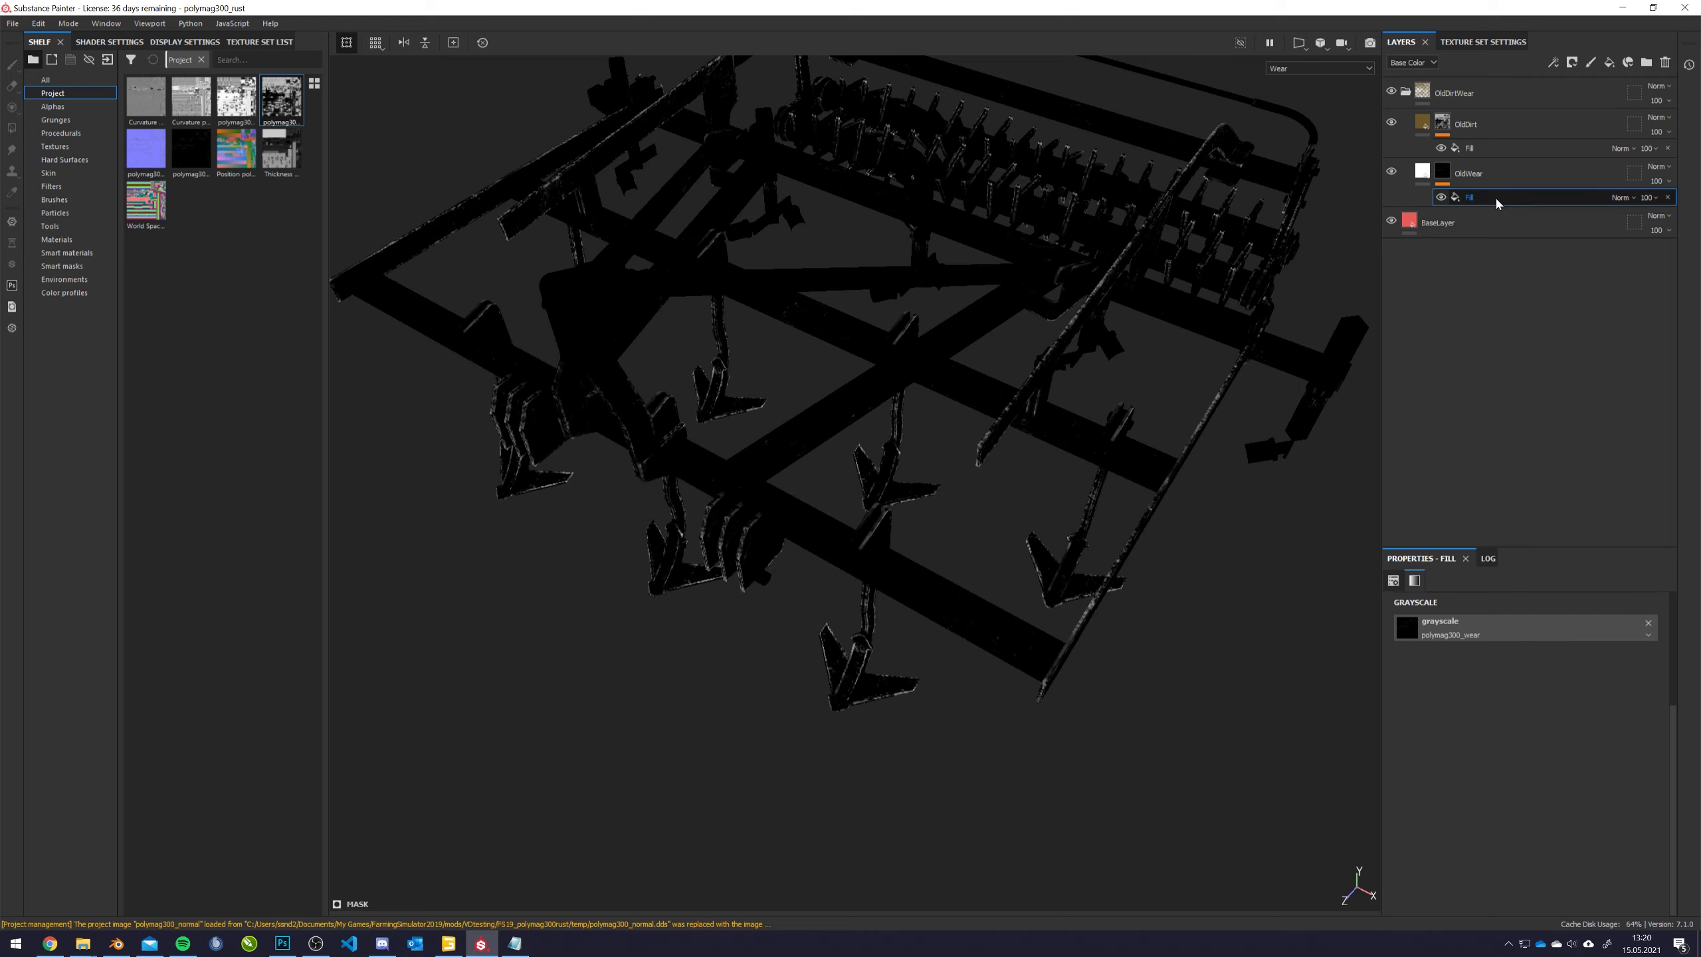
right_click(1495, 196)
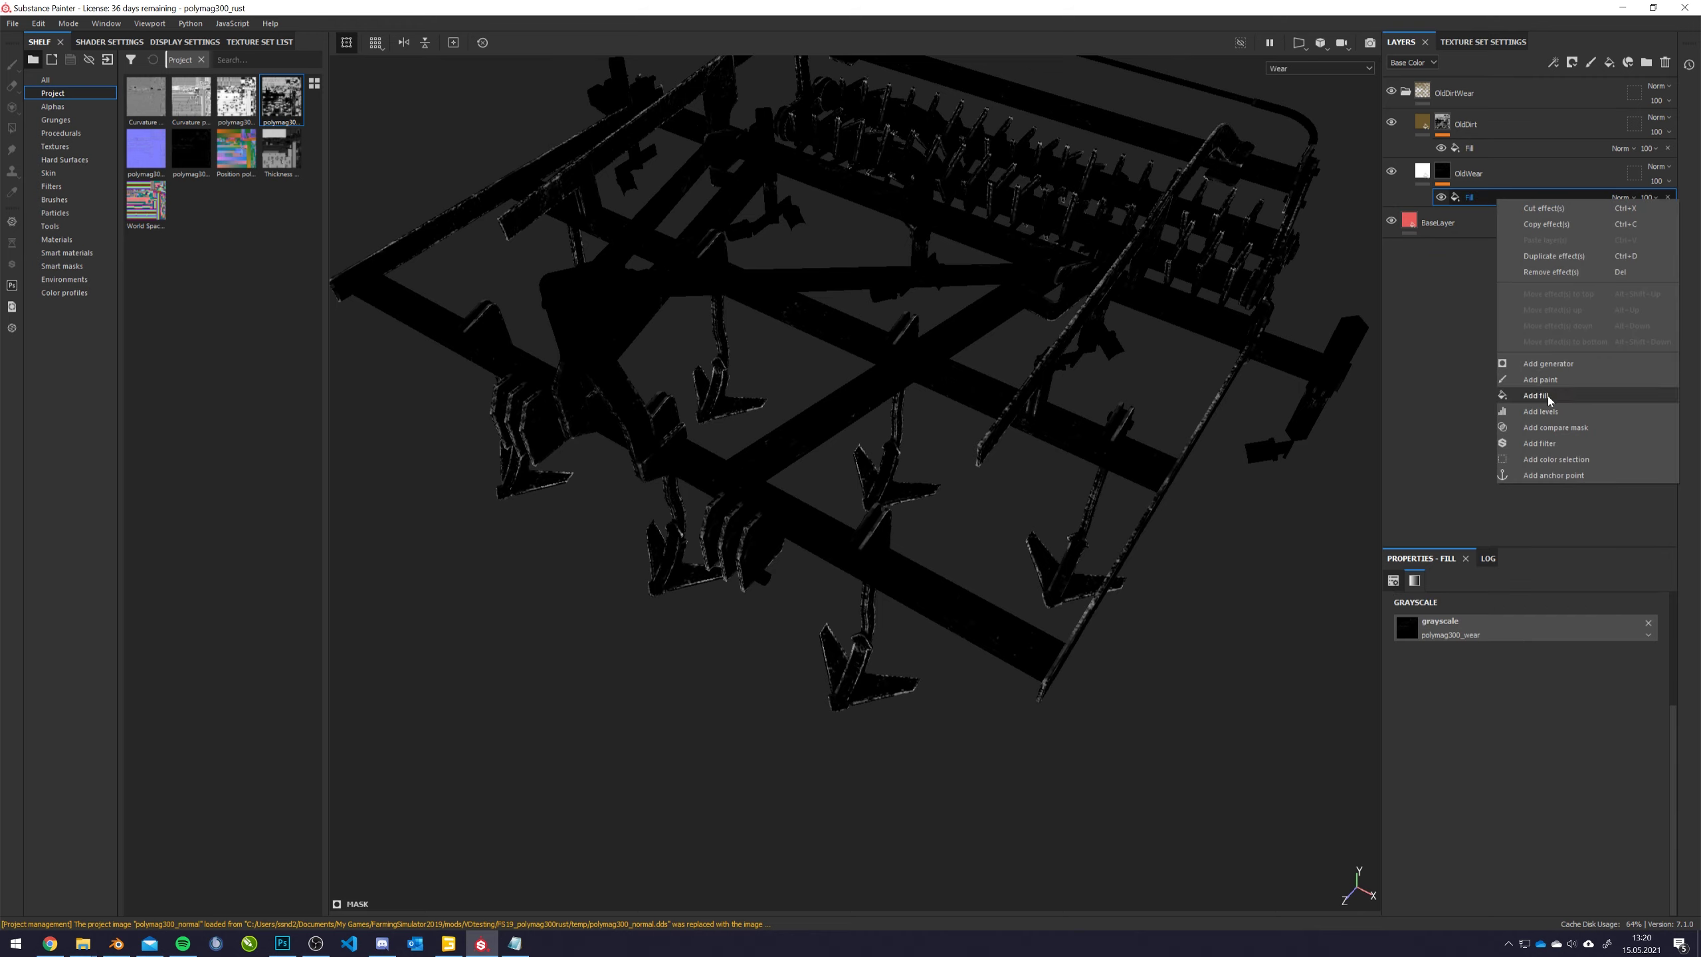
left_click(1557, 381)
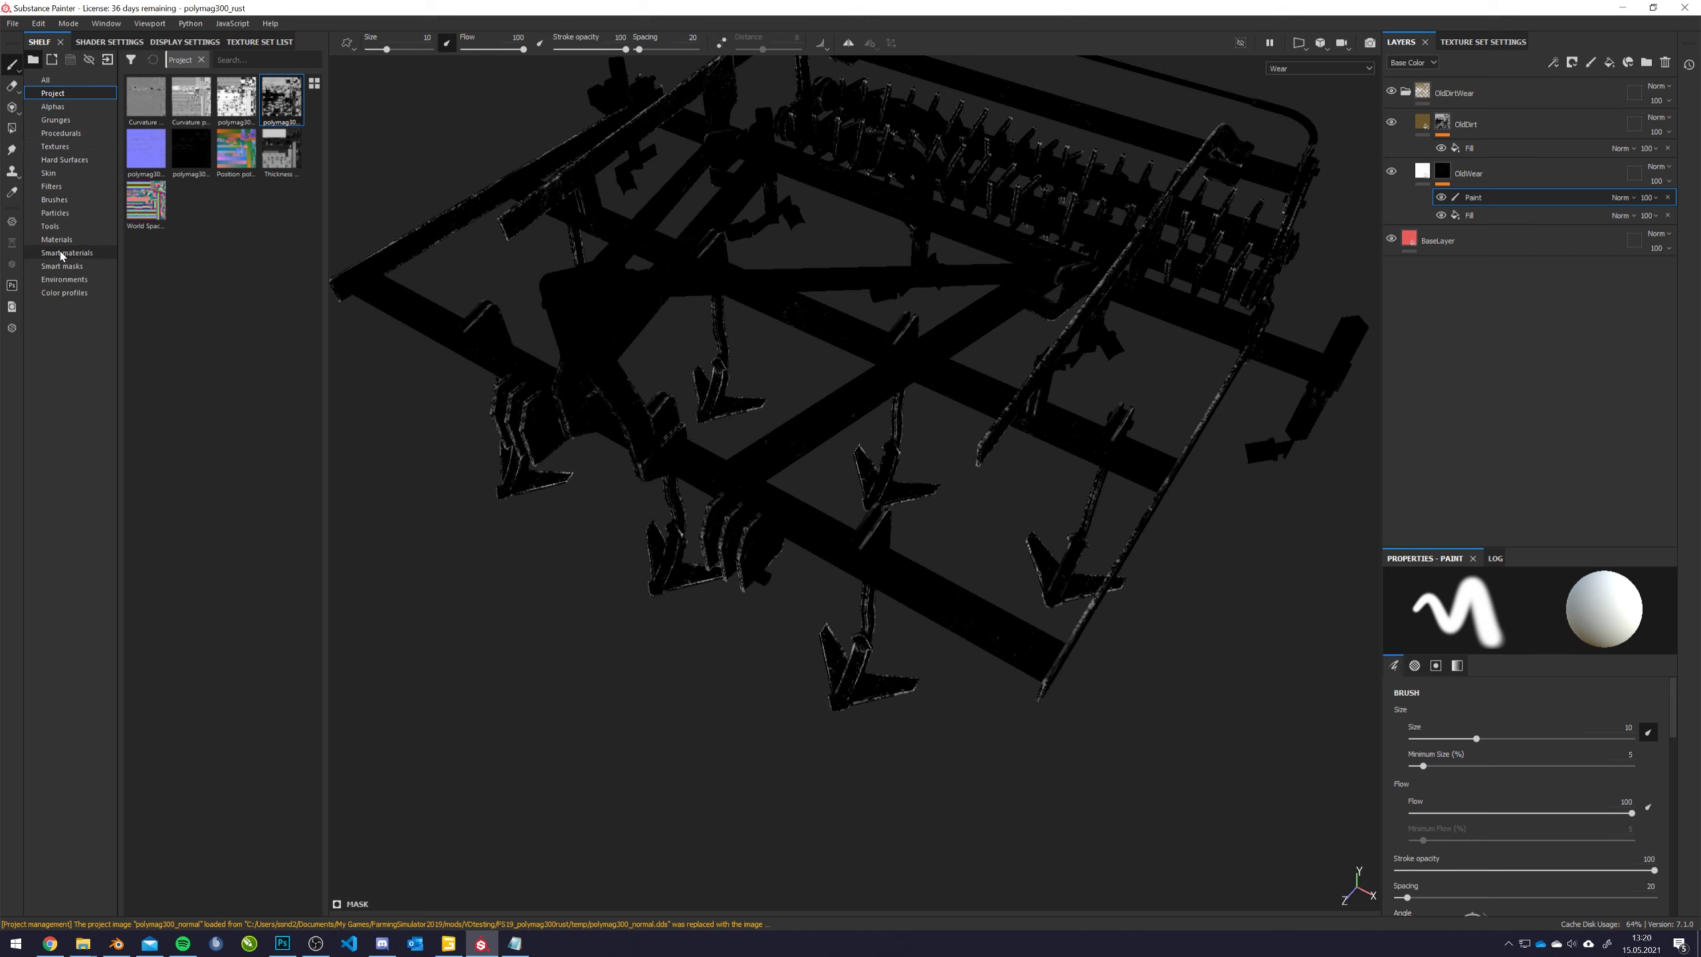
left_click(74, 198)
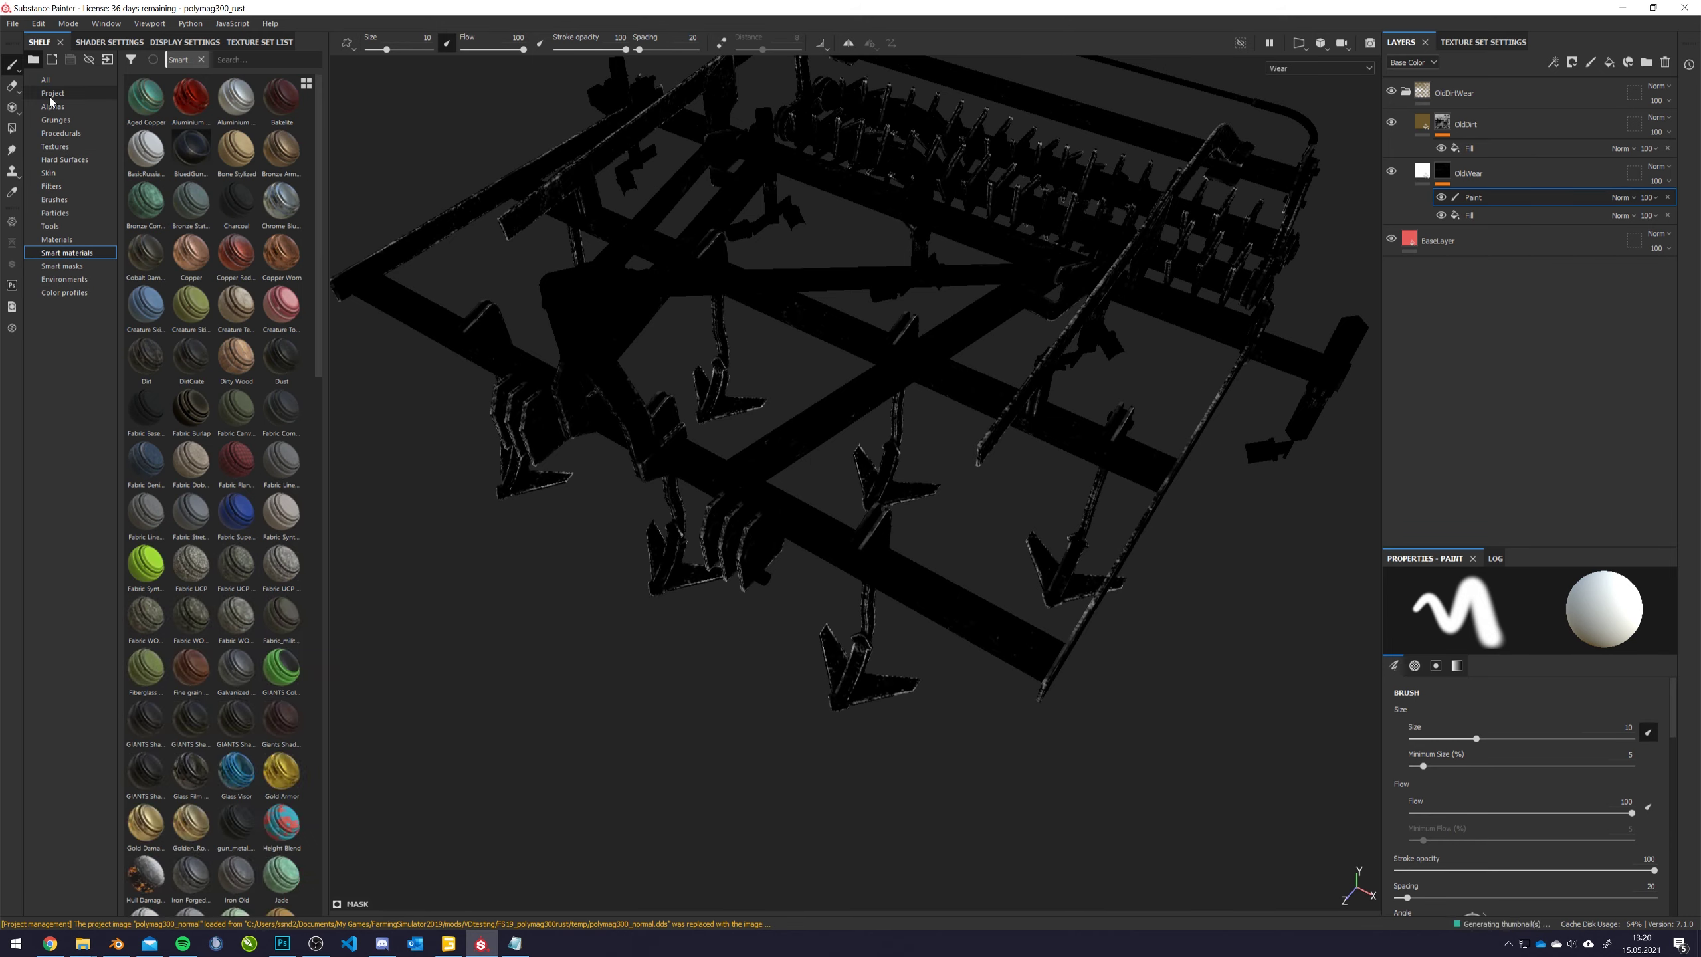
left_click(48, 107)
left_click(46, 121)
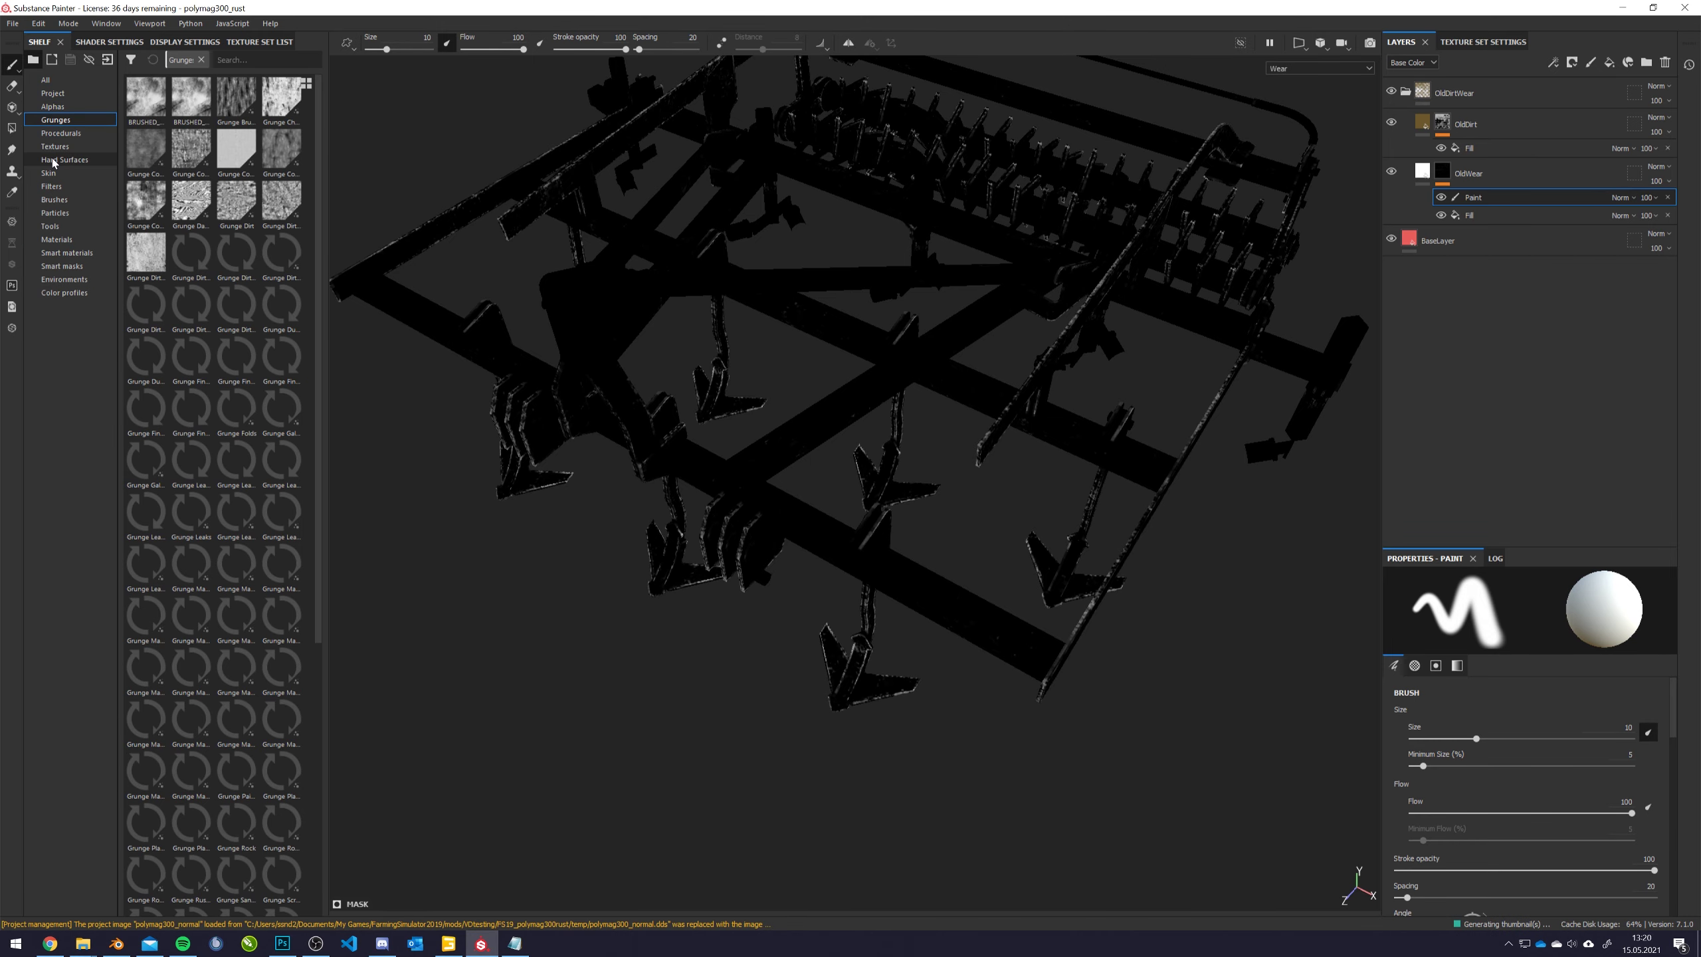
left_click(55, 199)
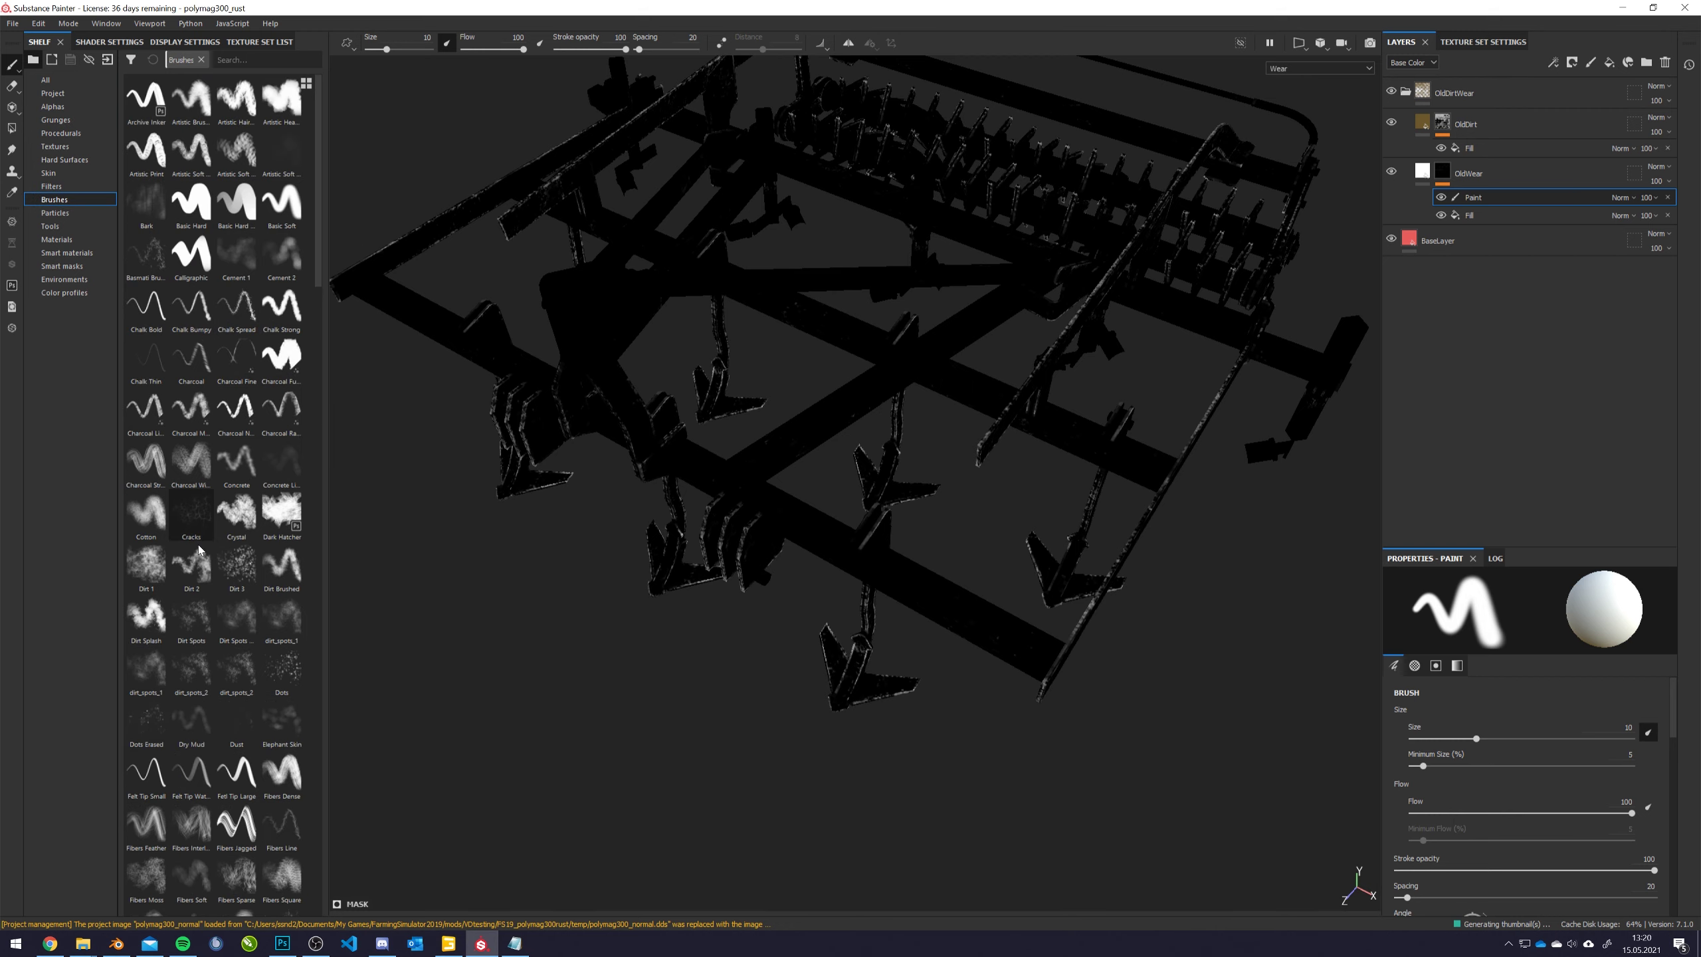
left_click(143, 569)
Paint mottled wear over the tines and central tine arm at brush size 15
scroll(737, 670, "up", 5)
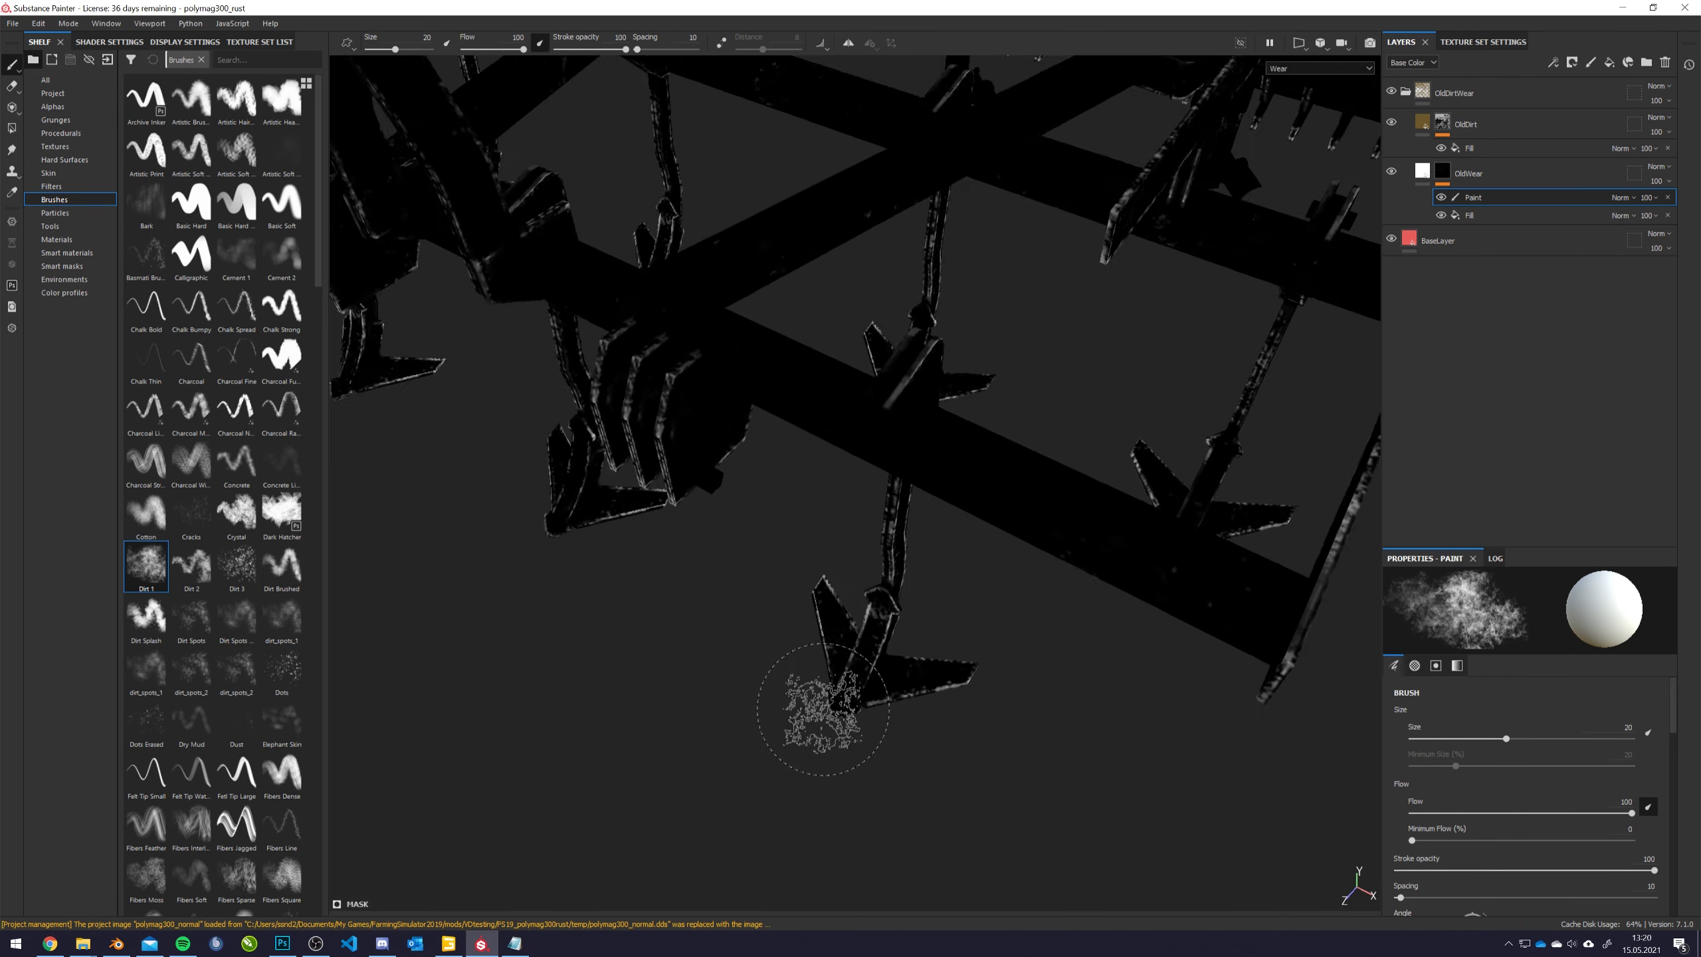
mouse_move(958, 635)
left_mouse_down()
mouse_move(895, 612)
mouse_move(965, 635)
mouse_move(964, 615)
mouse_move(1031, 608)
mouse_move(823, 557)
mouse_move(852, 543)
mouse_move(855, 565)
mouse_move(982, 584)
mouse_move(908, 580)
mouse_move(937, 546)
left_mouse_up()
key("bracketleft")
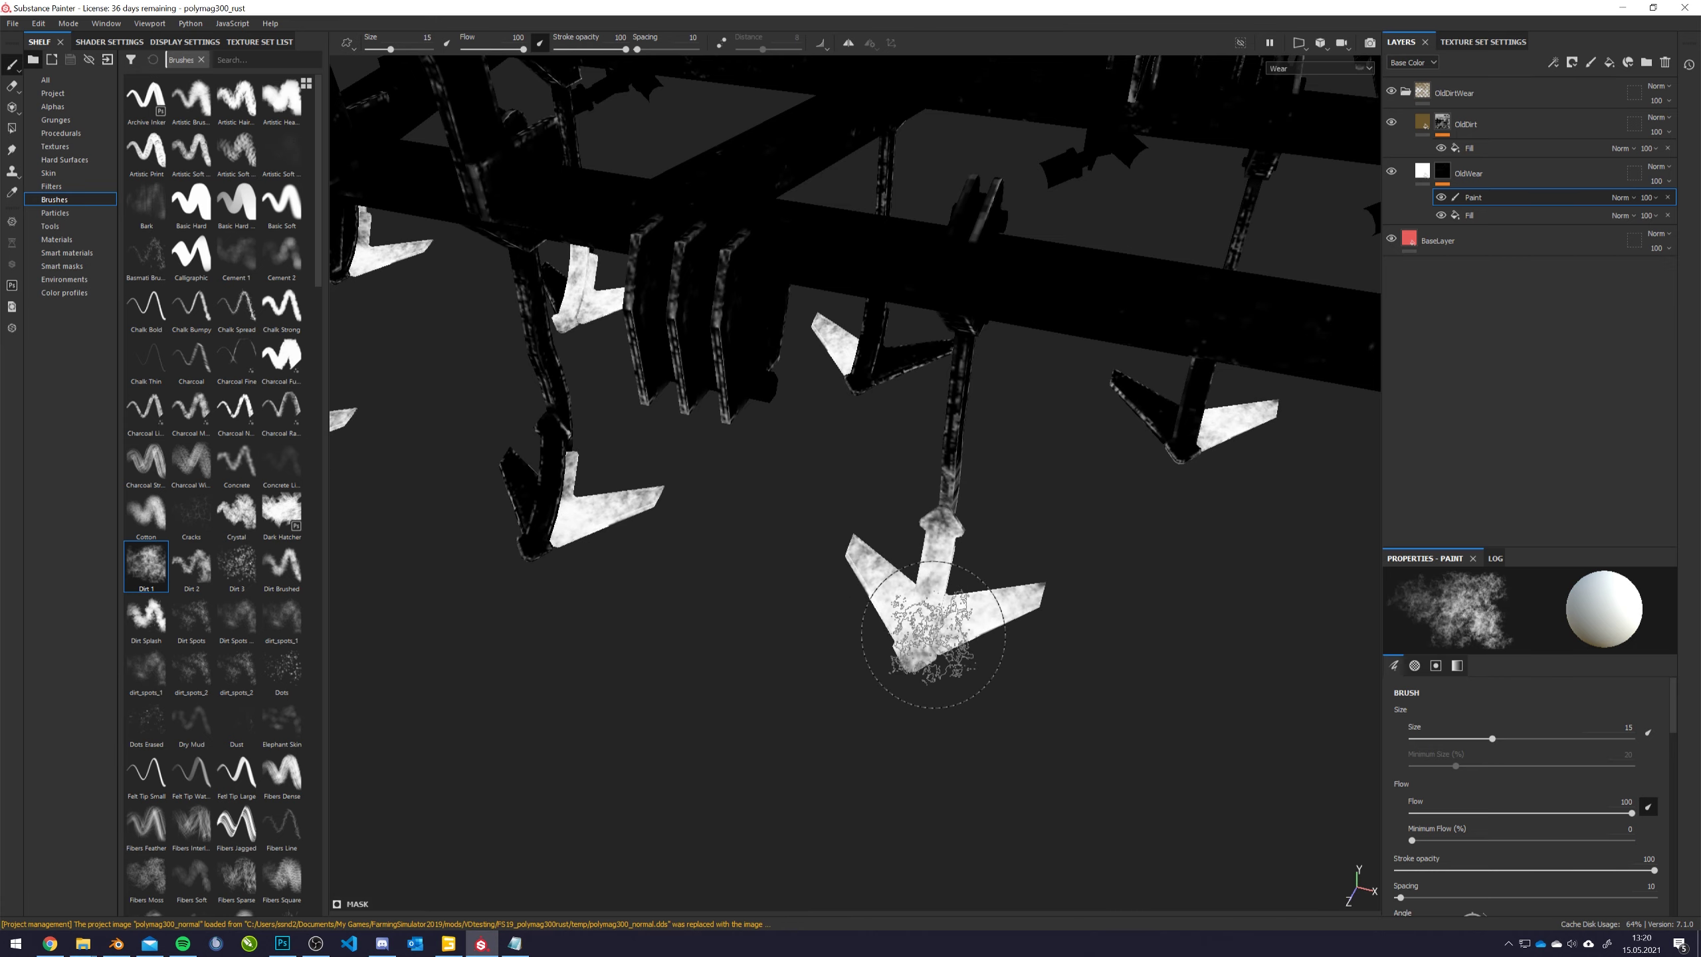
scroll(1107, 730, "down", 3)
left_click_drag(1106, 730, 682, 538, "alt")
mouse_move(968, 562)
left_mouse_down()
mouse_move(928, 538)
mouse_move(949, 538)
mouse_move(951, 447)
mouse_move(1034, 476)
mouse_move(872, 466)
mouse_move(951, 475)
mouse_move(982, 454)
mouse_move(962, 419)
mouse_move(981, 404)
mouse_move(967, 413)
mouse_move(1030, 427)
mouse_move(473, 526)
mouse_move(835, 523)
mouse_move(816, 464)
mouse_move(802, 467)
mouse_move(883, 542)
mouse_move(841, 539)
mouse_move(852, 529)
mouse_move(818, 491)
mouse_move(871, 541)
mouse_move(846, 517)
mouse_move(870, 507)
mouse_move(878, 403)
mouse_move(894, 394)
mouse_move(889, 529)
mouse_move(678, 523)
mouse_move(984, 538)
mouse_move(791, 546)
mouse_move(820, 549)
mouse_move(607, 369)
mouse_move(911, 395)
mouse_move(944, 348)
mouse_move(925, 347)
mouse_move(933, 372)
mouse_move(907, 359)
mouse_move(864, 413)
mouse_move(633, 504)
mouse_move(1025, 464)
mouse_move(1132, 400)
mouse_move(1105, 375)
mouse_move(1132, 295)
mouse_move(1105, 379)
mouse_move(1045, 394)
left_mouse_up()
mouse_move(1082, 449)
left_mouse_down("alt")
mouse_move(778, 482)
mouse_move(817, 486)
mouse_move(884, 575)
mouse_move(775, 562)
mouse_move(820, 562)
mouse_move(768, 517)
mouse_move(843, 464)
mouse_move(824, 487)
mouse_move(851, 498)
mouse_move(848, 534)
left_mouse_up("alt")
Compare the OldWear mask with the full material, ending on the material with bare-metal tines
key("m")
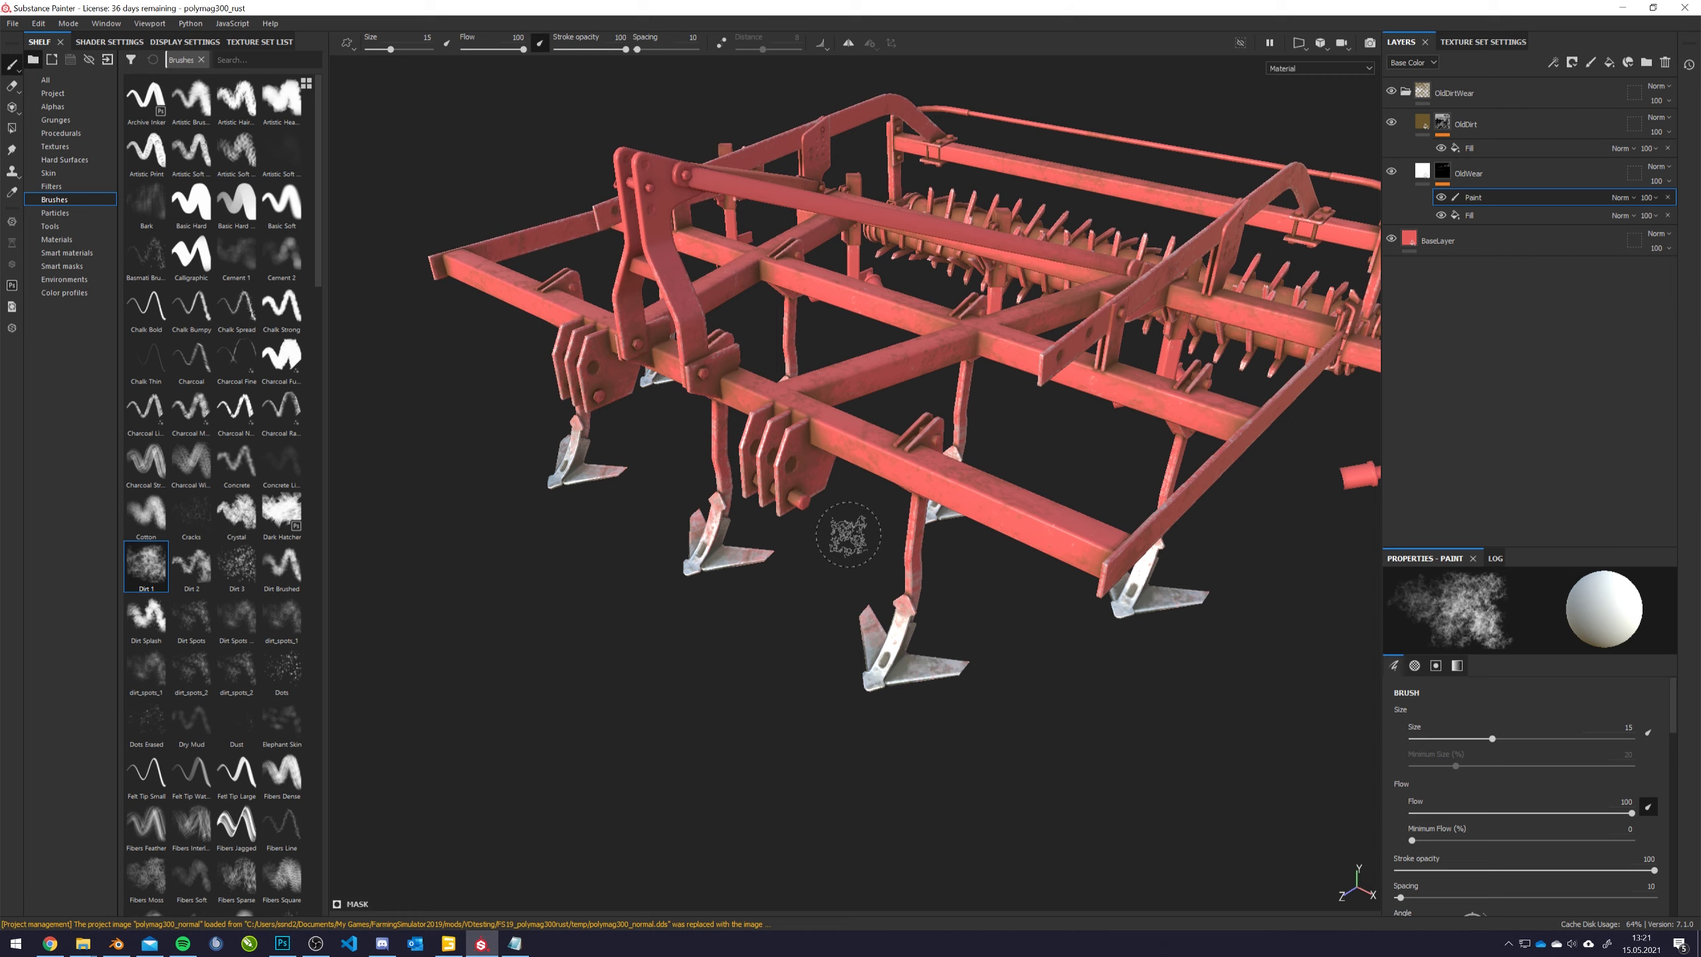
left_click(1442, 172, "alt")
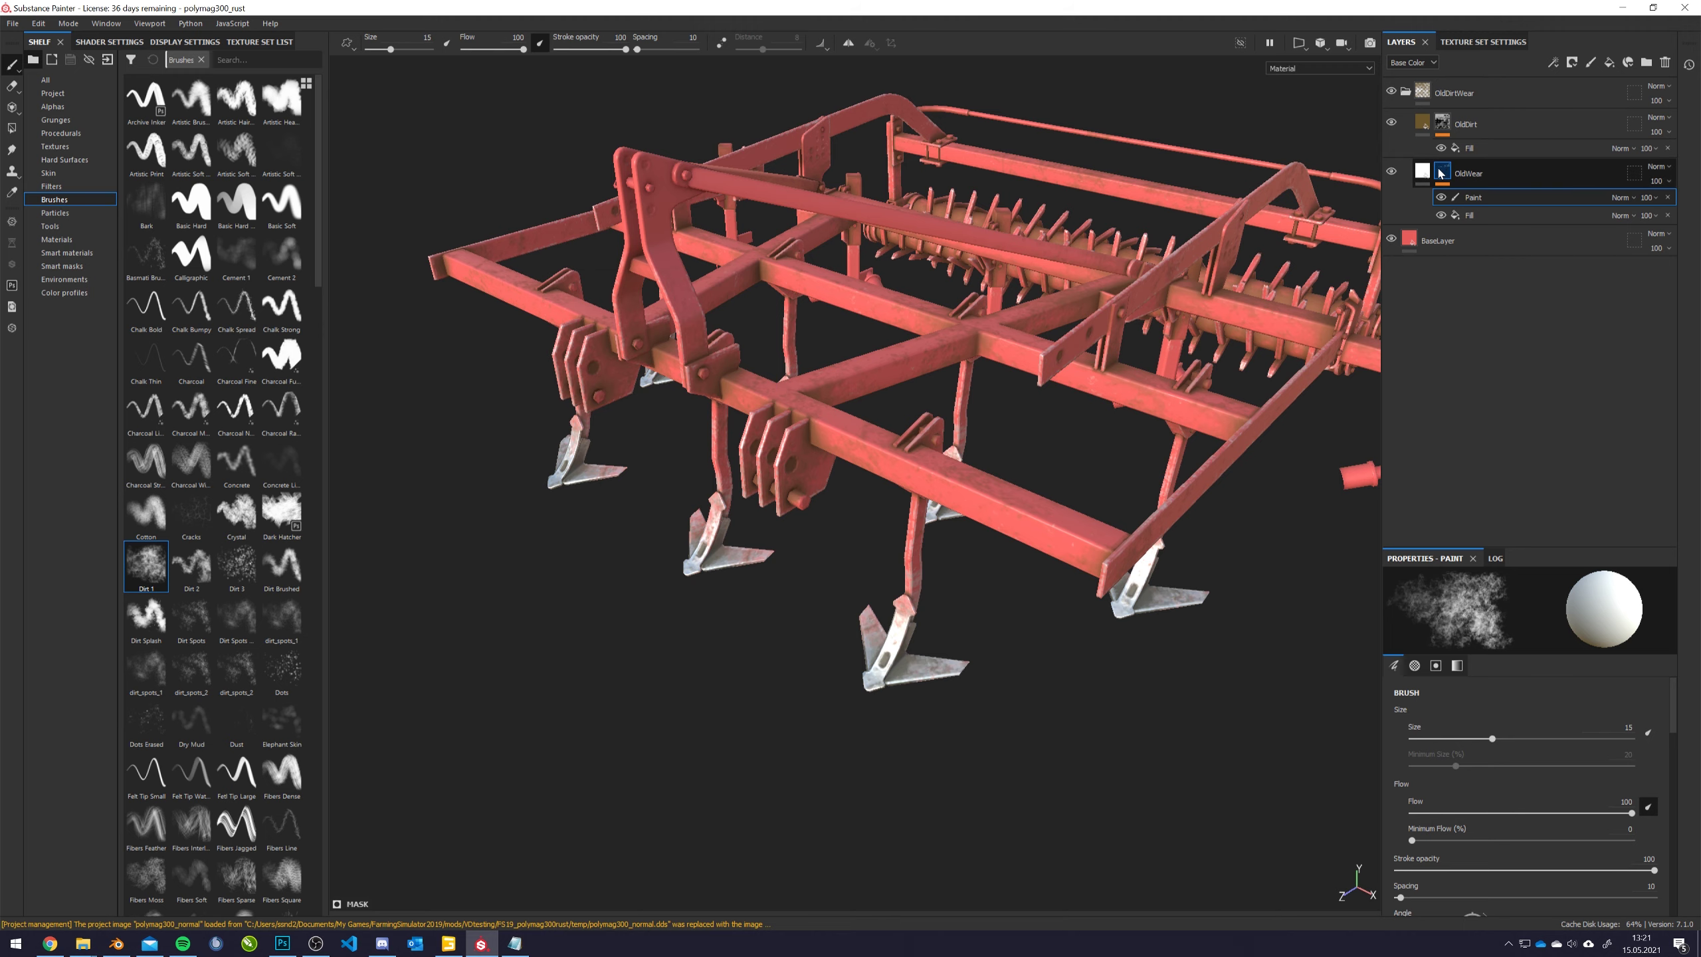
mouse_move(1051, 420)
left_mouse_down("alt")
mouse_move(1018, 348)
mouse_move(1070, 209)
left_mouse_up("alt")
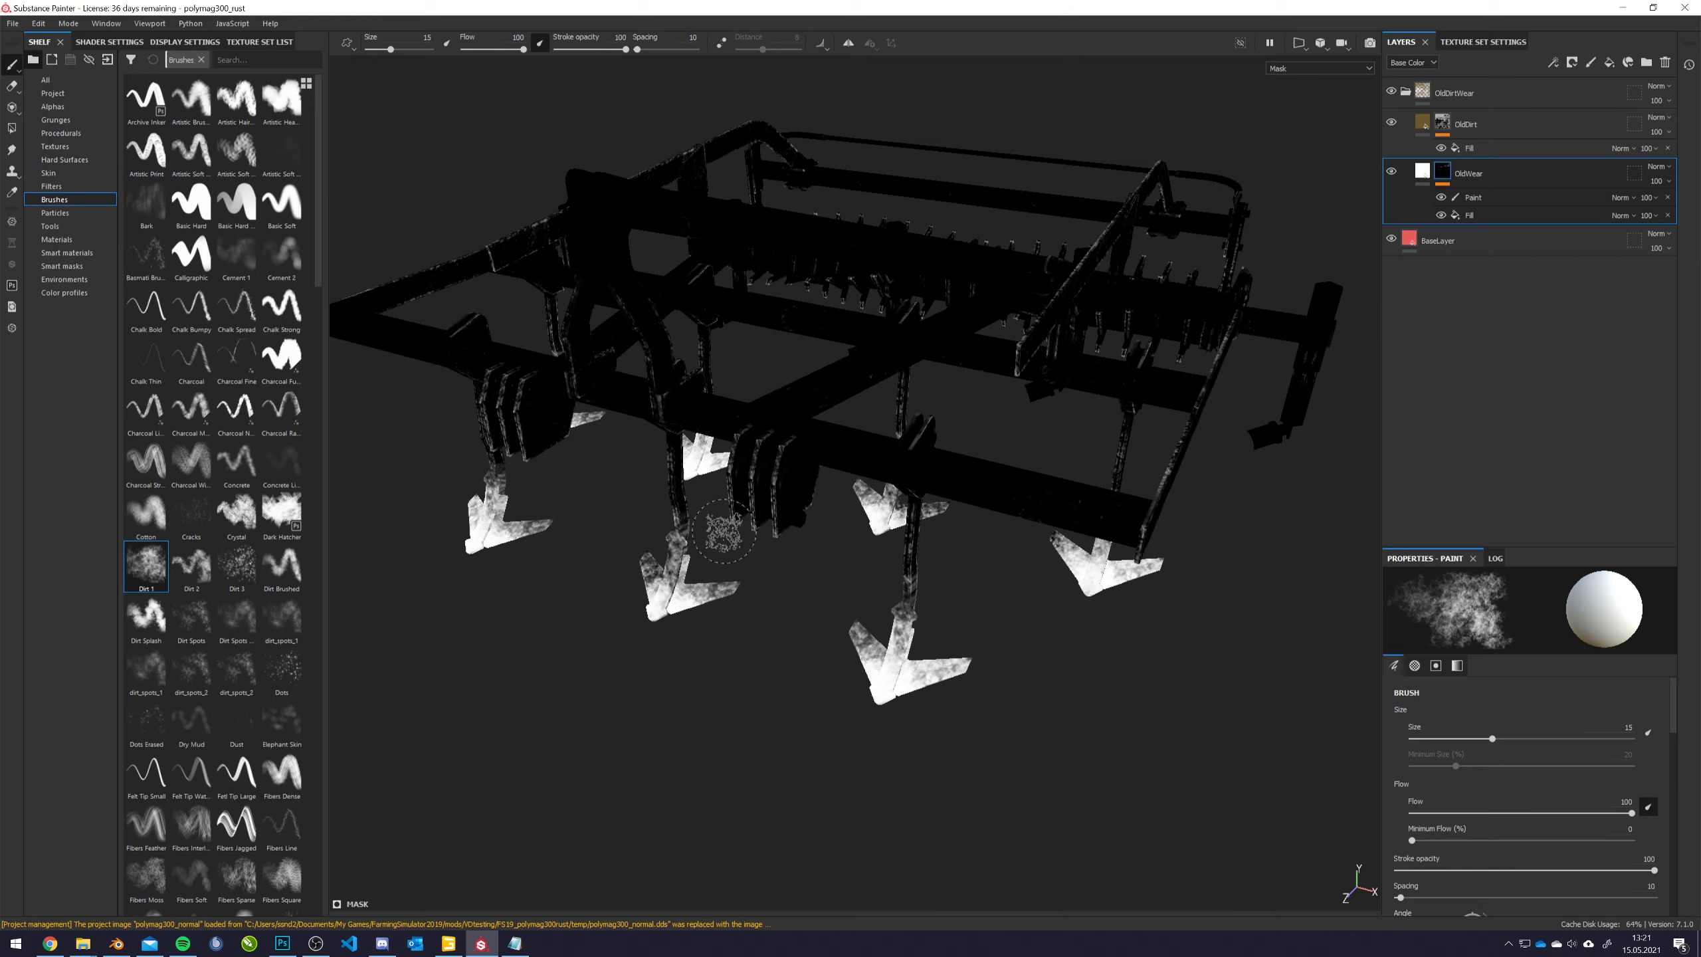
key("m")
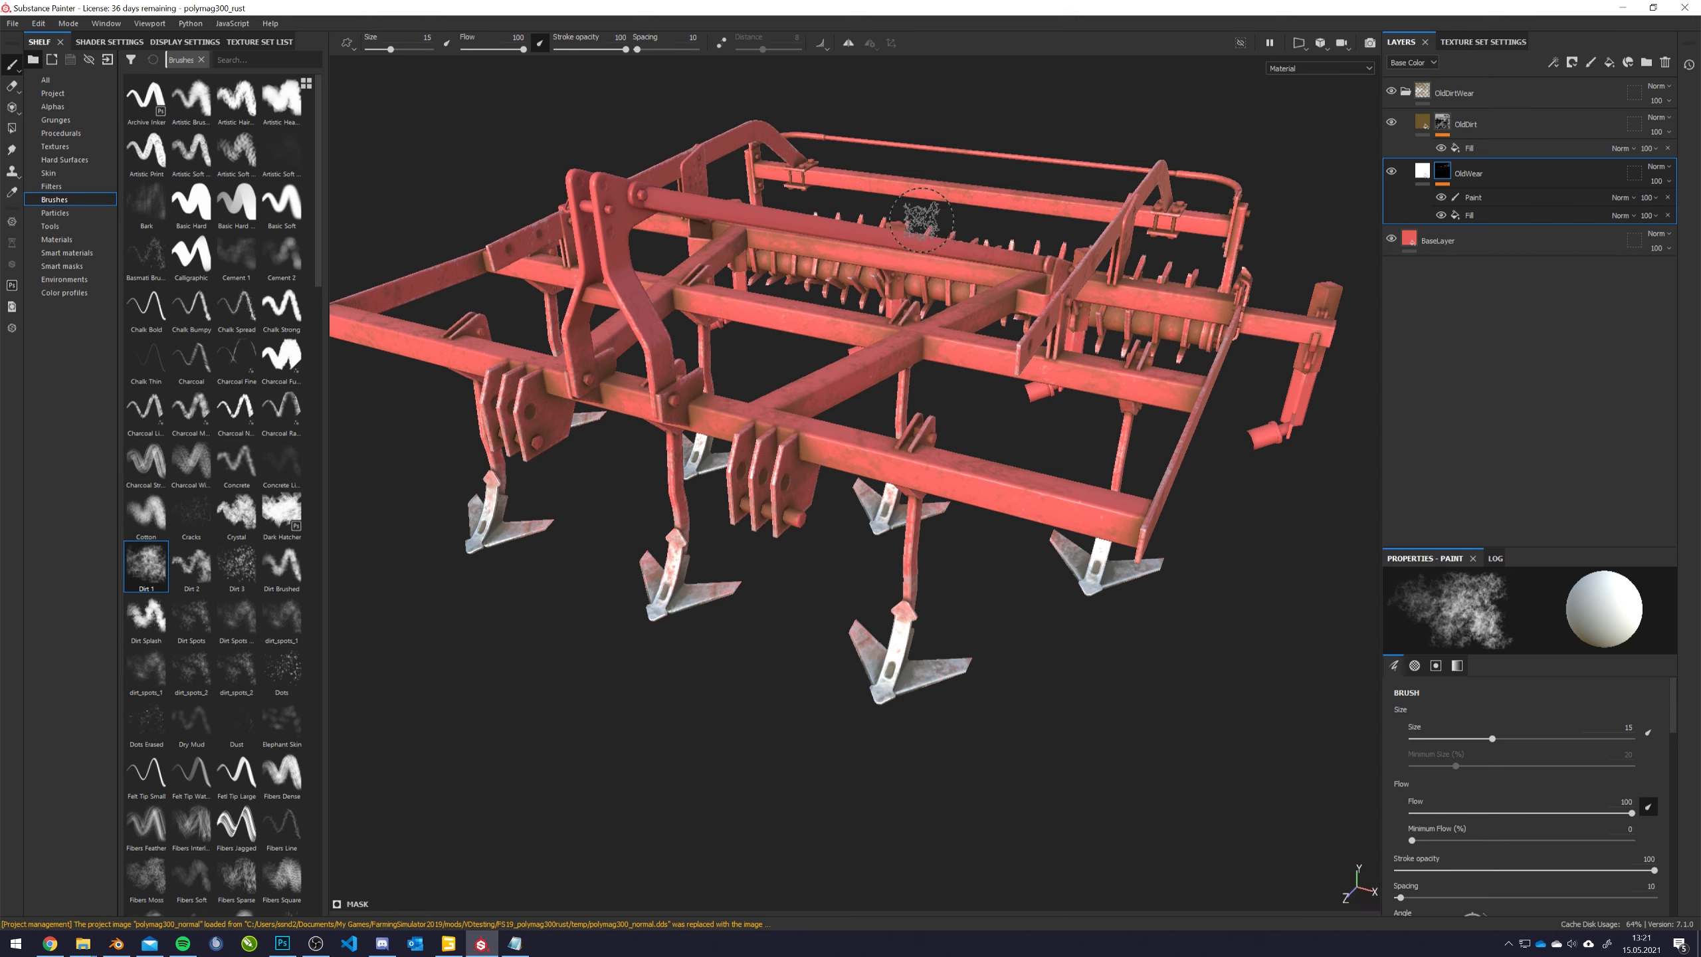
Add a User4 channel named Rust to the texture set
left_click(1488, 42)
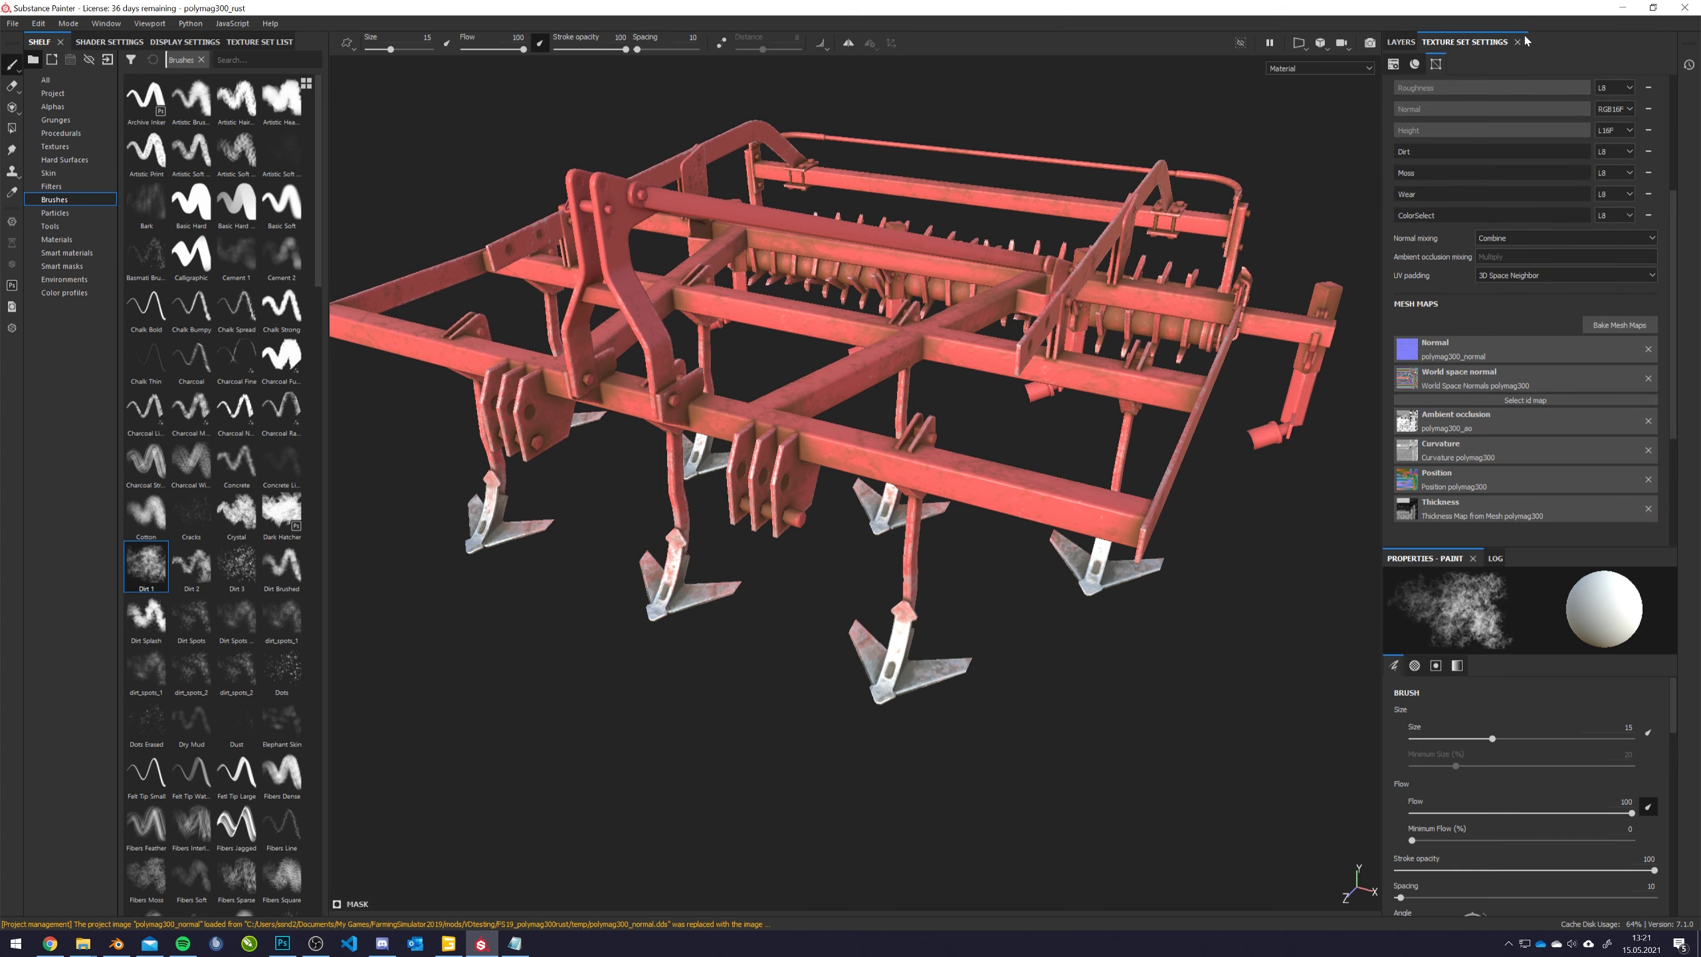
scroll(1597, 182, "up", 3)
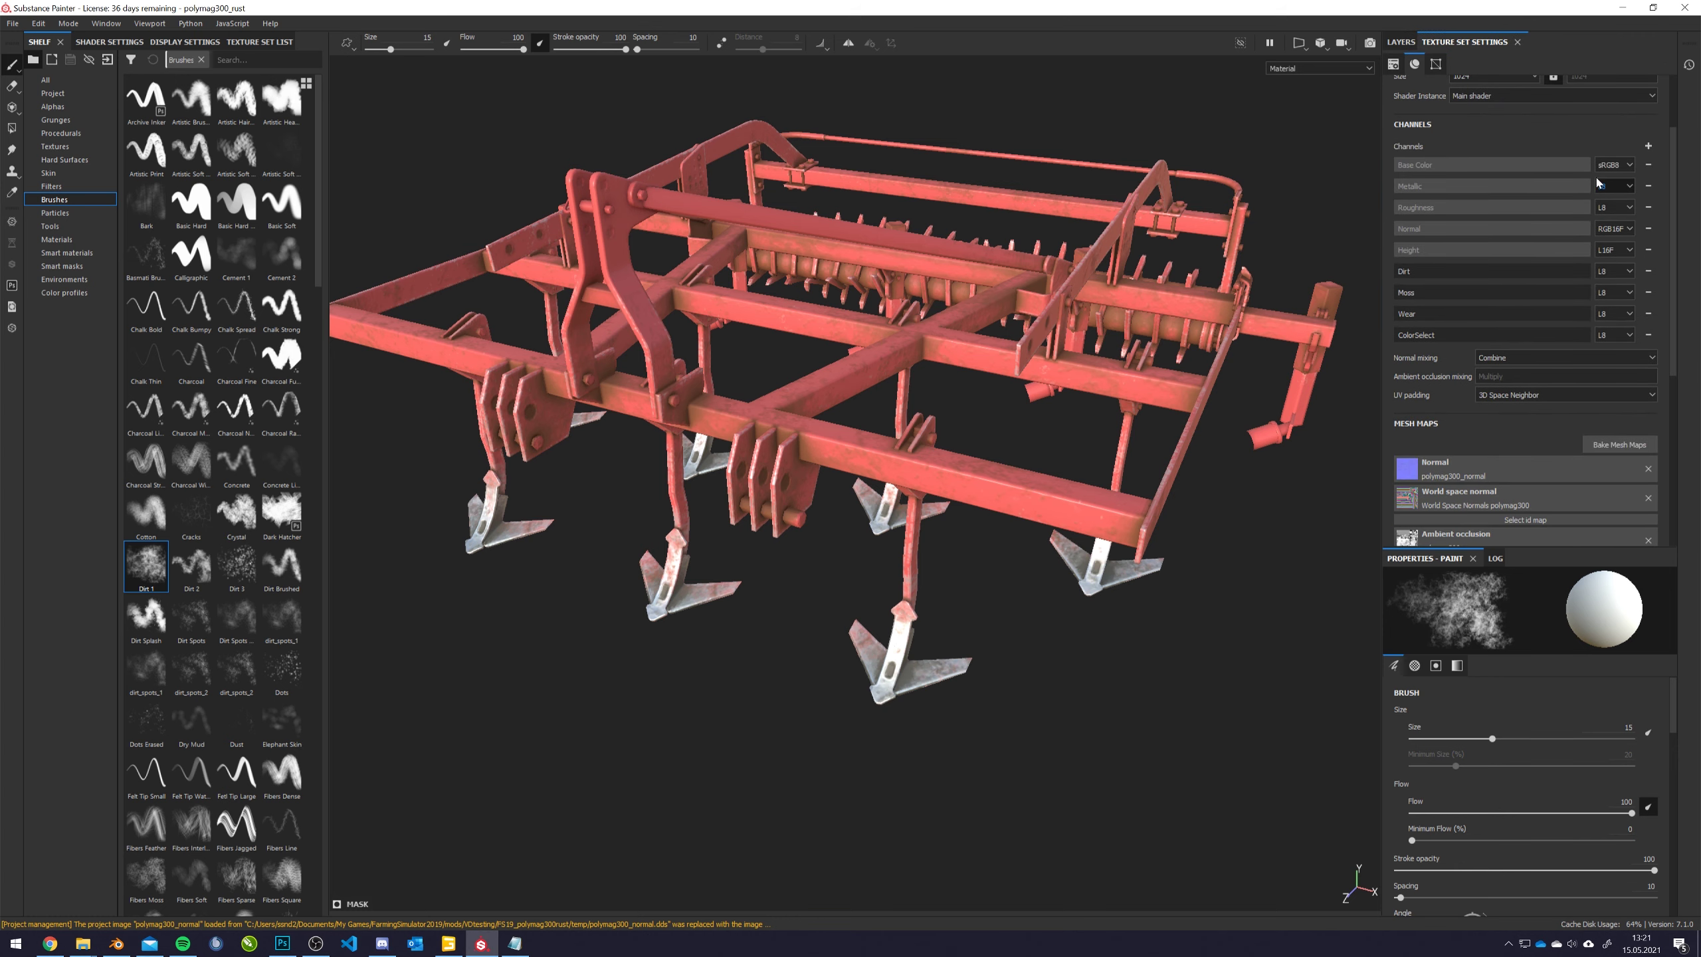
left_click(1648, 145)
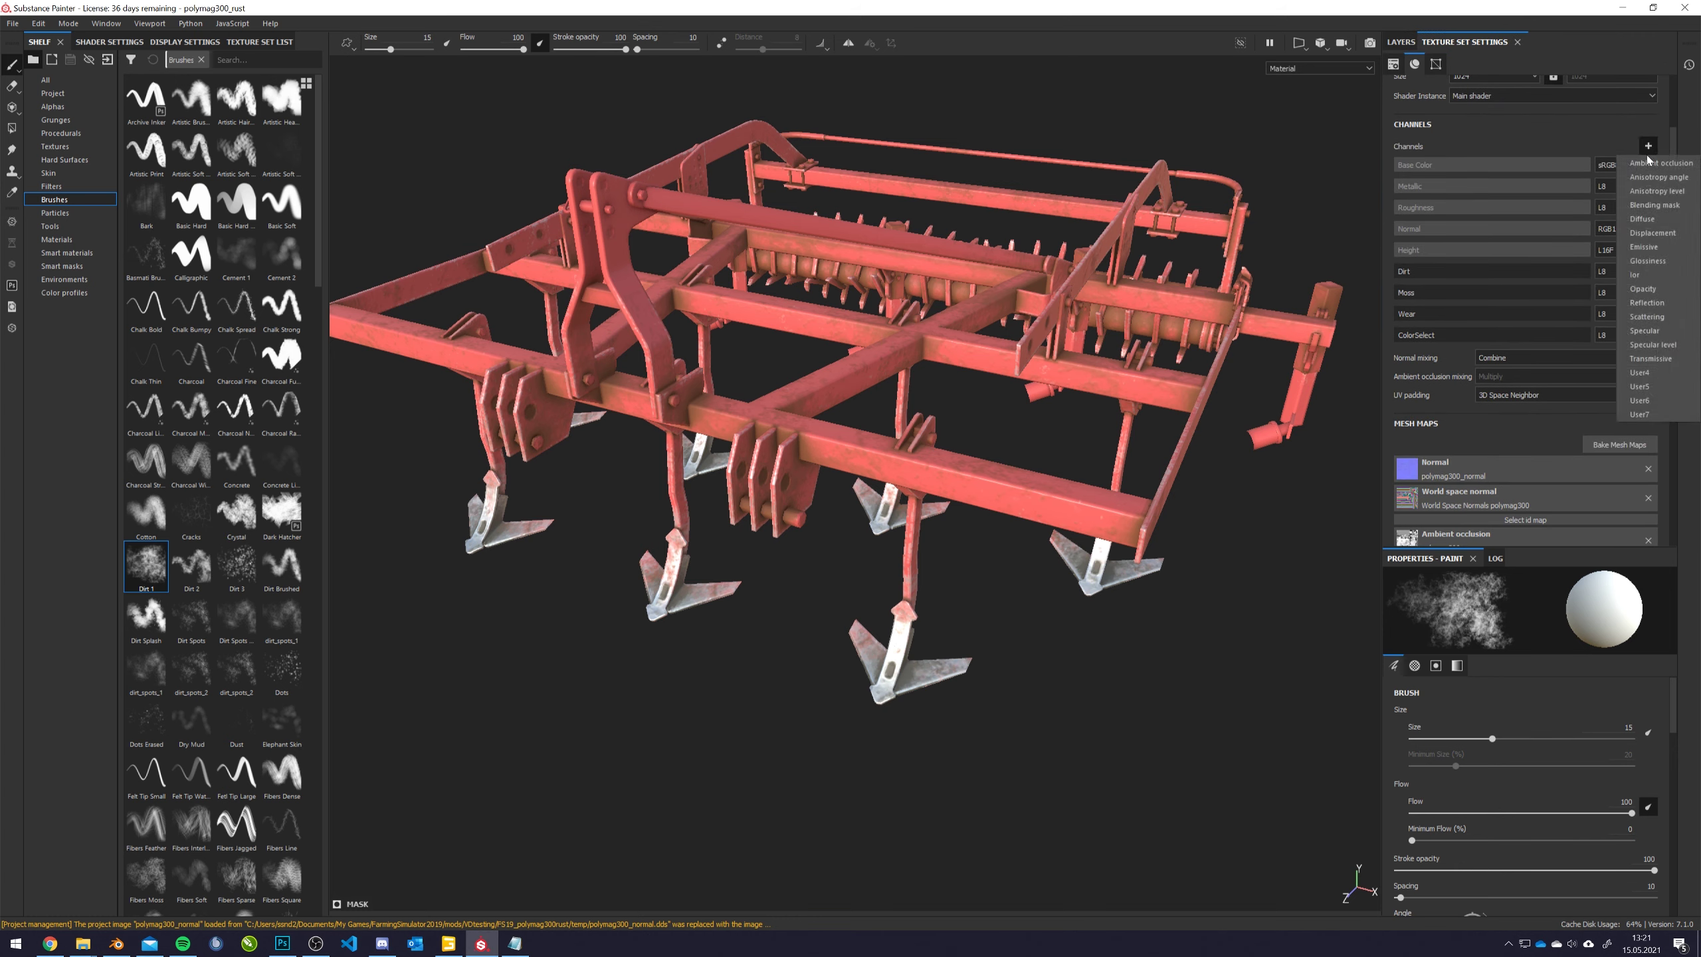
left_click(1653, 373)
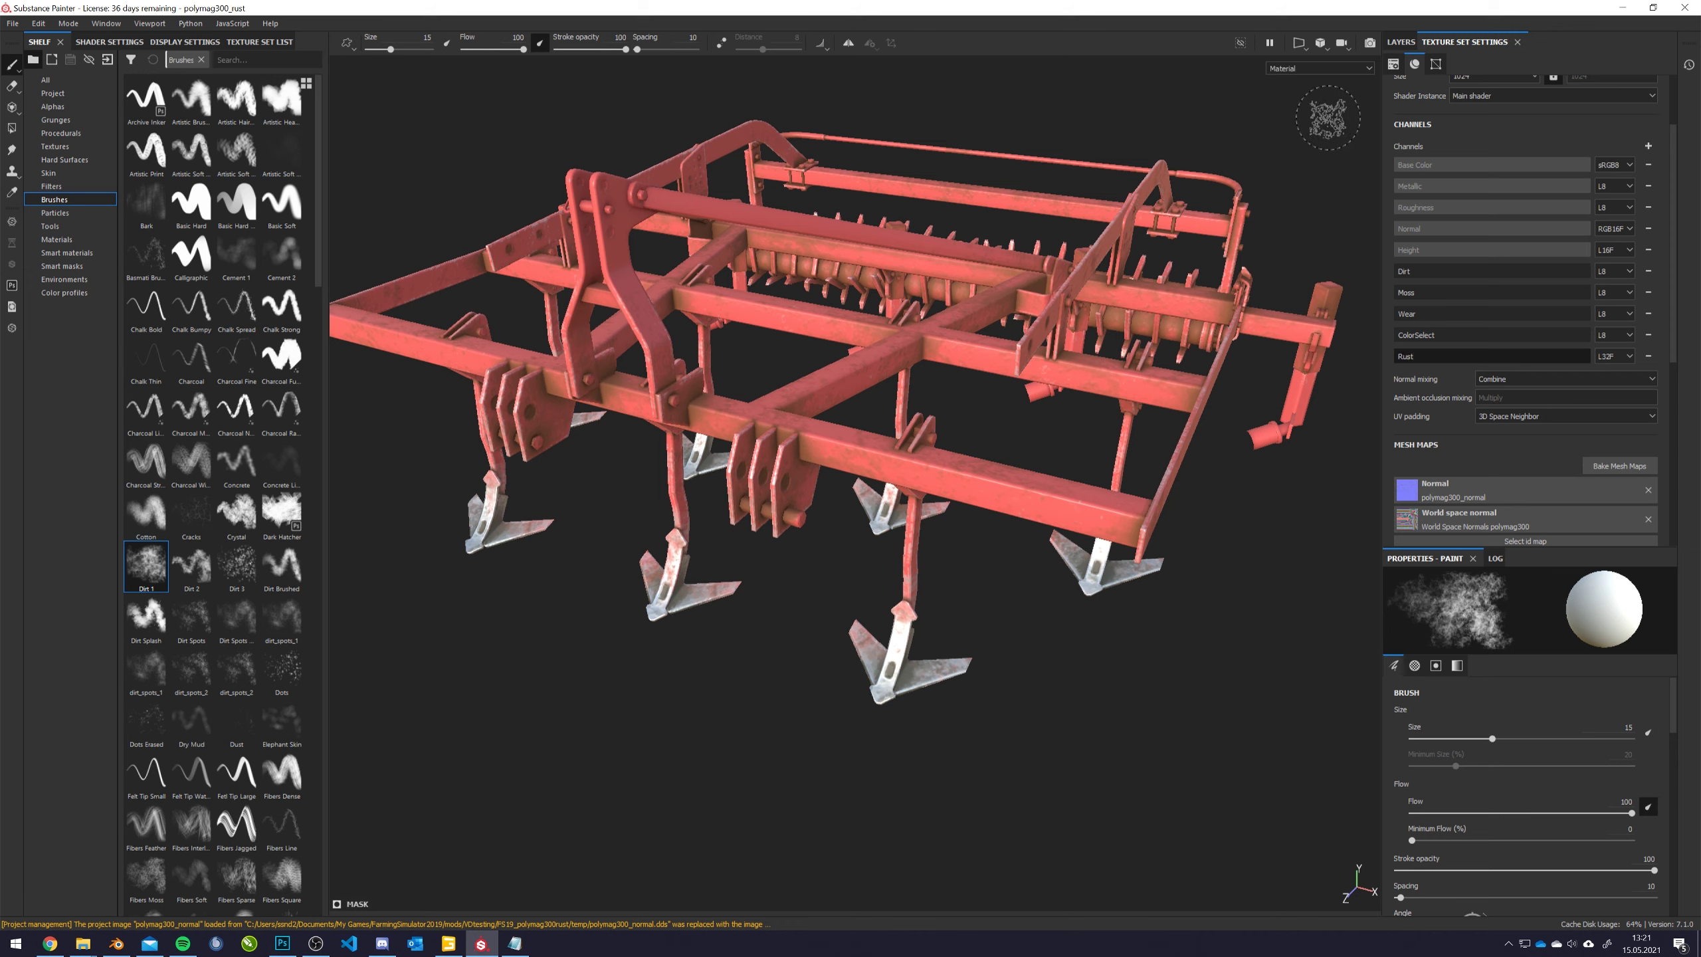
Set BaseLayer's Rust channel value to 0
left_click(1400, 42)
left_click(1495, 242)
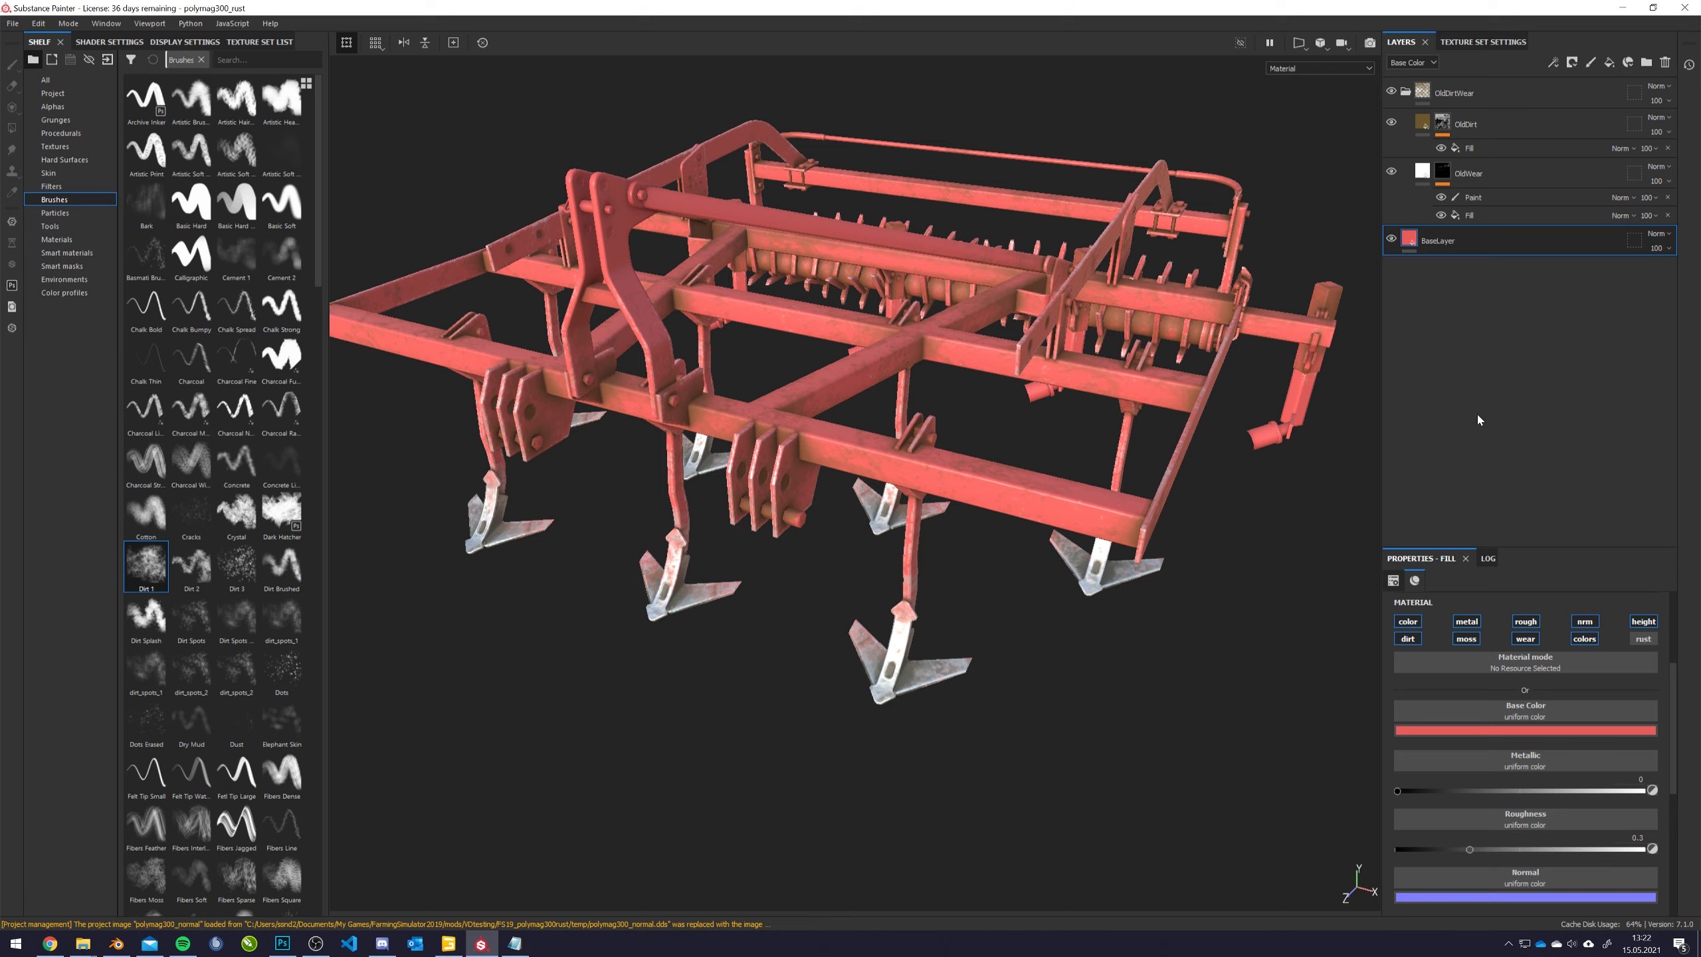
left_click(1643, 639)
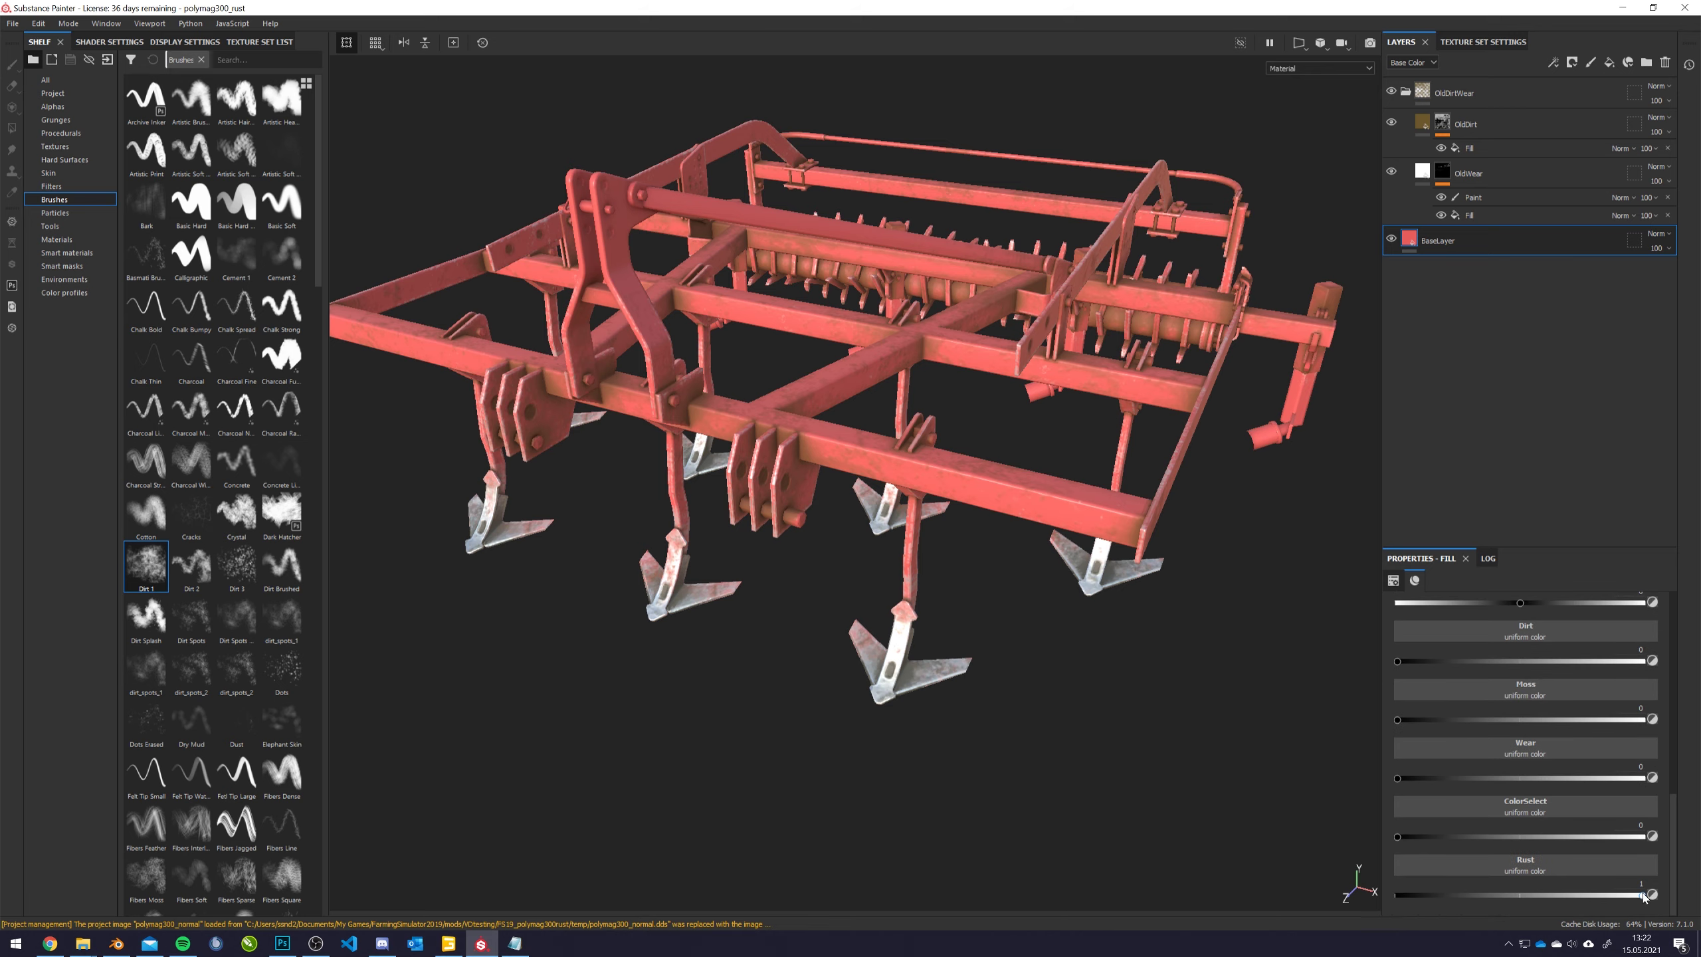
left_click_drag(1643, 895, 1397, 895)
Collapse OldDirtWear and add a new fill layer above it
left_click(1405, 95)
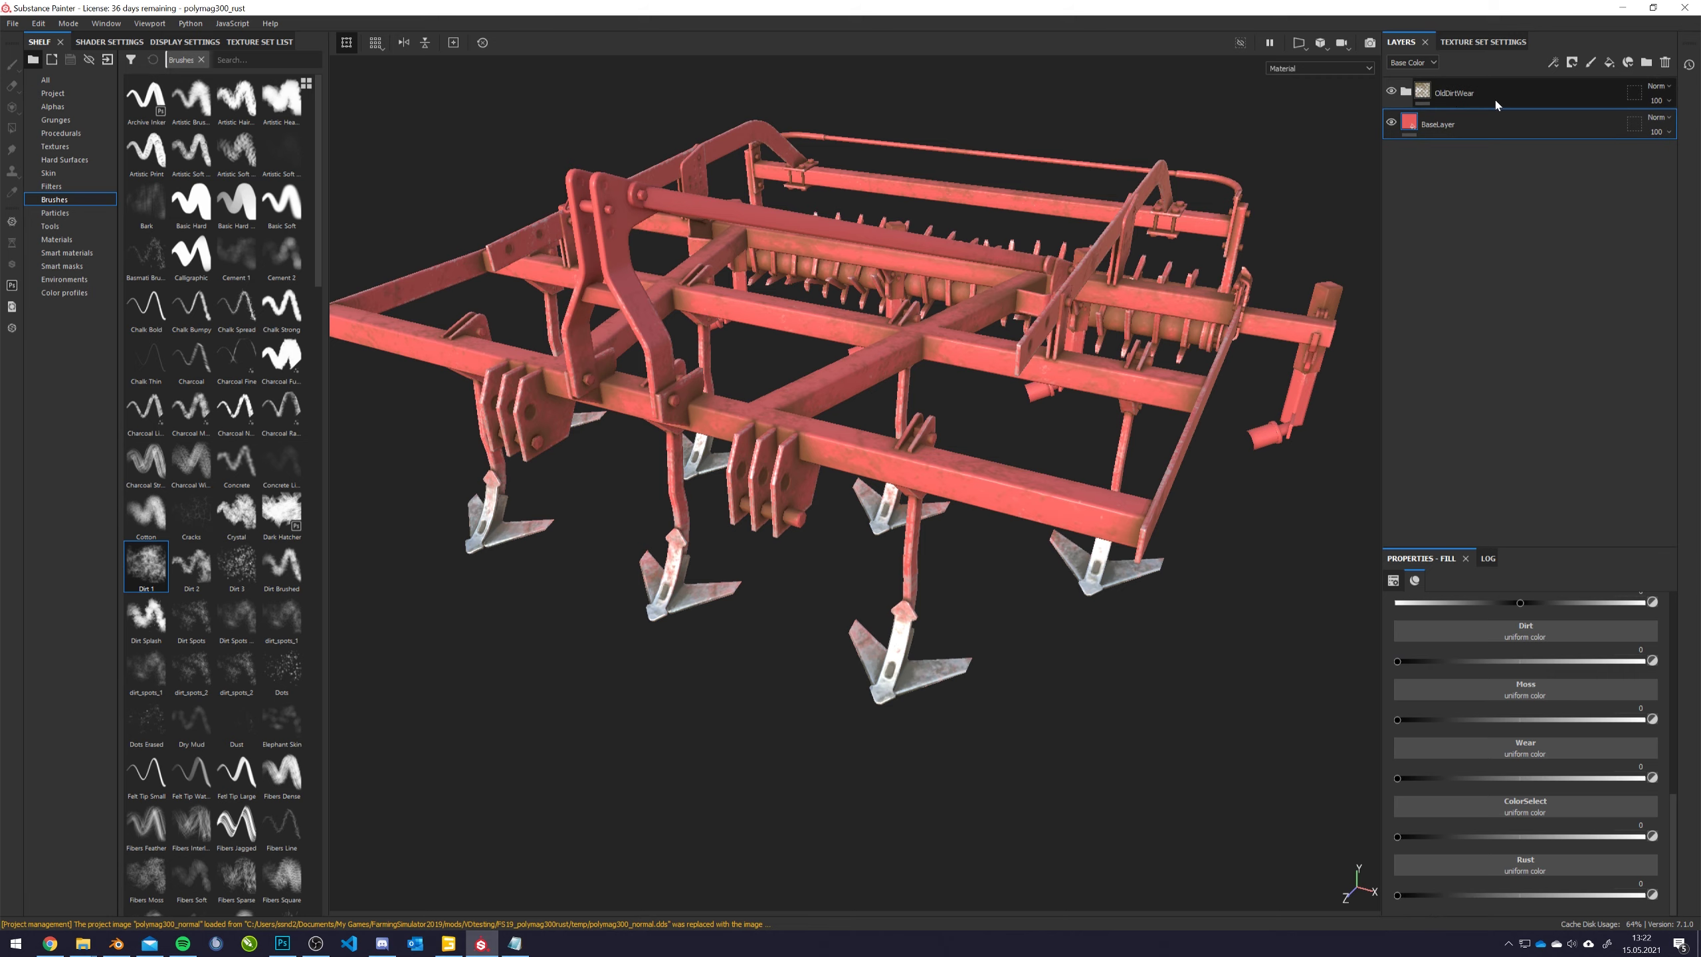
left_click(1510, 86)
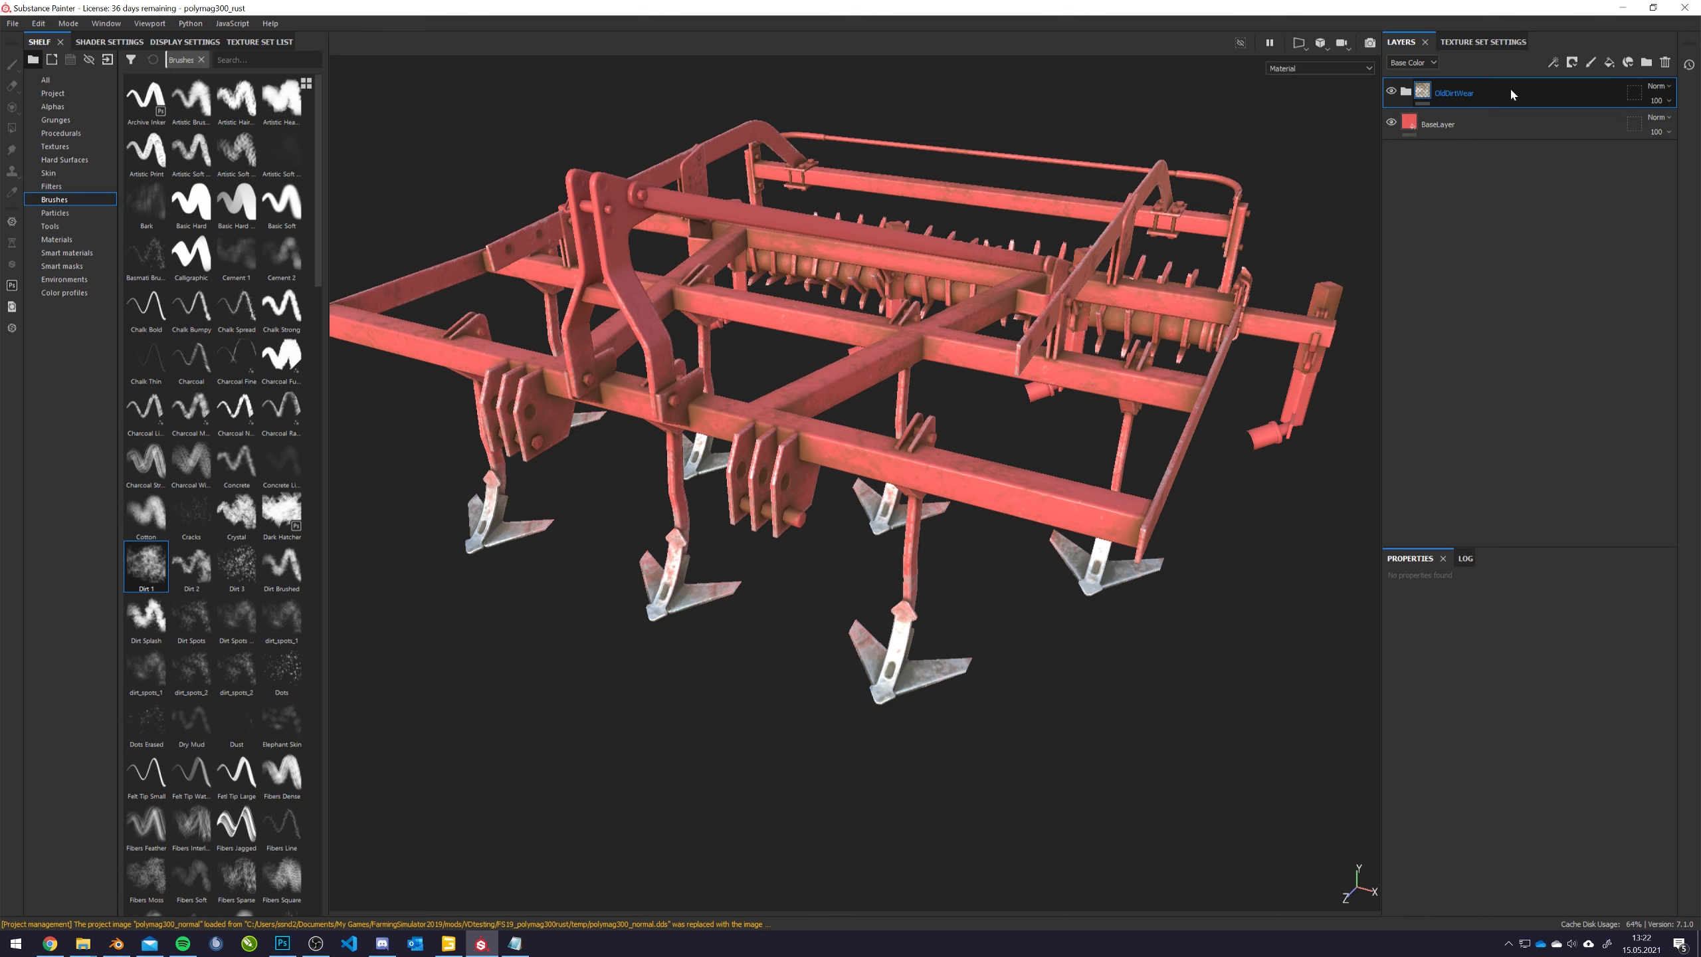
left_click(75, 258)
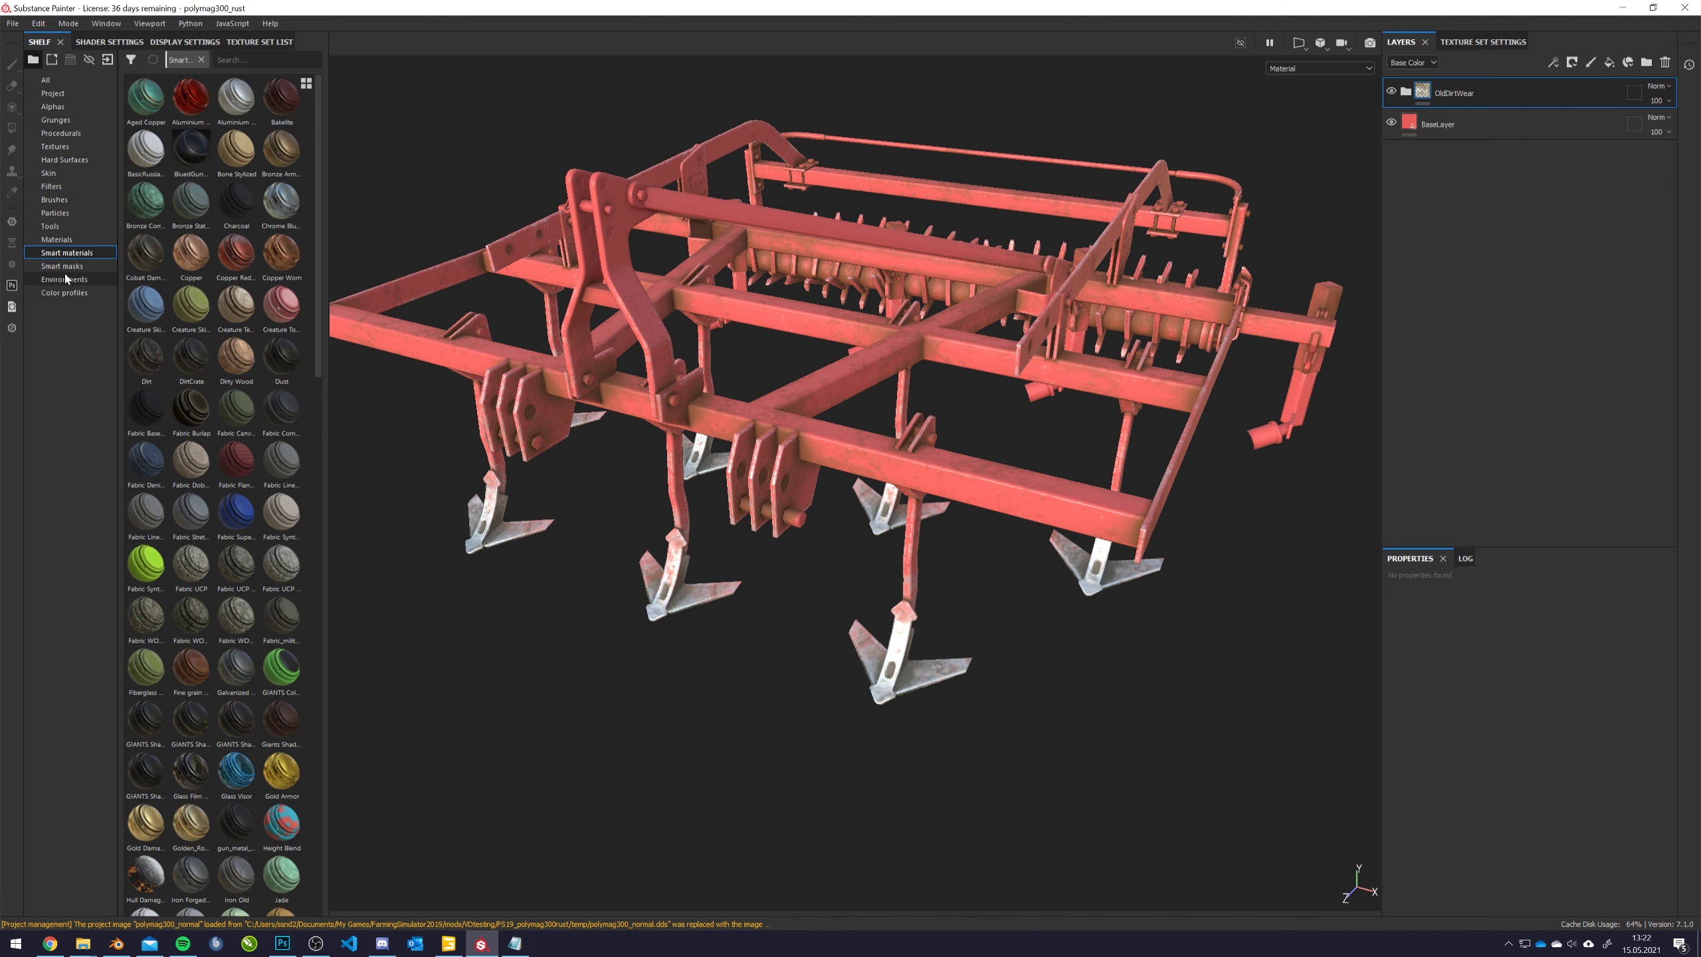
left_click(66, 278)
left_click(71, 267)
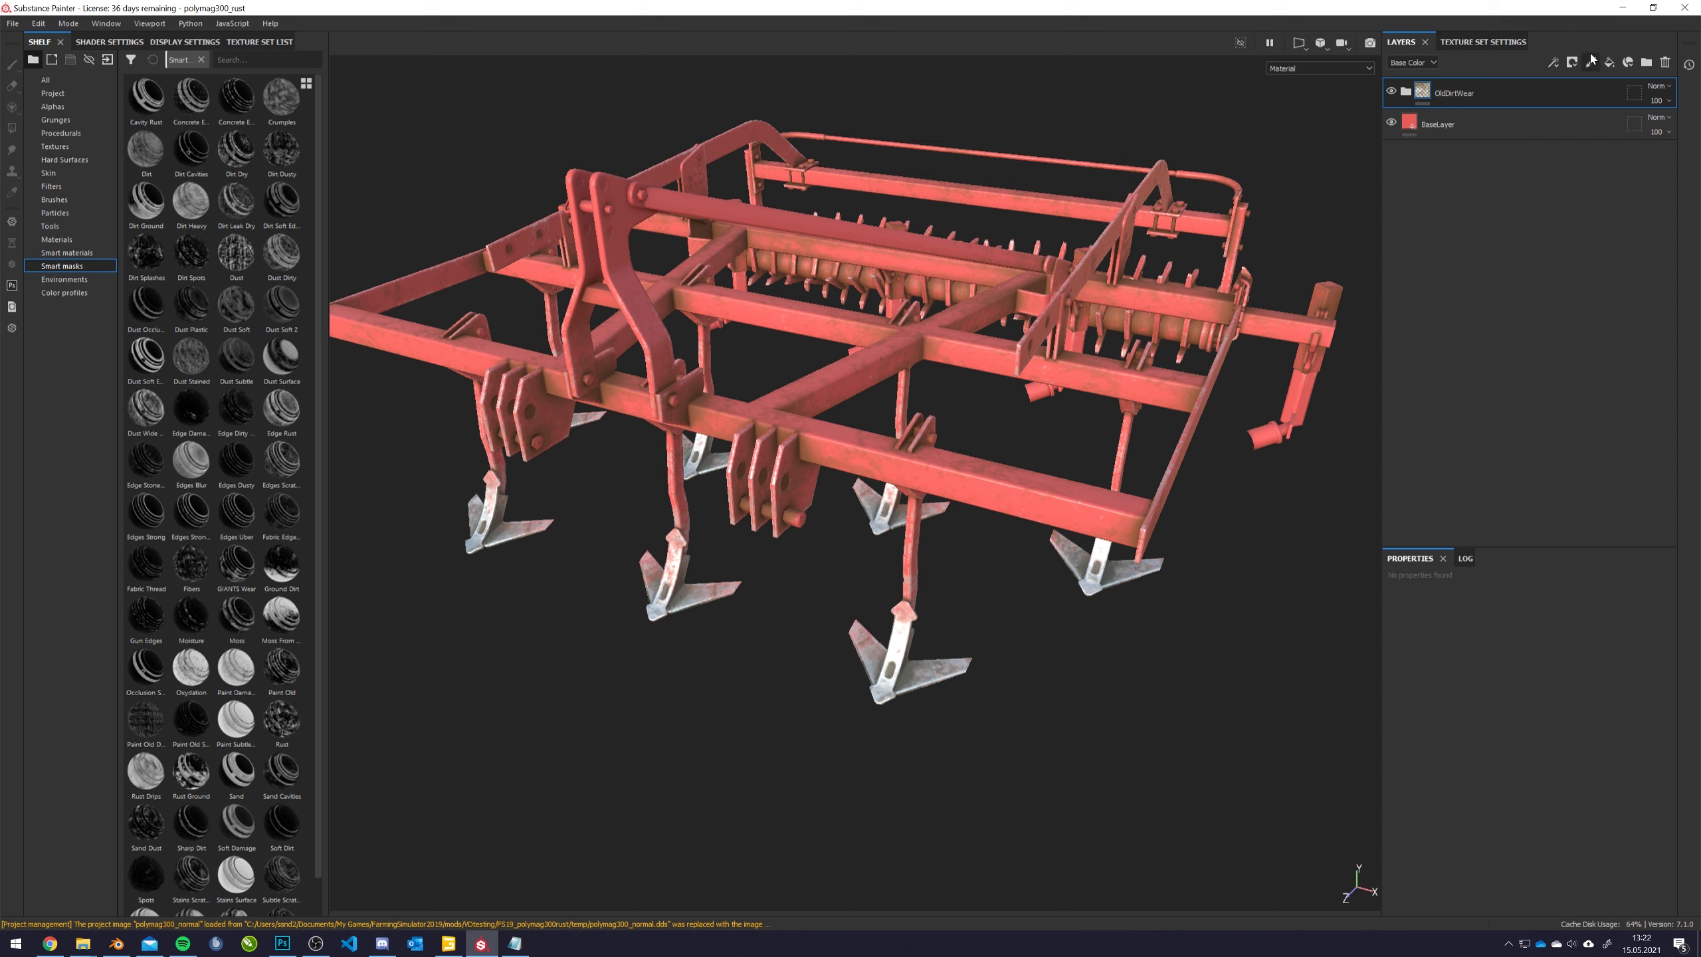
left_click(1609, 62)
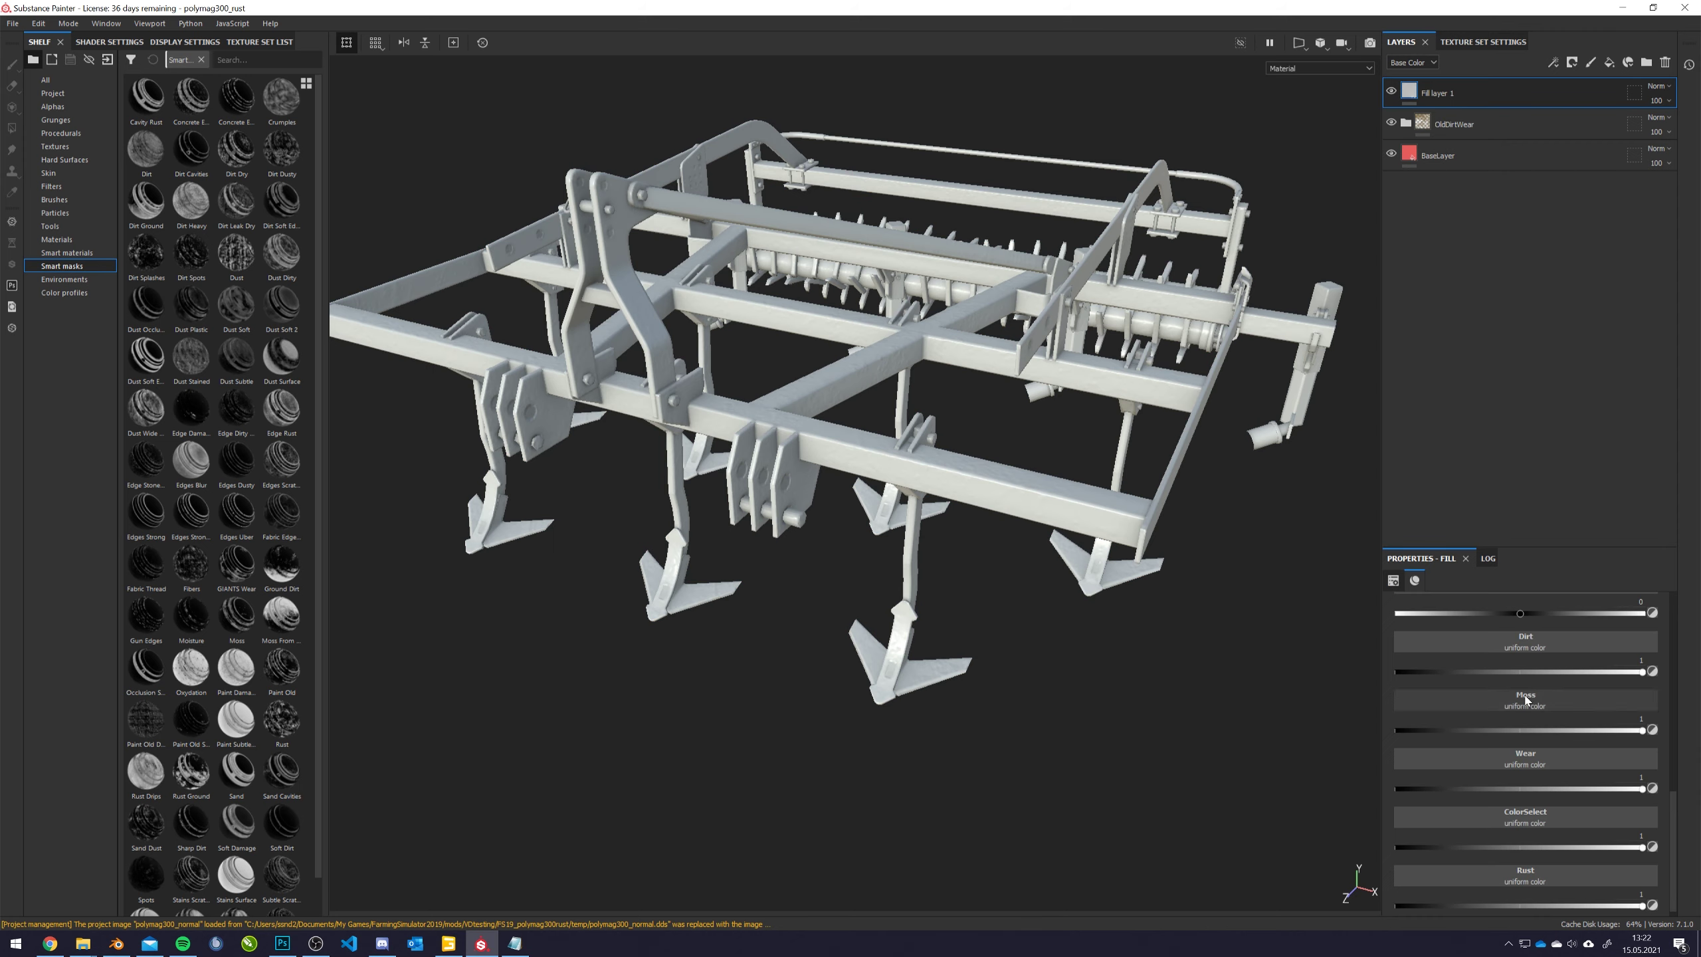
Set Fill layer 1's base colour to a dark rusty orange-brown
scroll(1510, 724, "up", 8)
left_click(1513, 733)
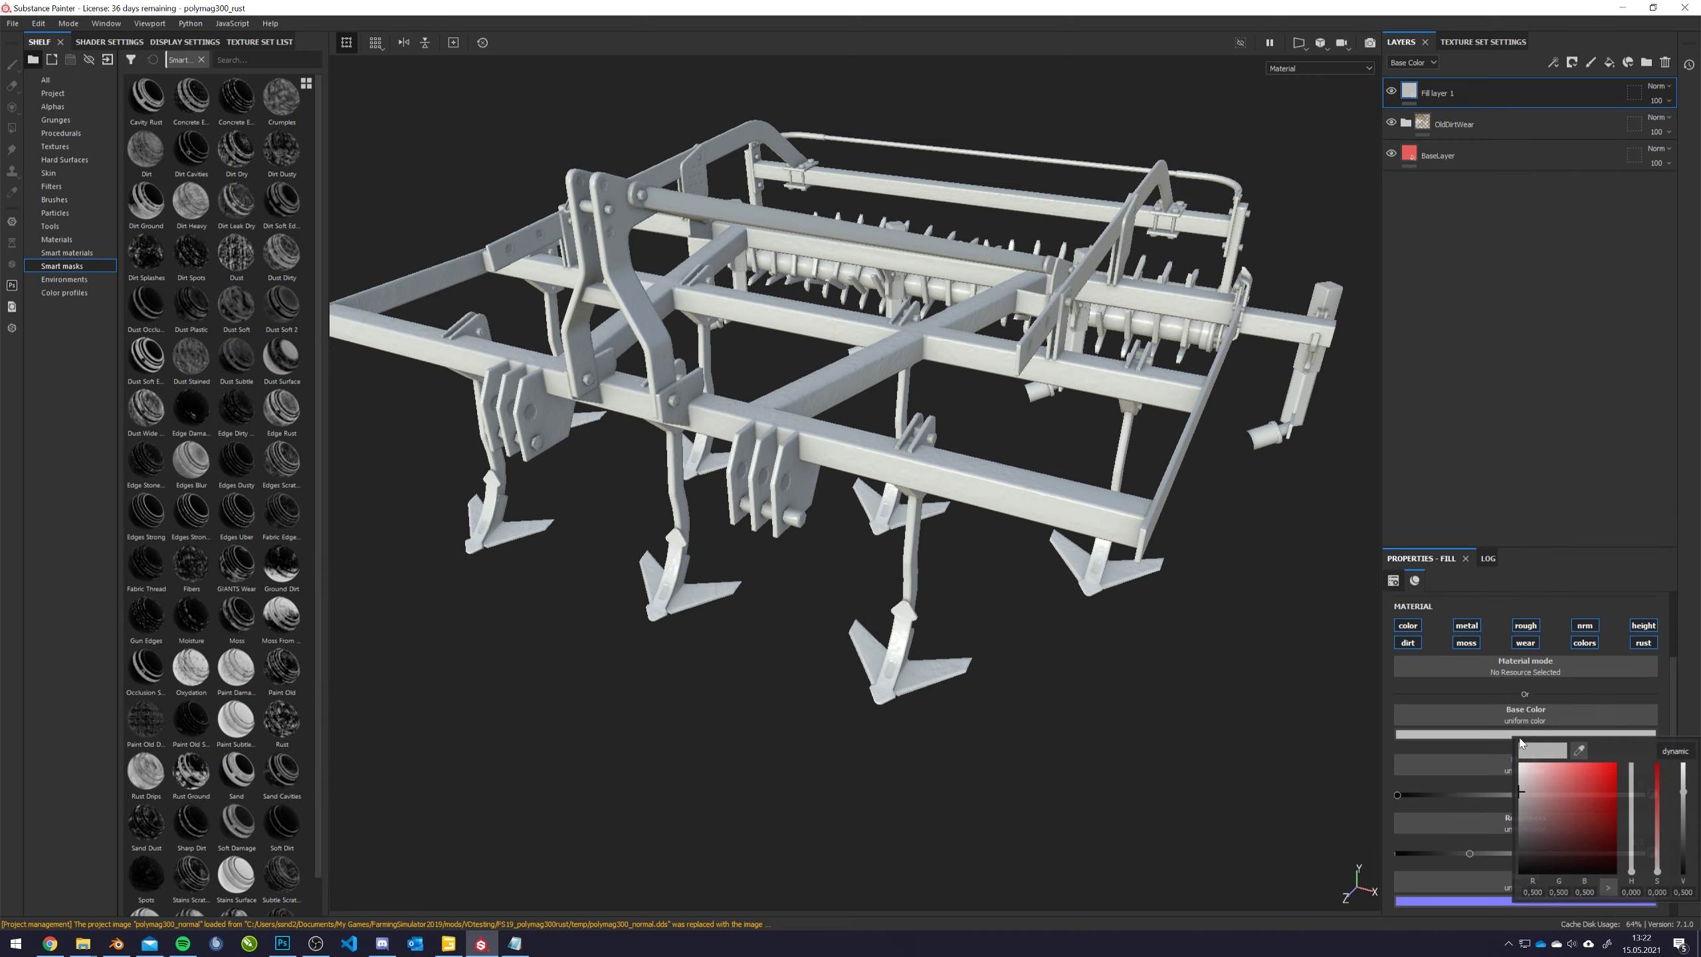
left_click_drag(1552, 818, 1591, 790)
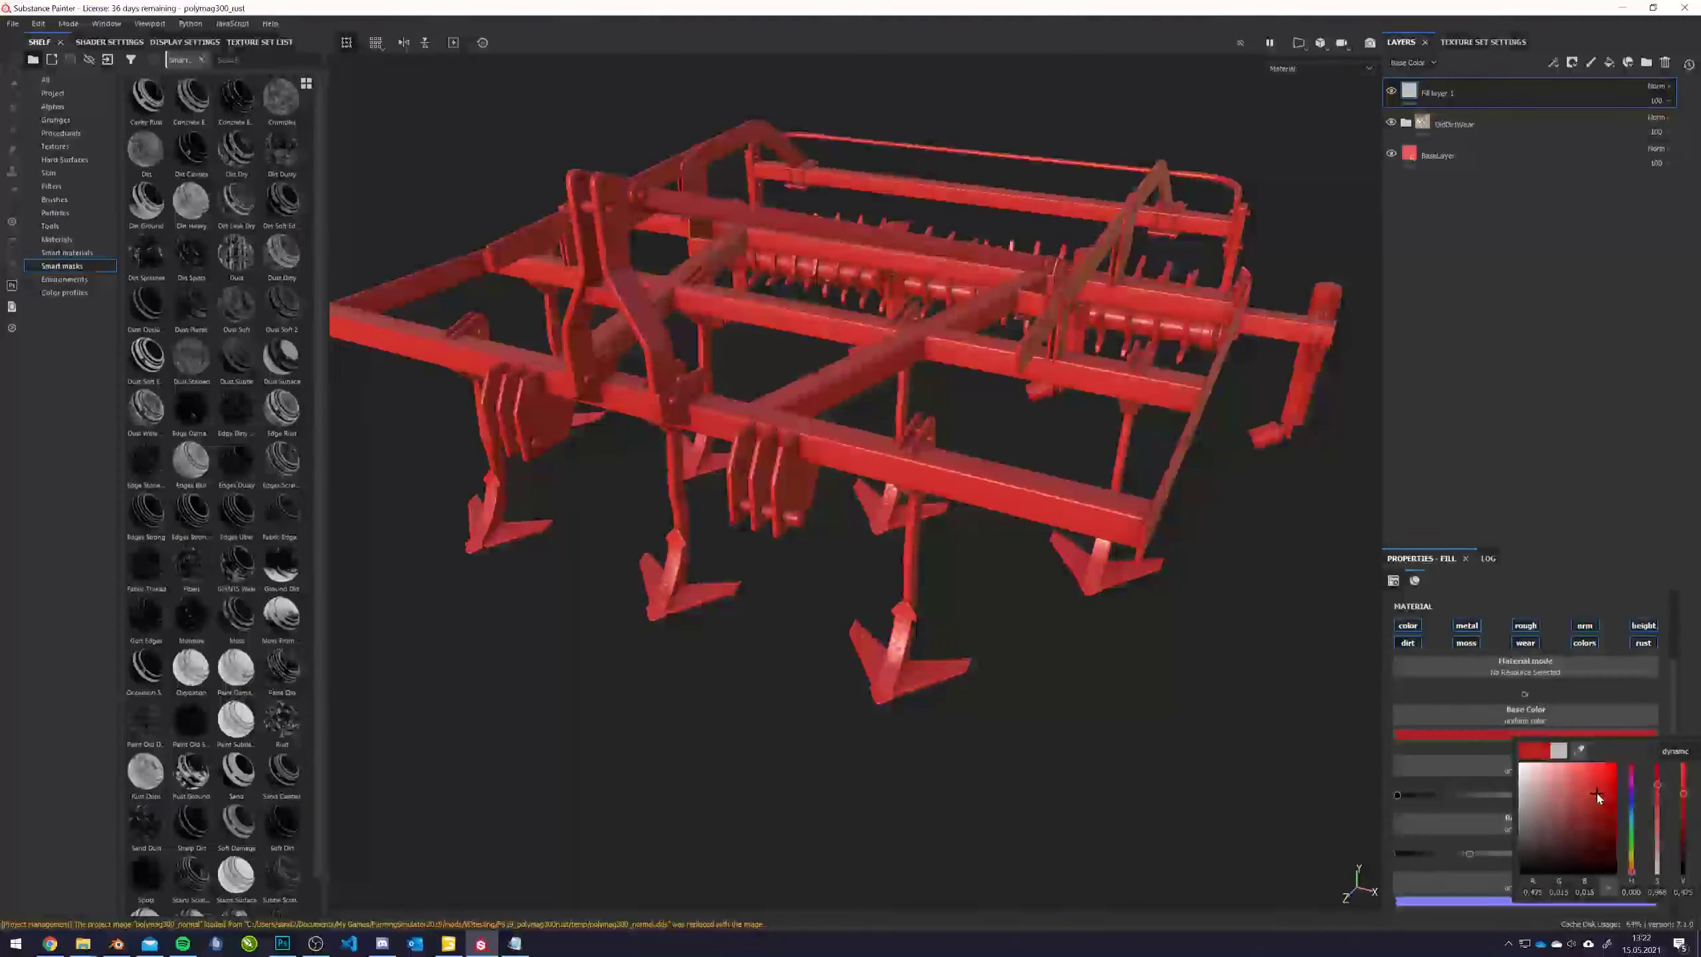
left_click_drag(1634, 876, 1603, 811)
left_click(1599, 817)
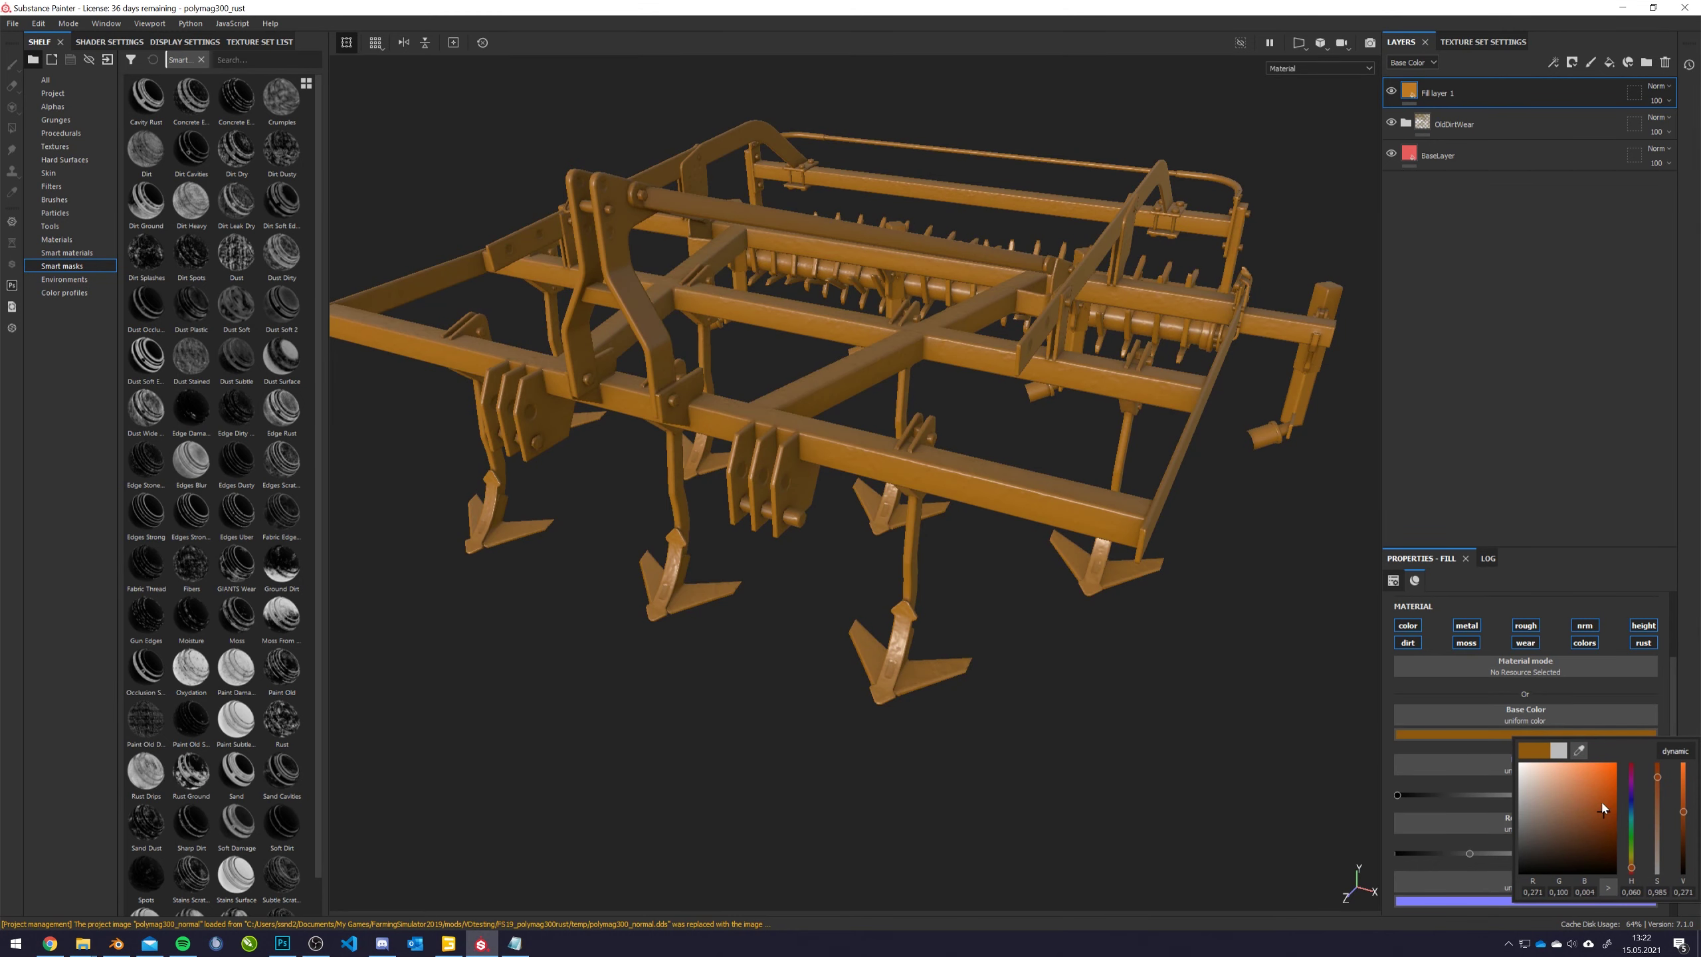
Give Fill layer 1 a black mask and preview the Smart masks shelf
right_click(1404, 88)
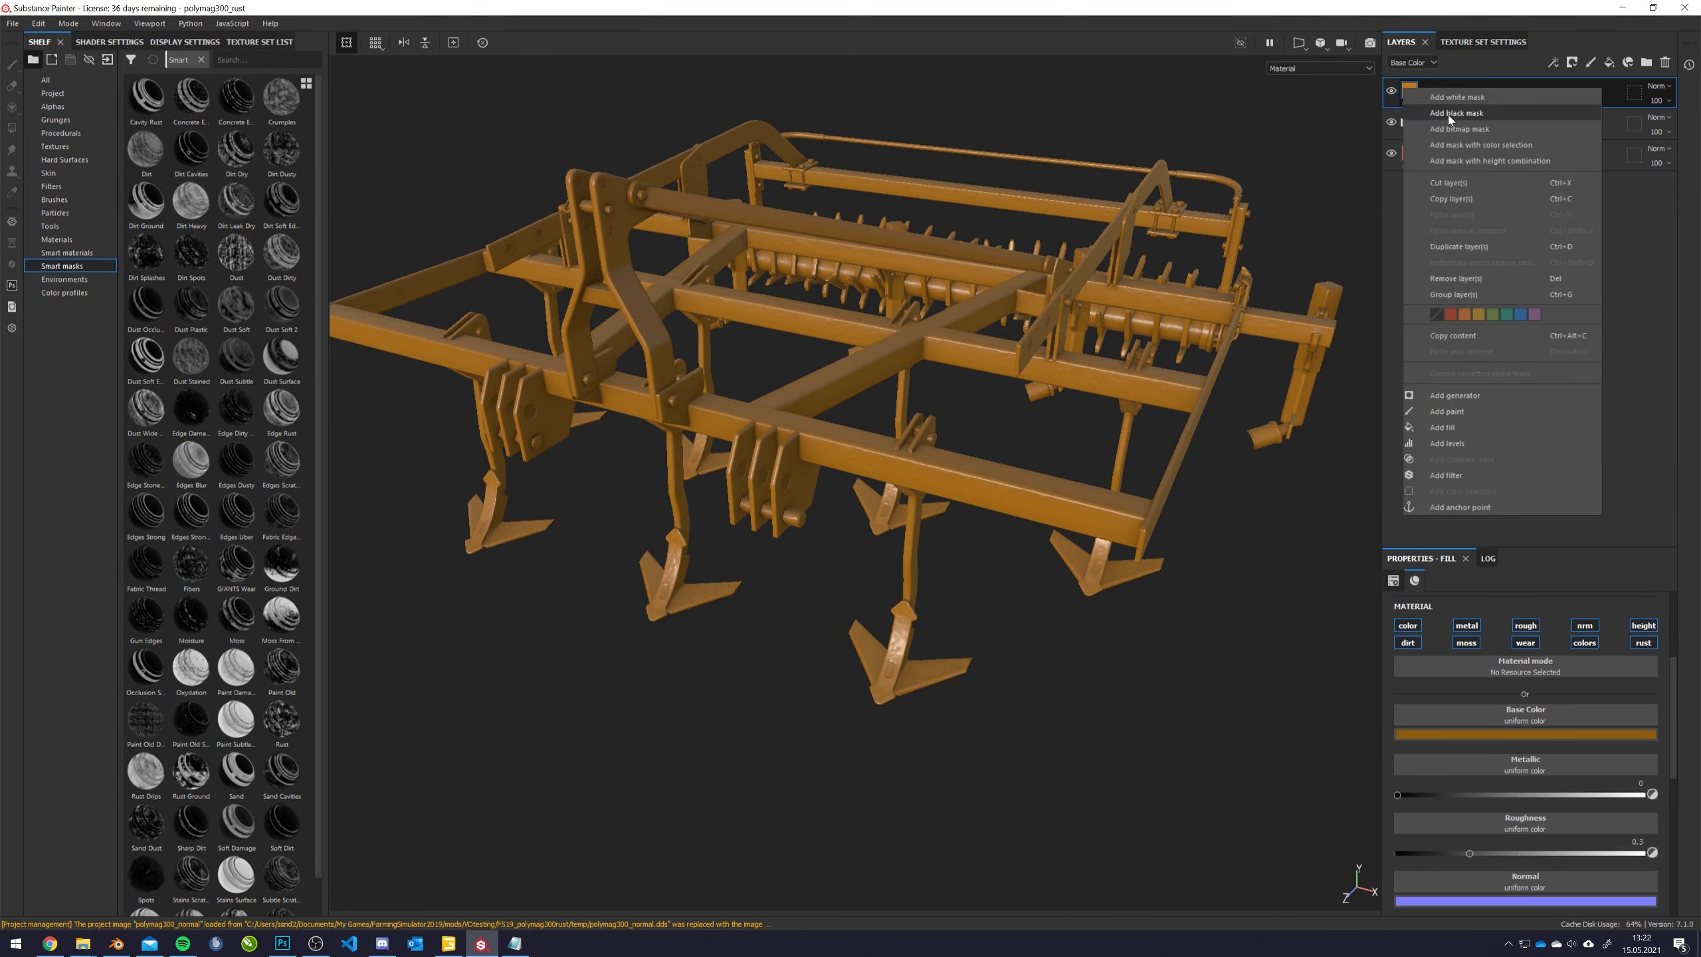
left_click(1466, 113)
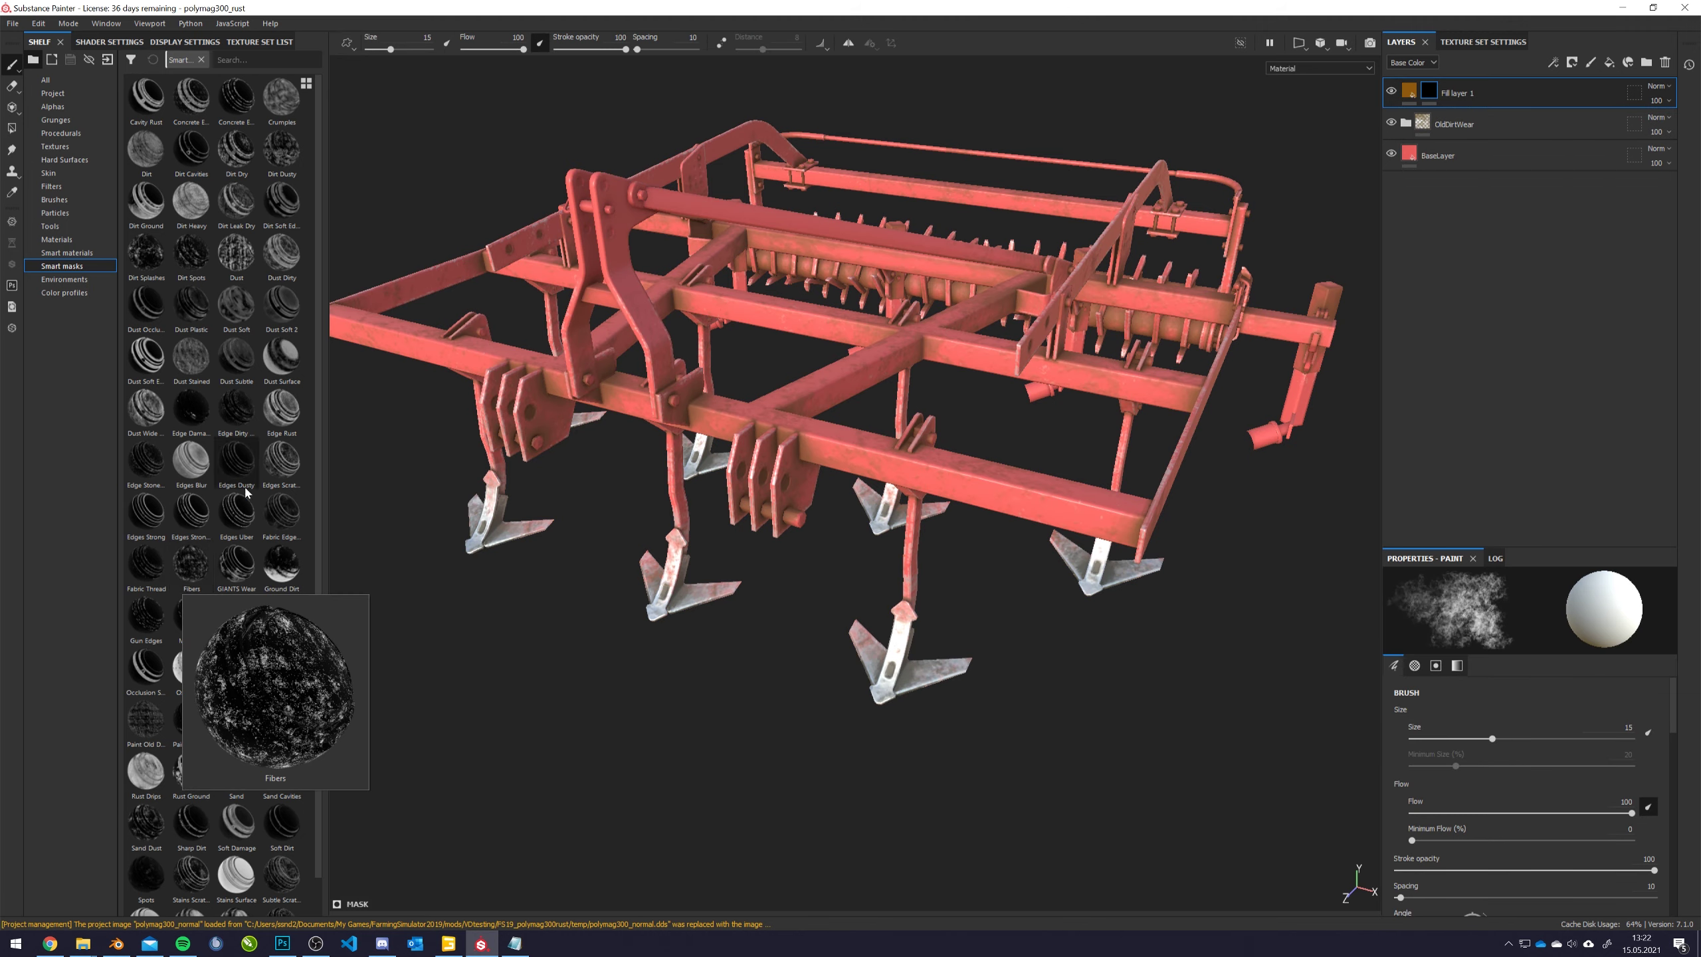
mouse_move(170, 801)
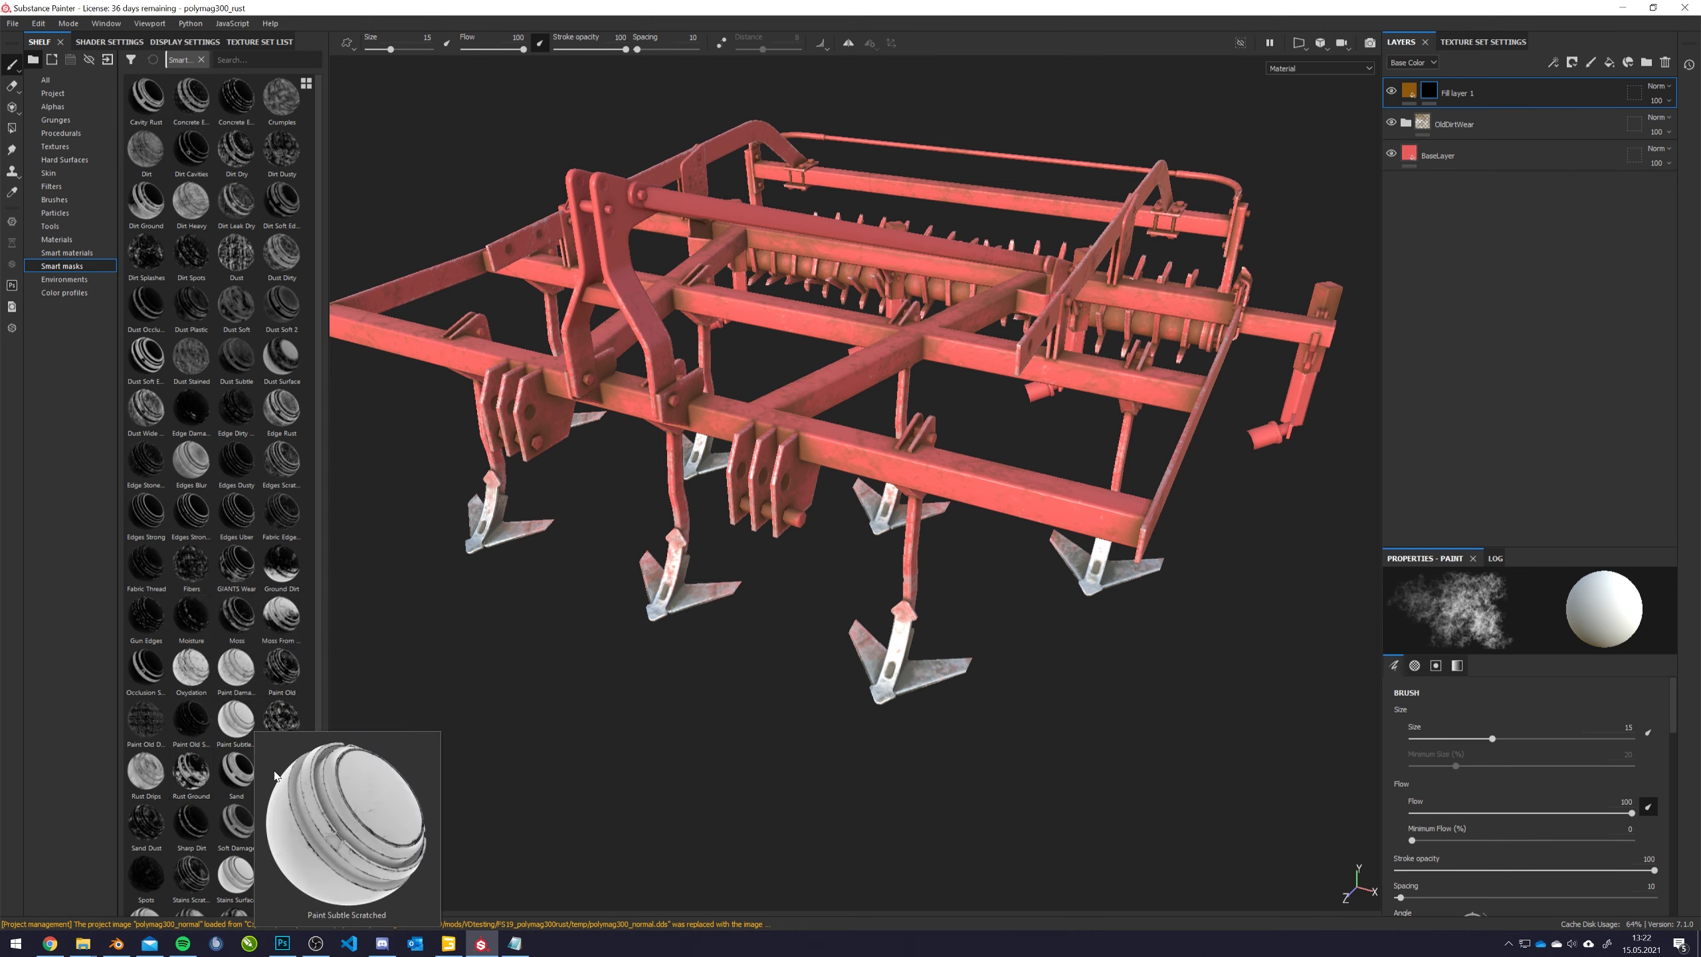
mouse_move(279, 683)
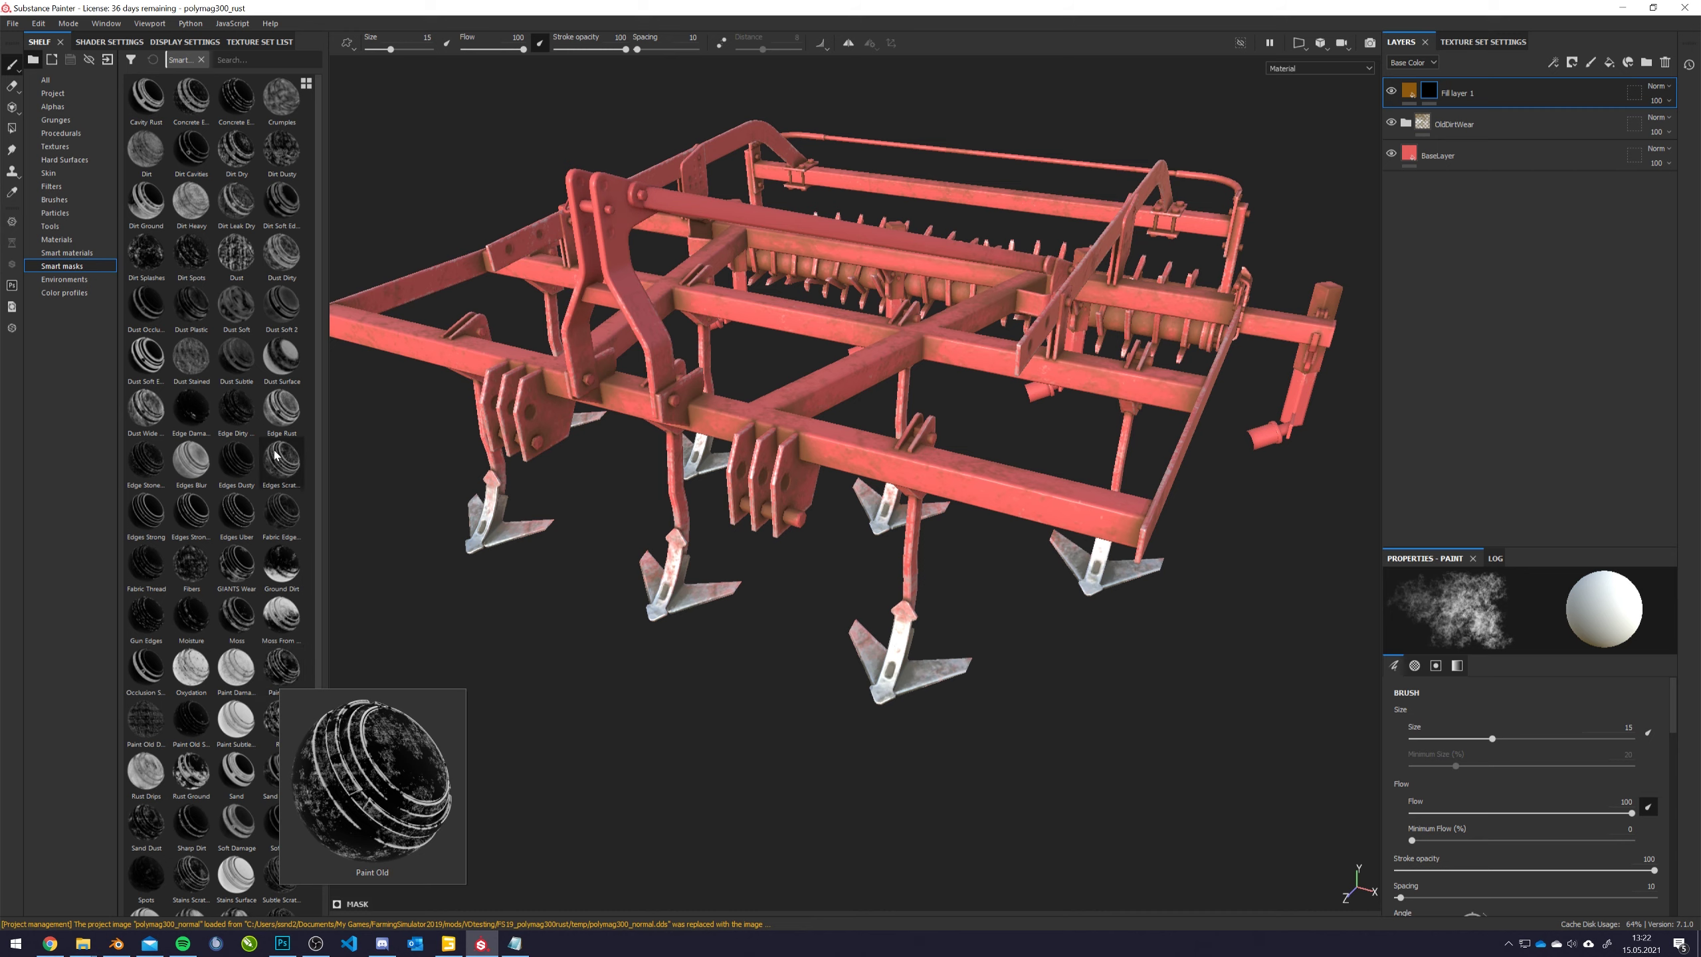
Try the Dirt Cavities smart mask on Fill layer 1, then clear the mask
mouse_move(301, 231)
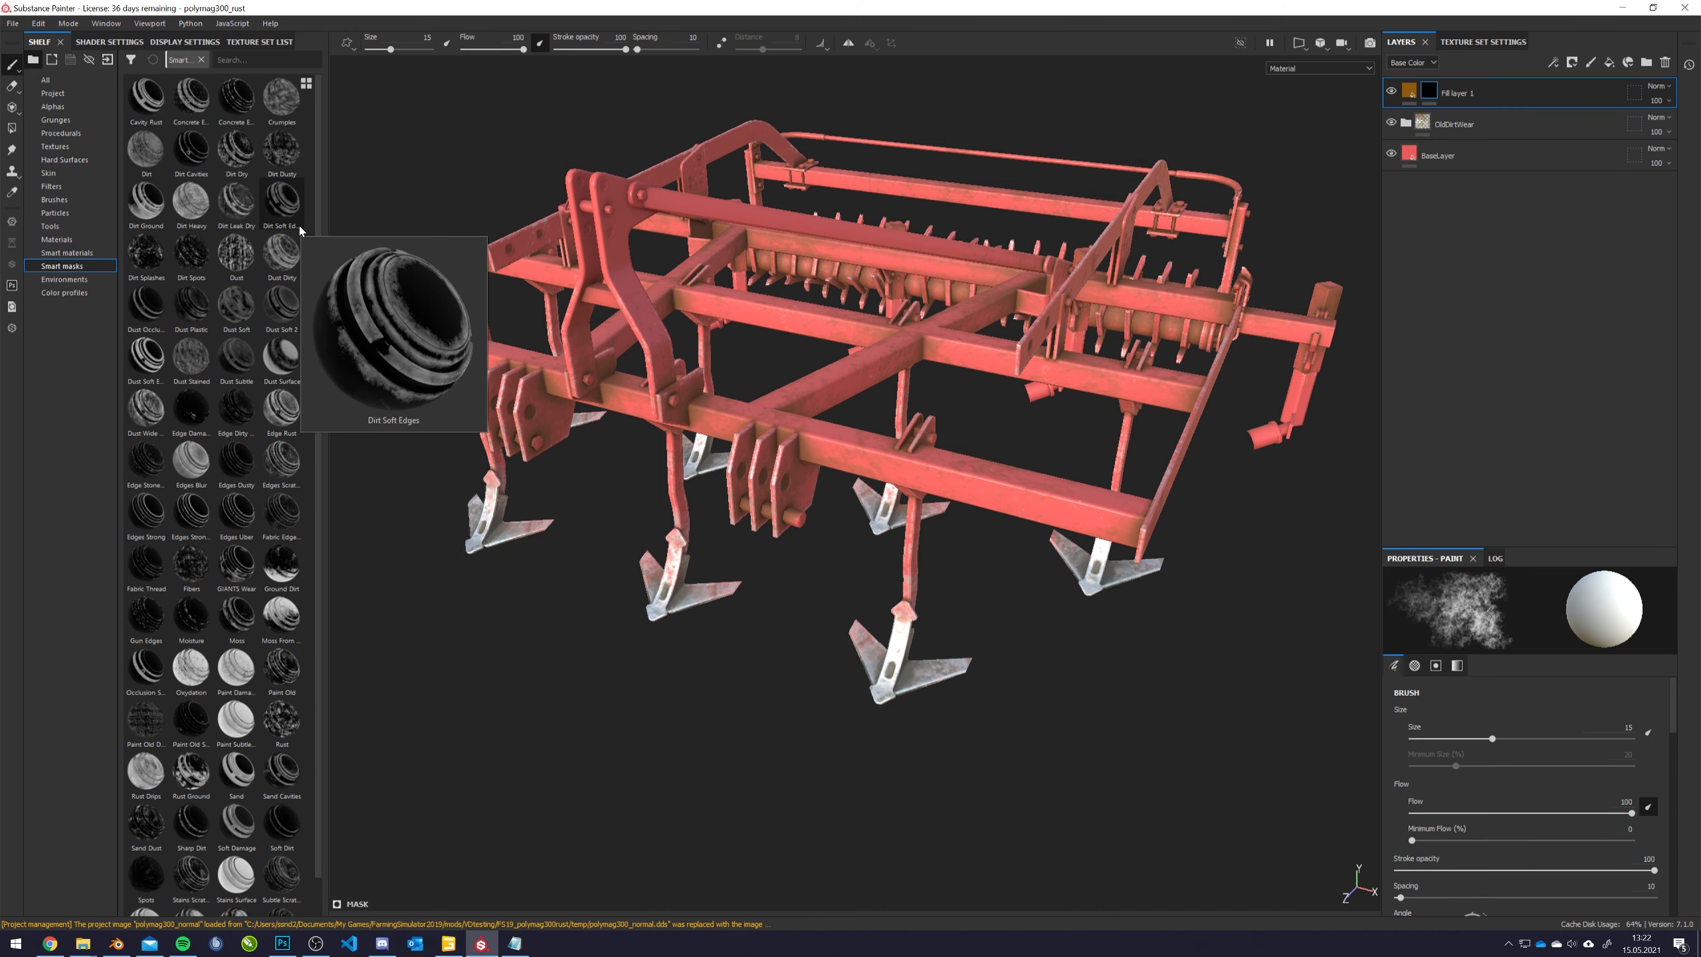
mouse_move(196, 155)
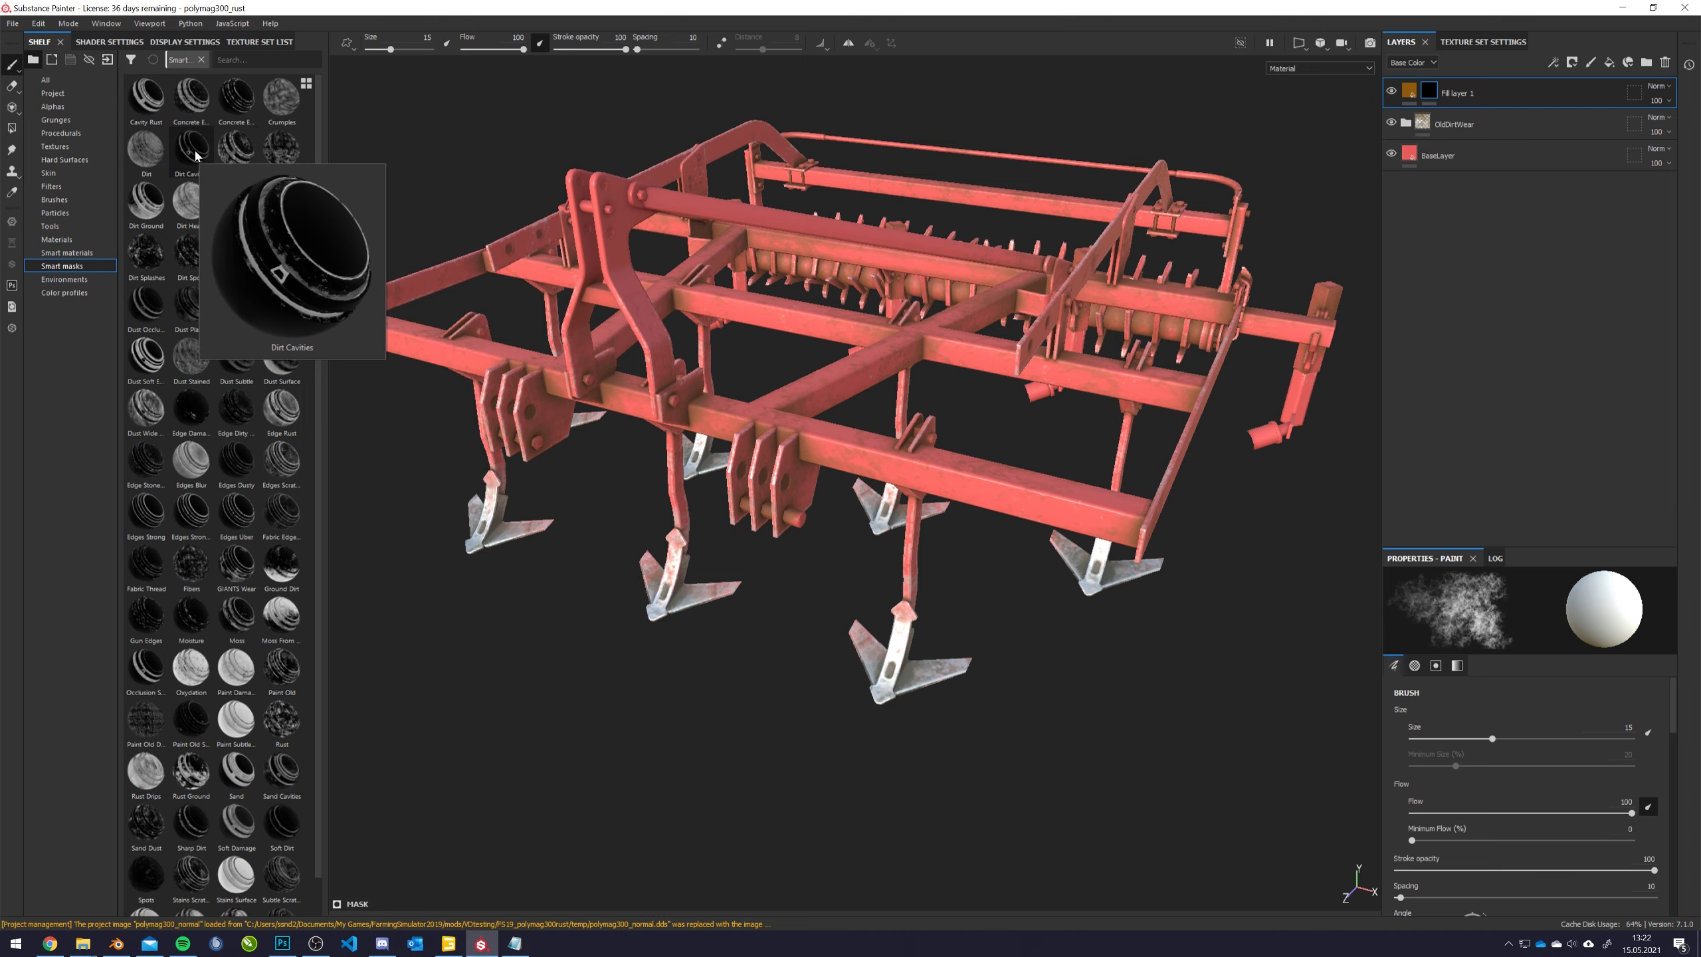
mouse_move(196, 155)
left_mouse_down()
mouse_move(1473, 141)
mouse_move(1434, 94)
left_mouse_up()
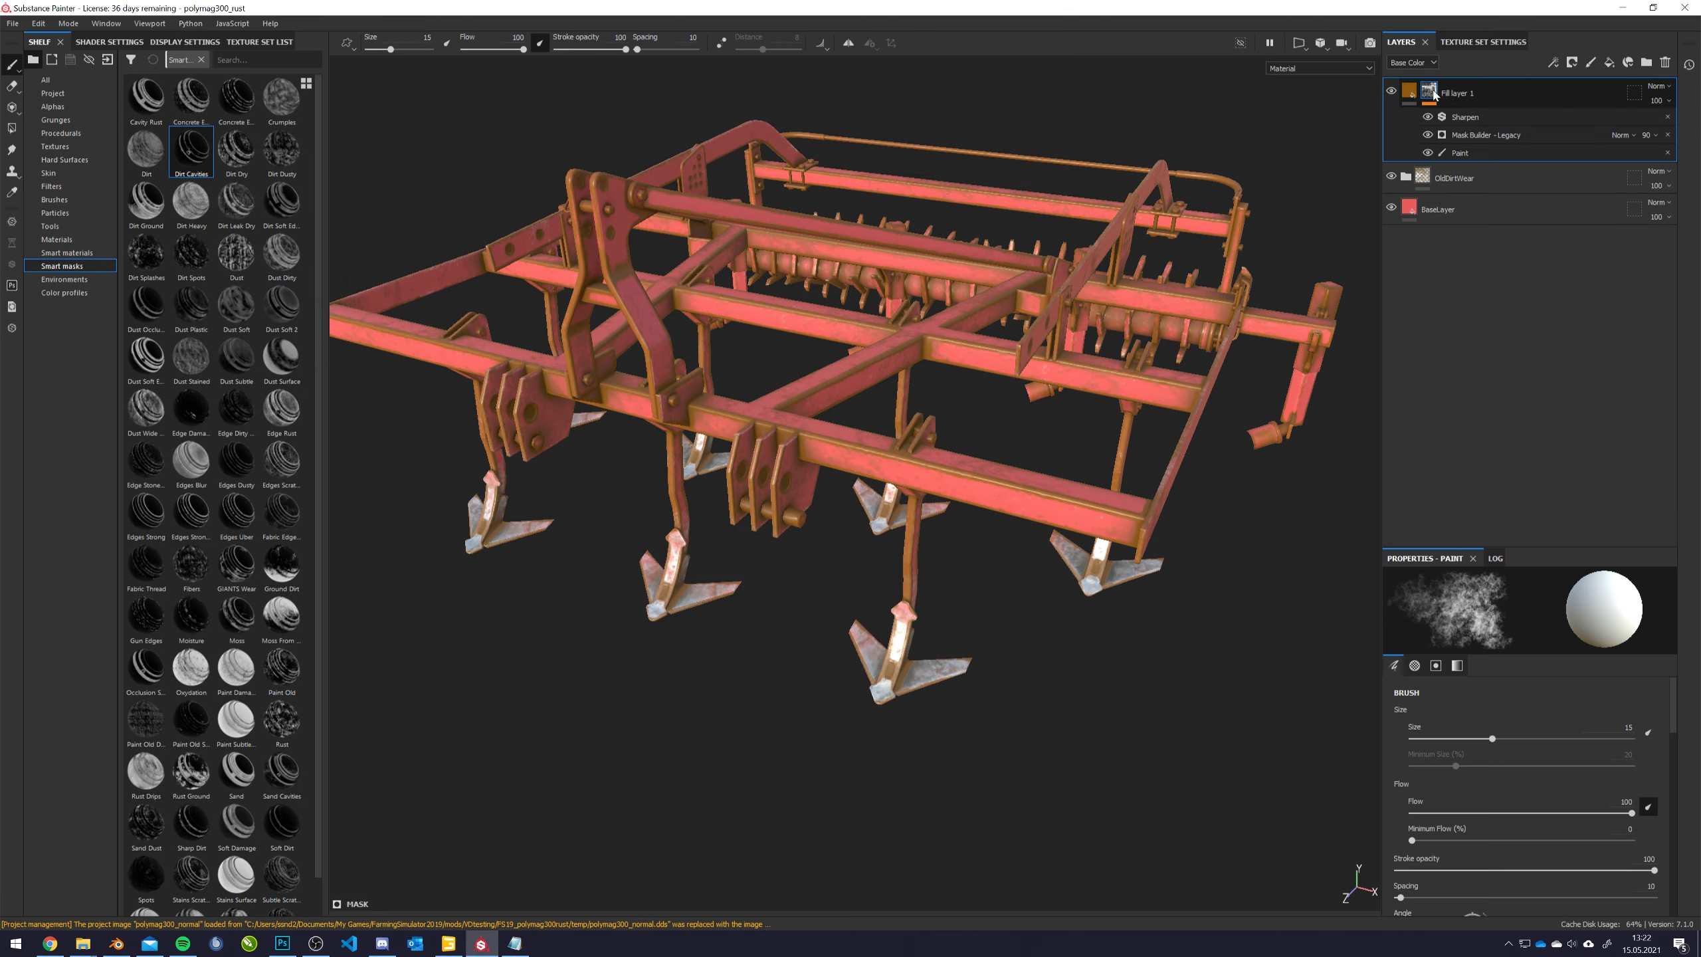
left_click(1434, 95, "alt")
left_click_drag(837, 302, 737, 267, "alt")
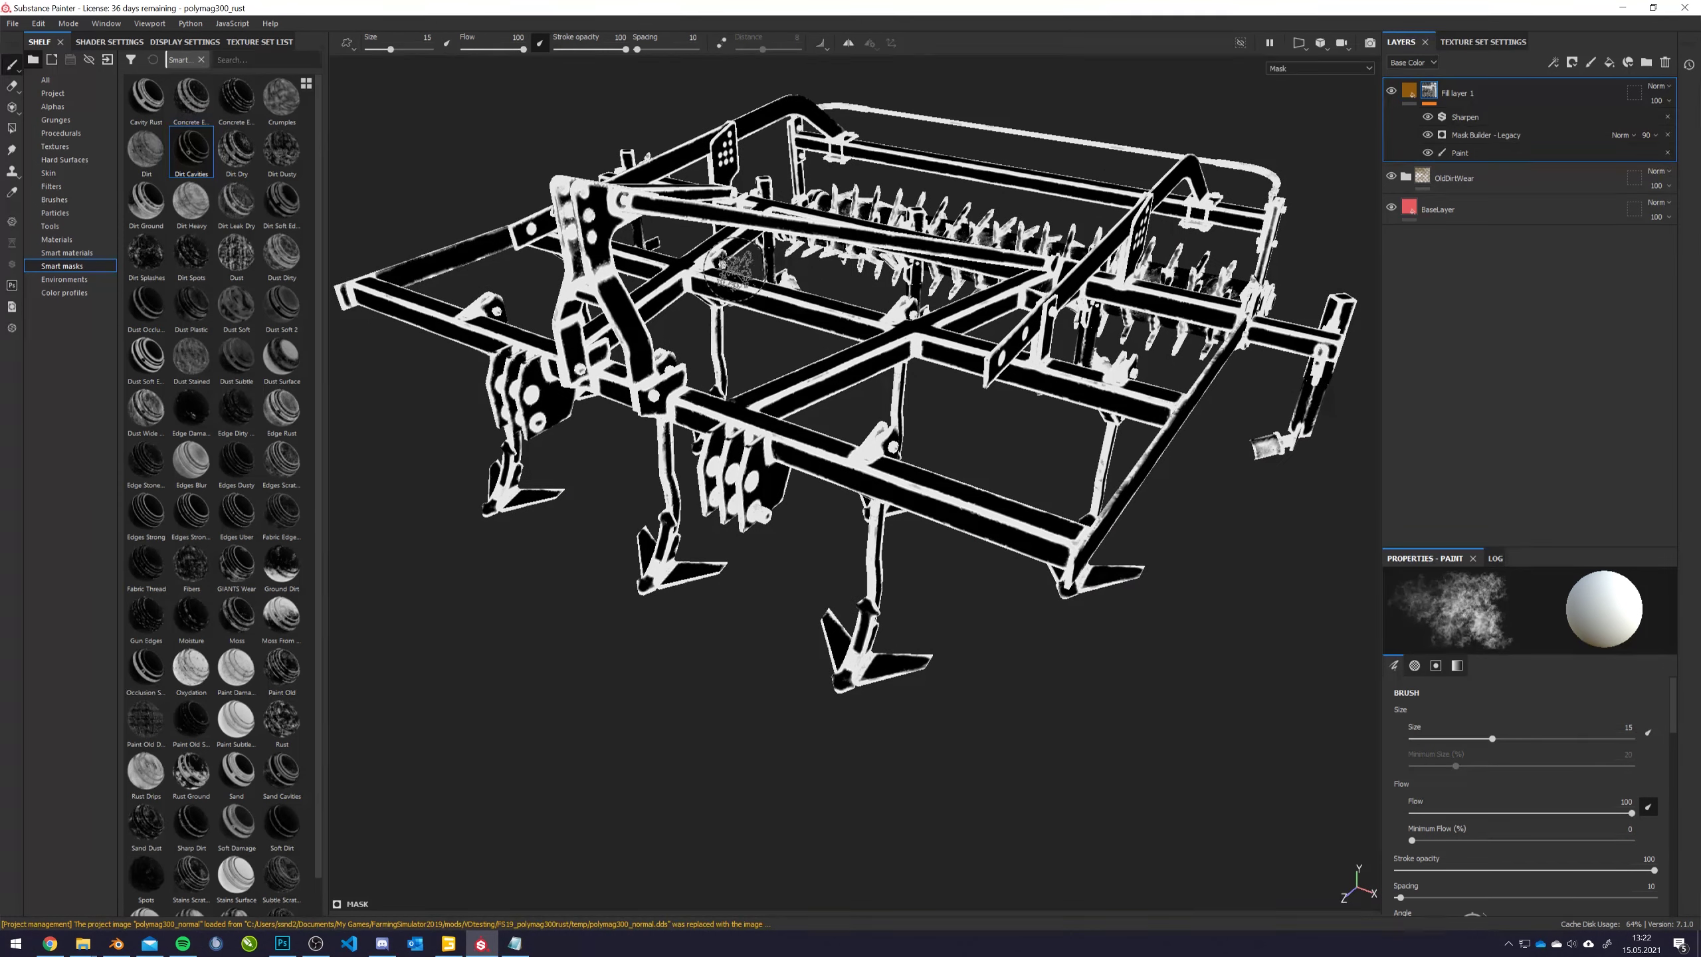
right_click(1439, 96)
left_click(1473, 119)
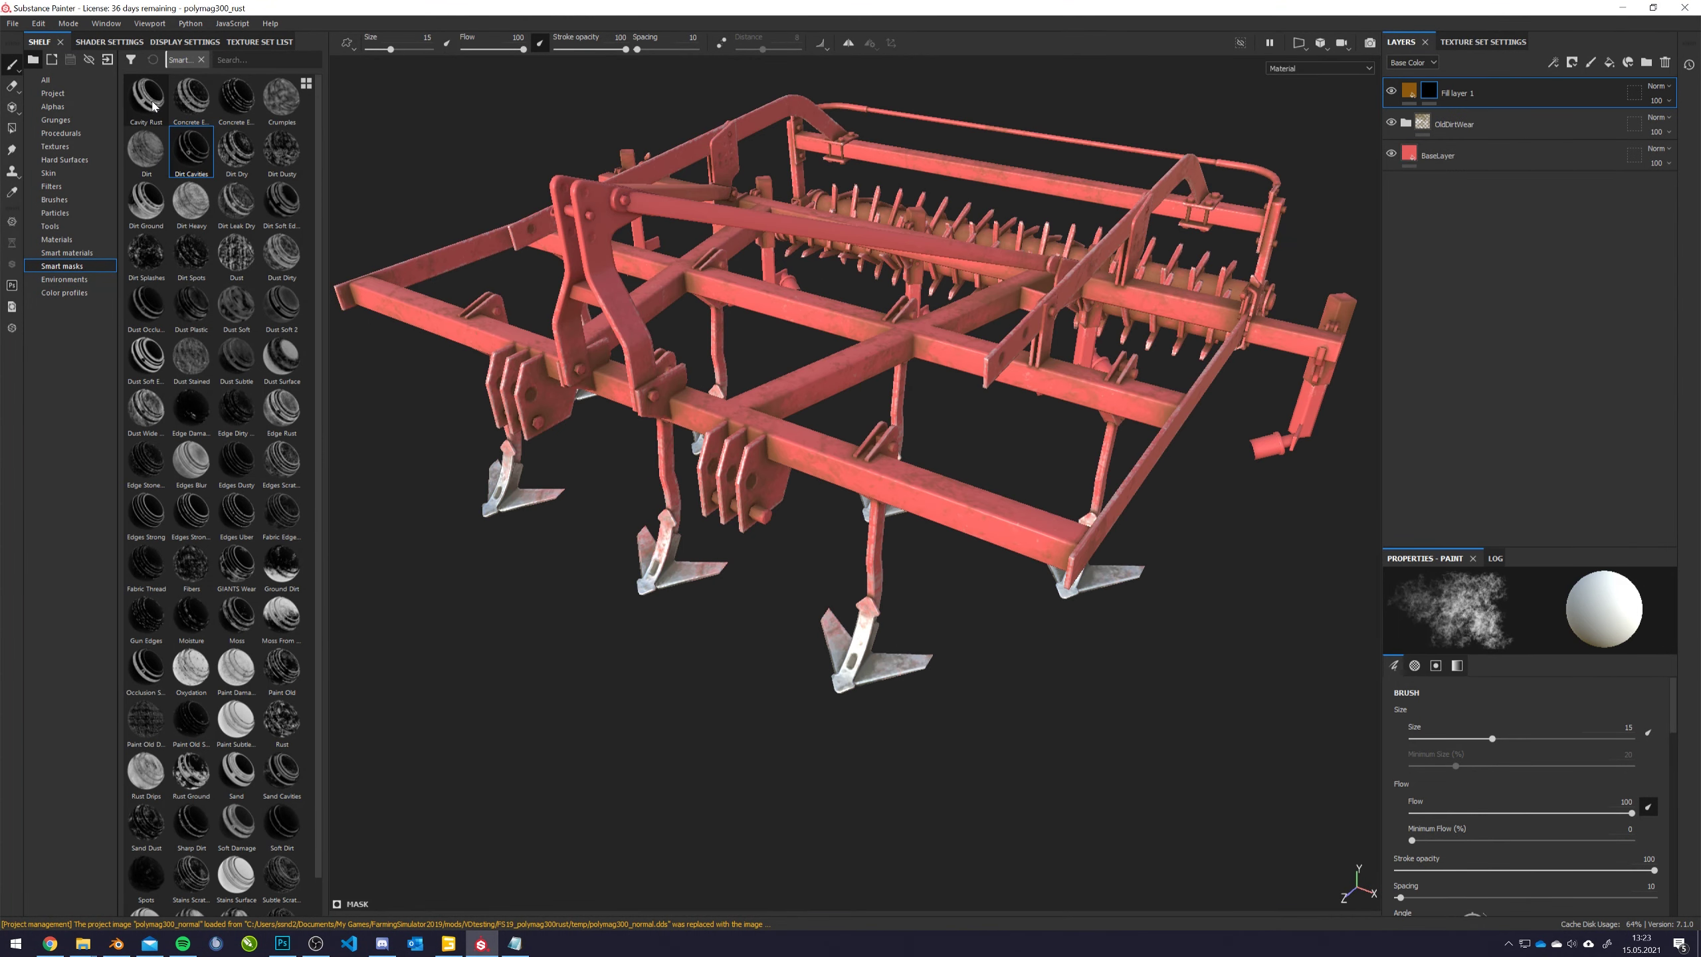
Apply the Cavity Rust smart mask with Global Balance 0.57 and Contrast 0.91
left_click_drag(153, 105, 1436, 94)
key("m")
left_click_drag(924, 321, 940, 383, "alt")
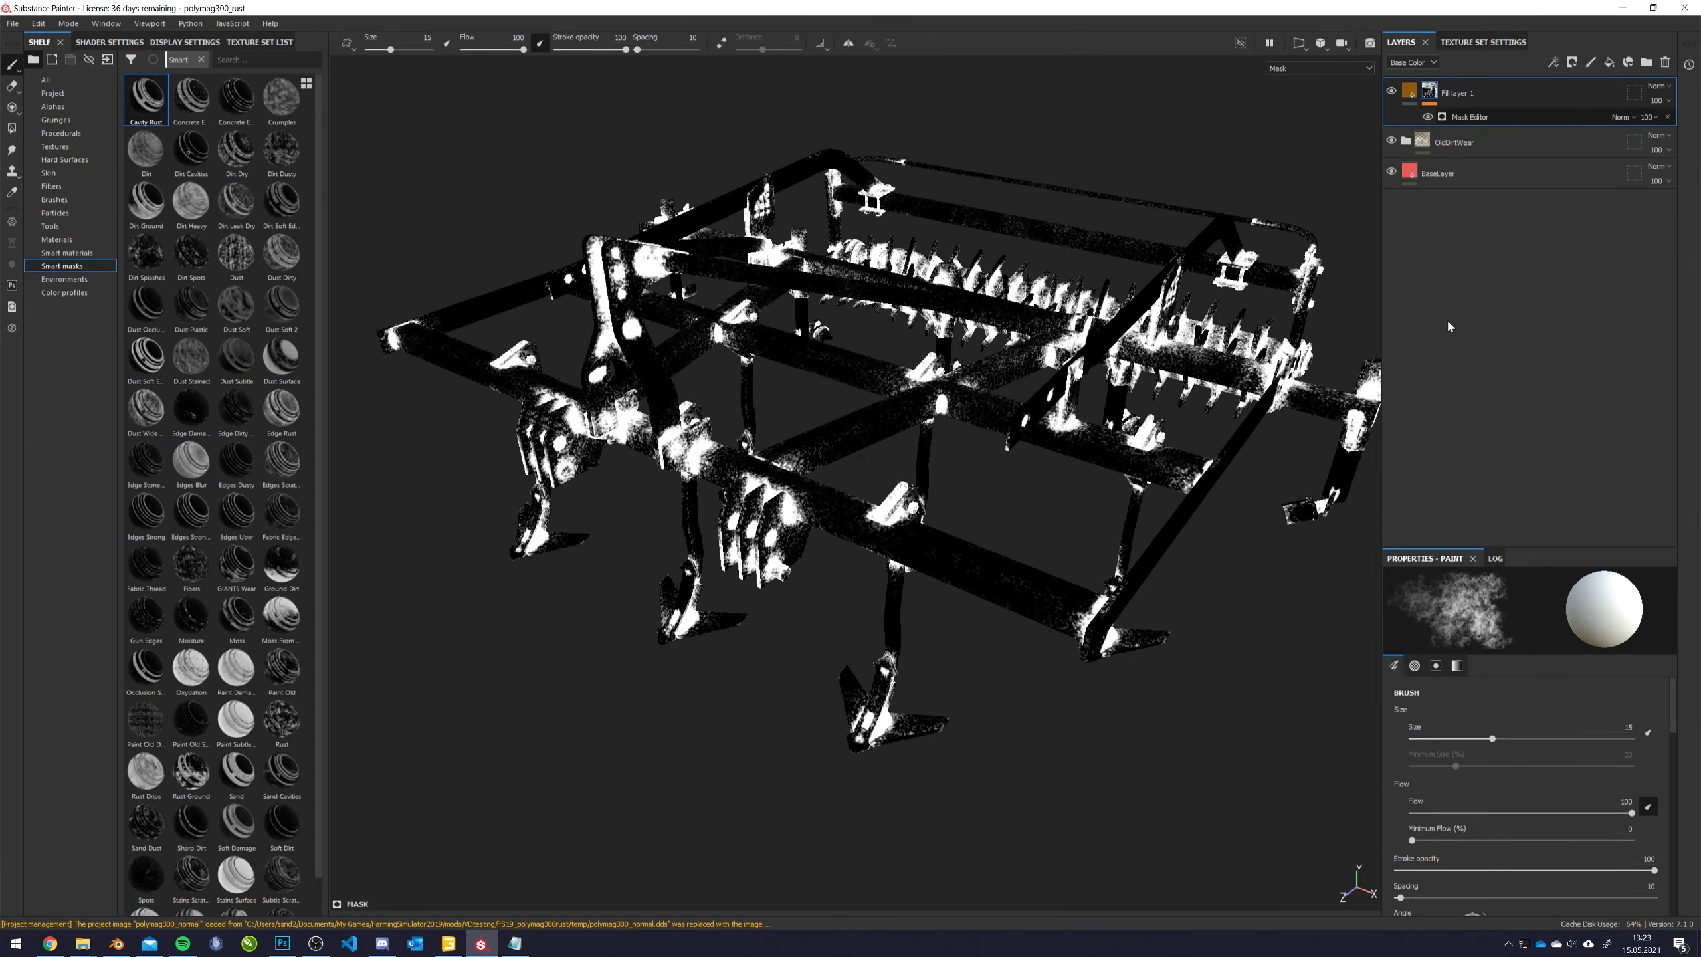
left_click(1470, 116)
left_click_drag(1540, 714, 1637, 743)
key("m")
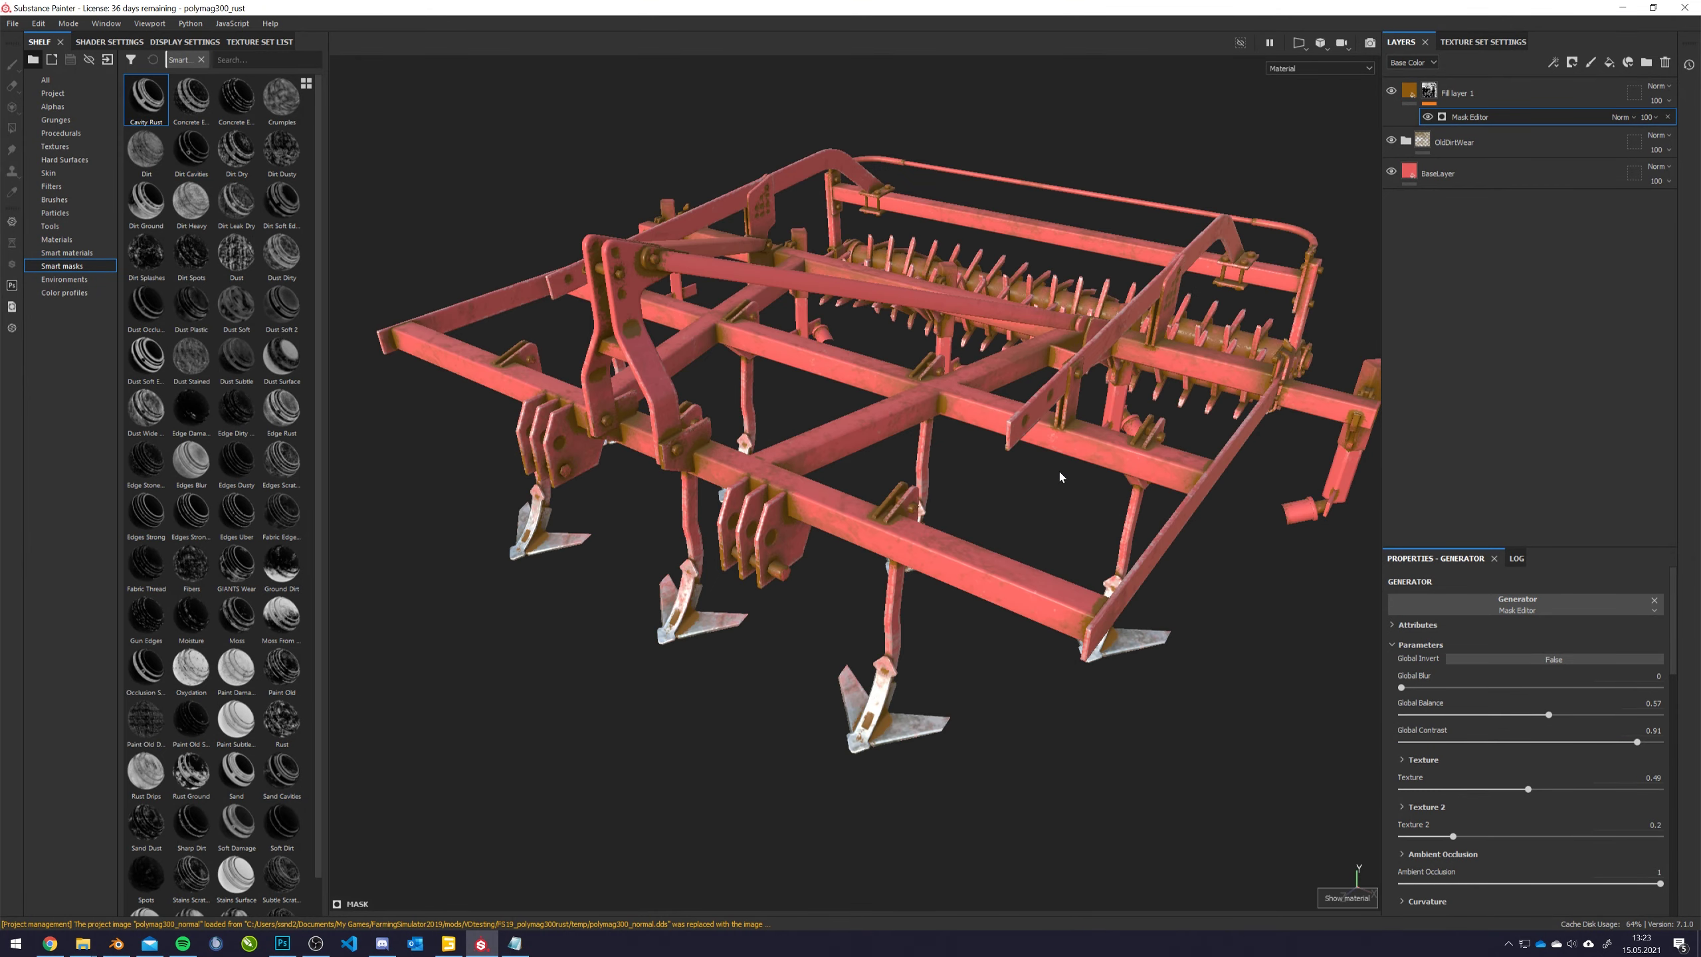
scroll(786, 677, "up", 2)
middle_click_drag(664, 646, 768, 542, "alt")
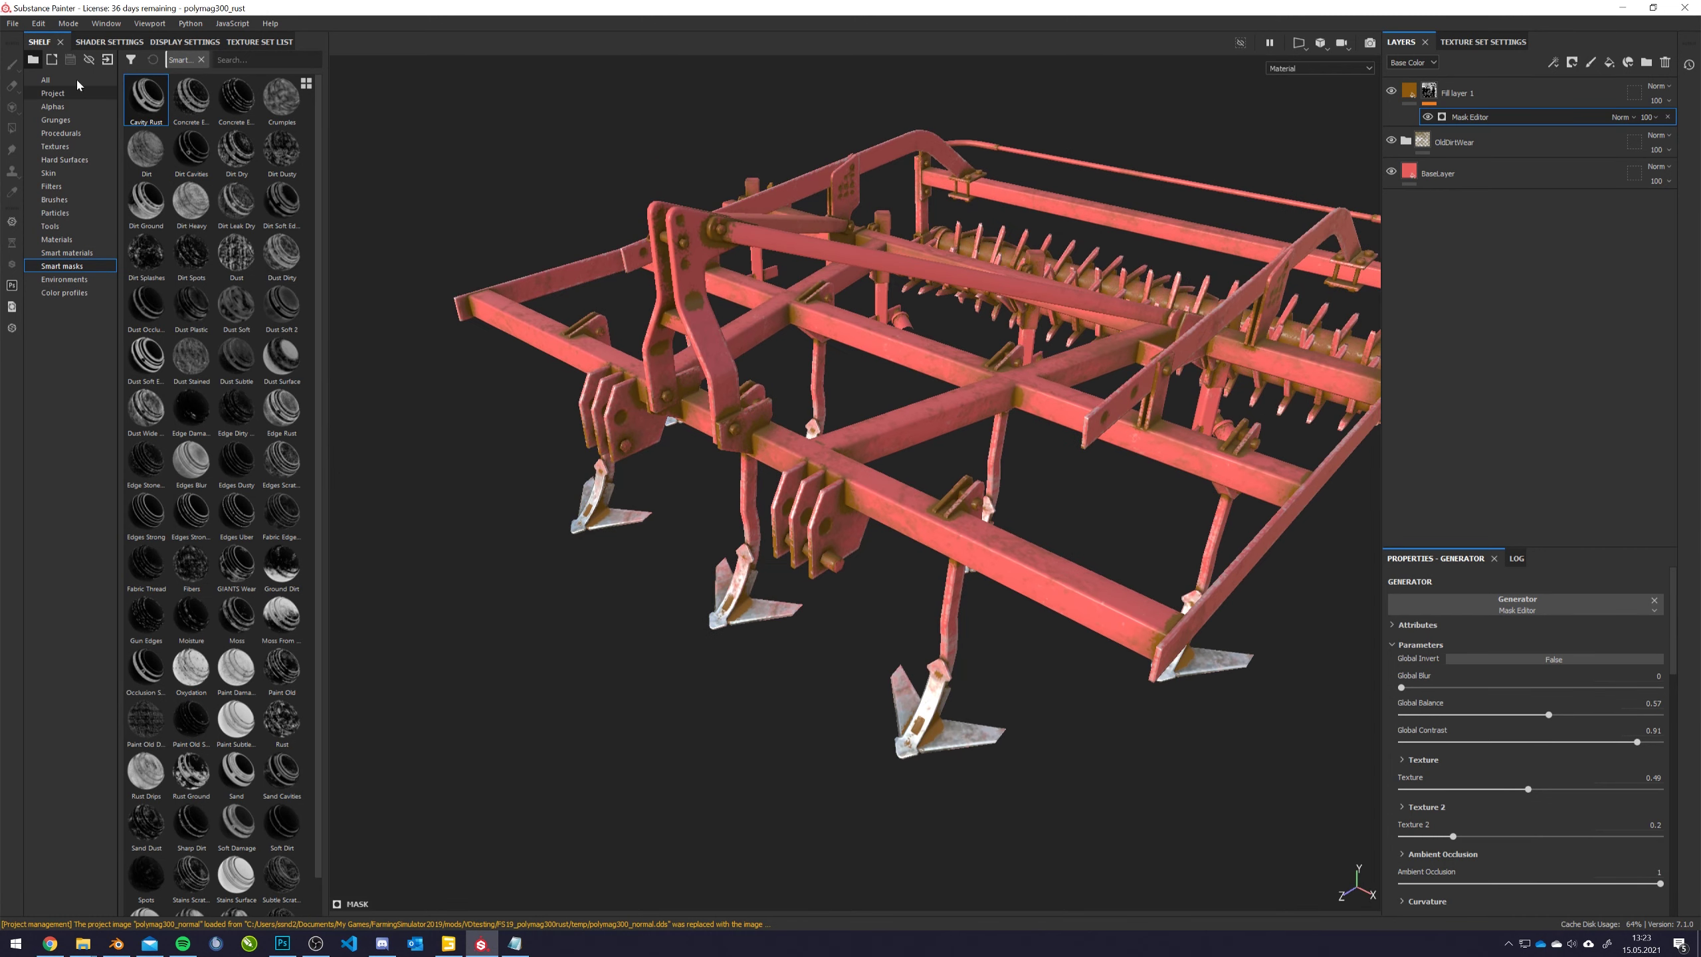
In Export Textures, choose the Giants Engine 8 Vehicle Spec_WithRust output template
key("alt+f")
key("Escape")
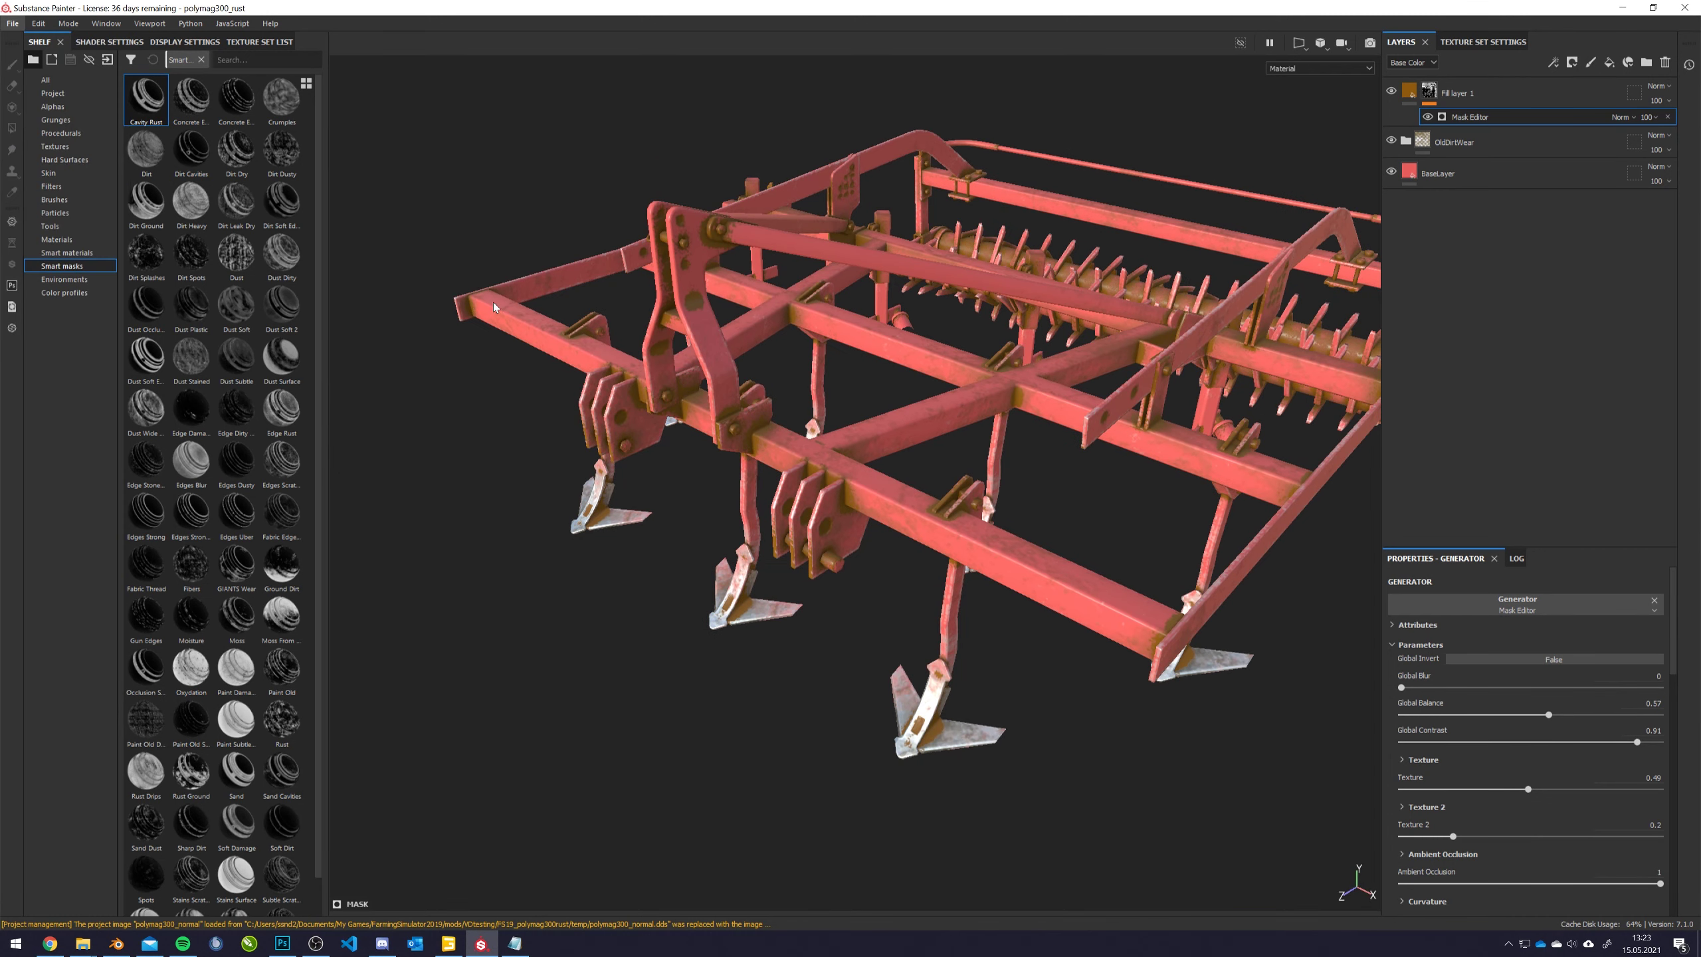
key("ctrl+shift+e")
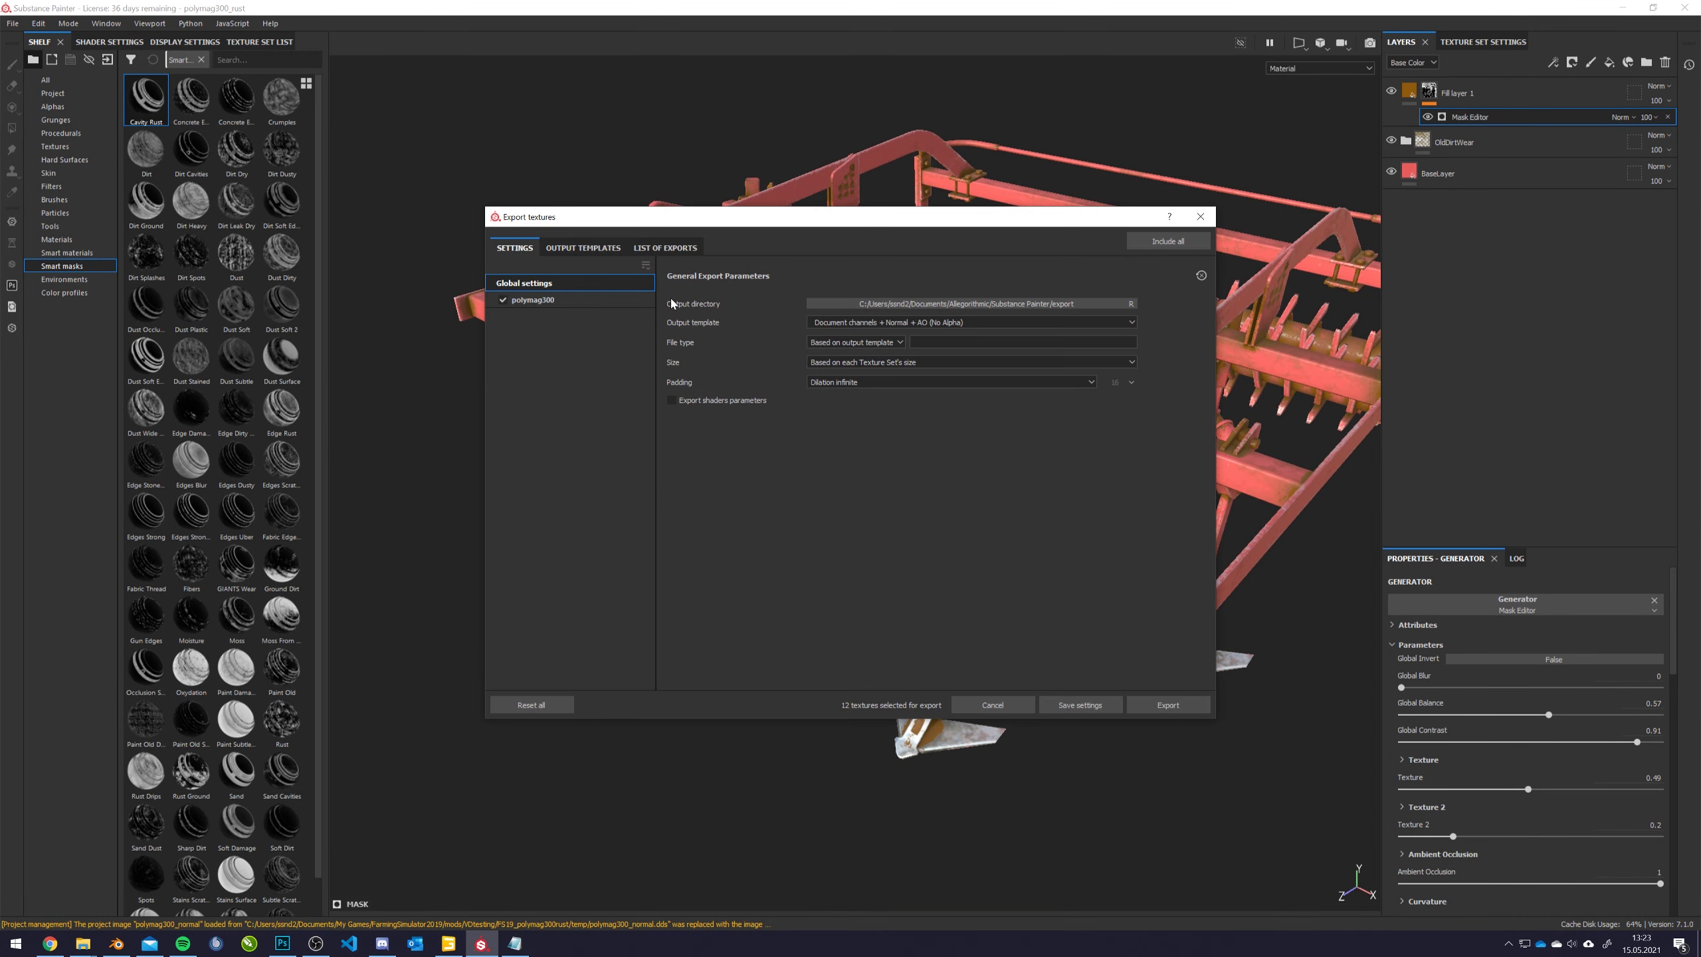
left_click(817, 326)
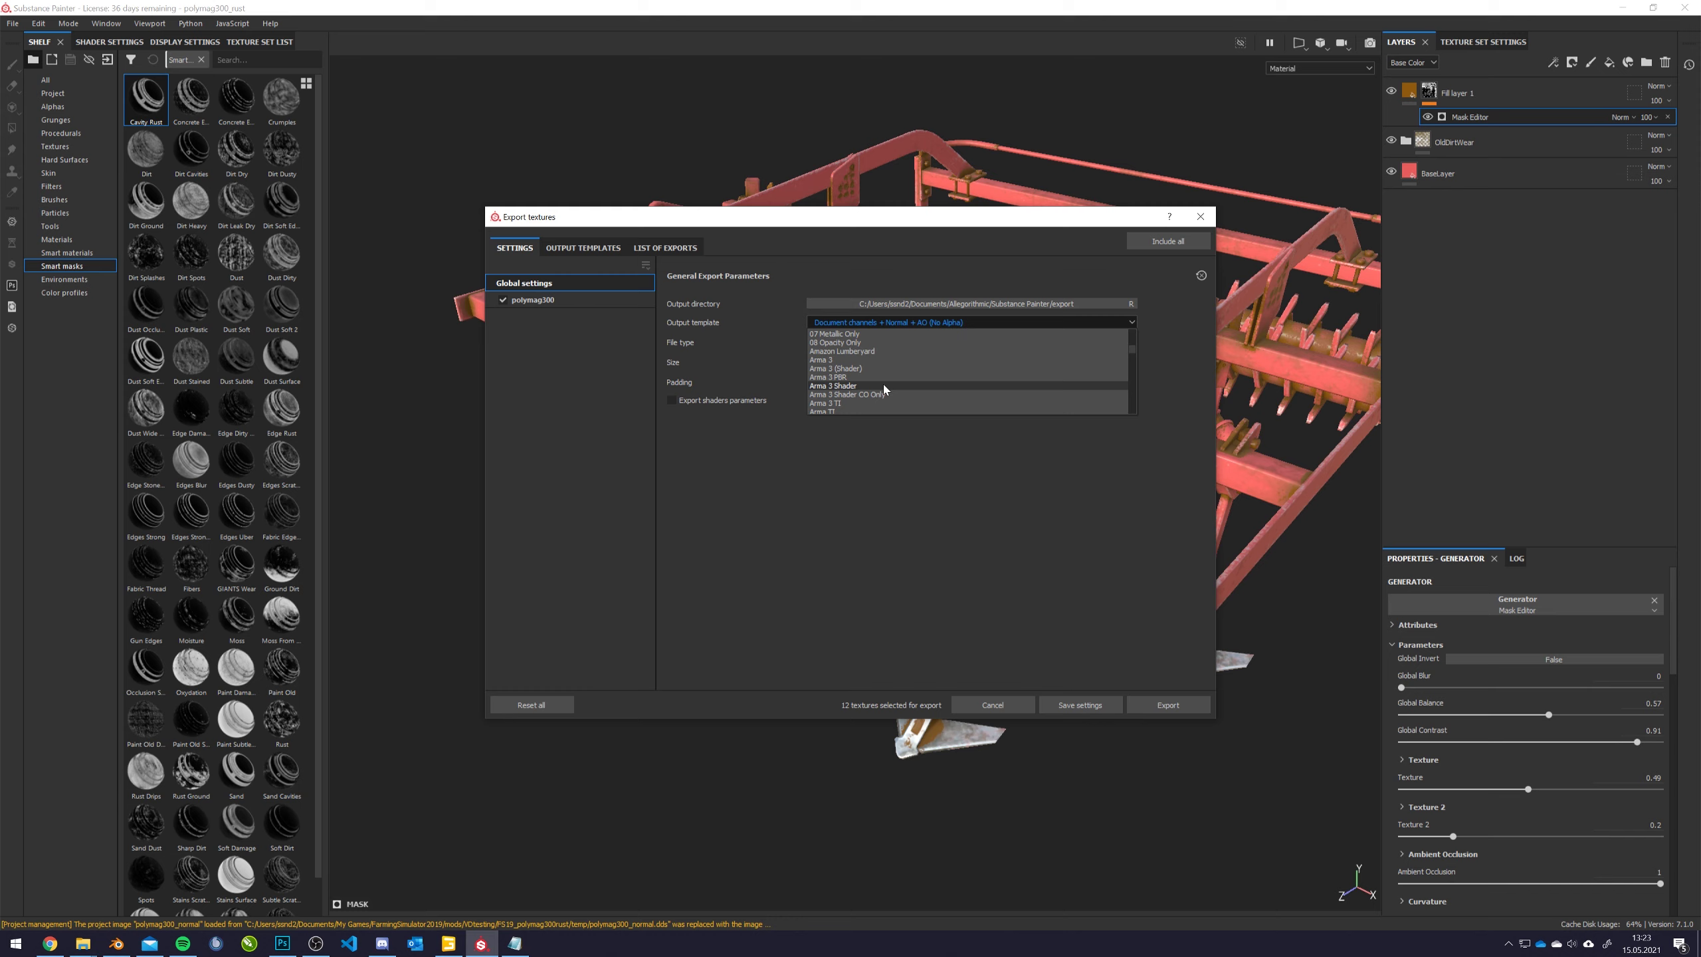
scroll(905, 392, "down", 10)
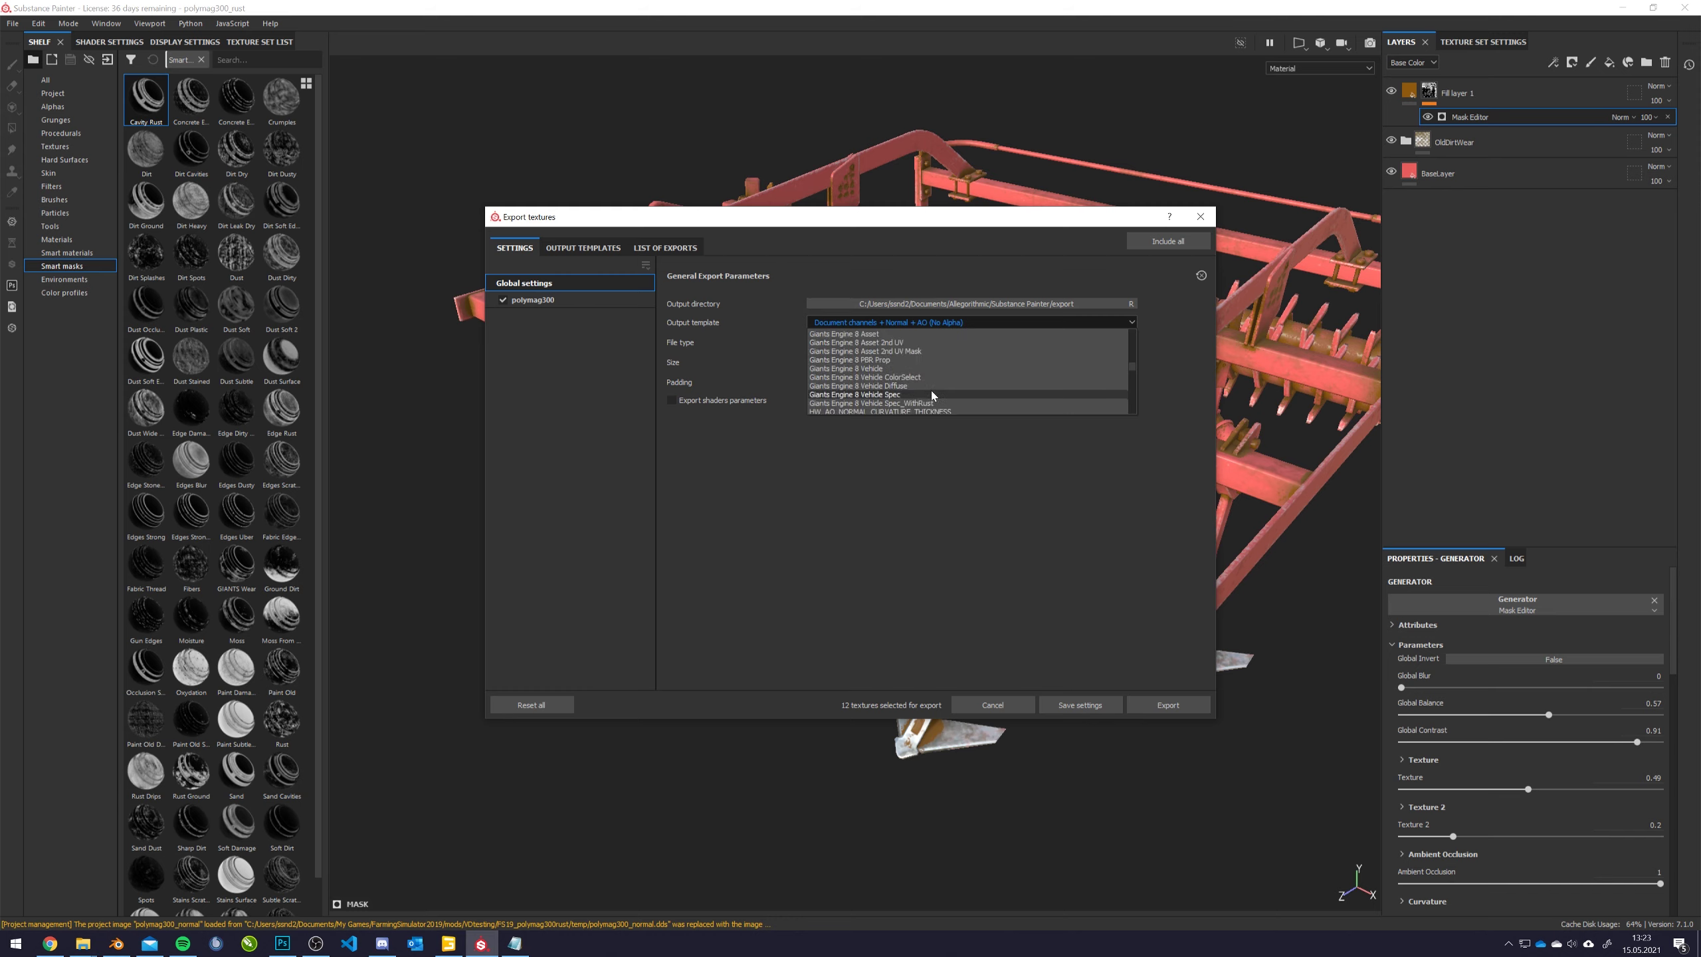
scroll(931, 394, "down", 5)
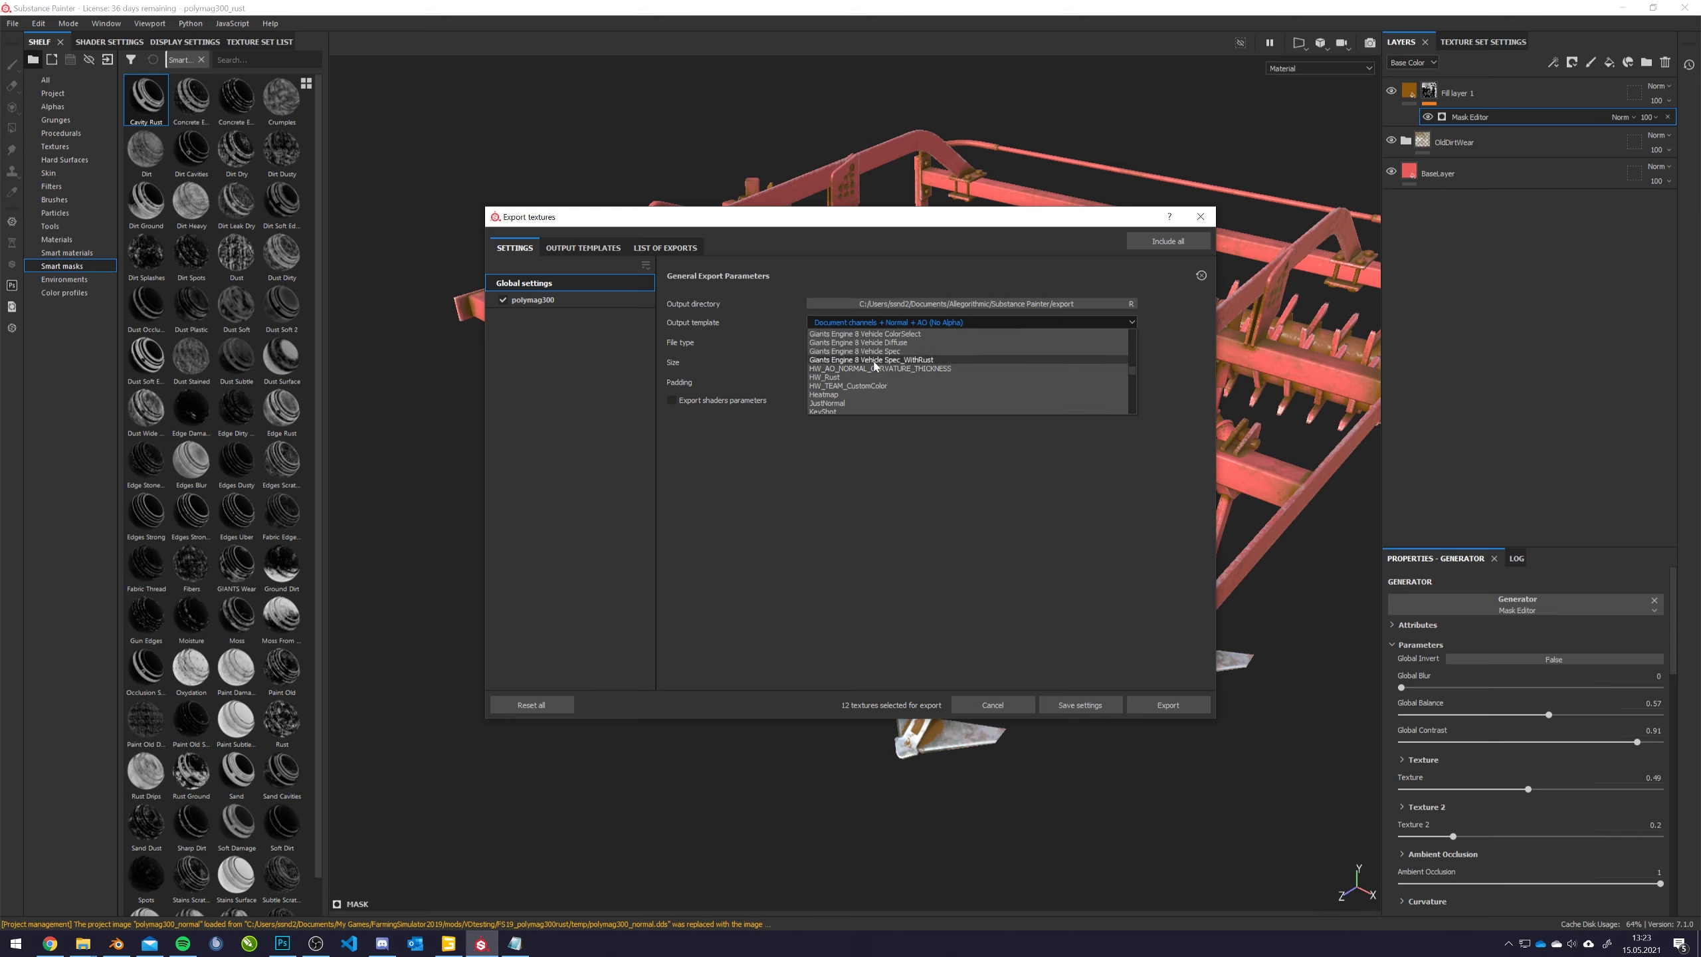
left_click(874, 361)
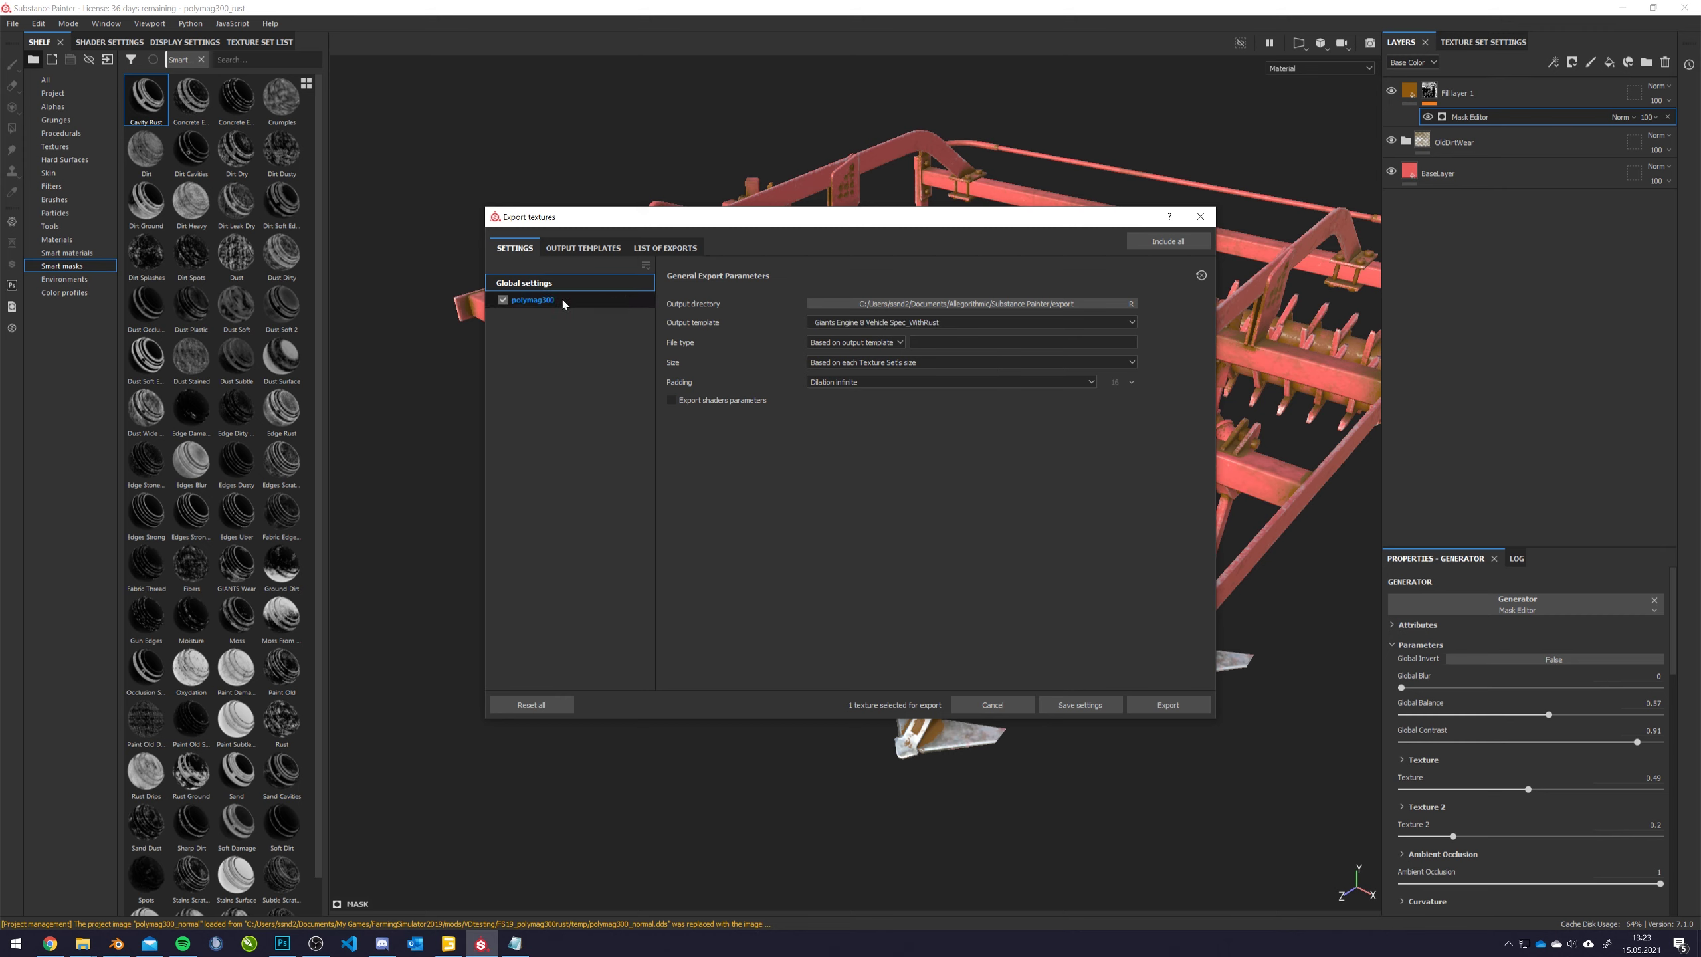
Inspect the Spec_WithRust template's channel packing of User2, AO, User0 and User4
left_click(577, 248)
scroll(568, 536, "down", 3)
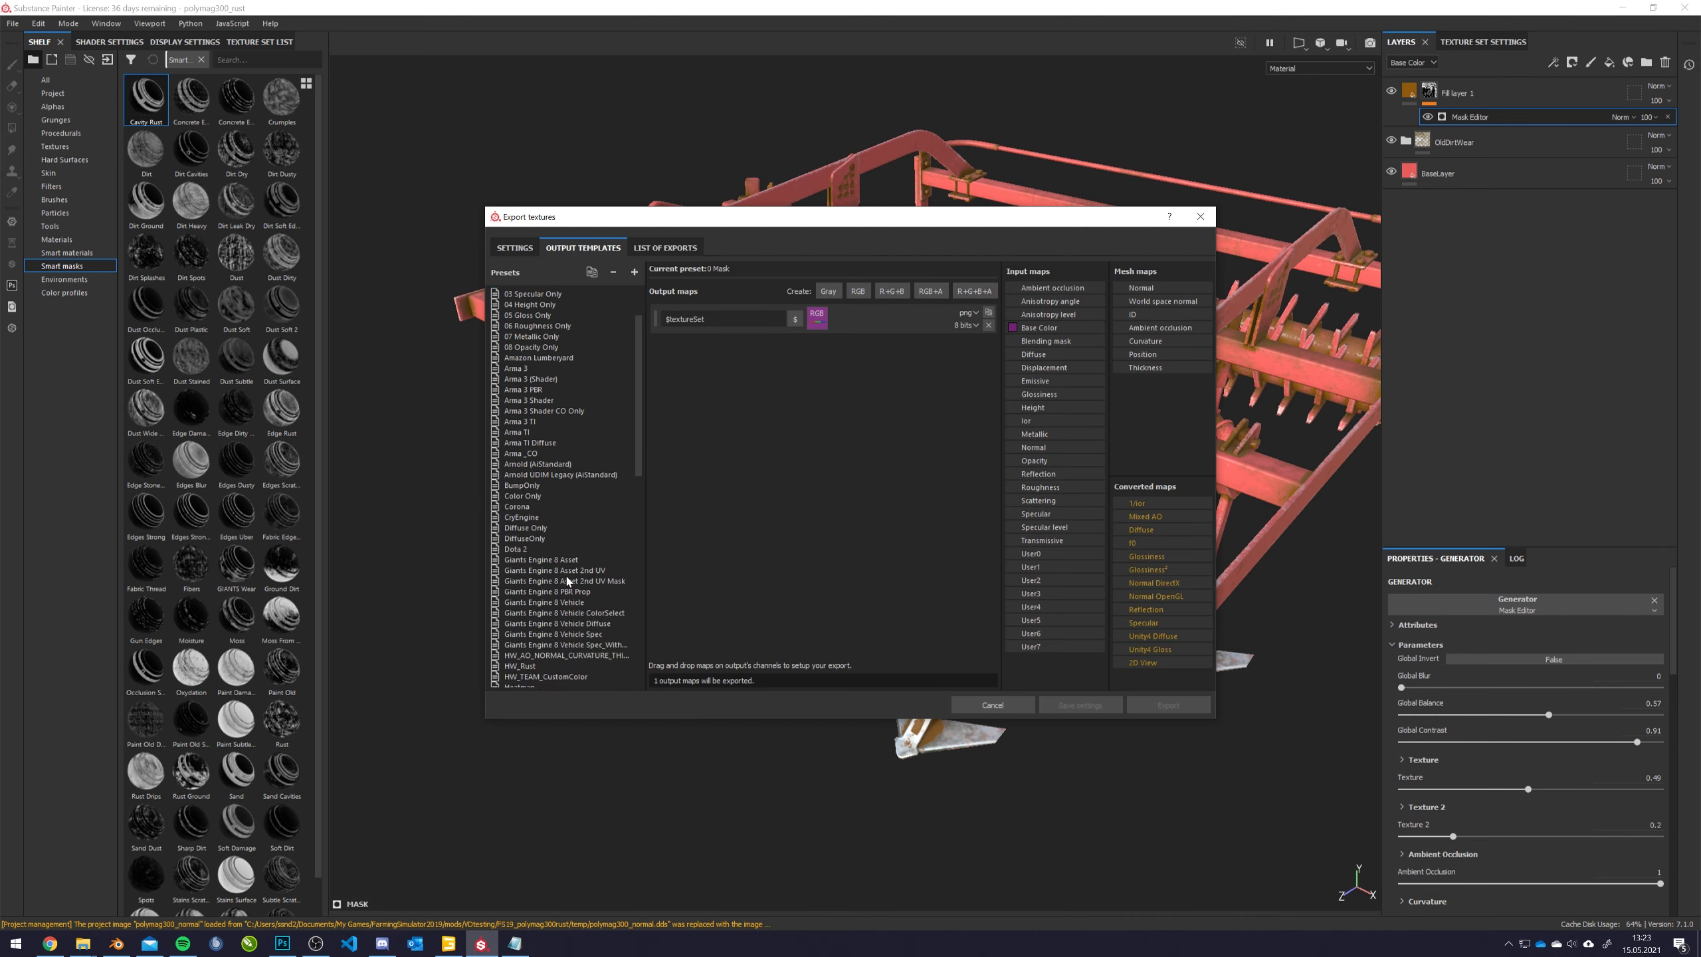
left_click(589, 613)
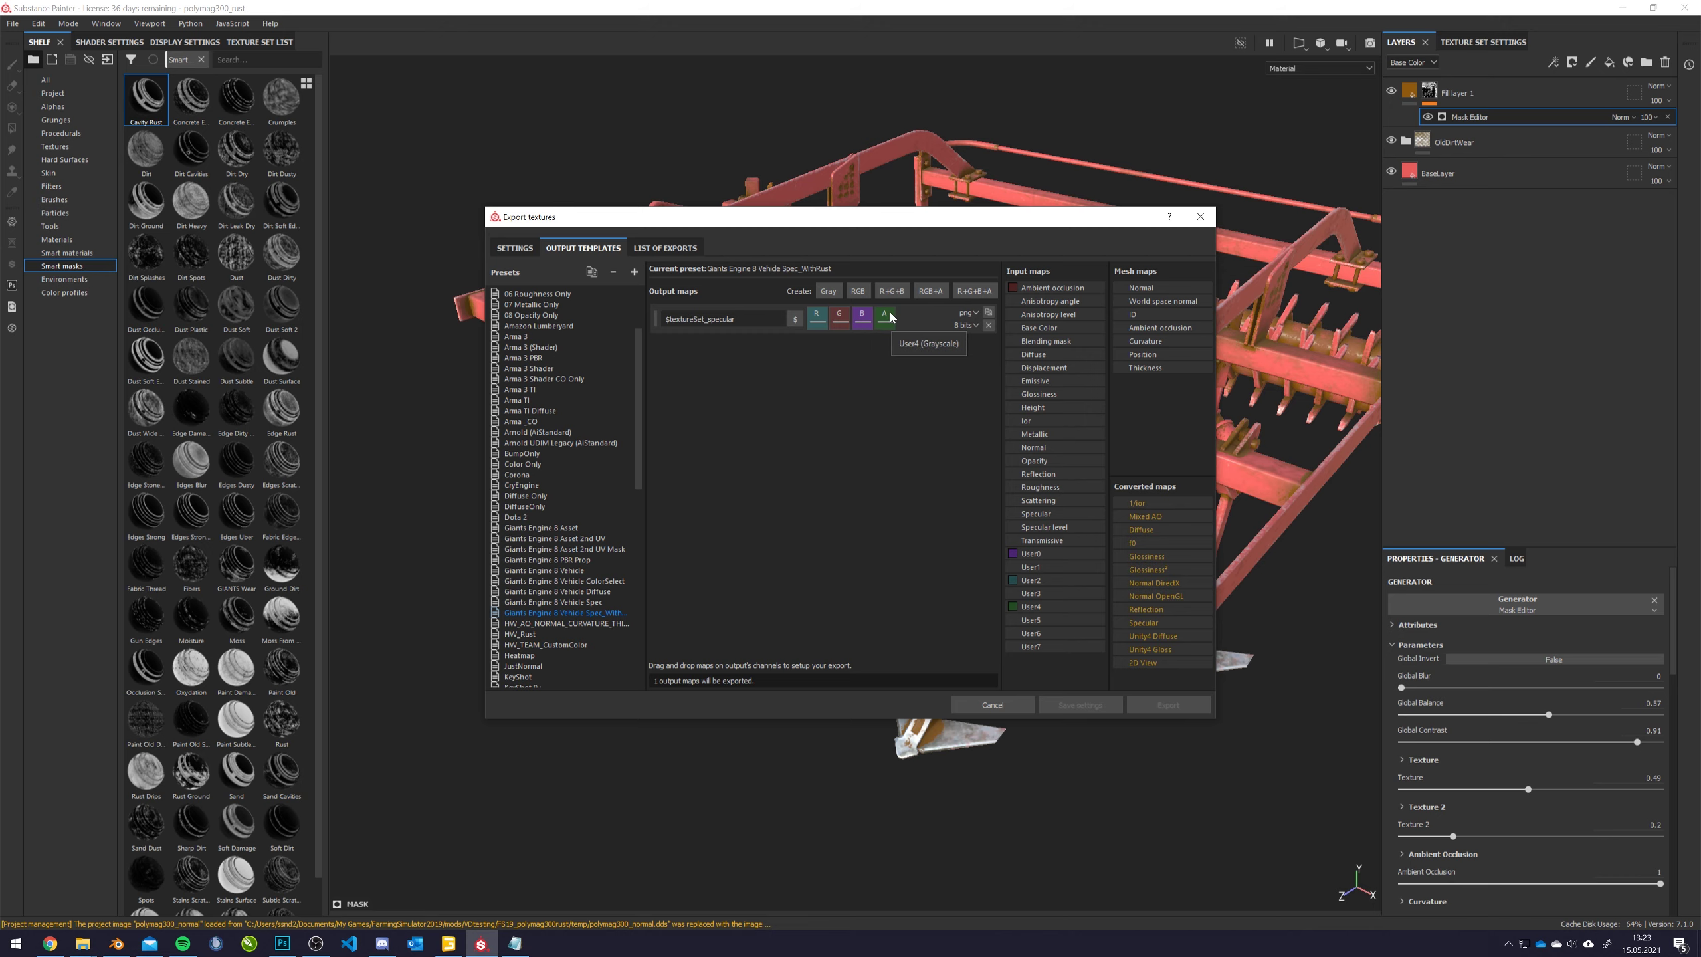
Set the export output directory to FS19_polymag300rust\textures
left_click(514, 247)
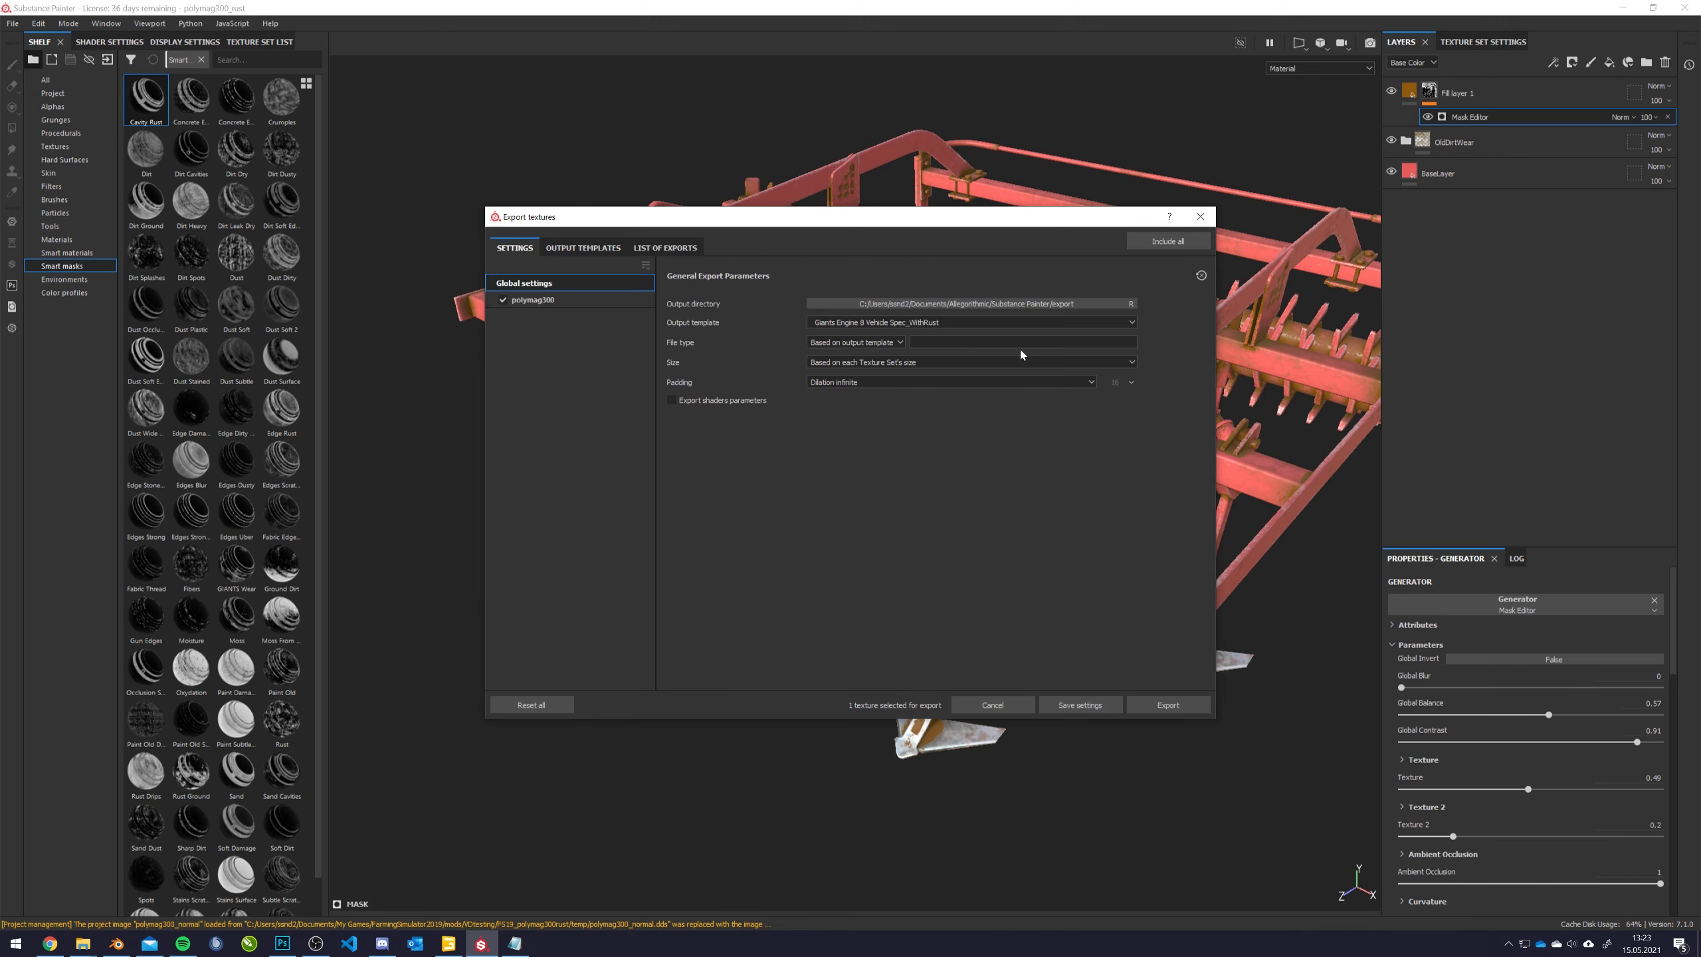
left_click(994, 305)
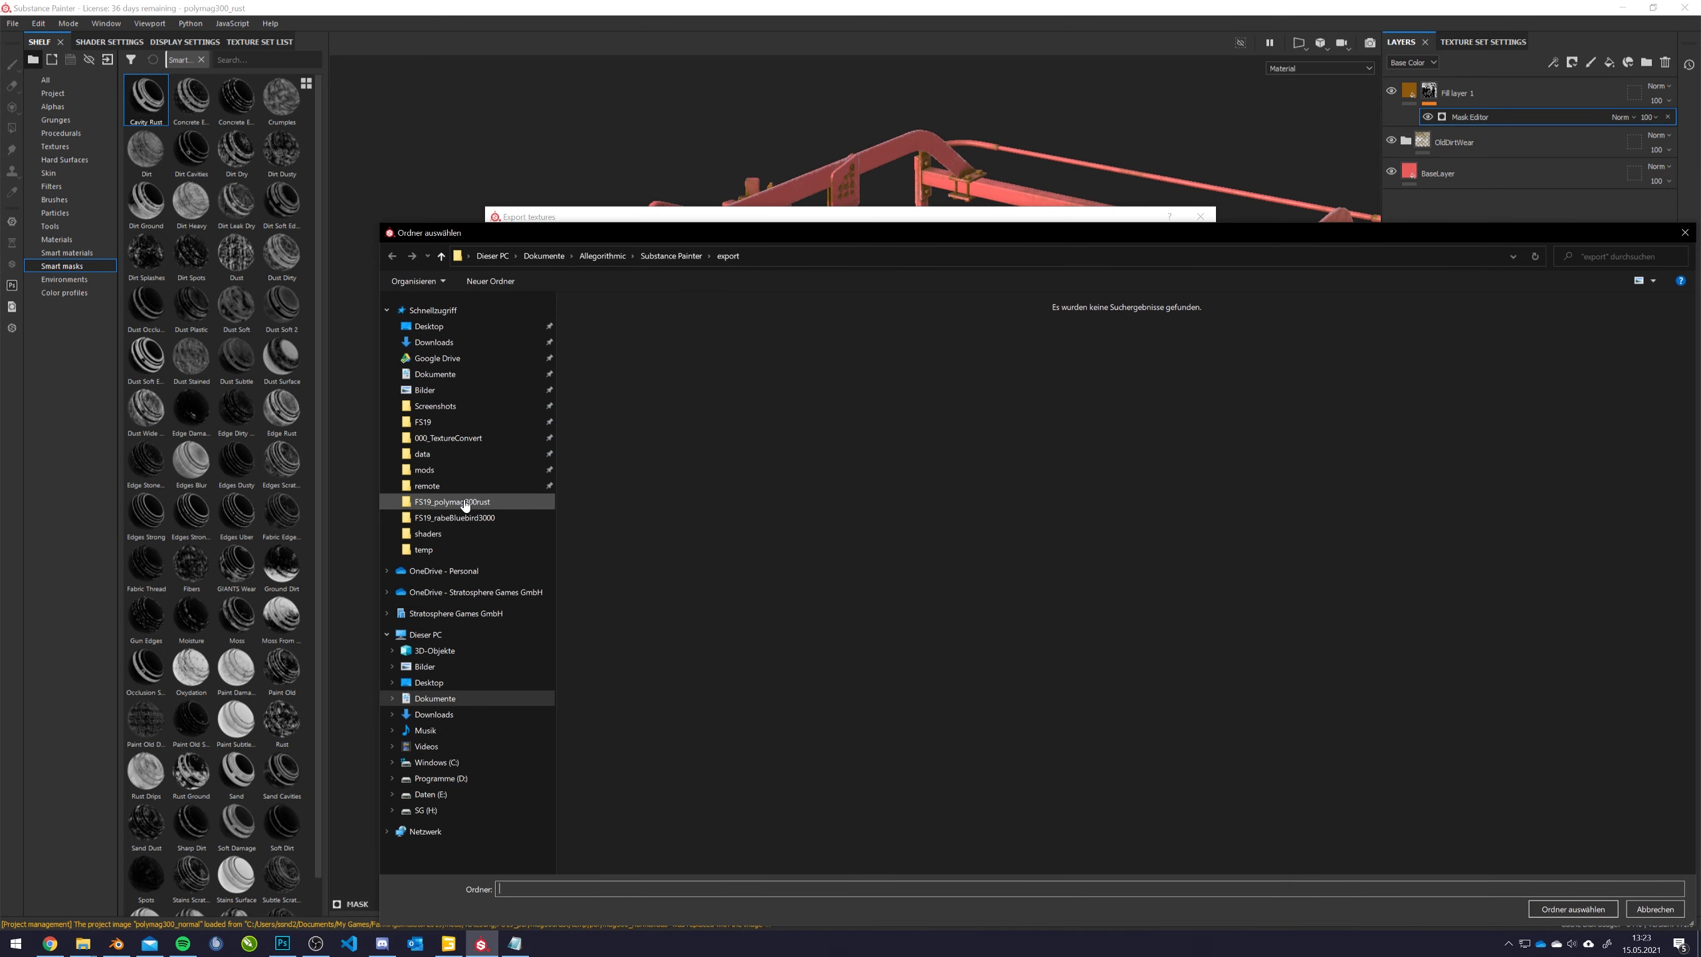
left_click(465, 505)
double_click(744, 335)
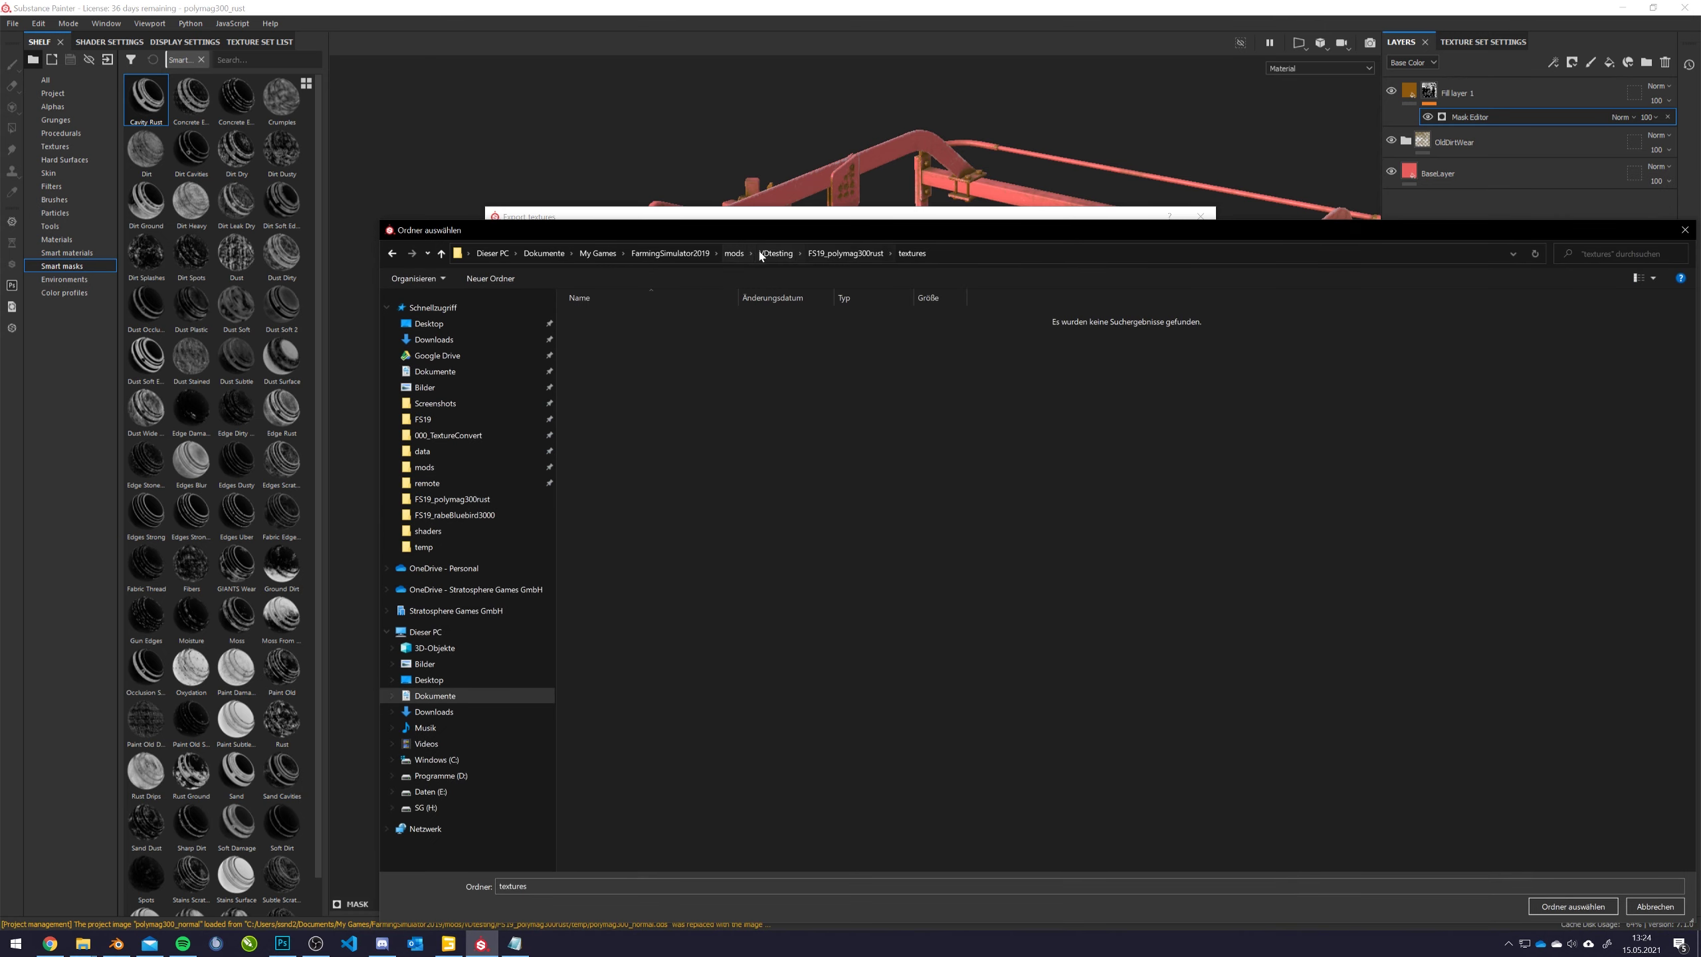
left_click_drag(943, 229, 825, 203)
left_click(1444, 880)
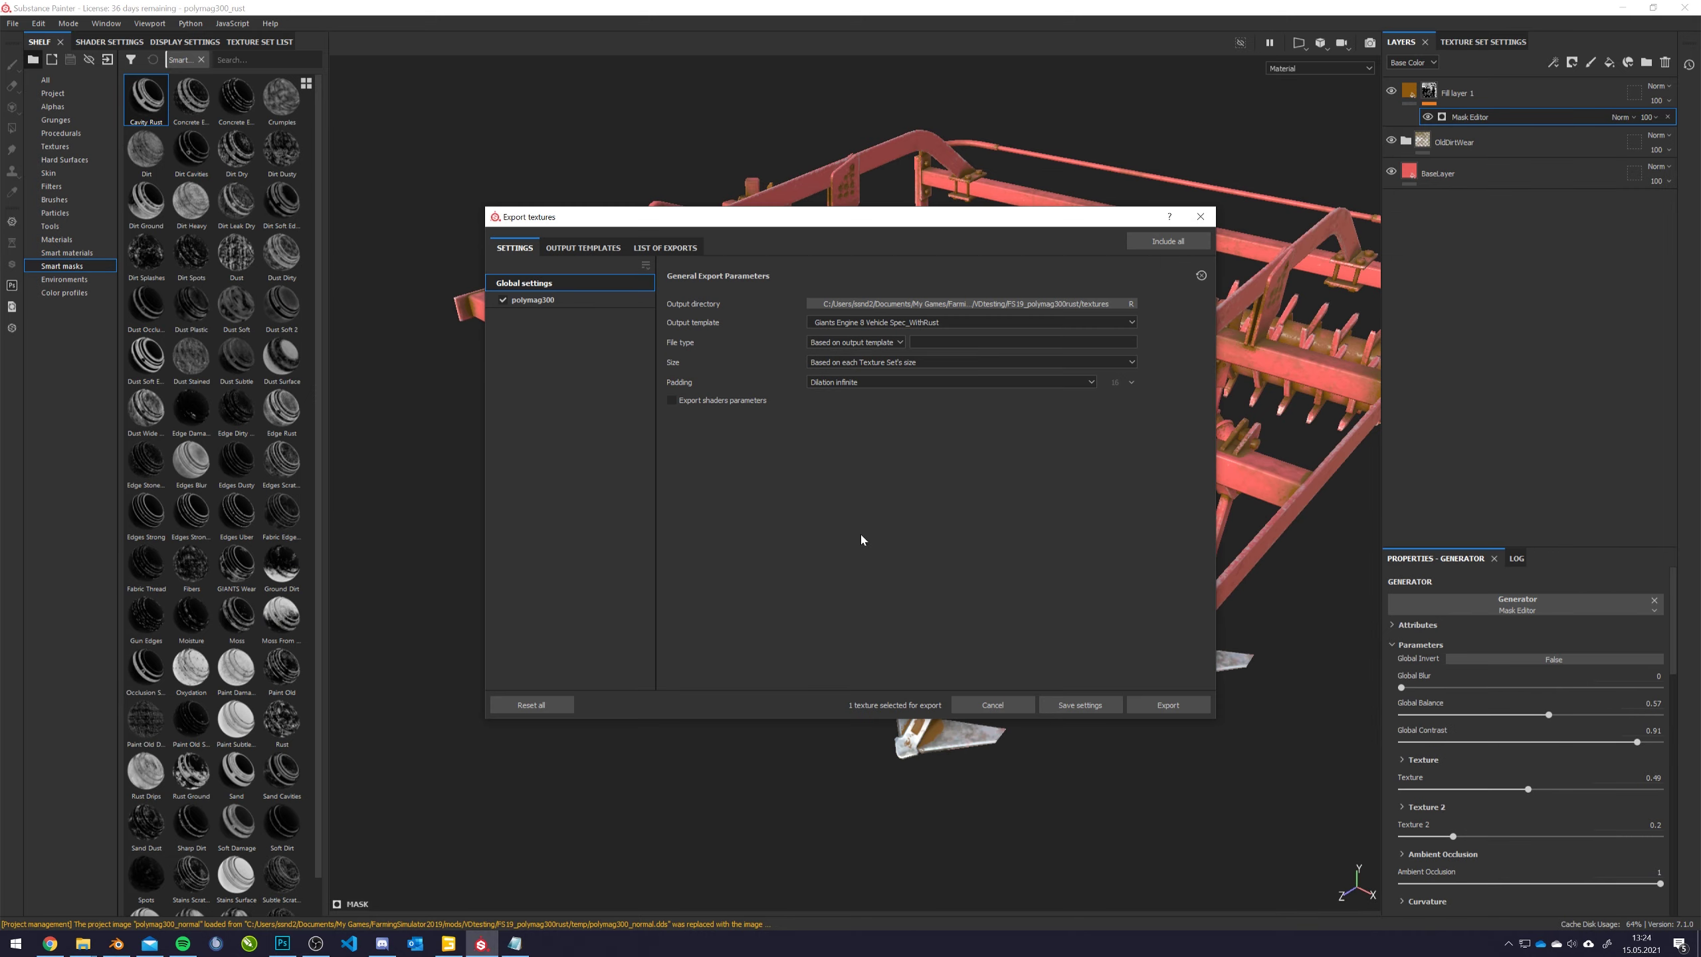
Export polymag300_specular as an 8-bit 1024×1024 targa file
left_click(874, 342)
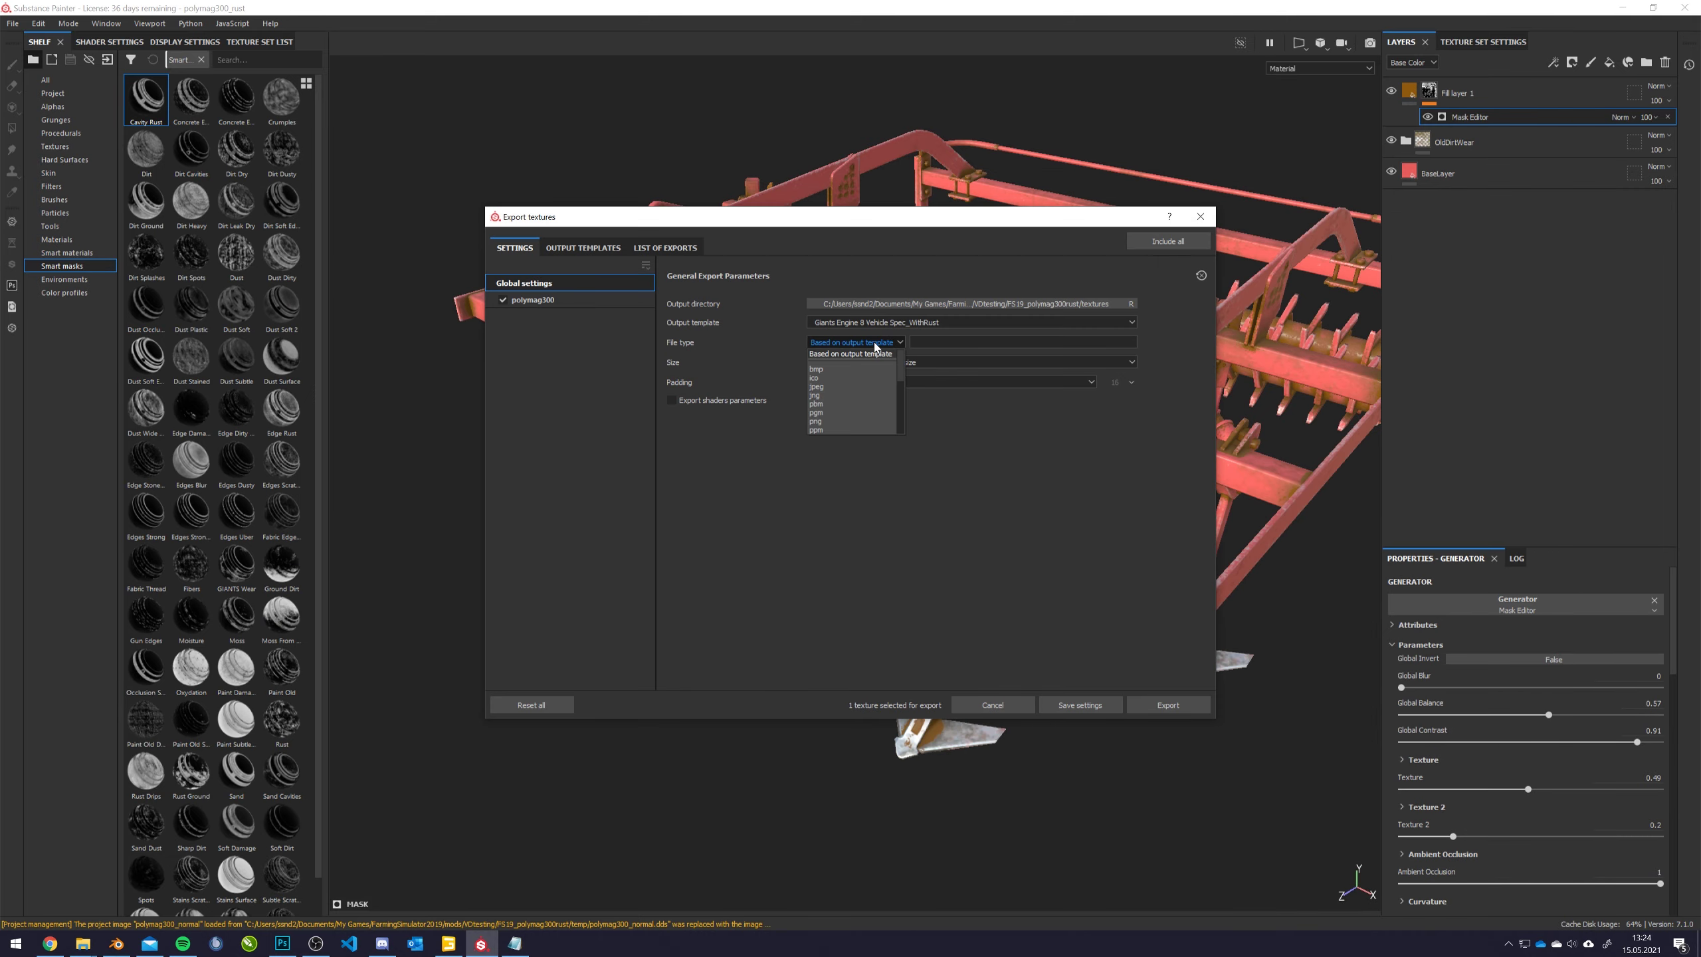
scroll(837, 388, "down", 1)
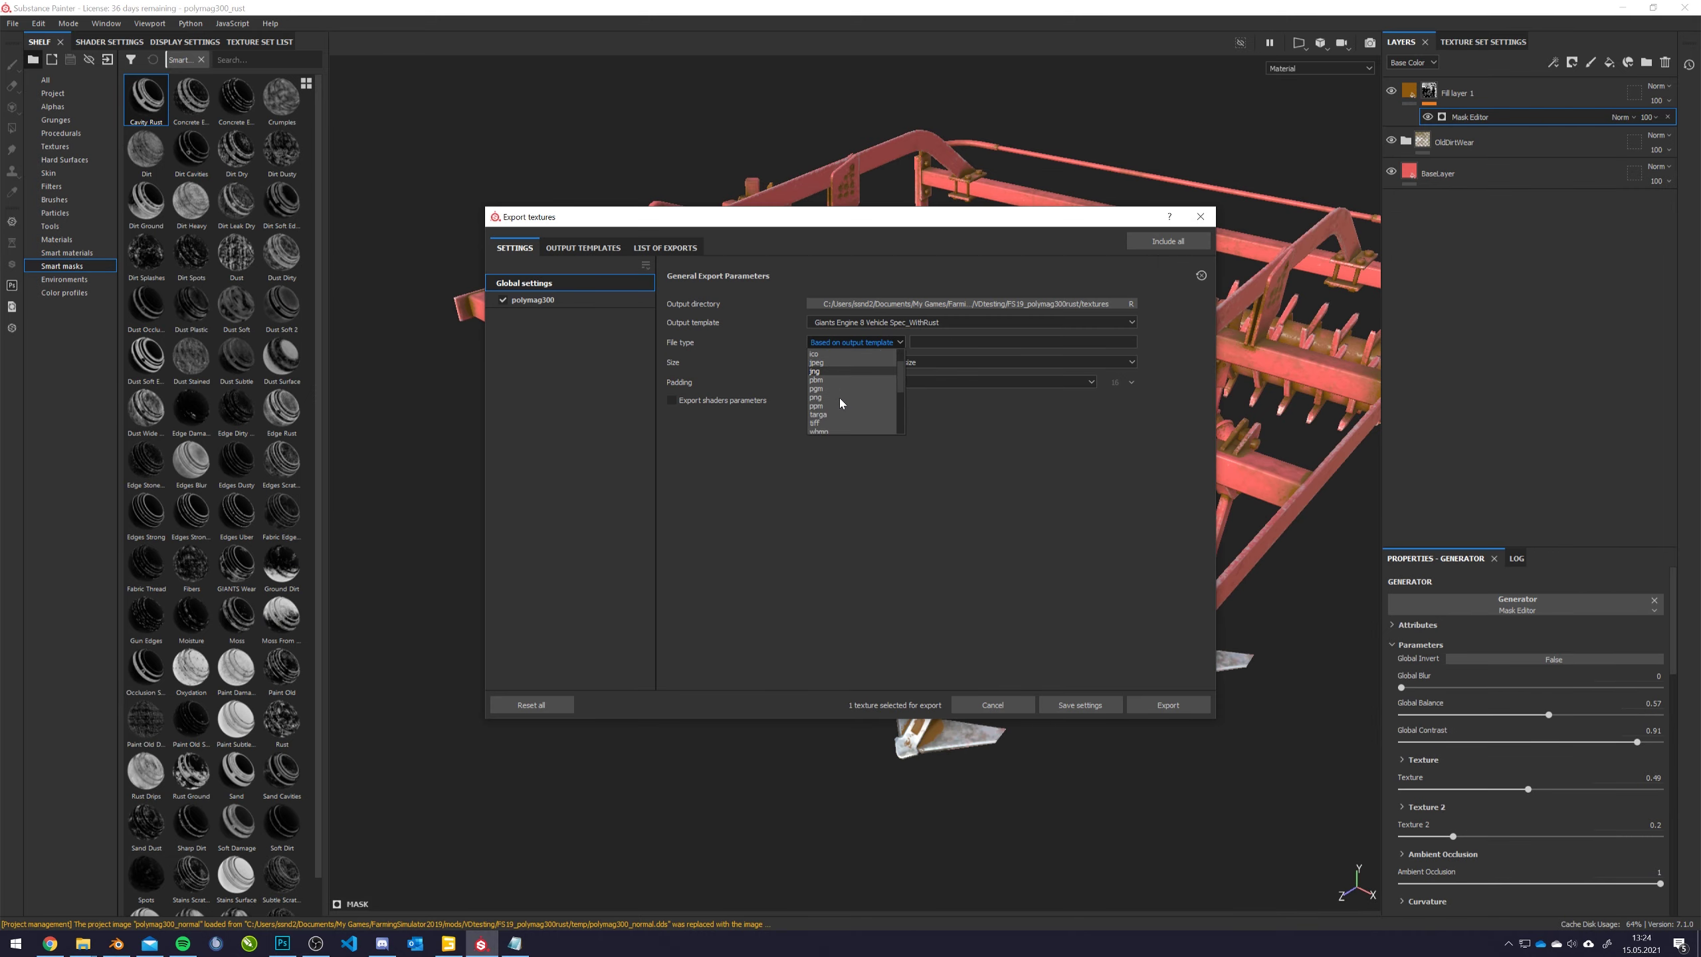
left_click(825, 414)
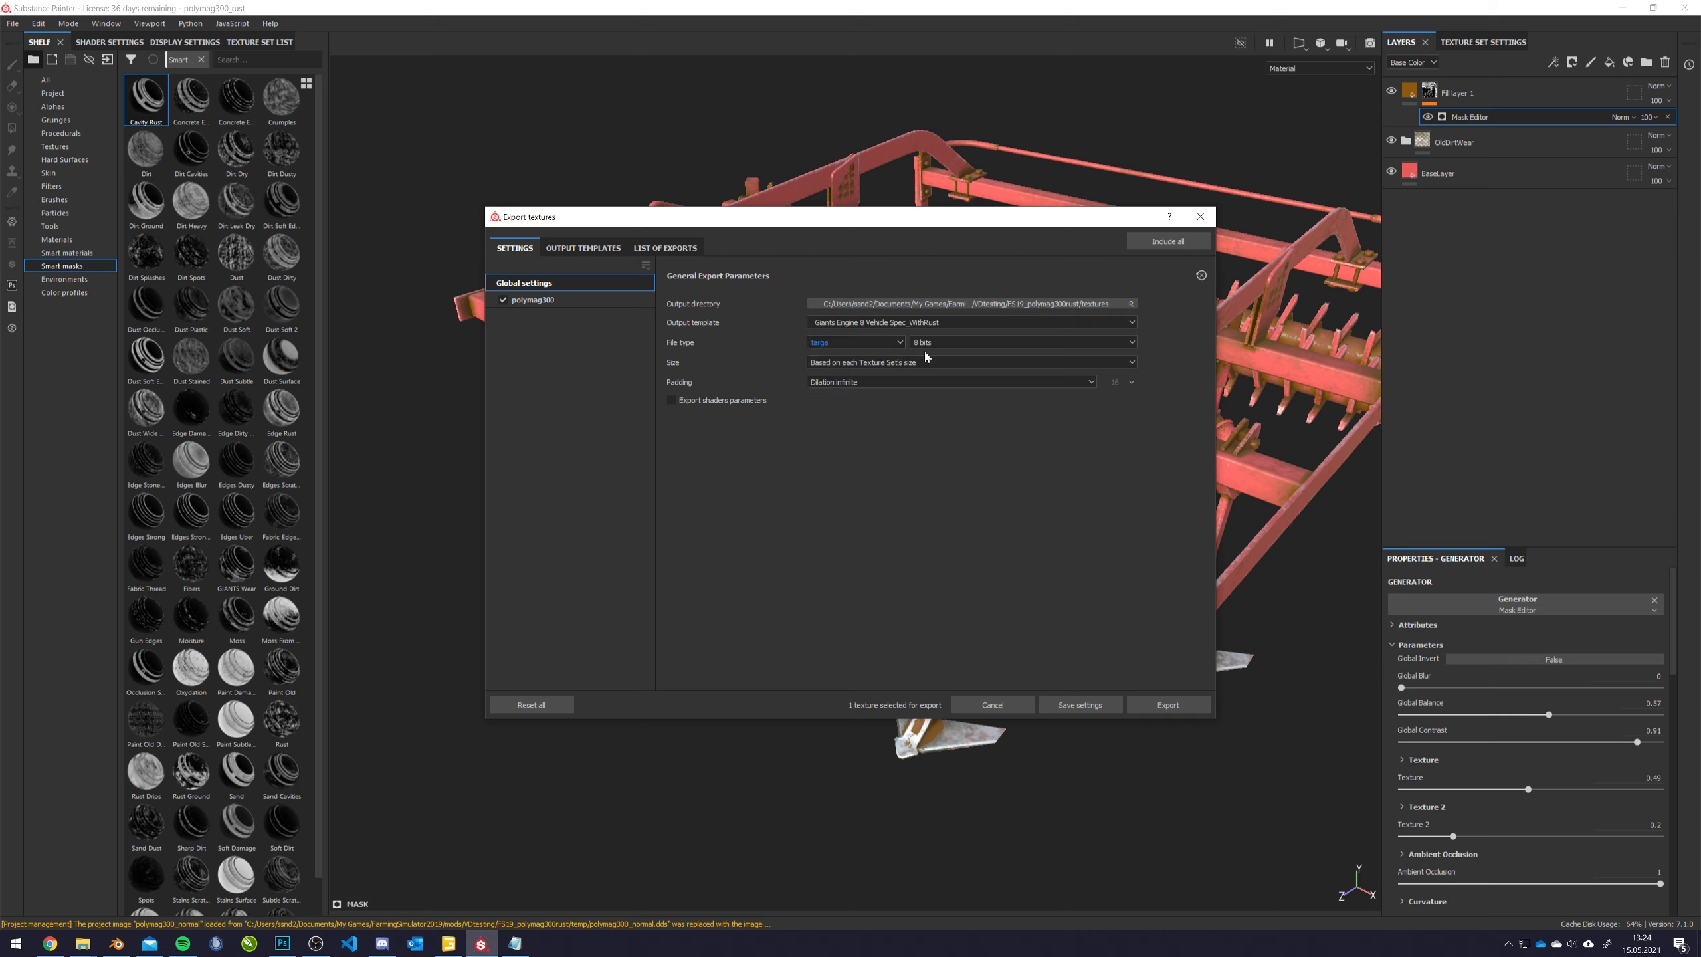
left_click(872, 348)
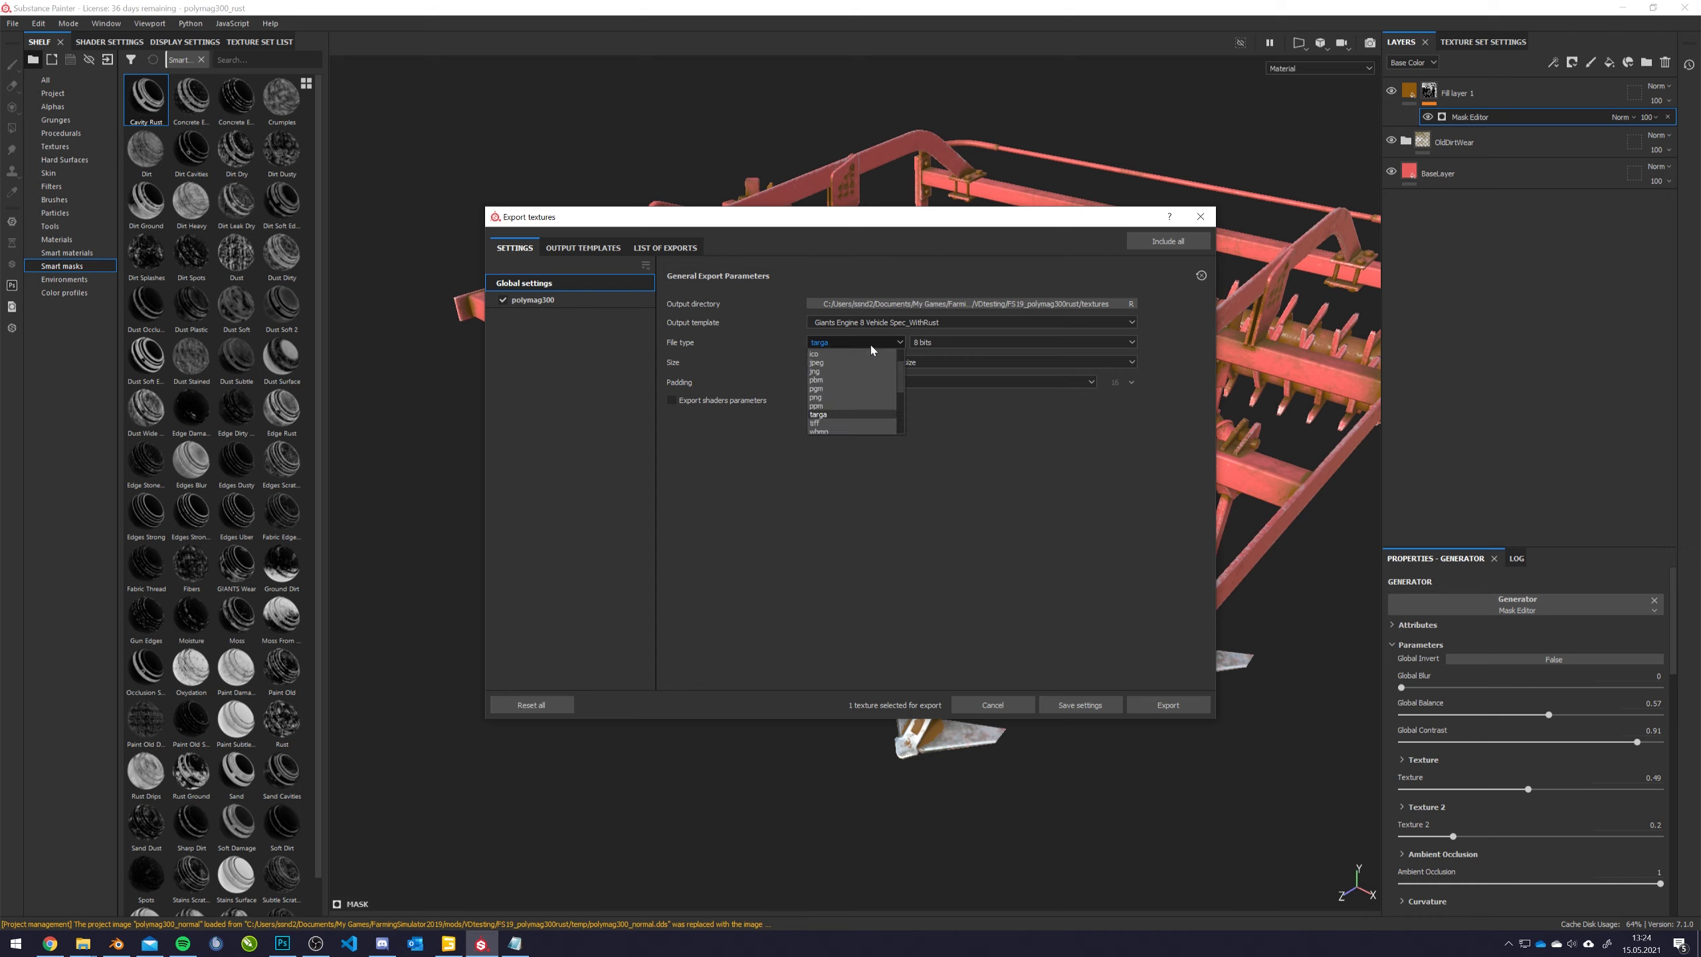
left_click(829, 414)
Export polymag300_specular as TGA, then again as PNG, and close the export dialog
left_click(1167, 705)
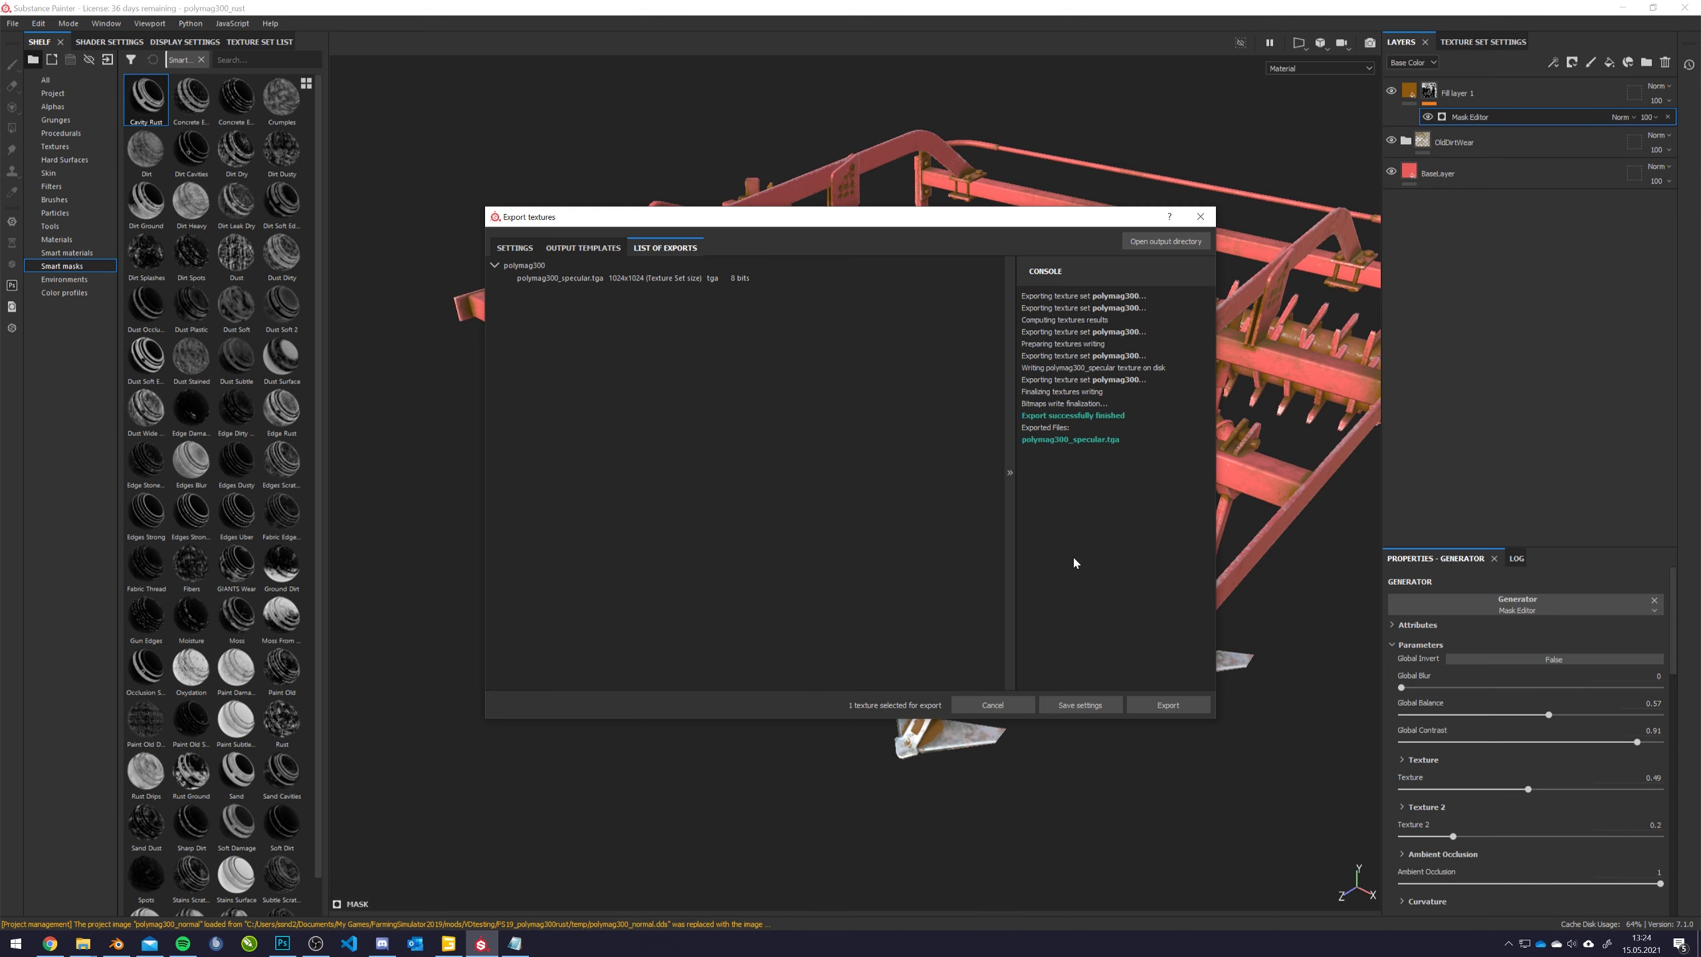
left_click(515, 249)
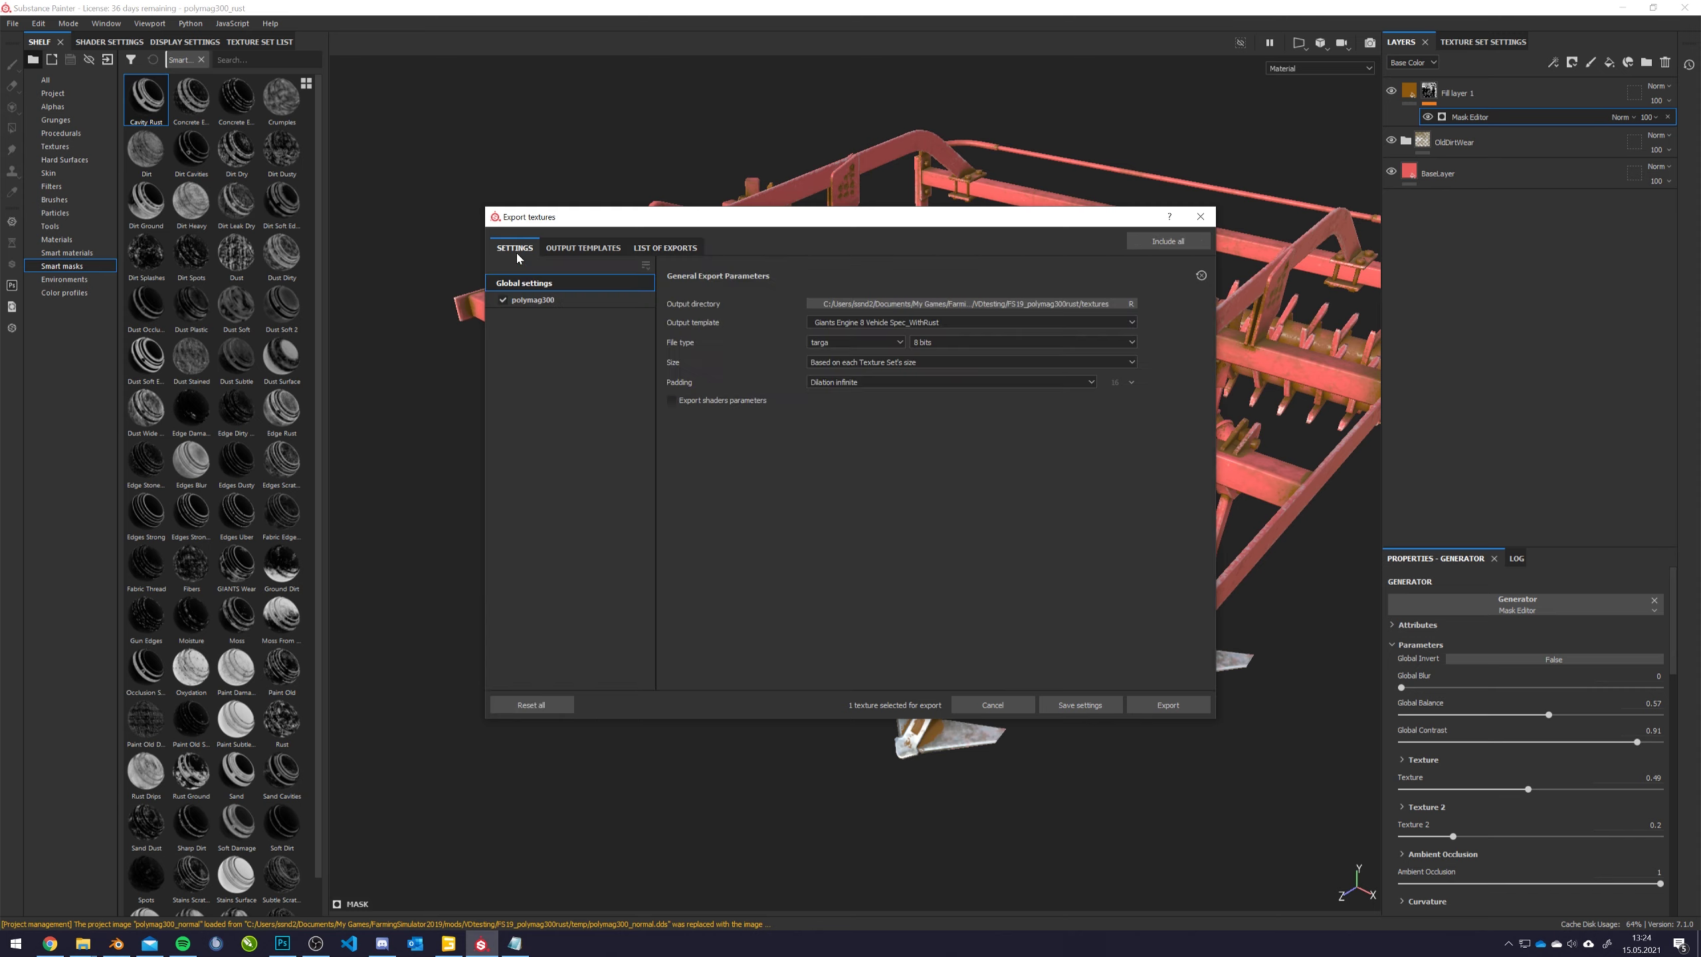
left_click(861, 324)
left_click(865, 330)
left_click(857, 342)
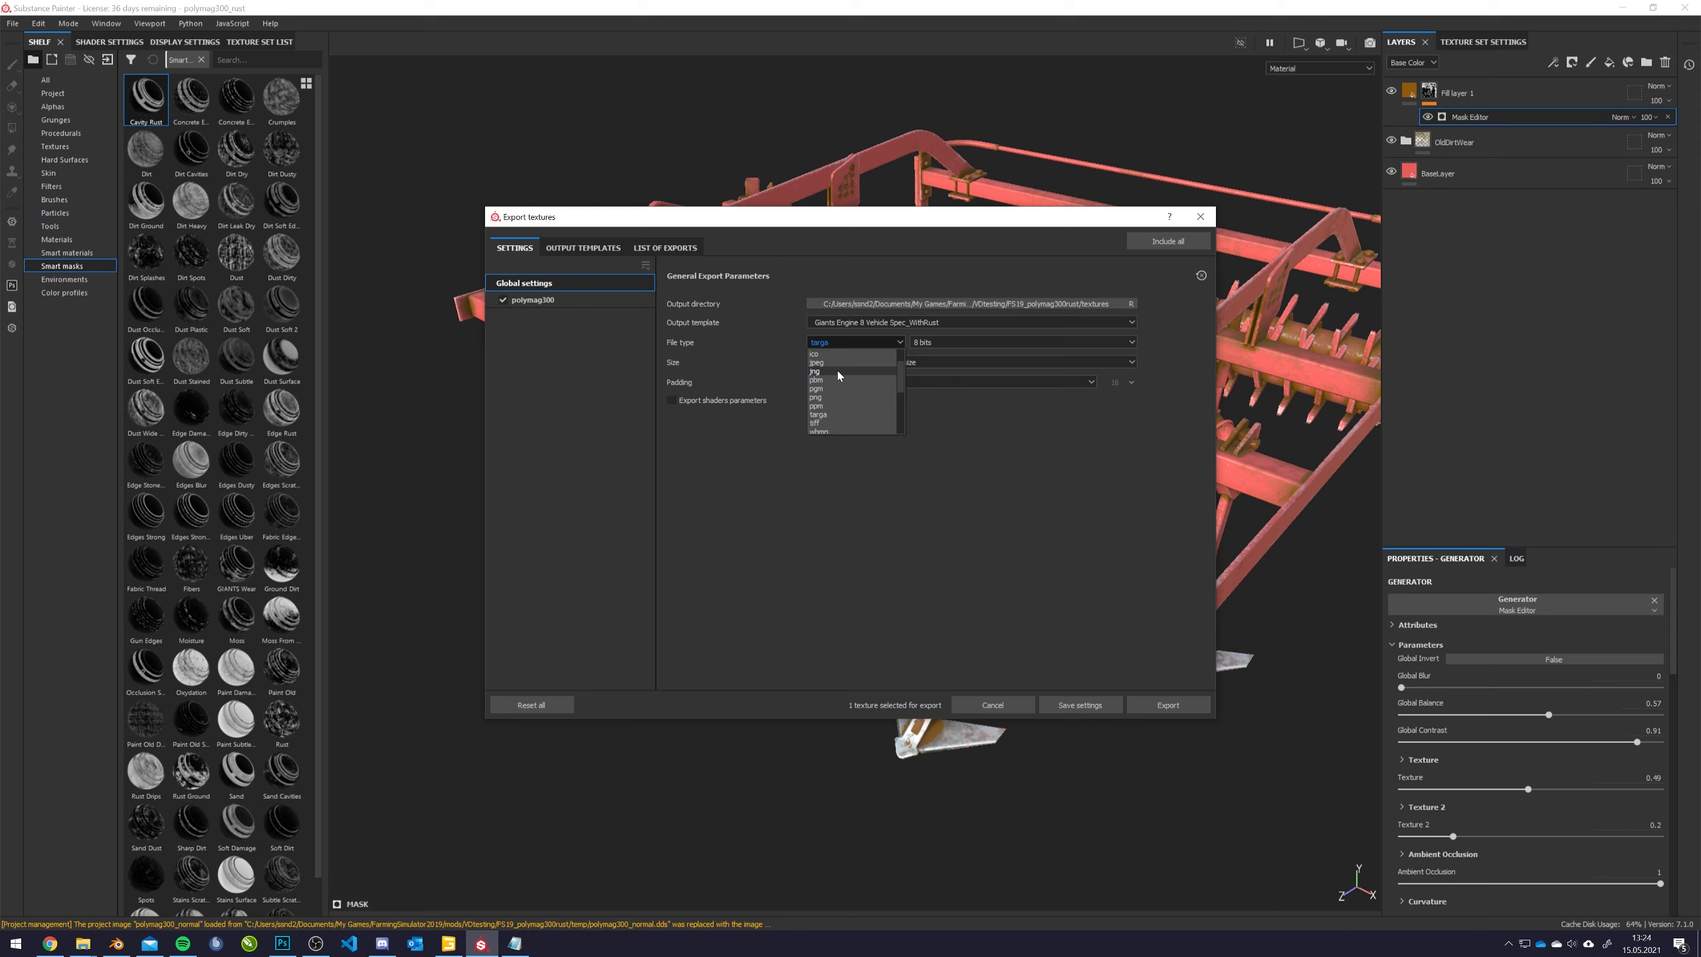
left_click(835, 397)
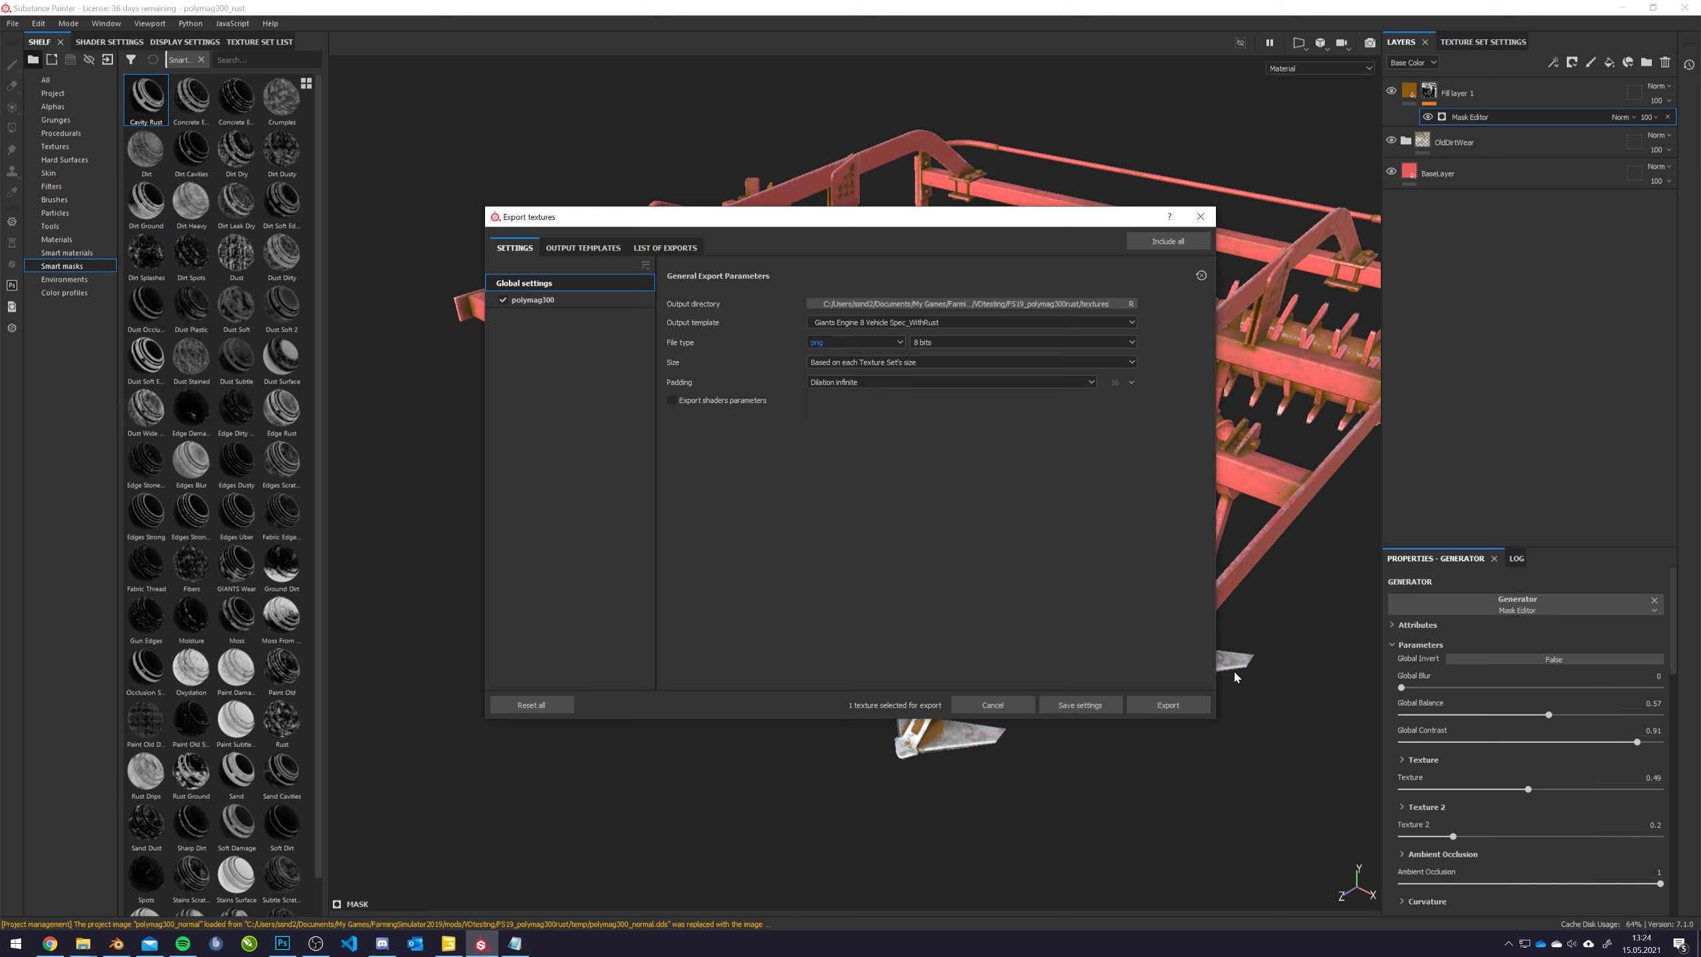
left_click(1196, 702)
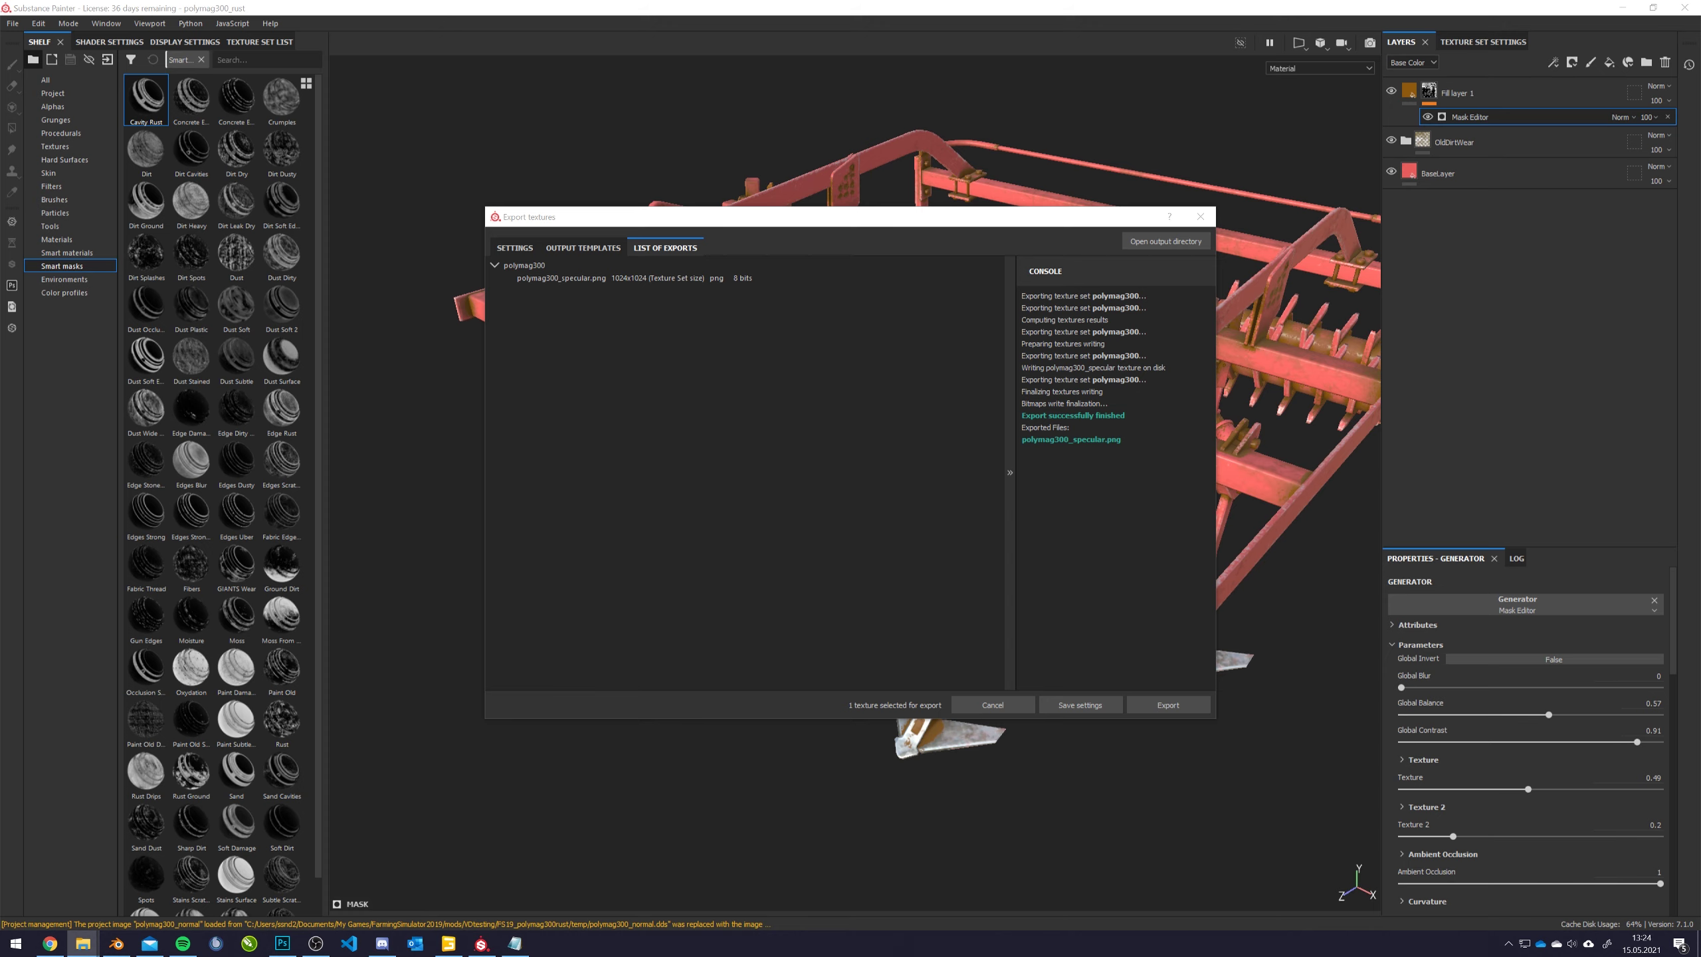
left_click(1102, 708)
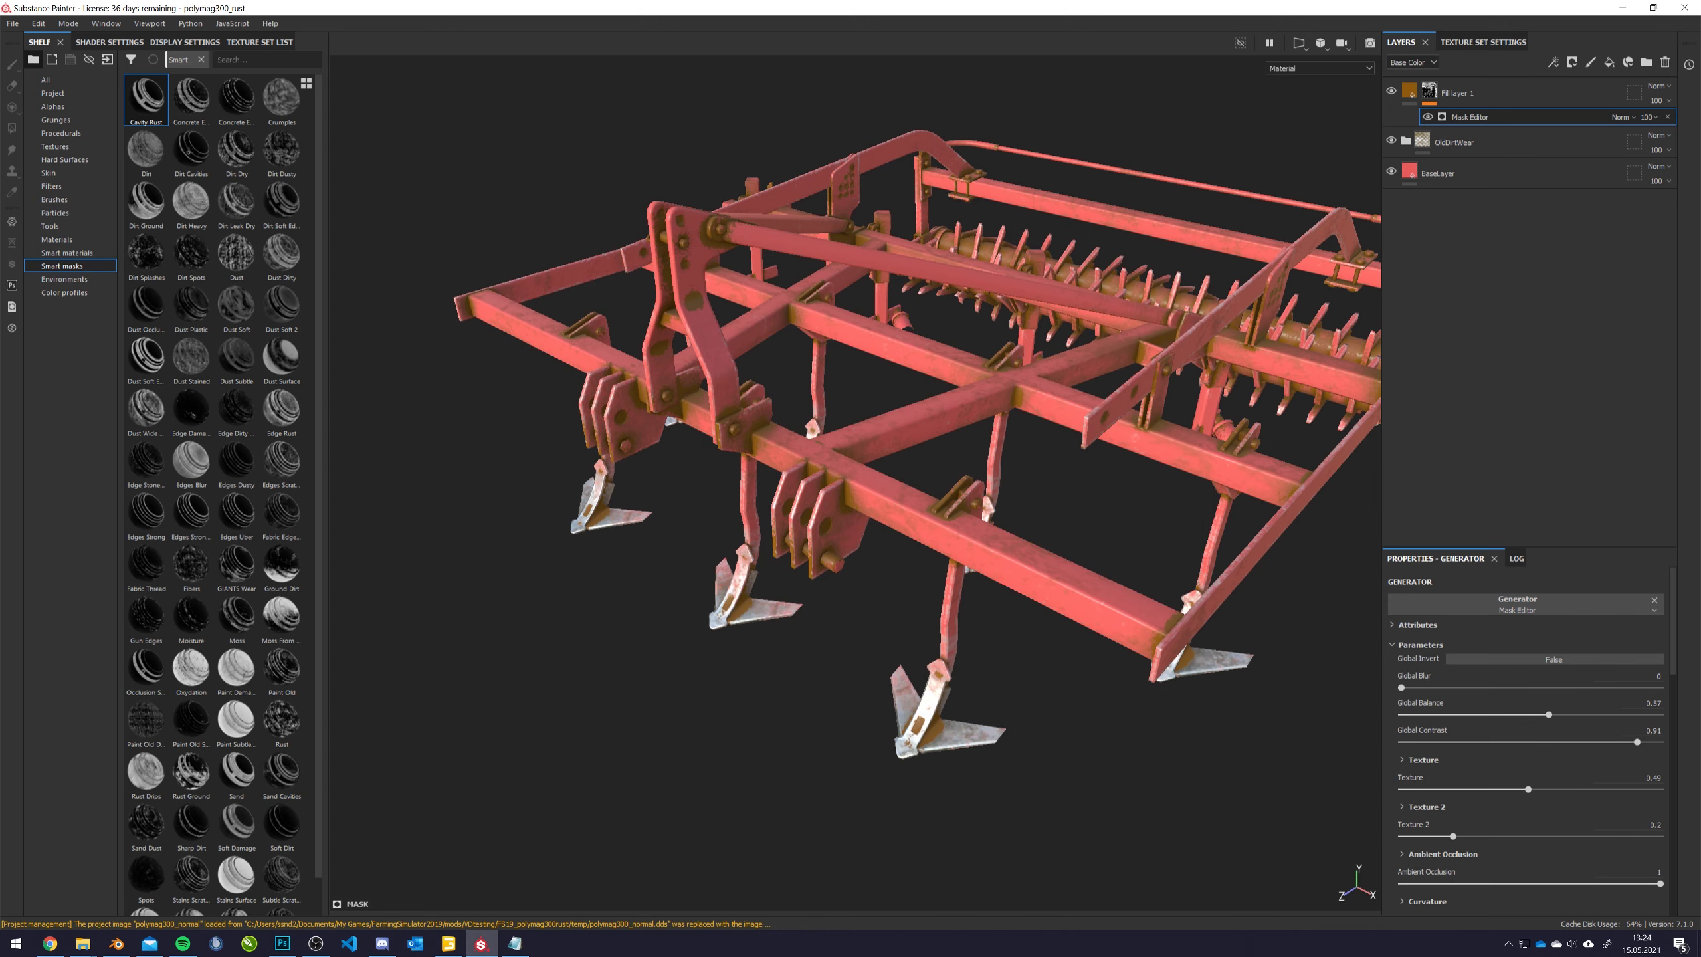
Inspect the TGA's blue, alpha and red channels in Photoshop, then return to Painter
left_click(83, 944)
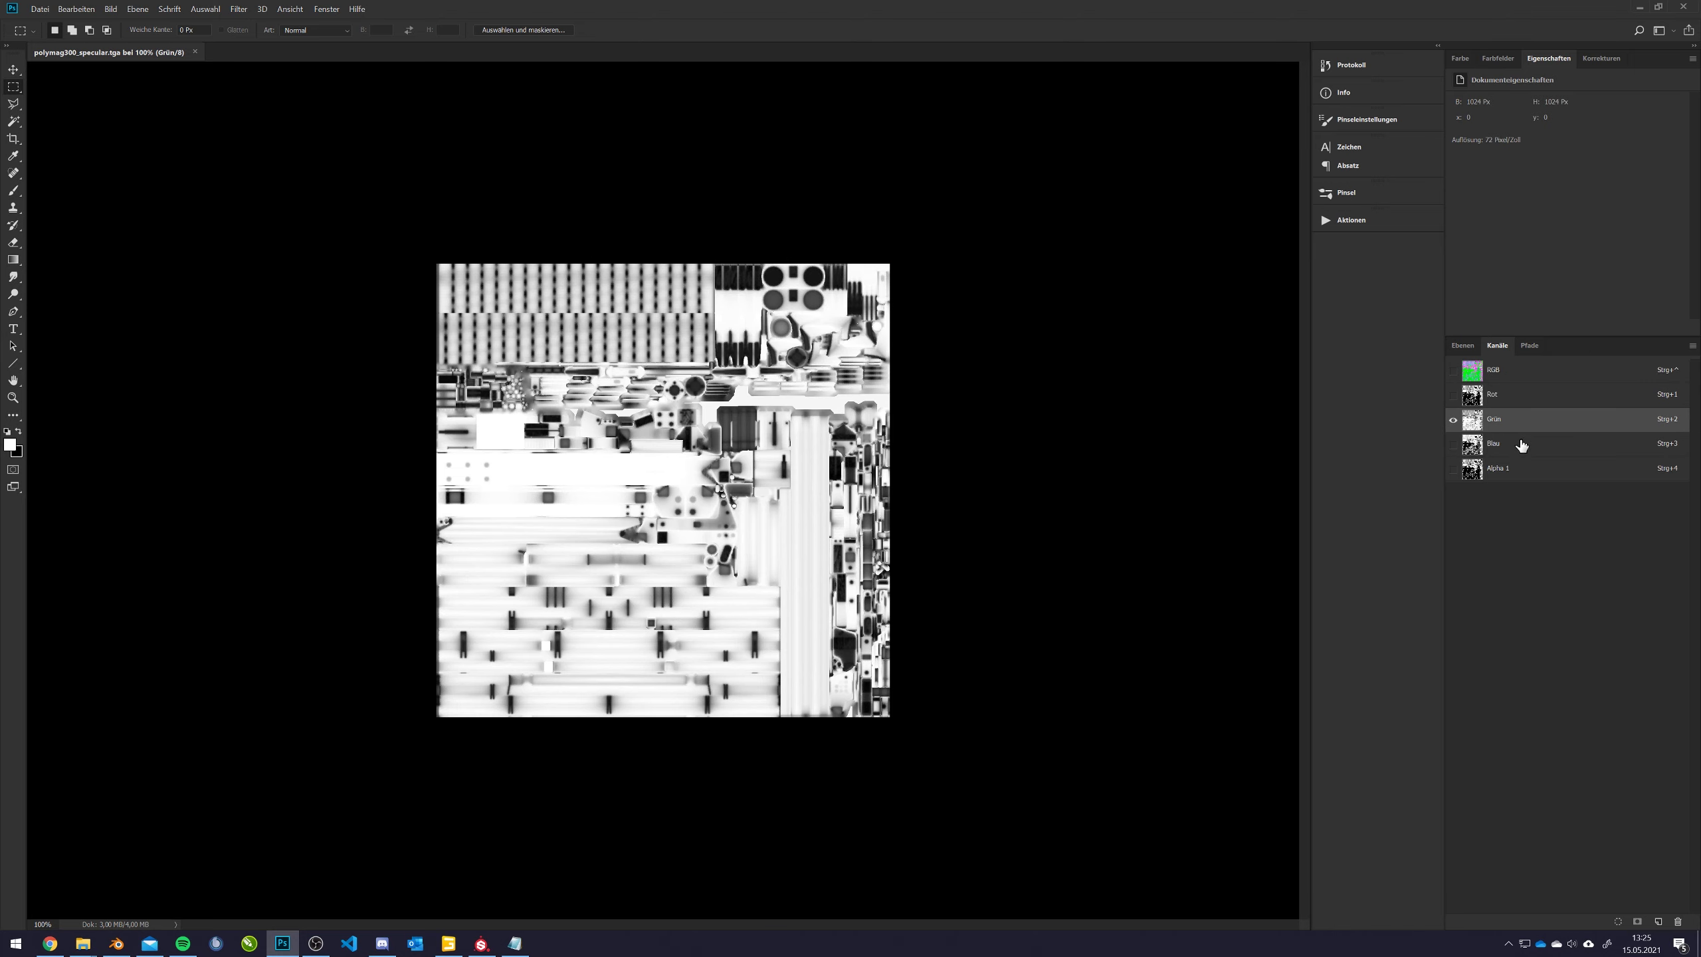
left_click(1515, 444)
left_click(1505, 471)
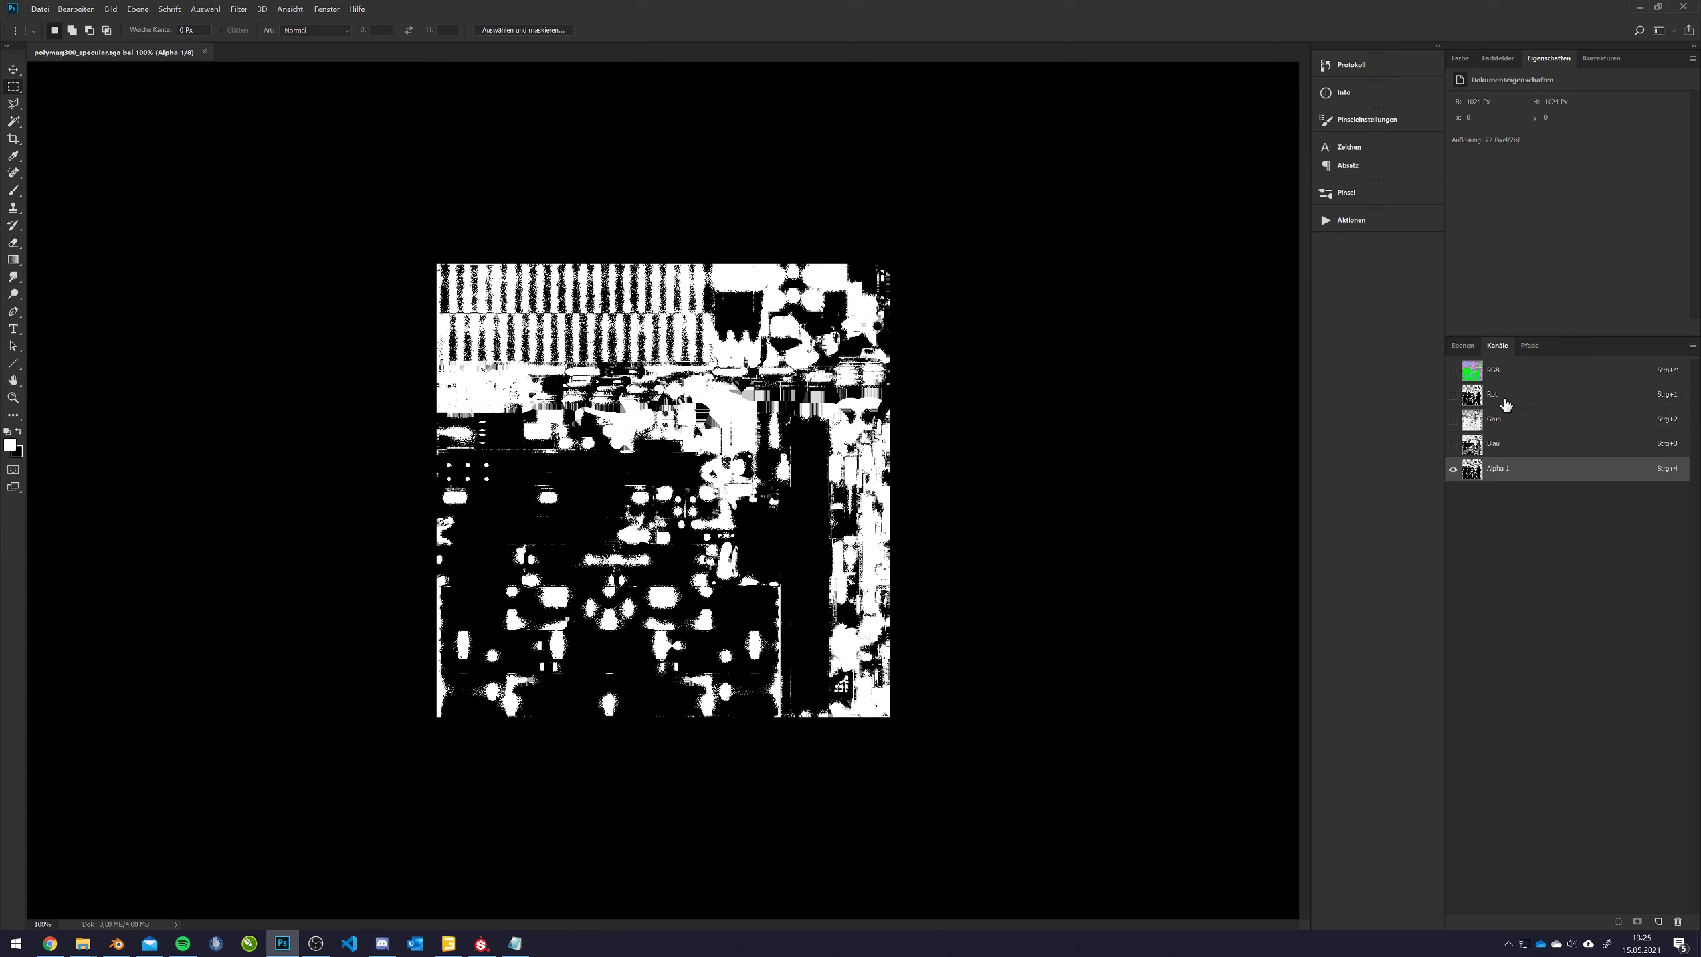
left_click(1502, 400)
left_click(1512, 468)
left_click(1508, 400)
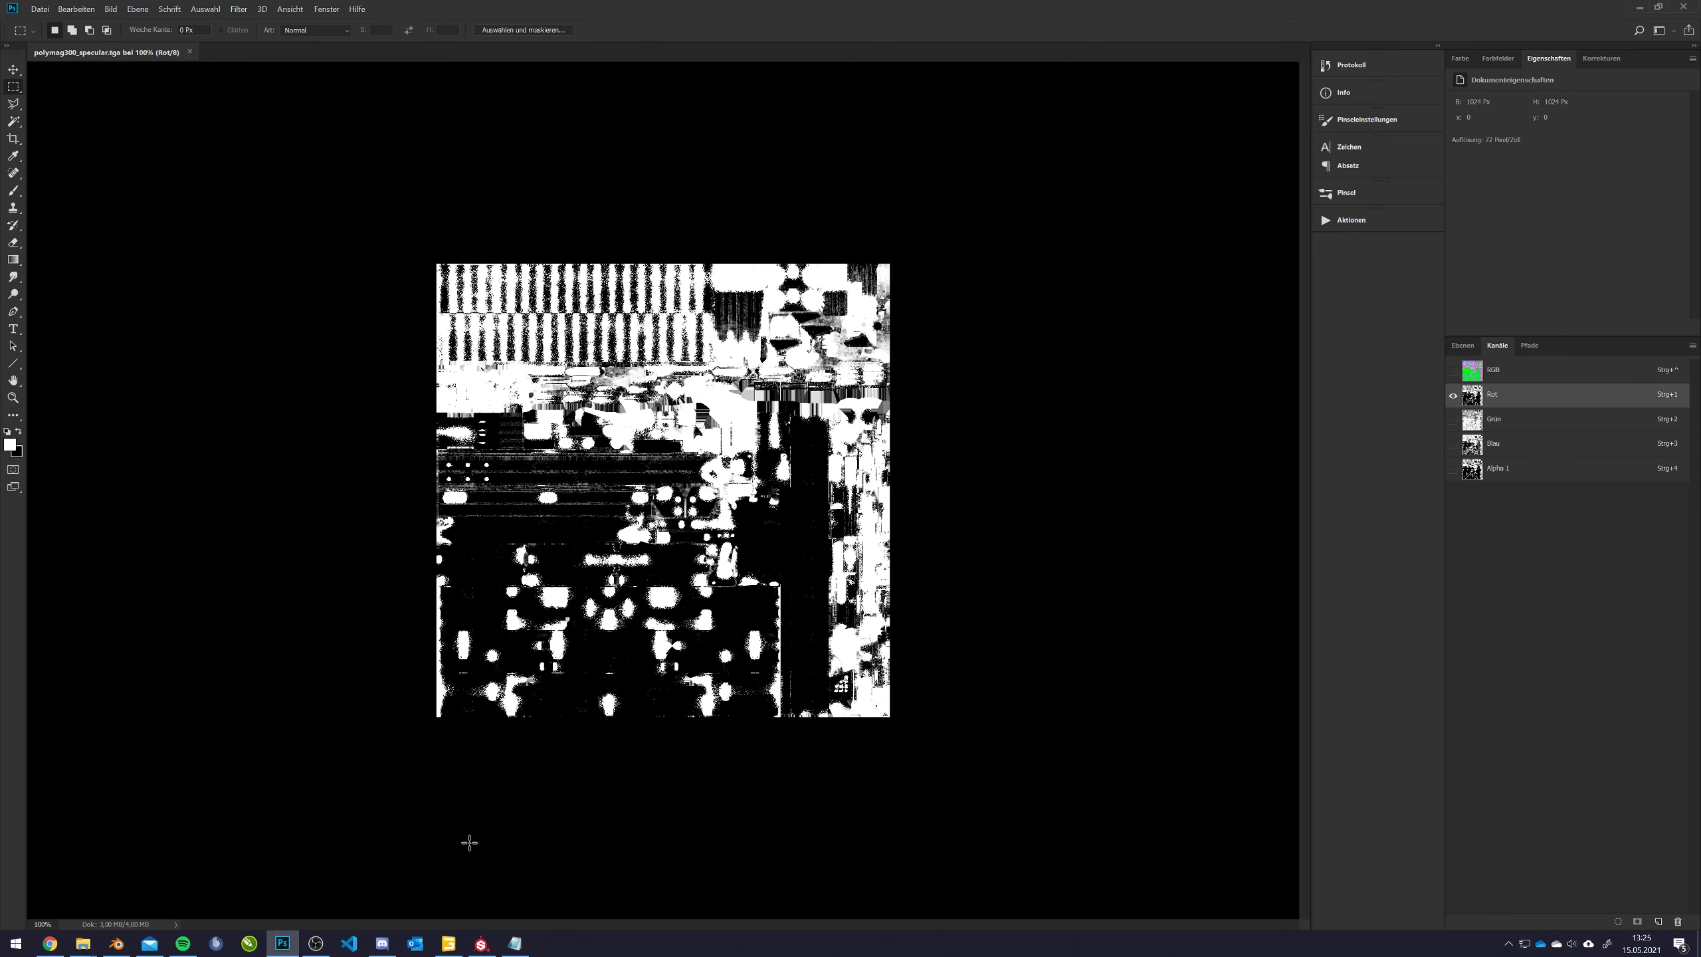
left_click(481, 943)
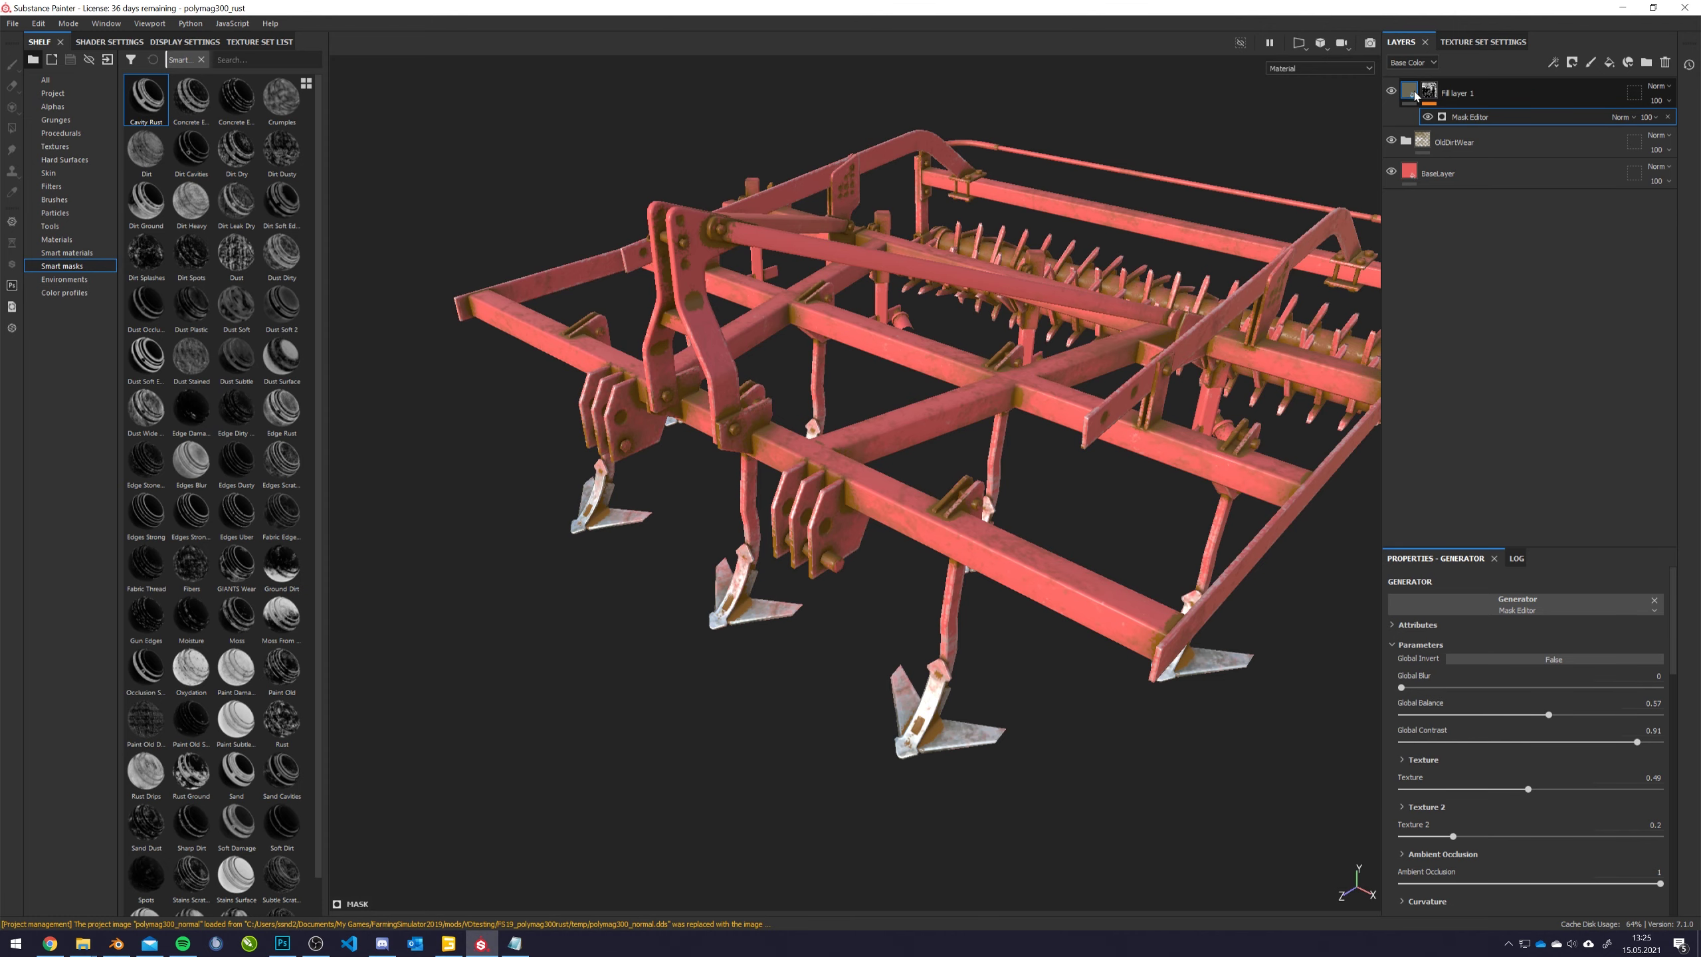
Turn off Fill layer 1's colors, wear, moss, dirt, metallic, roughness, normal and height channels
left_click(1412, 94)
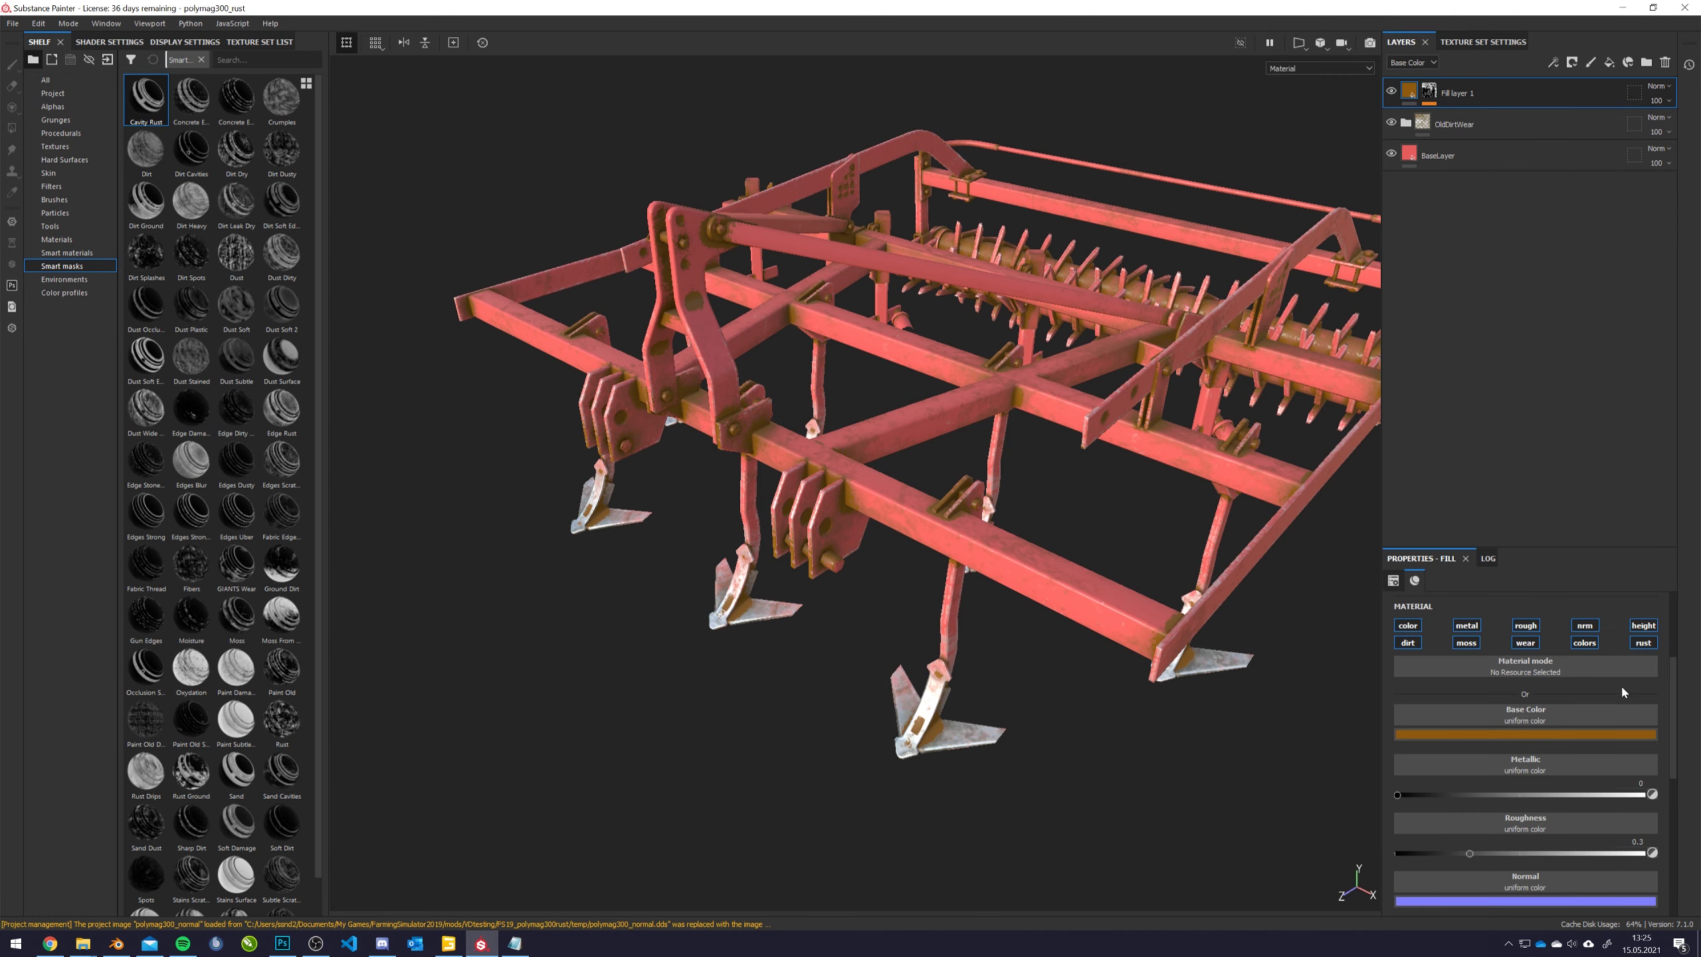
left_click(1585, 643)
left_click(1525, 642)
left_click(1465, 643)
left_click(1408, 642)
left_click(1467, 625)
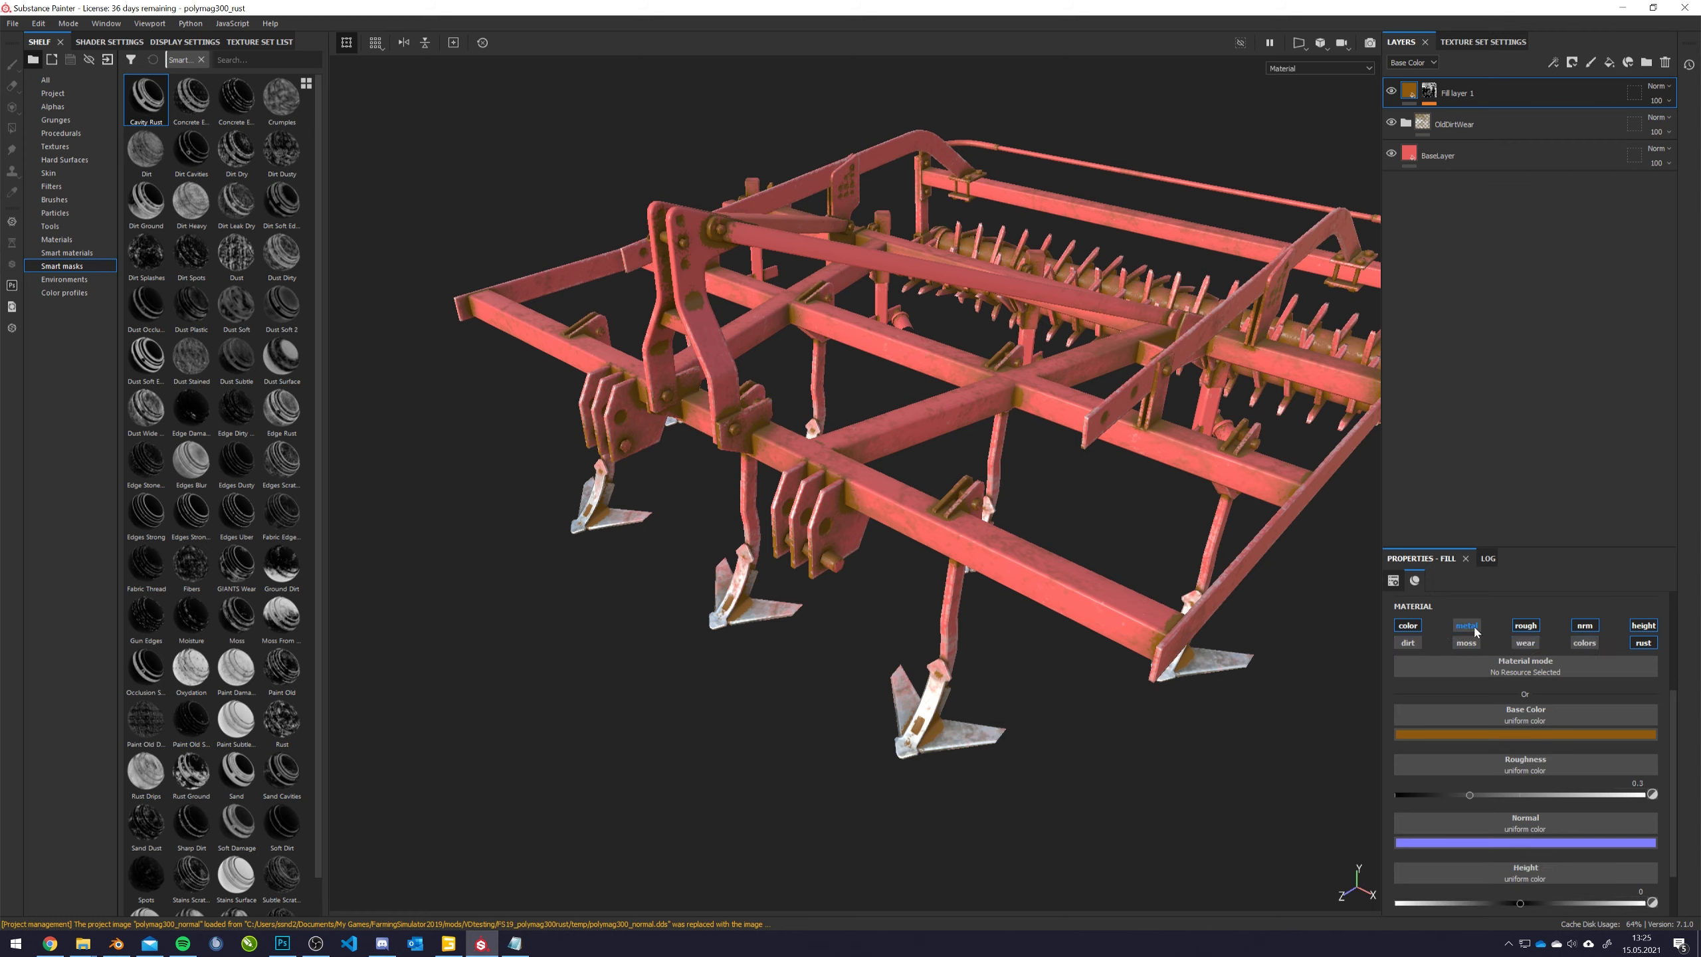
left_click(1526, 625)
left_click(1585, 625)
left_click(1643, 626)
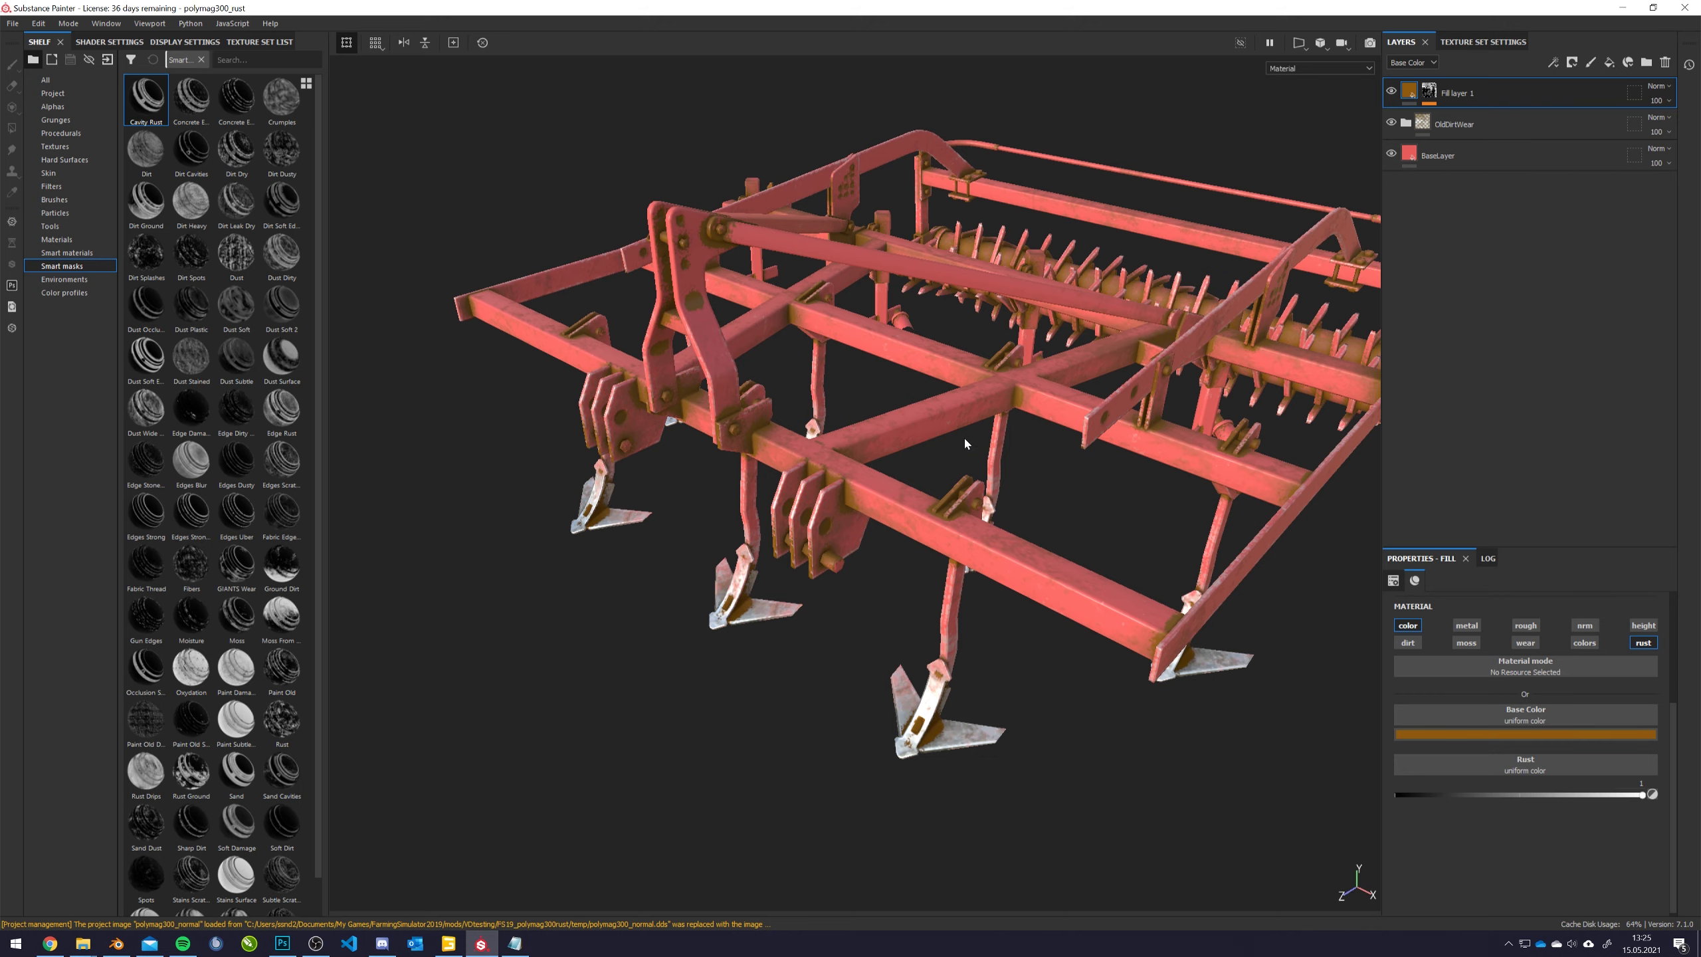
Export the textures, then re-export them with png as the file type
key("ctrl+shift+e")
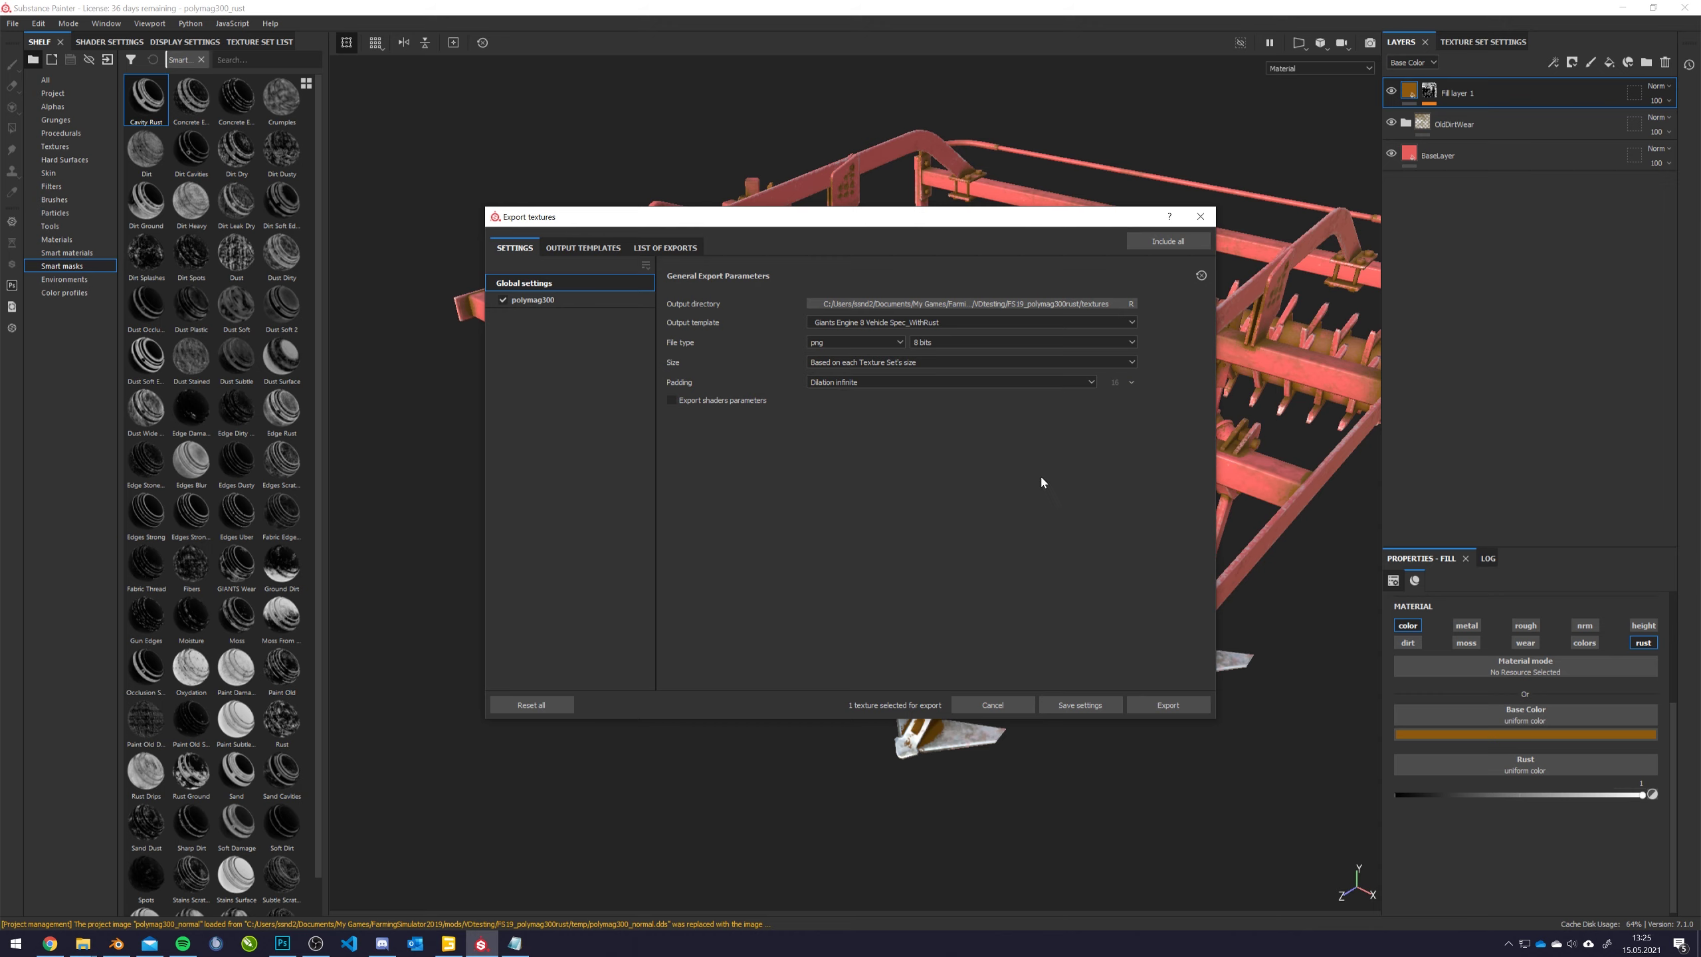
left_click(1175, 707)
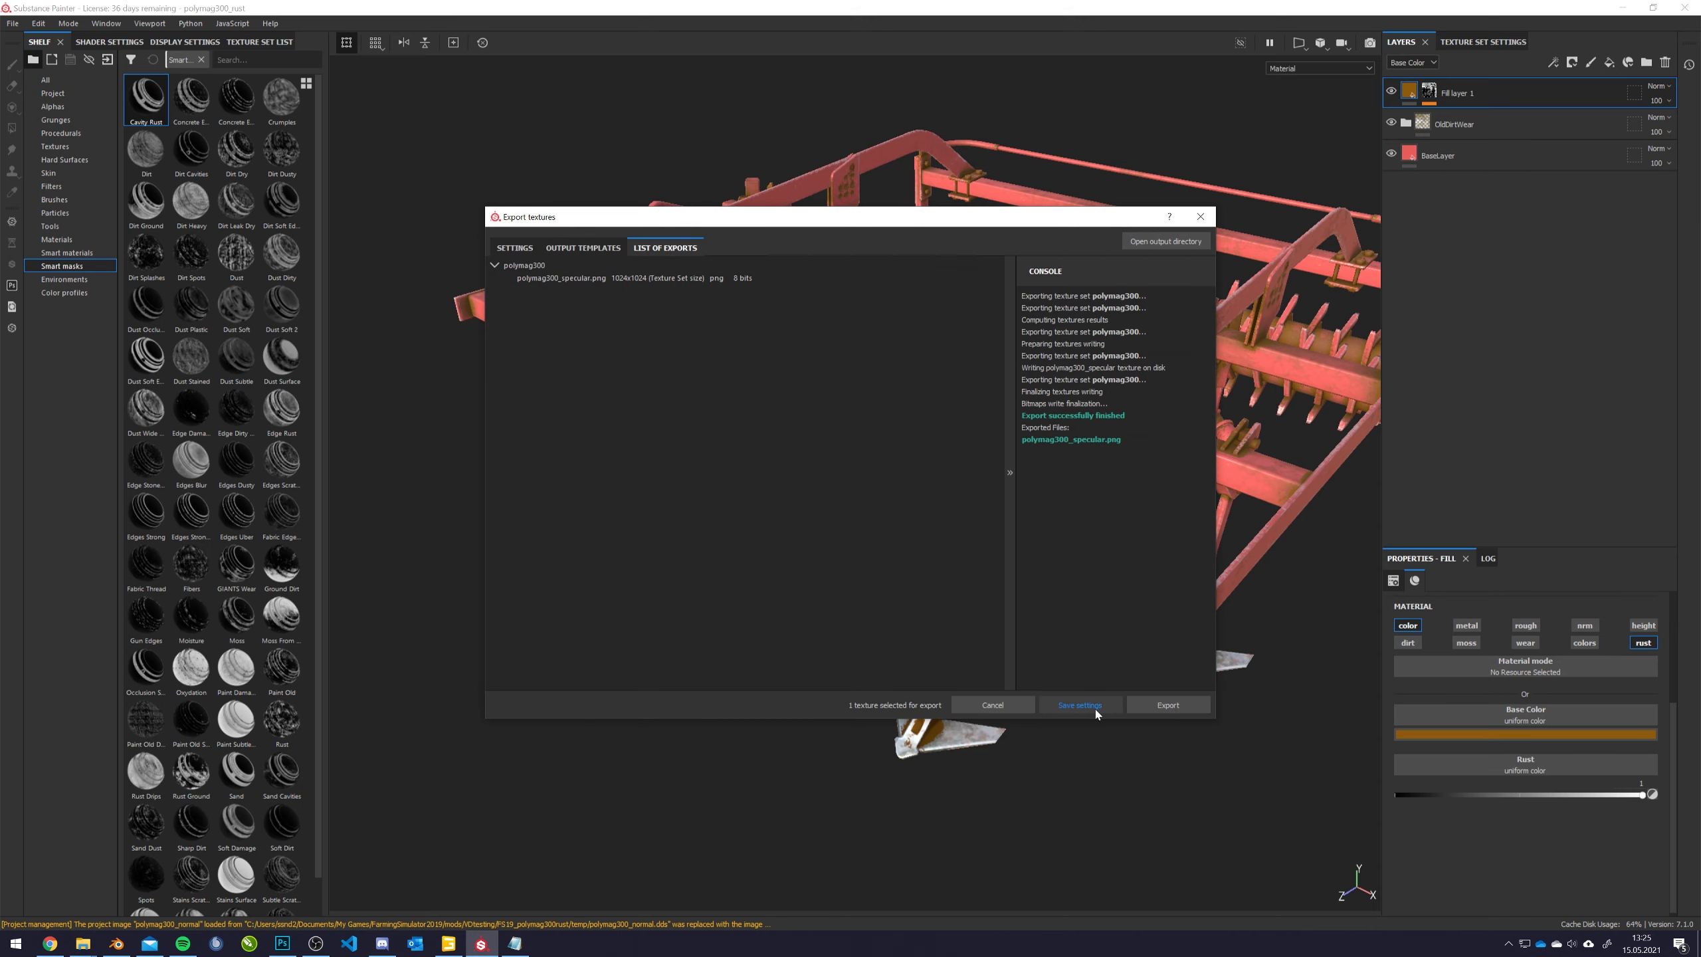
key("ctrl+shift+e")
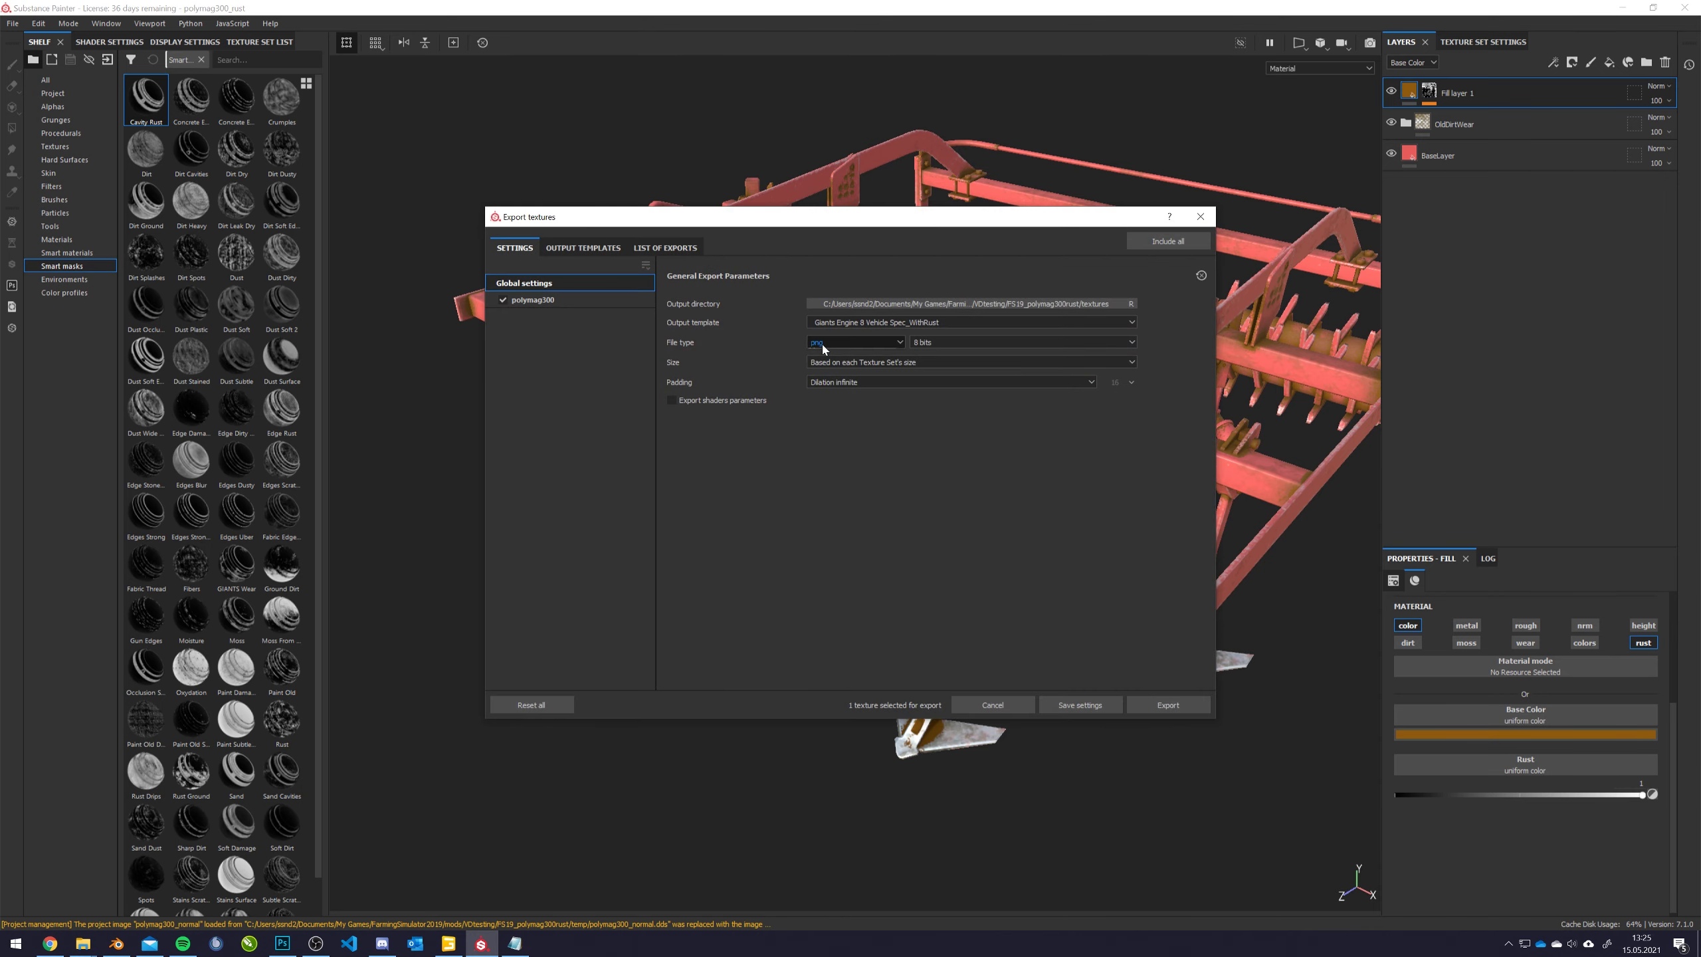
left_click(870, 342)
left_click(830, 409)
left_click(1138, 703)
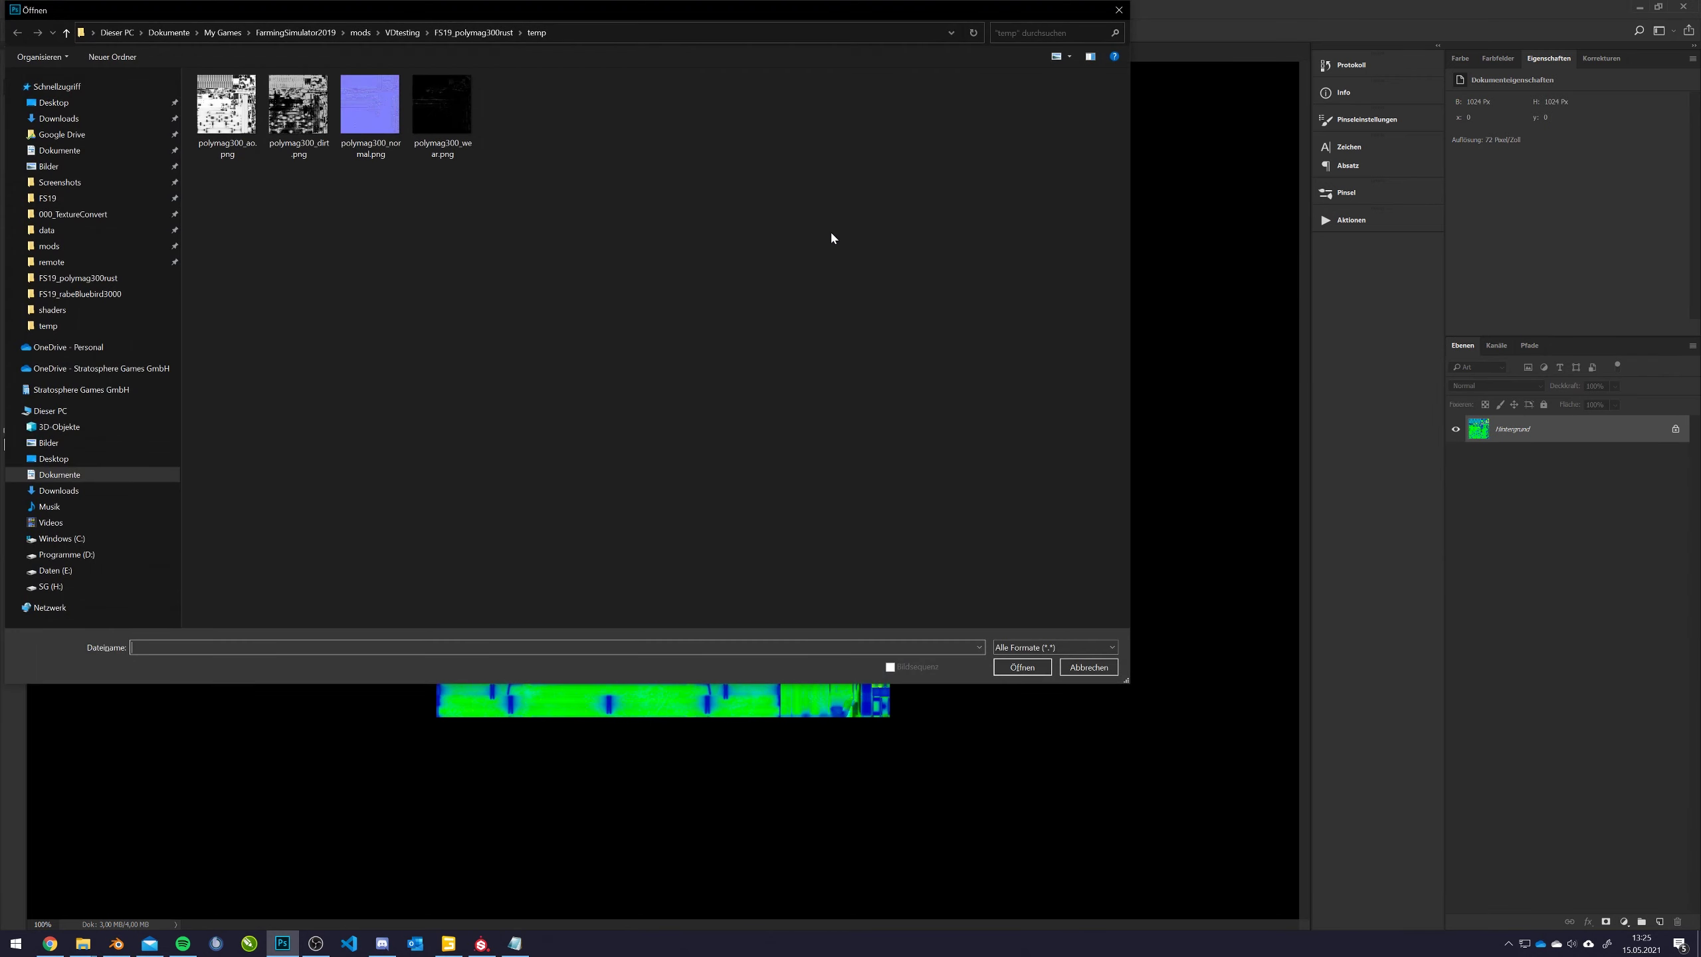
Navigate up to the FS19_polymag300rust mod folder in the Open dialog
left_click(460, 33)
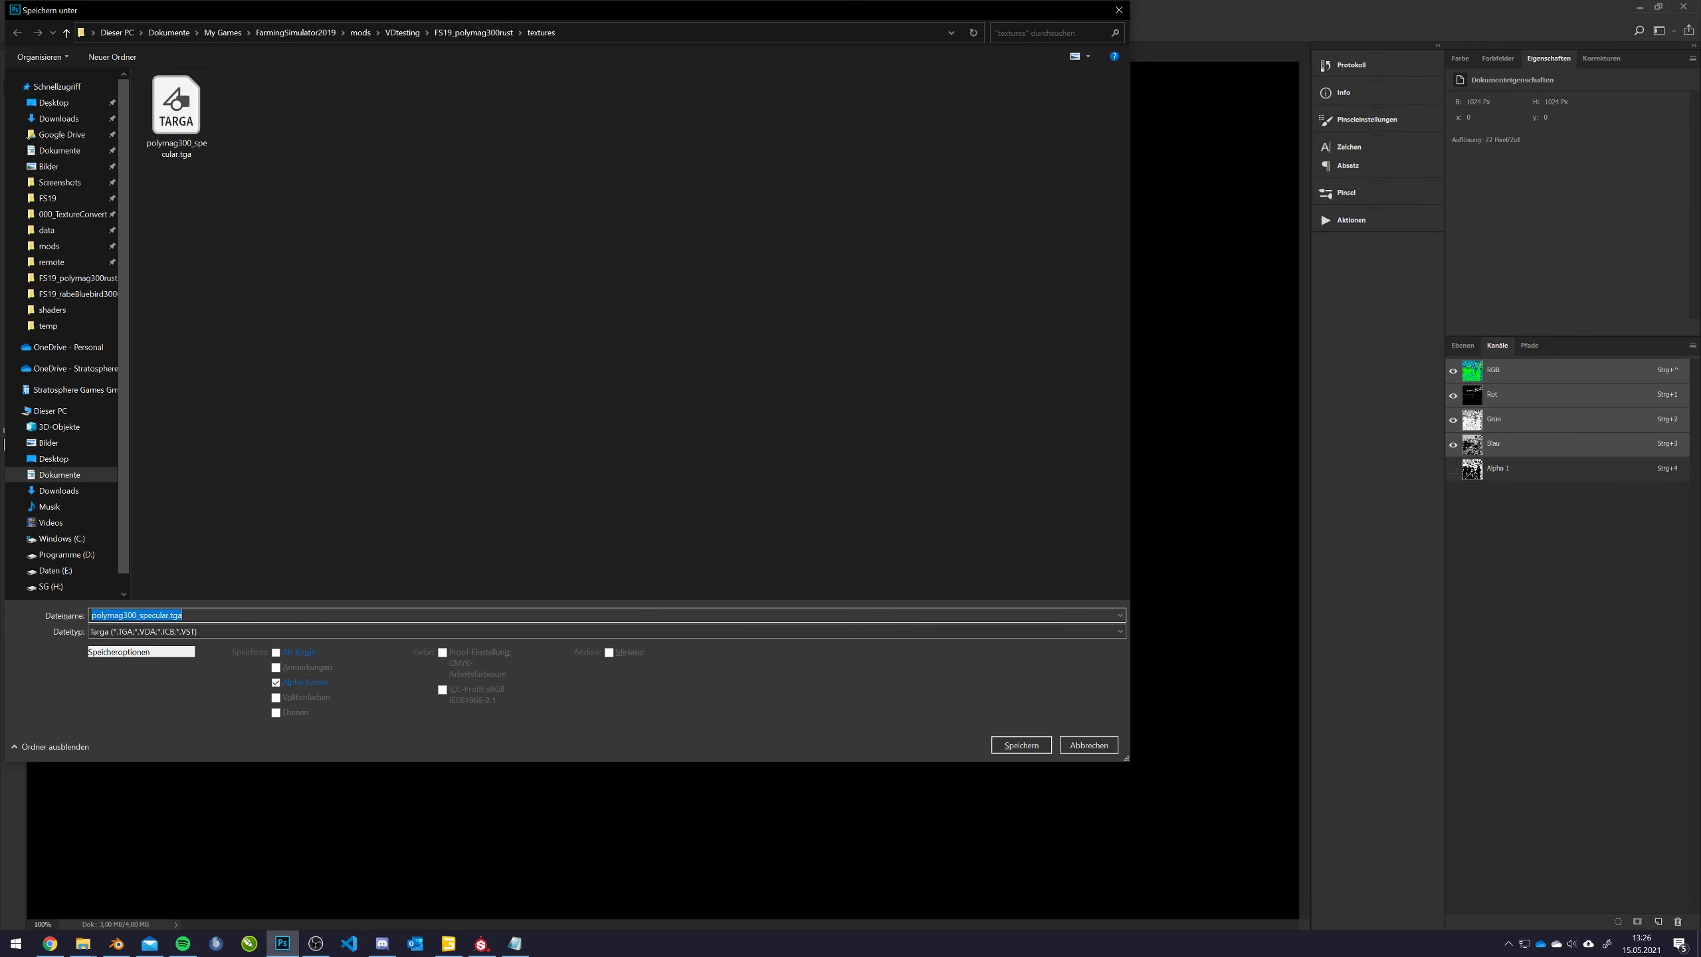
Set the save format to DDS - NVIDIA Texture Tools Exporter
left_click(197, 635)
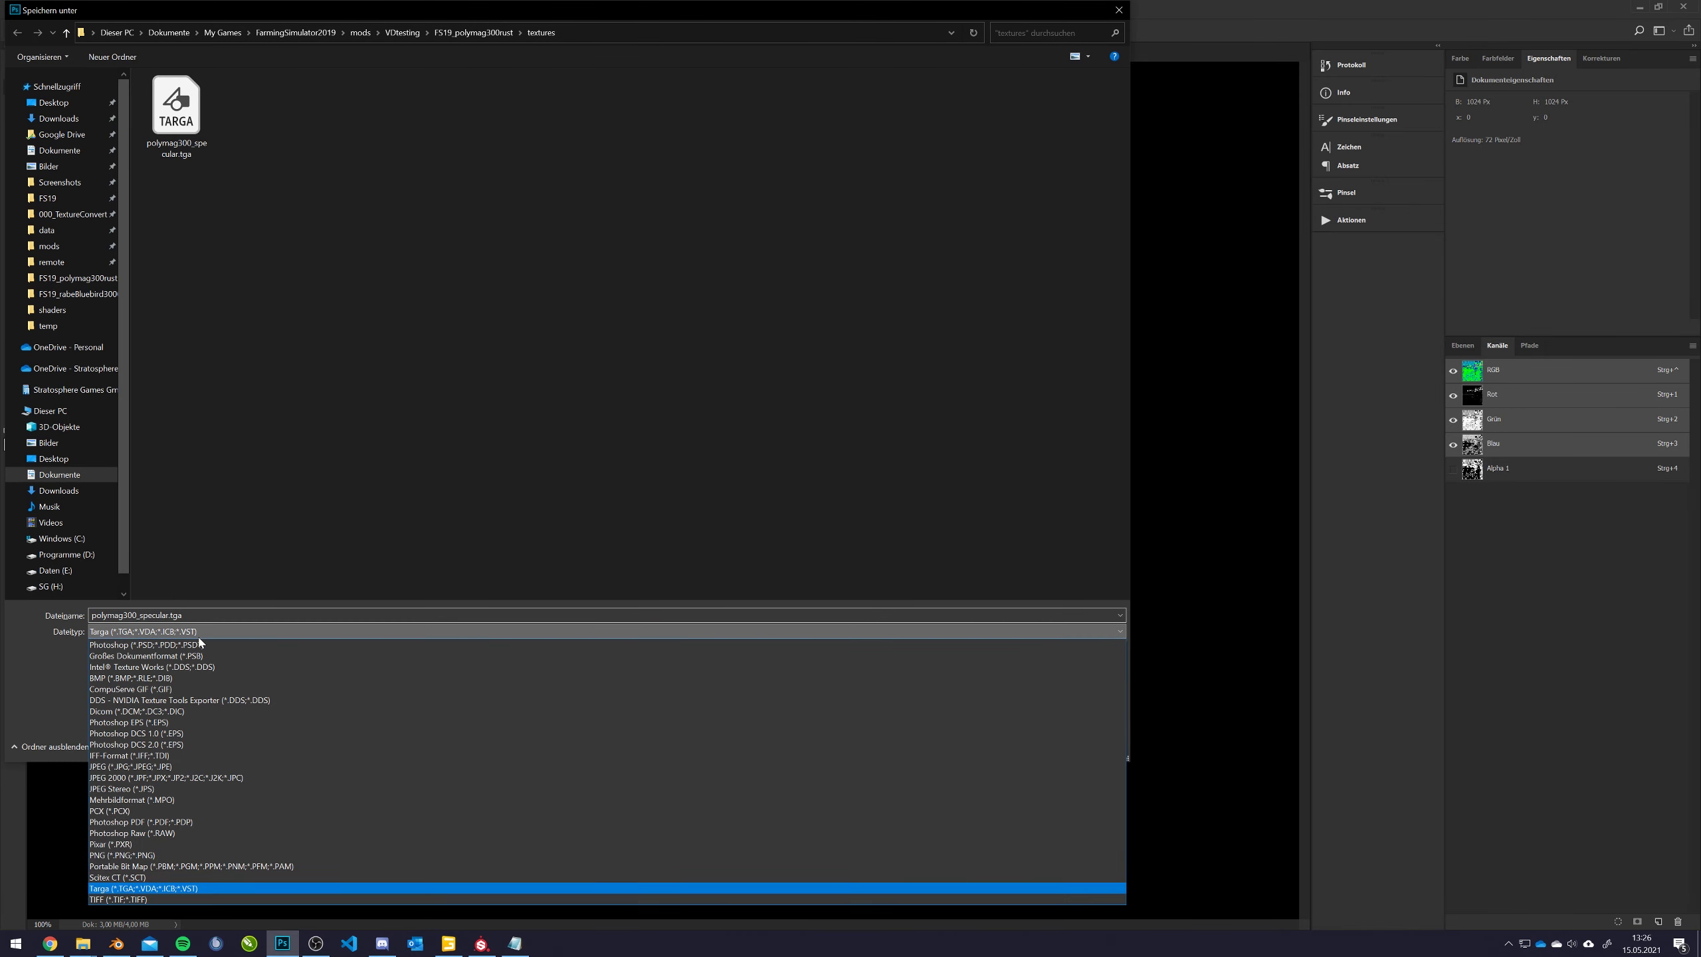
left_click(238, 700)
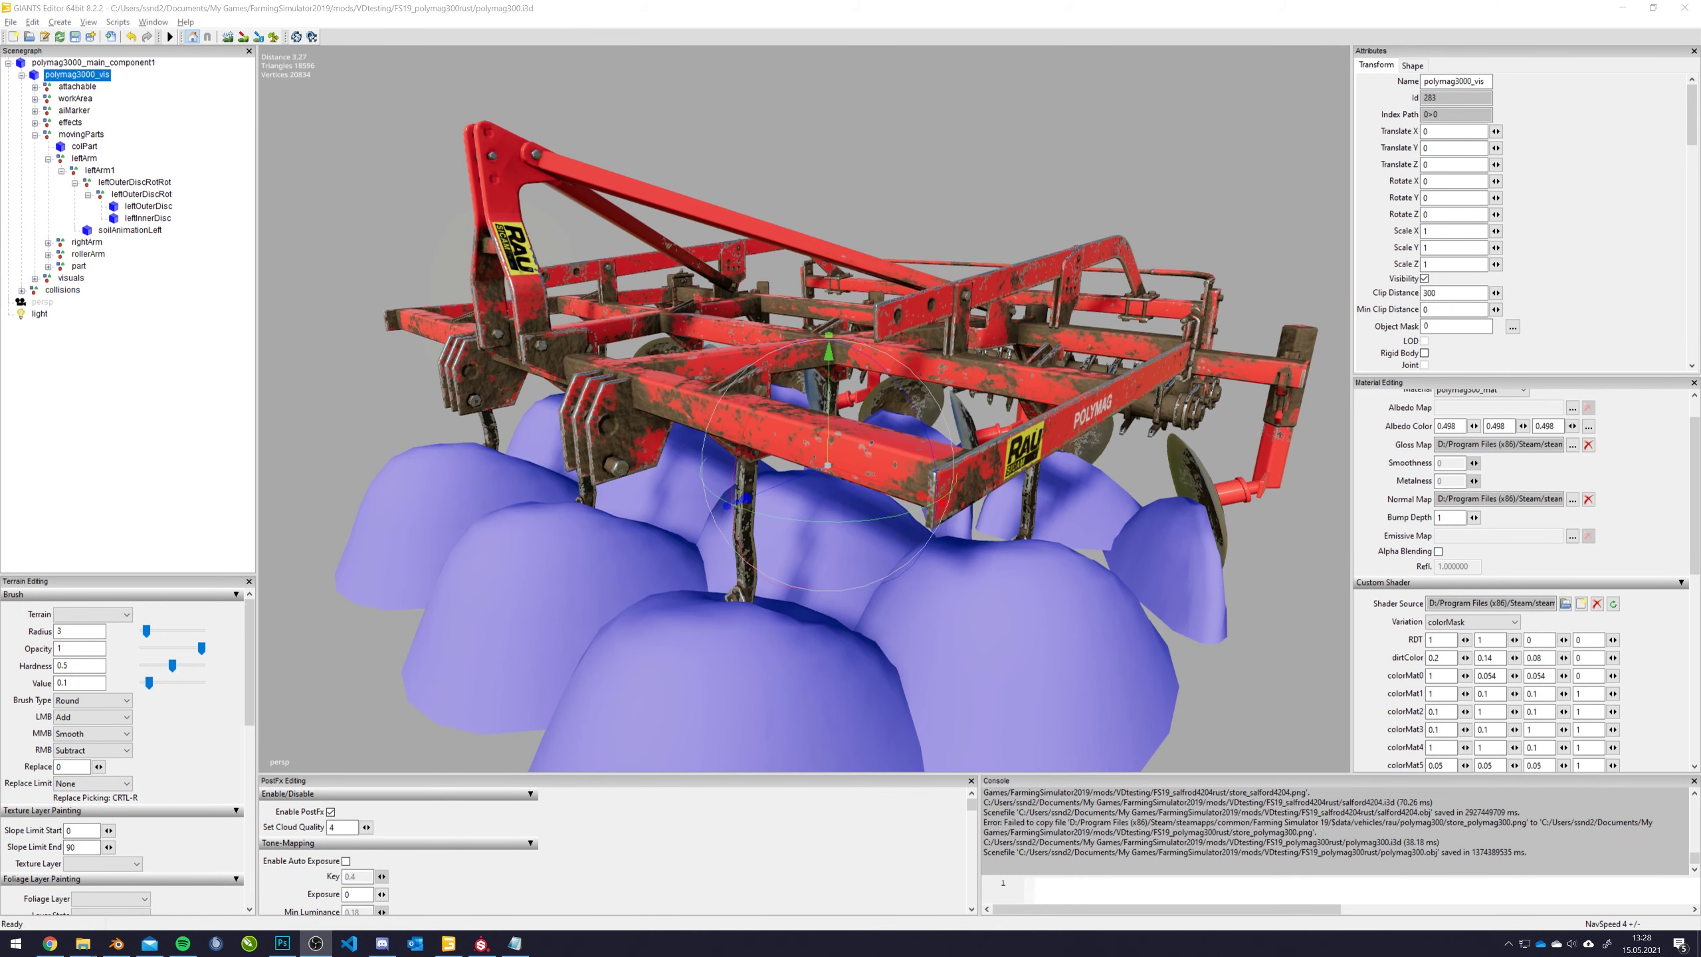
Bring GIANTS Editor forward, then show the open File Explorer windows
left_click(567, 5)
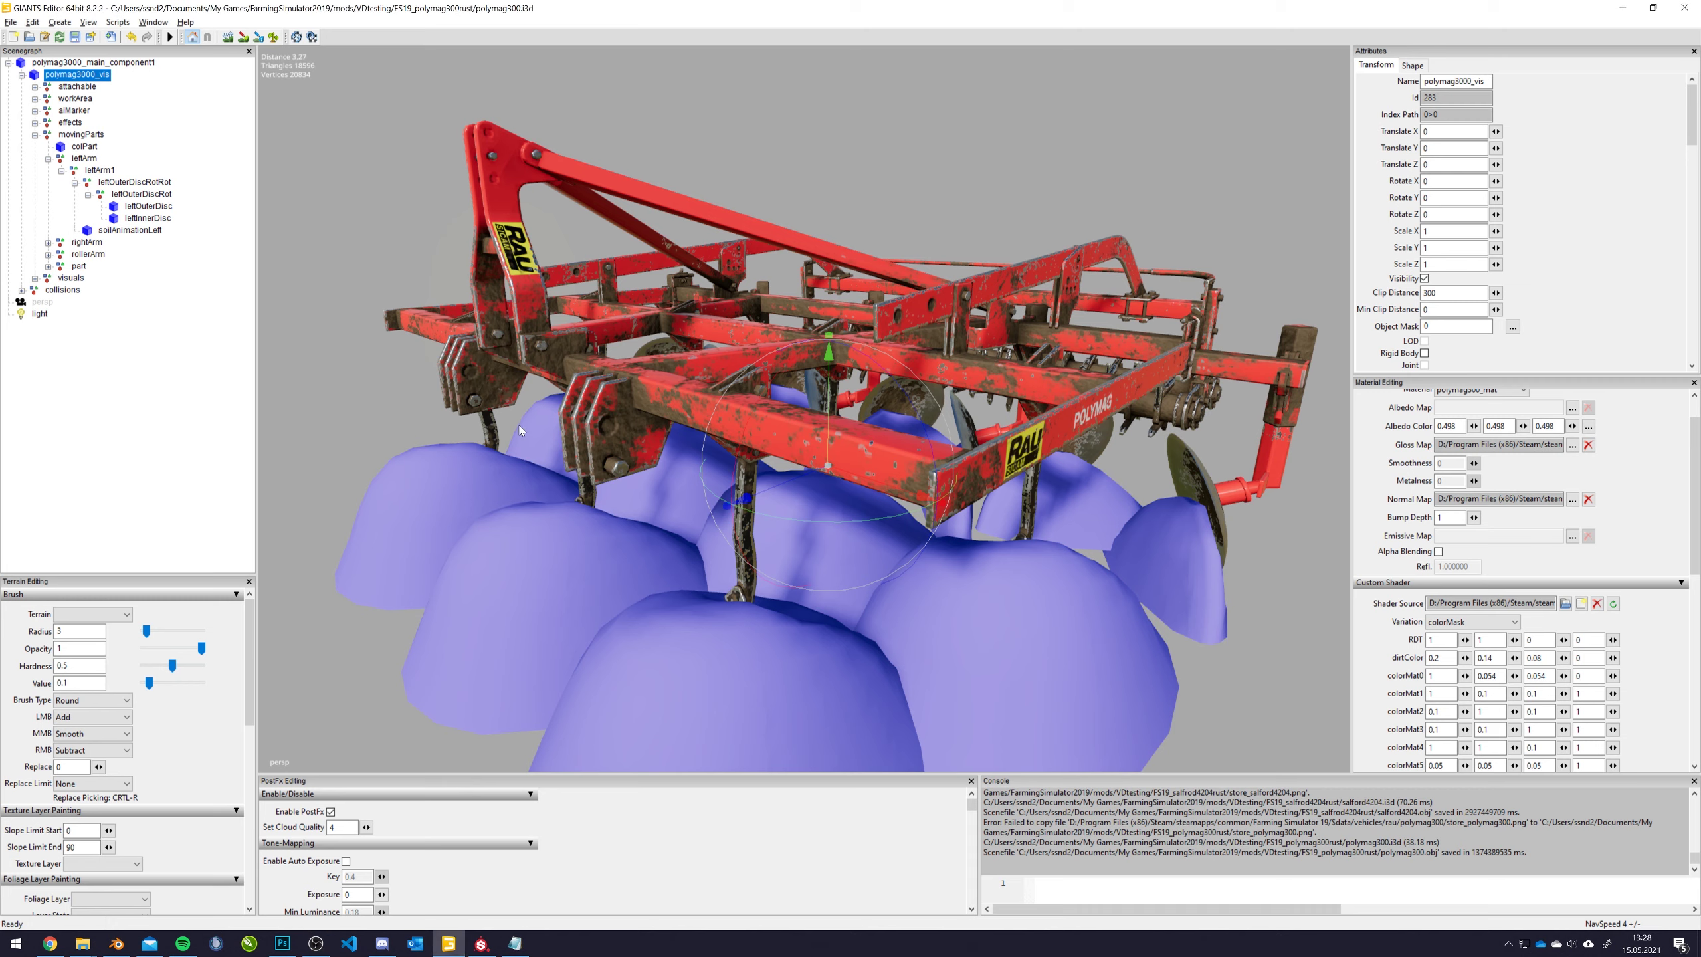
left_click(83, 943)
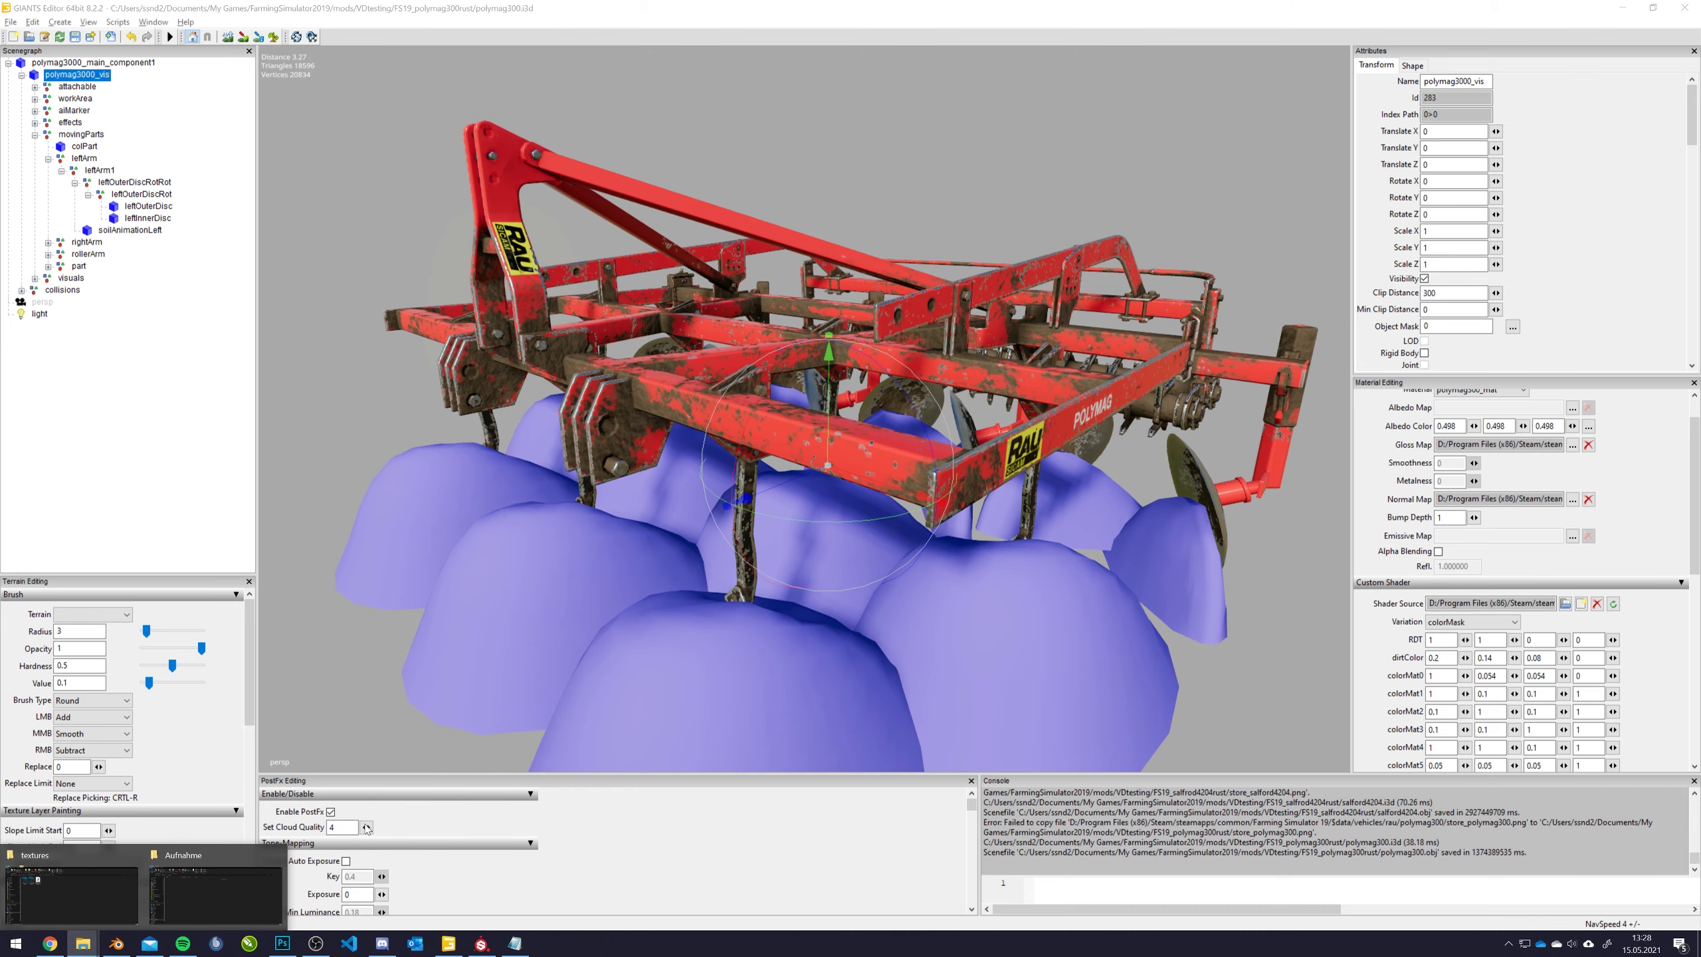
Go from the textures folder up to FS19_polymag300rust and check the shader folder's contents
left_click(72, 894)
left_click(1025, 291)
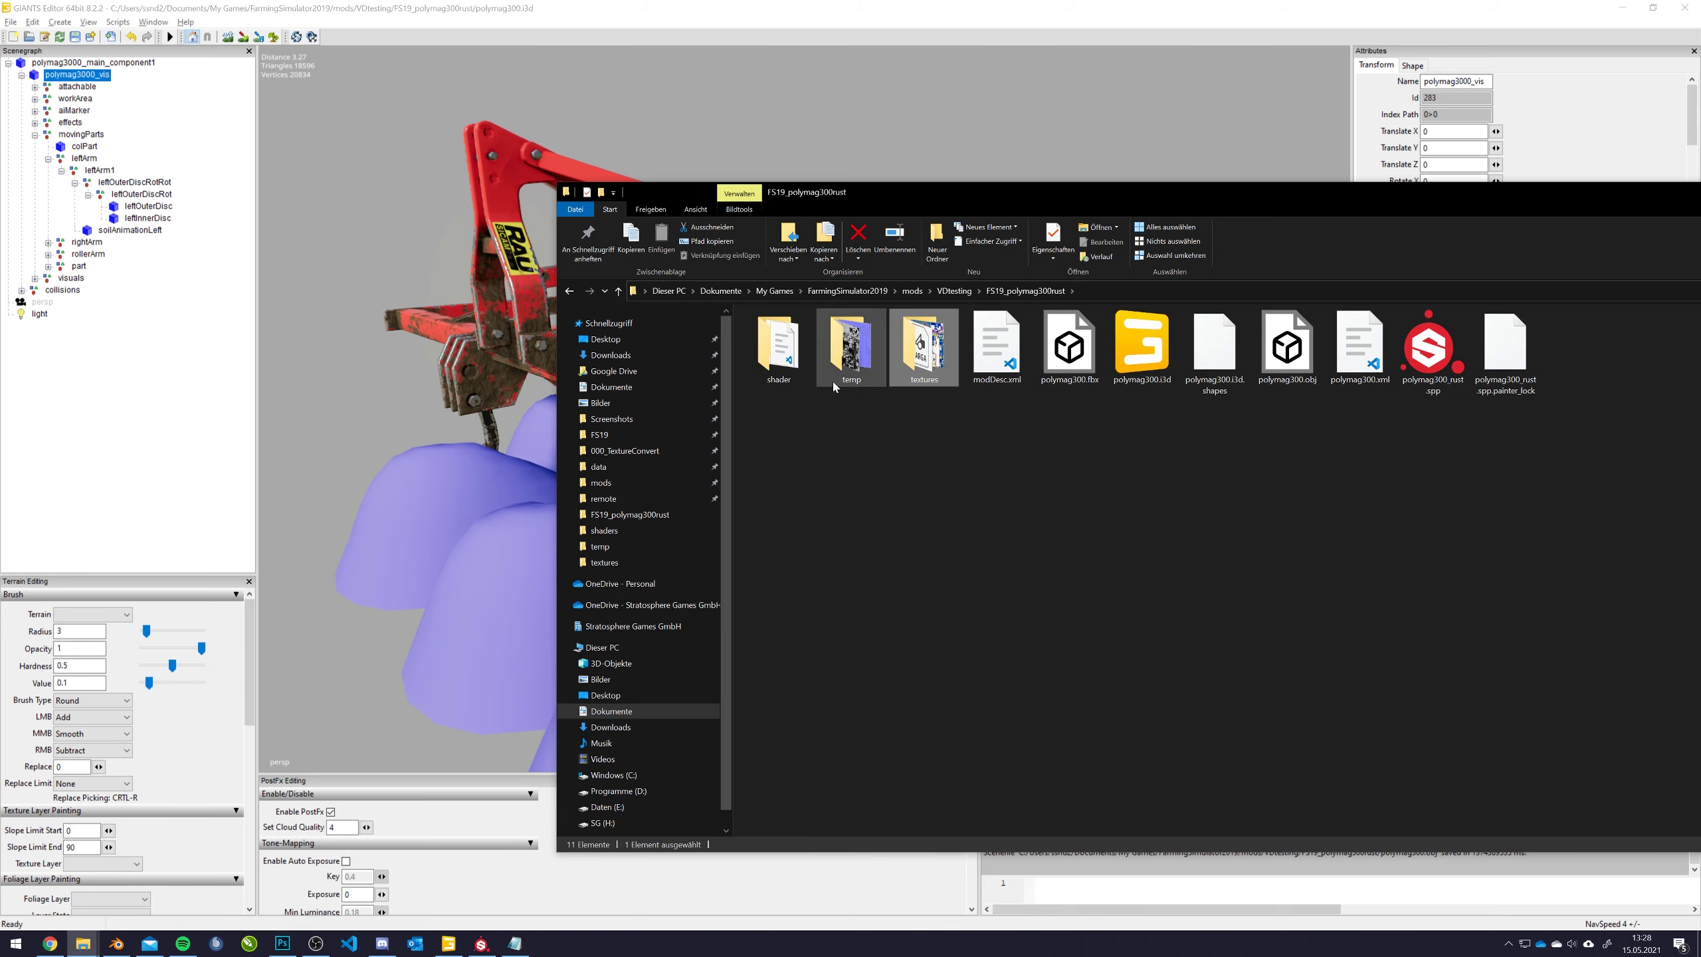
double_click(800, 339)
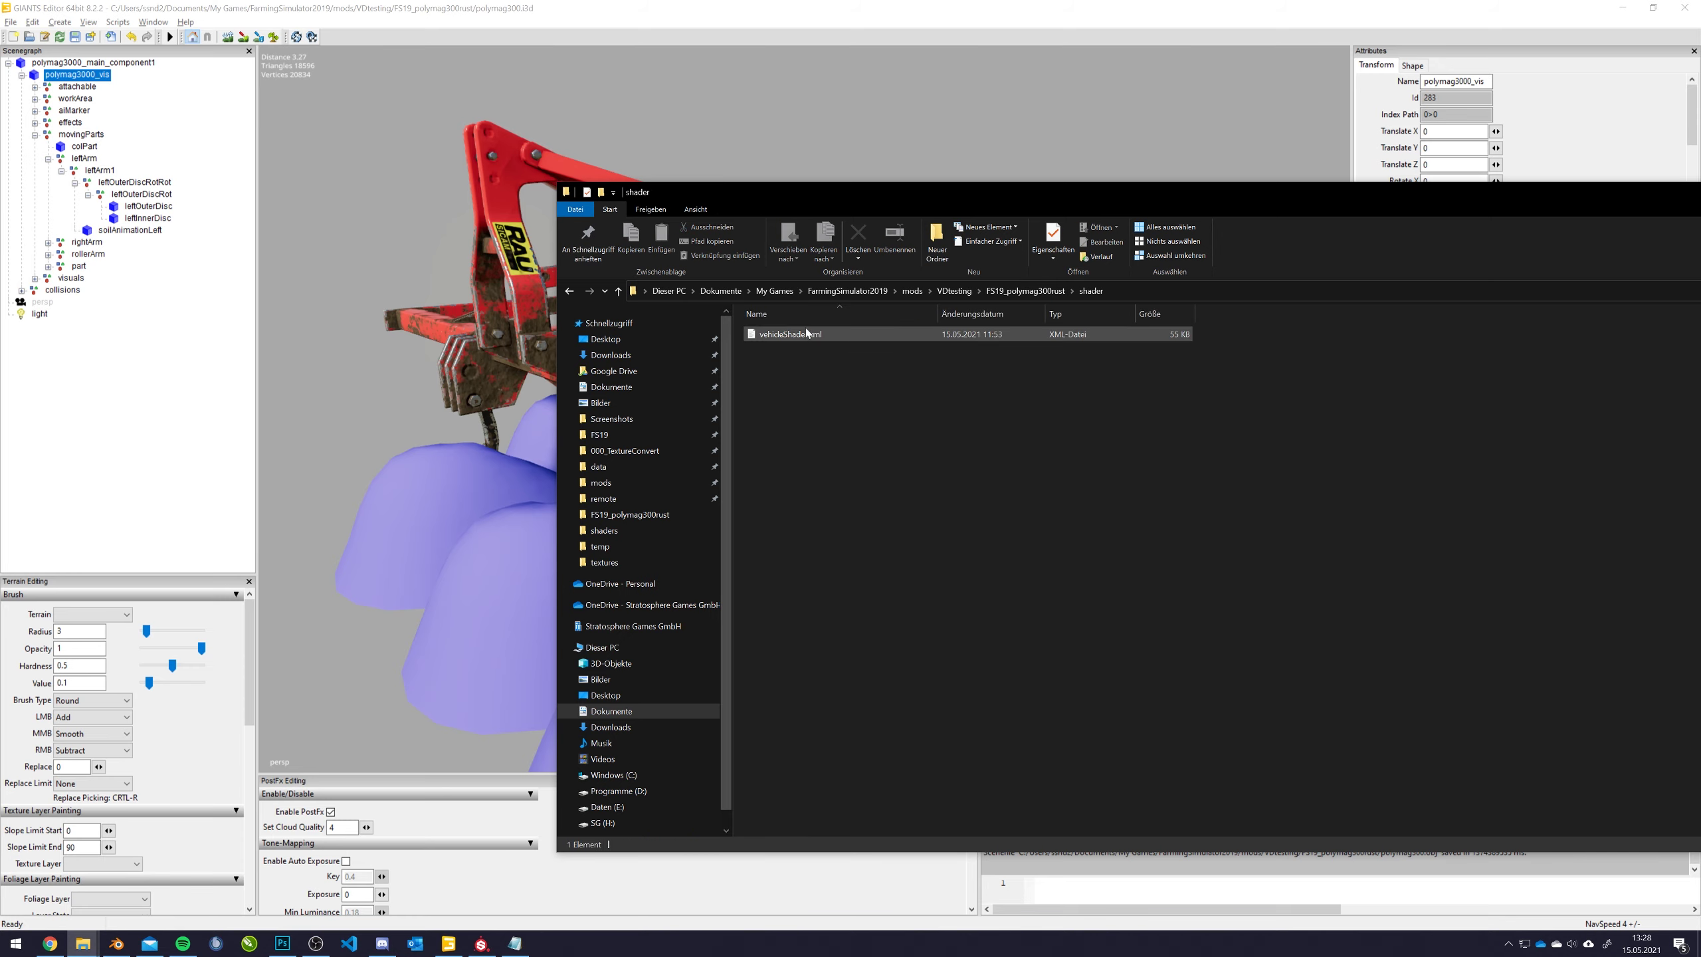
left_click(1012, 294)
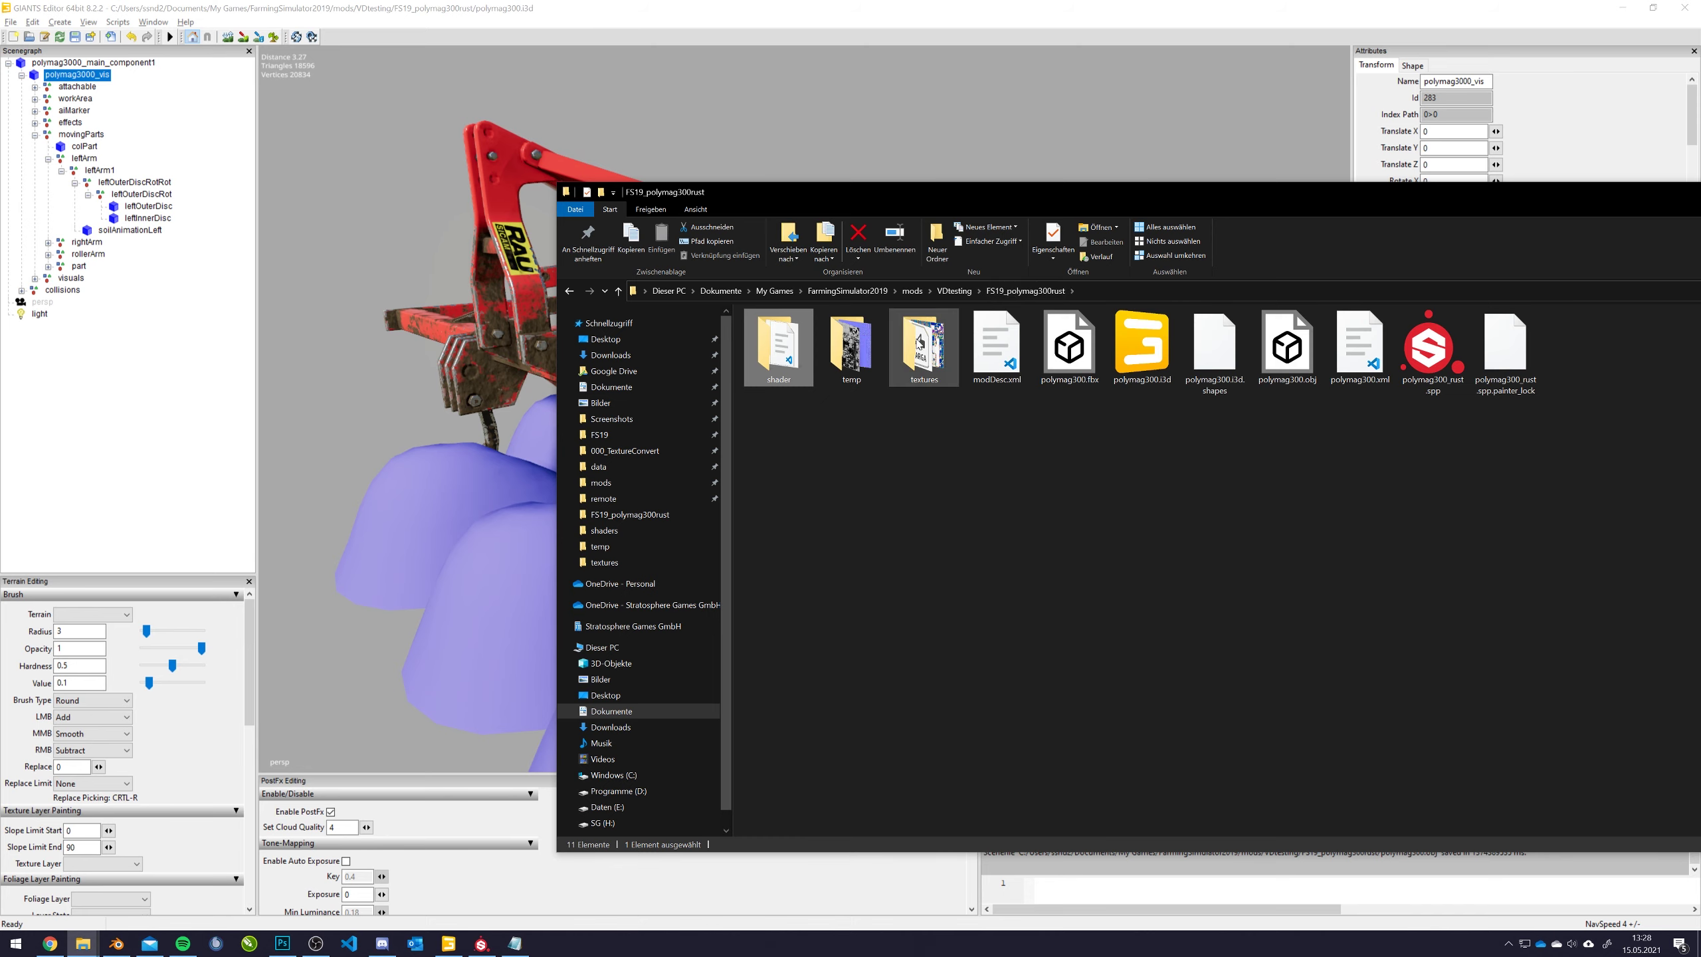
mouse_move(849, 356)
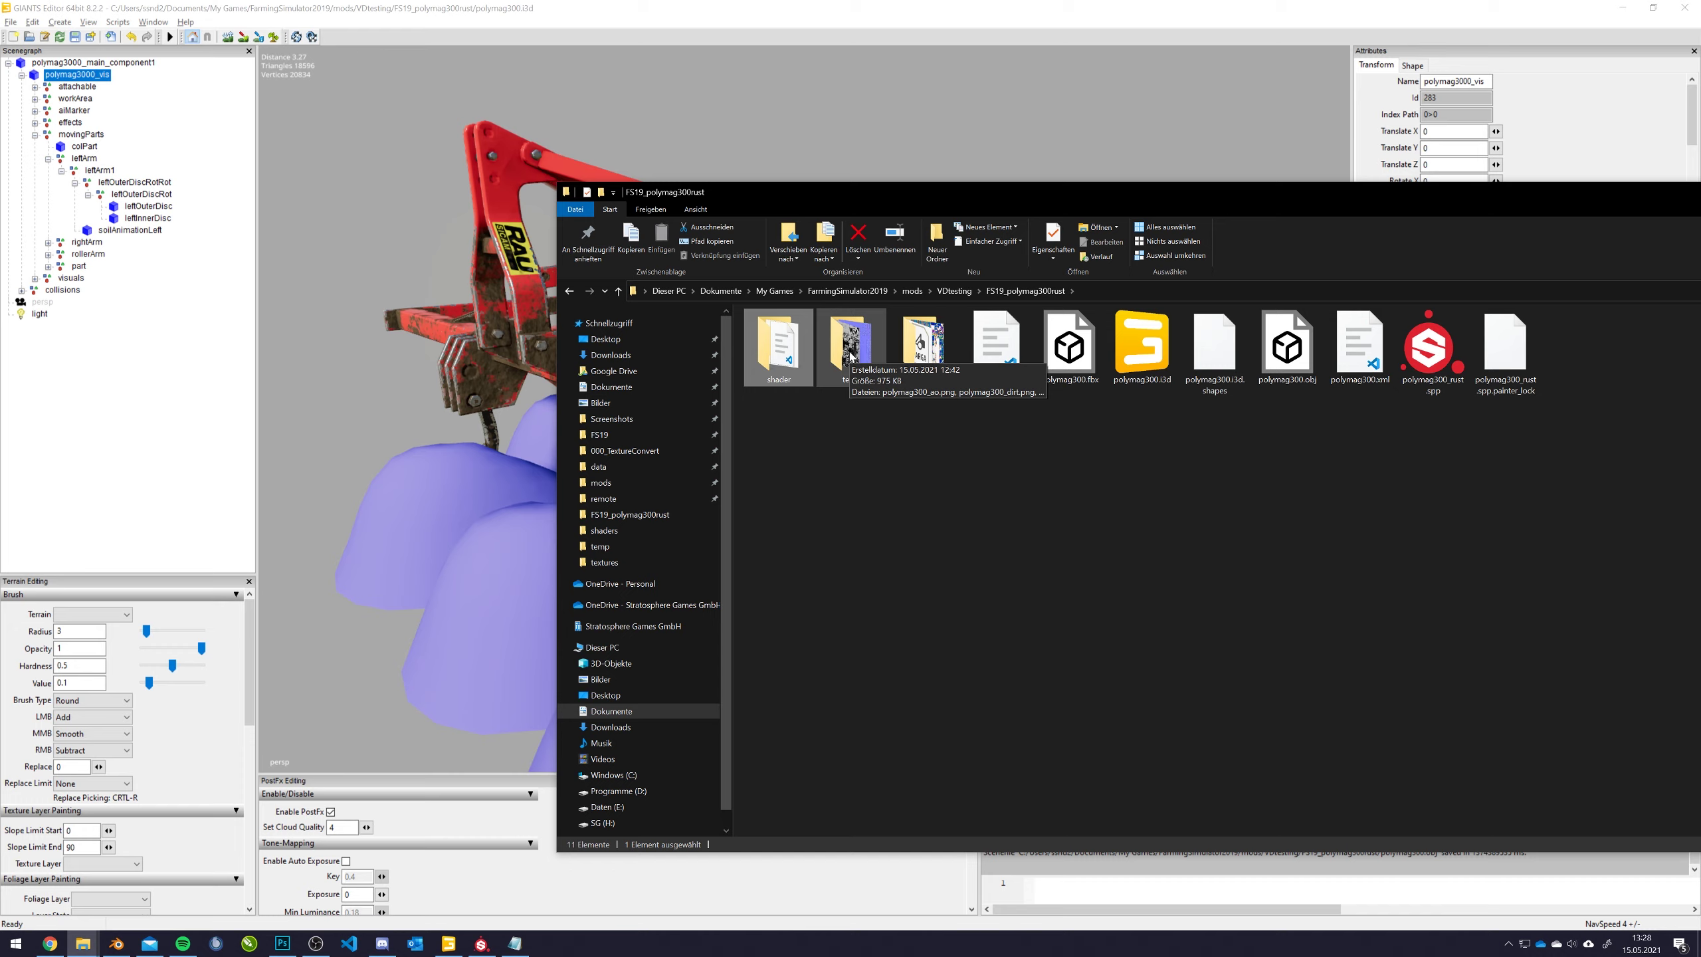
Replace the material's custom shader with the mod's shader/vehicleShader.xml
left_click(827, 119)
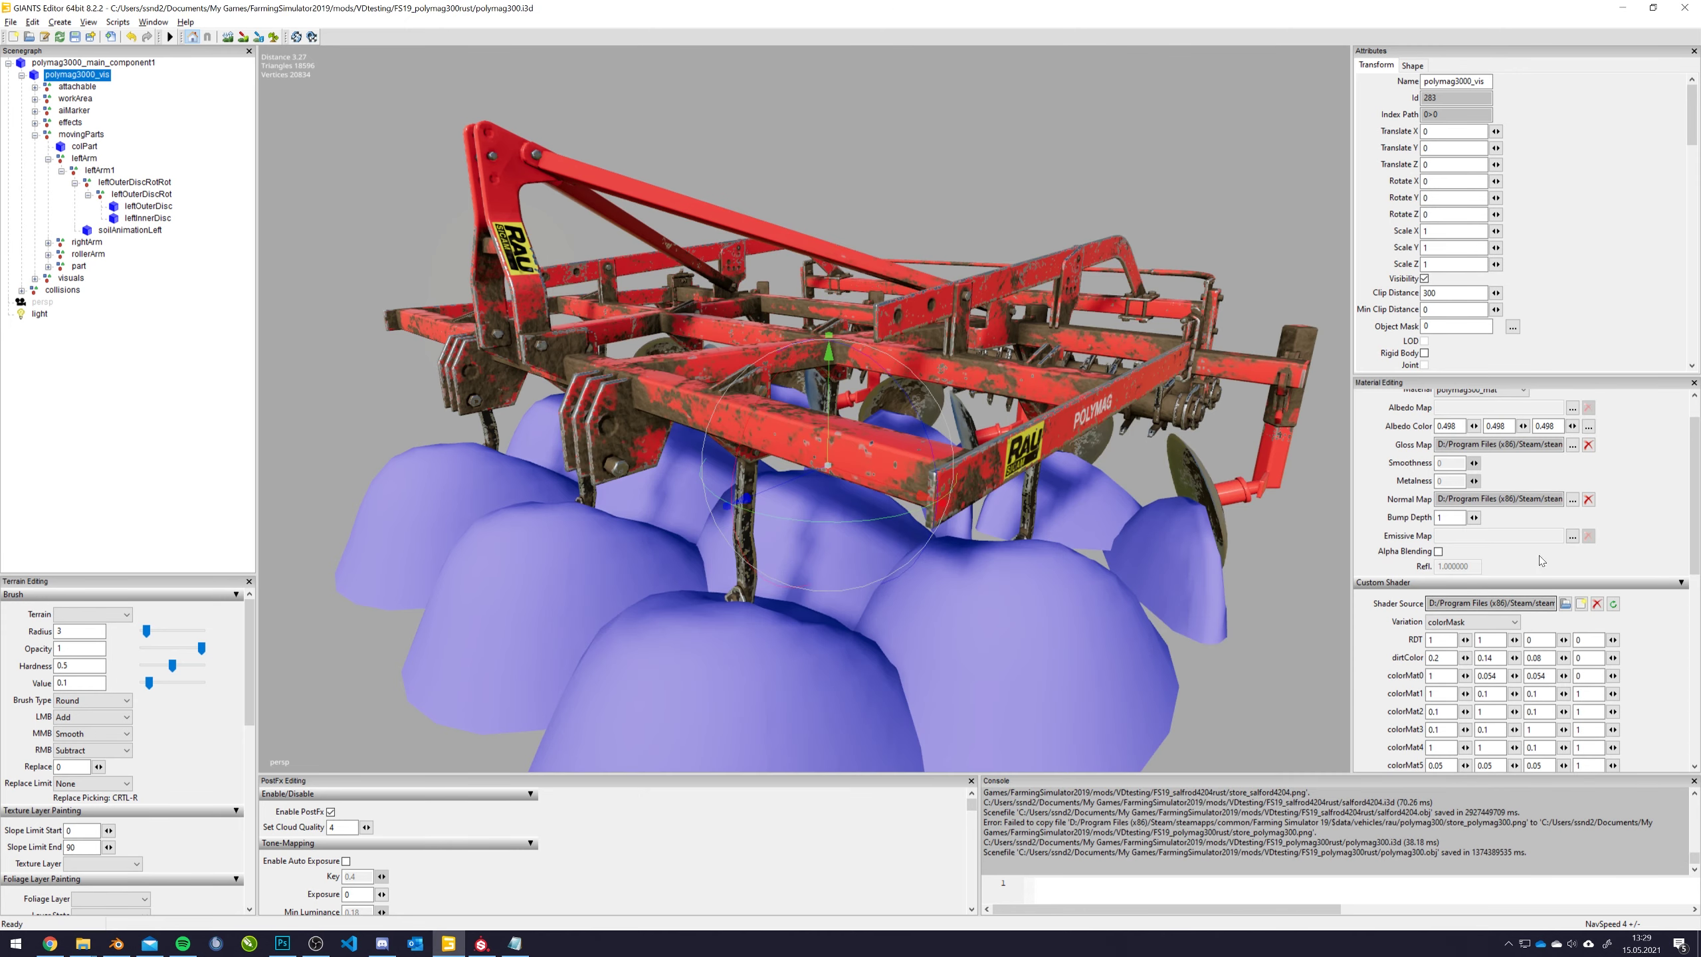
left_click(1583, 605)
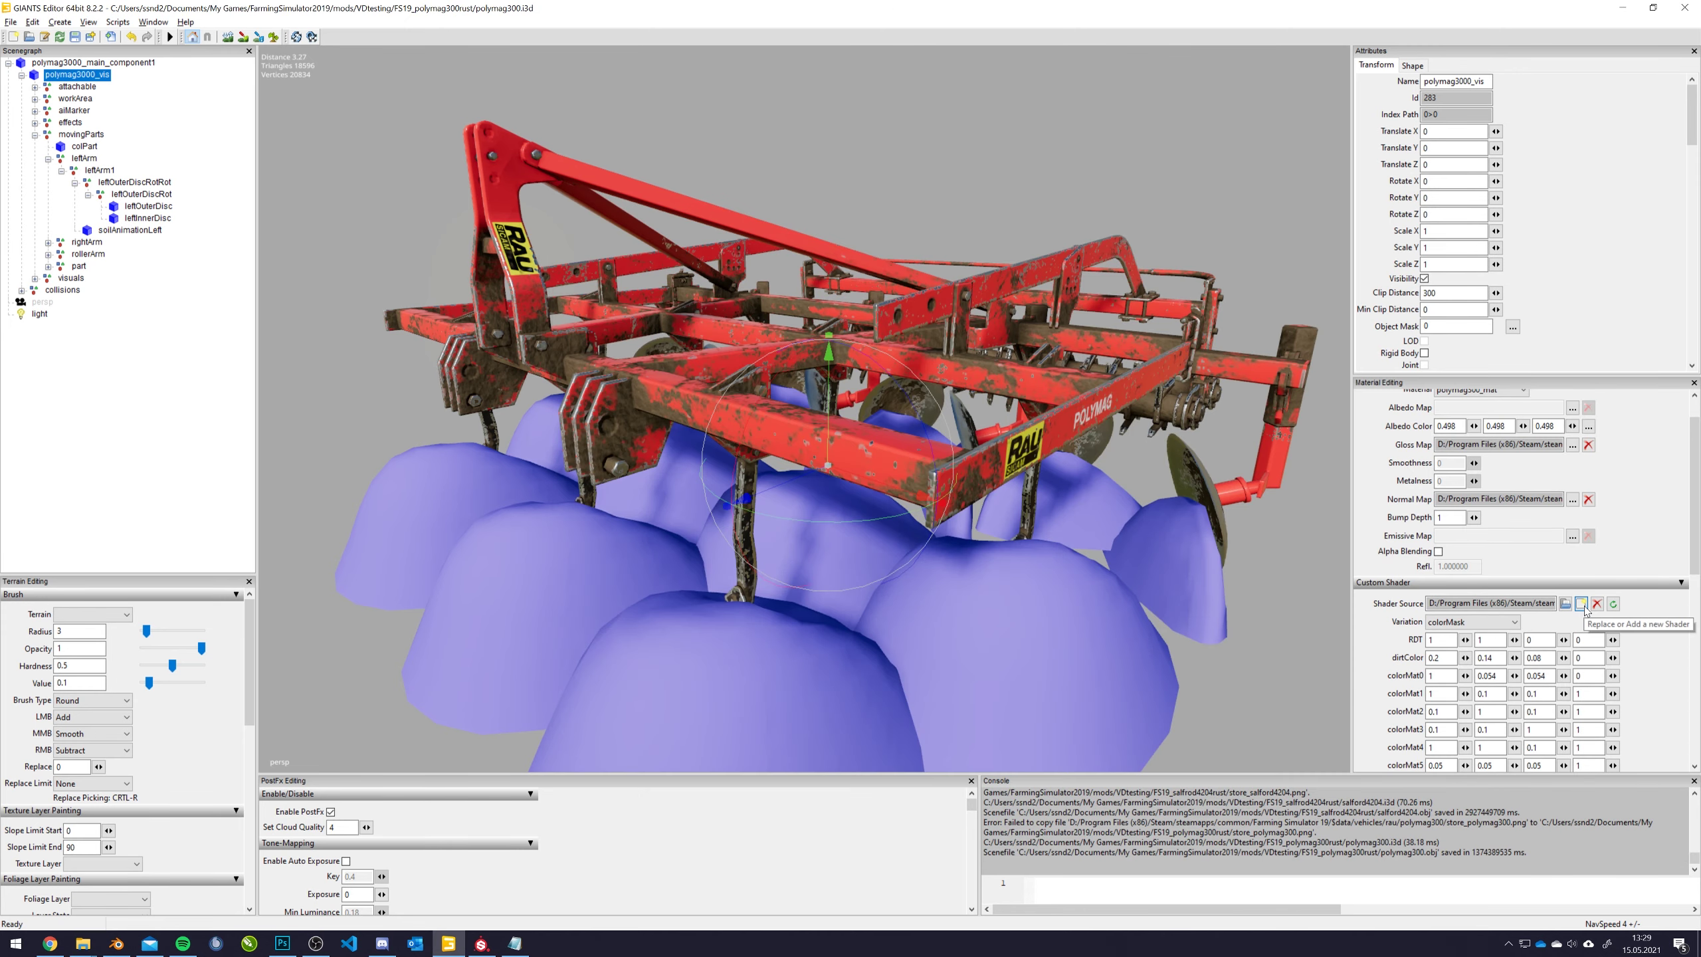
double_click(228, 138)
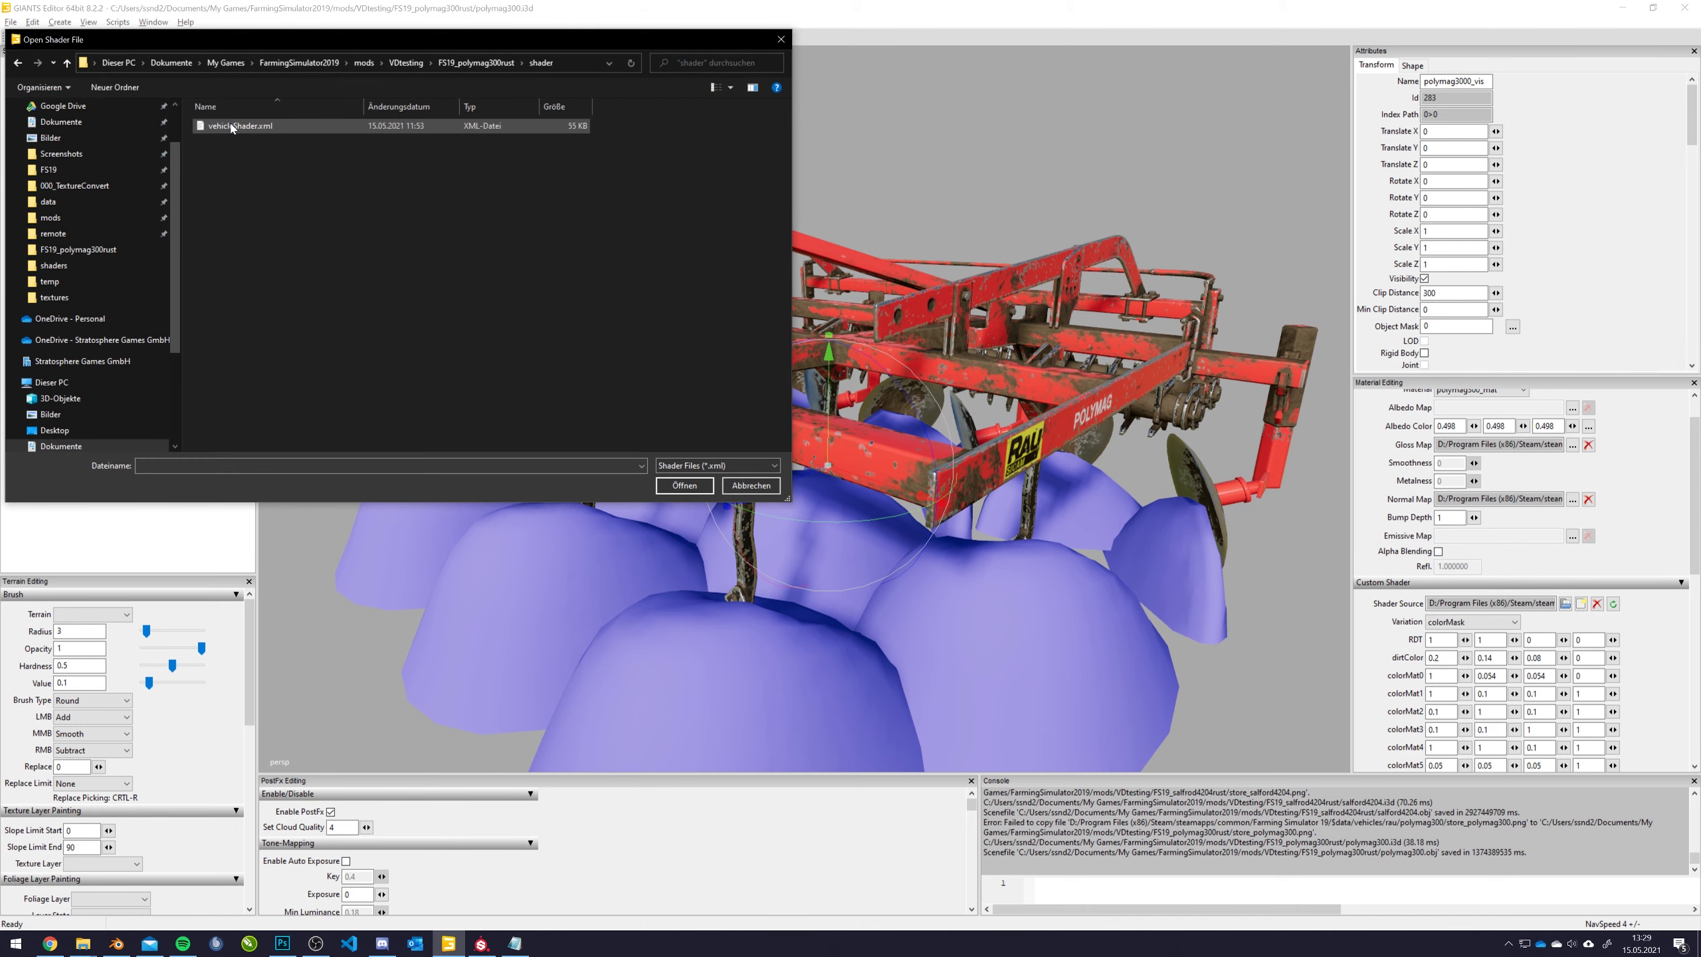
left_click(232, 127)
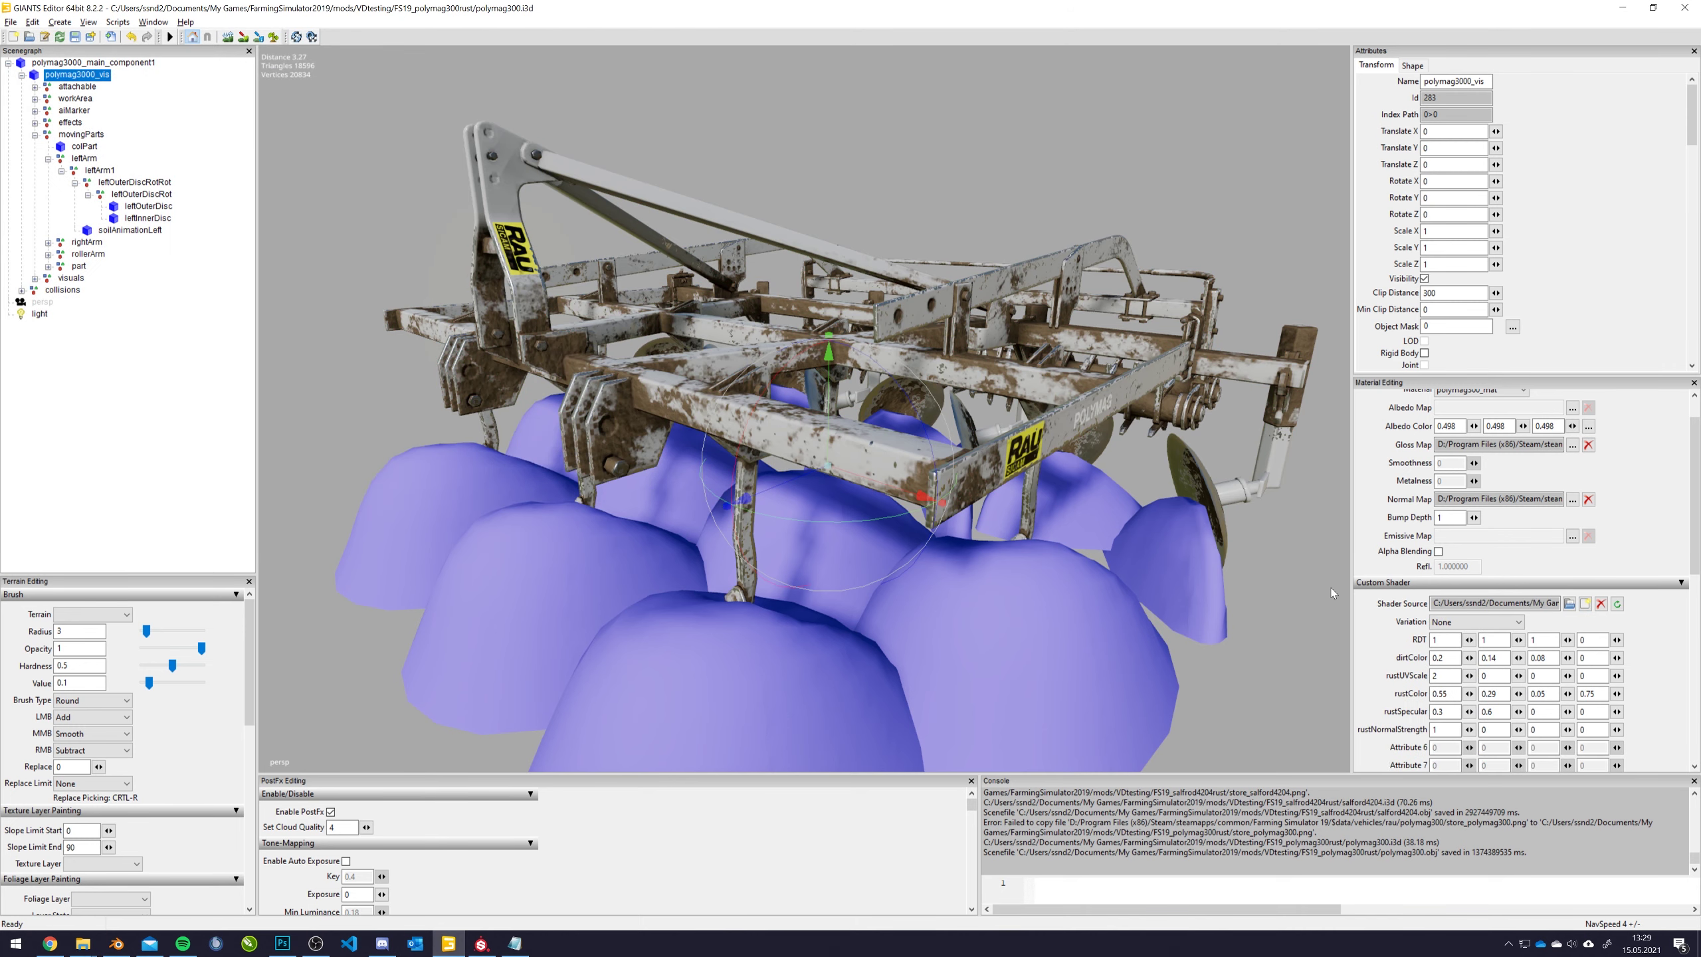
Set the shader Variation to specularAlpha_colorMask and view the rusted cultivator
left_click(1447, 623)
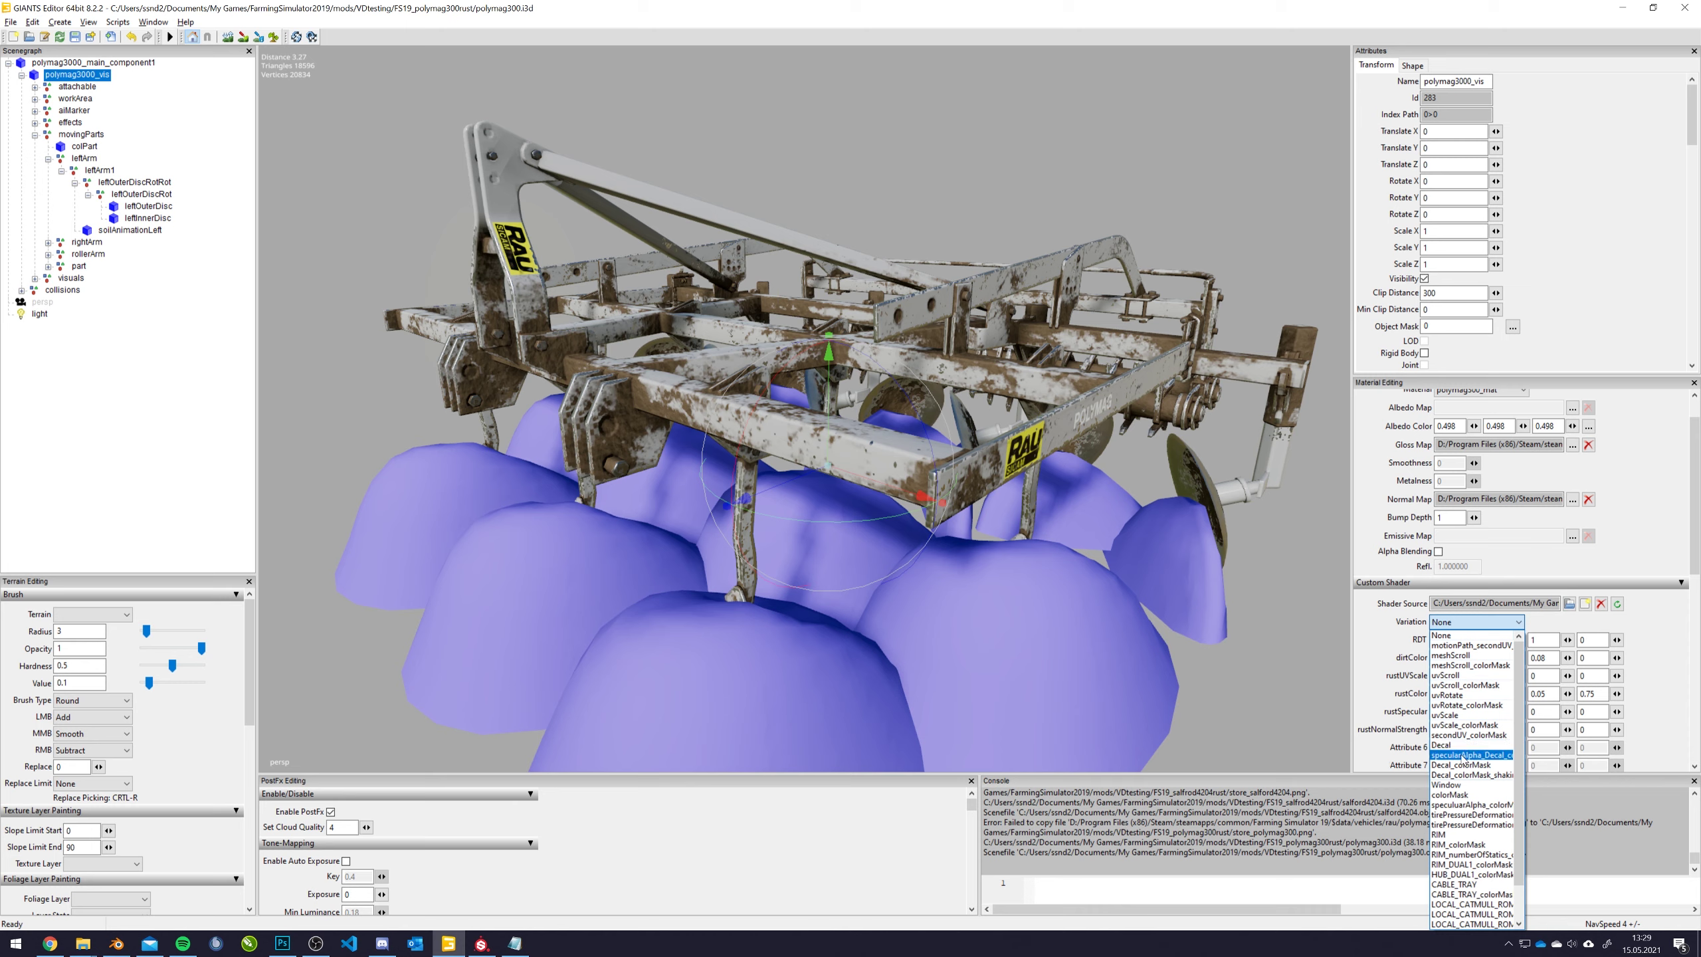
mouse_move(1518, 794)
left_mouse_down()
mouse_move(1522, 825)
mouse_move(1517, 797)
left_mouse_up()
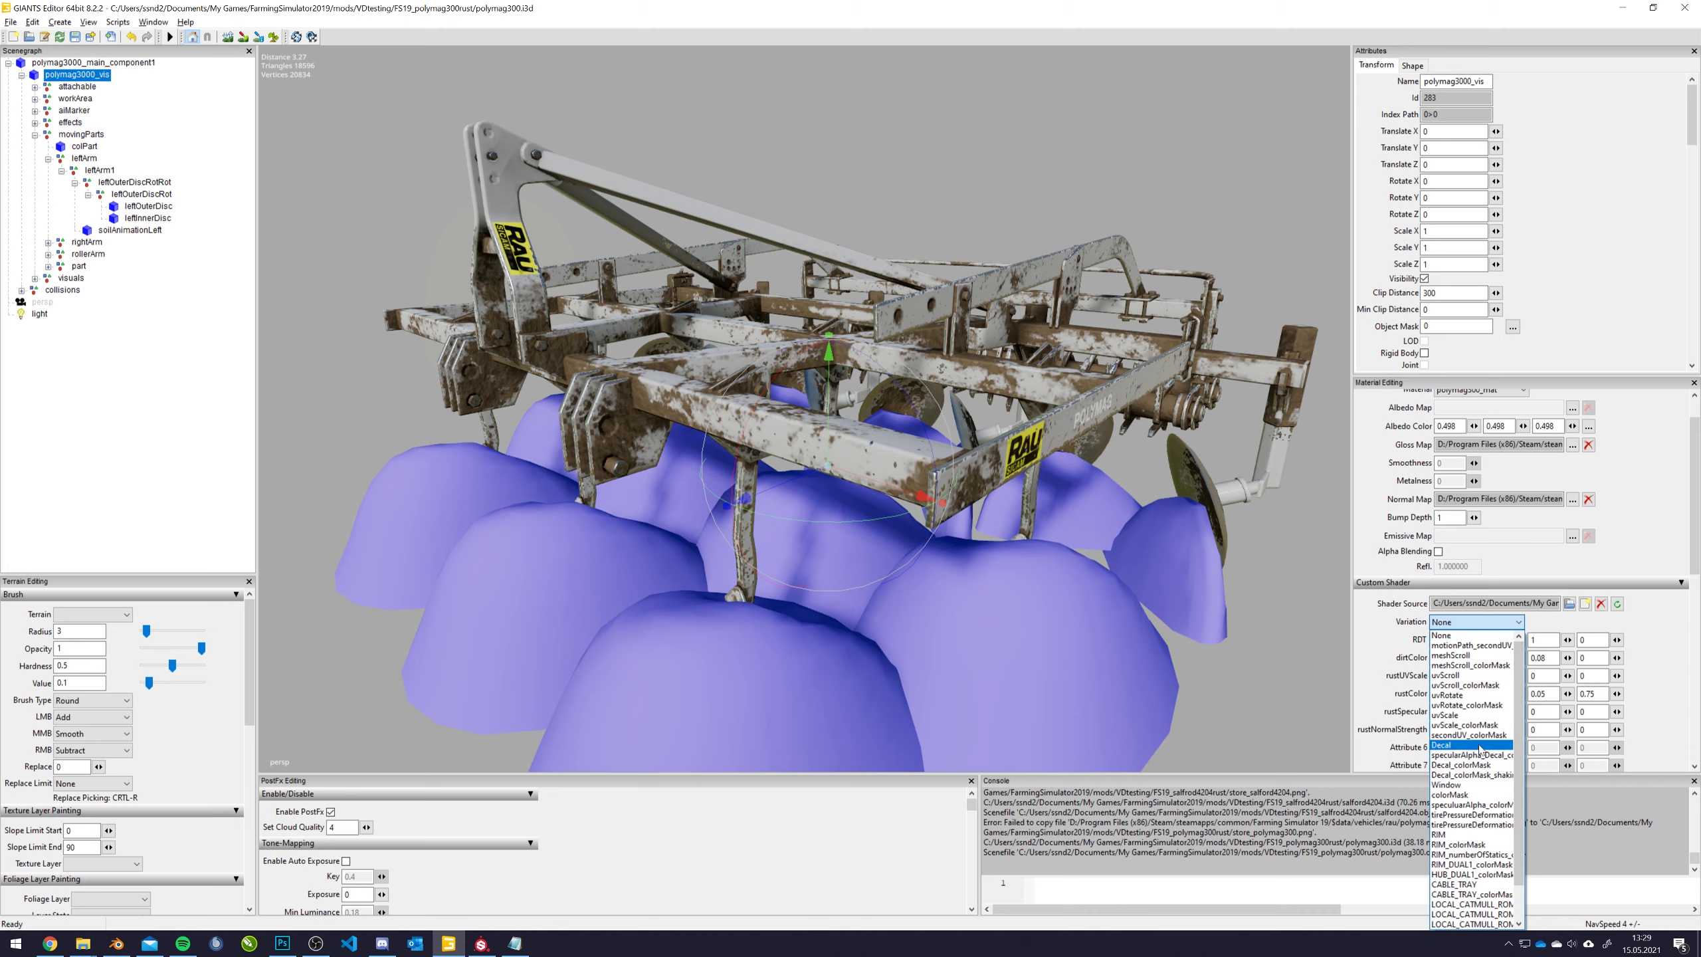
left_click(1461, 807)
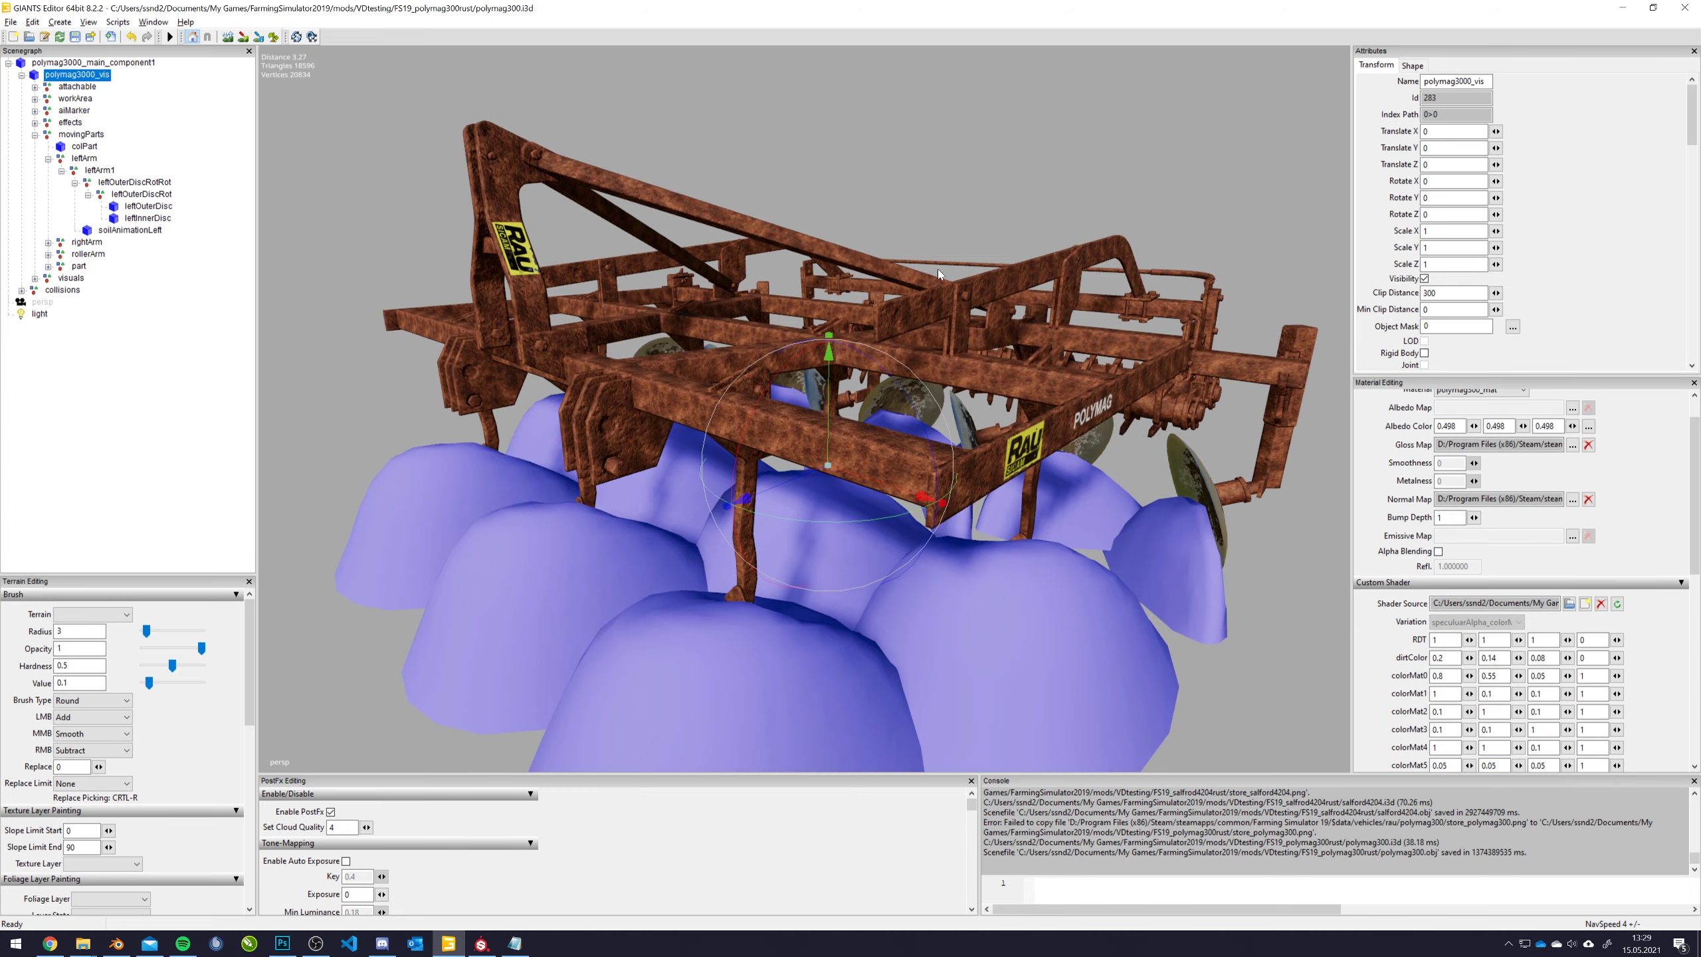
middle_click_drag(524, 175, 682, 270)
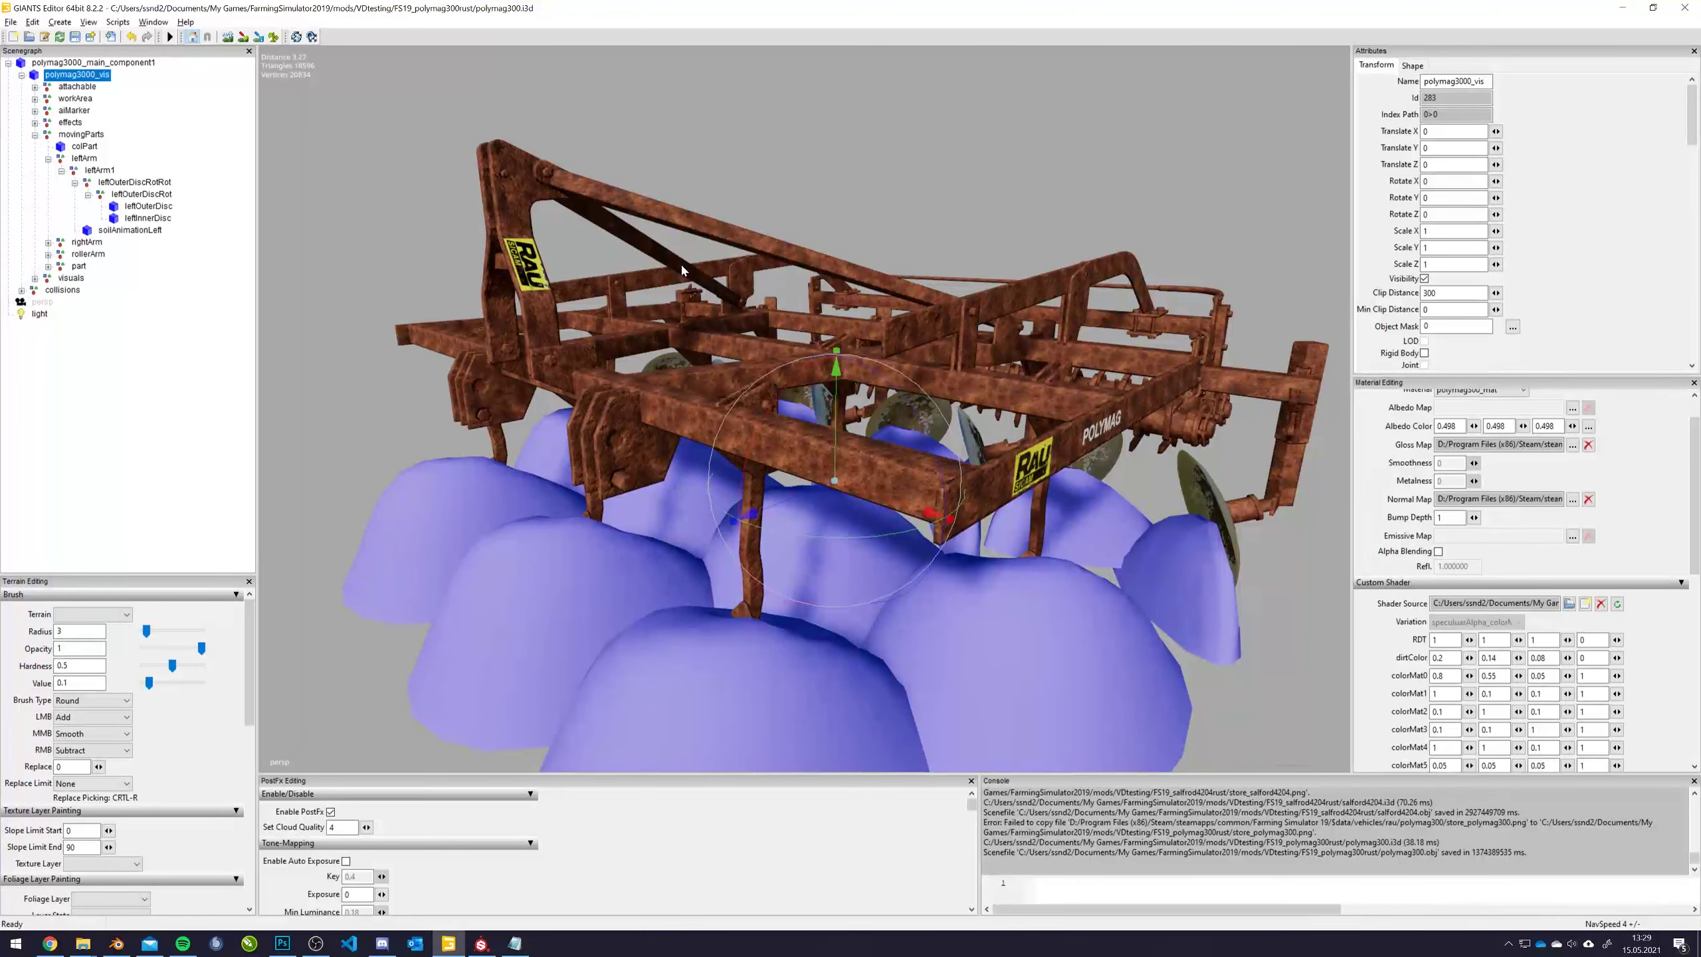
triple_click(1500, 445)
Load FS19_polymag300rust/textures/polymag300_specular.dds as the Gloss Map and close the preview
left_click(1572, 446)
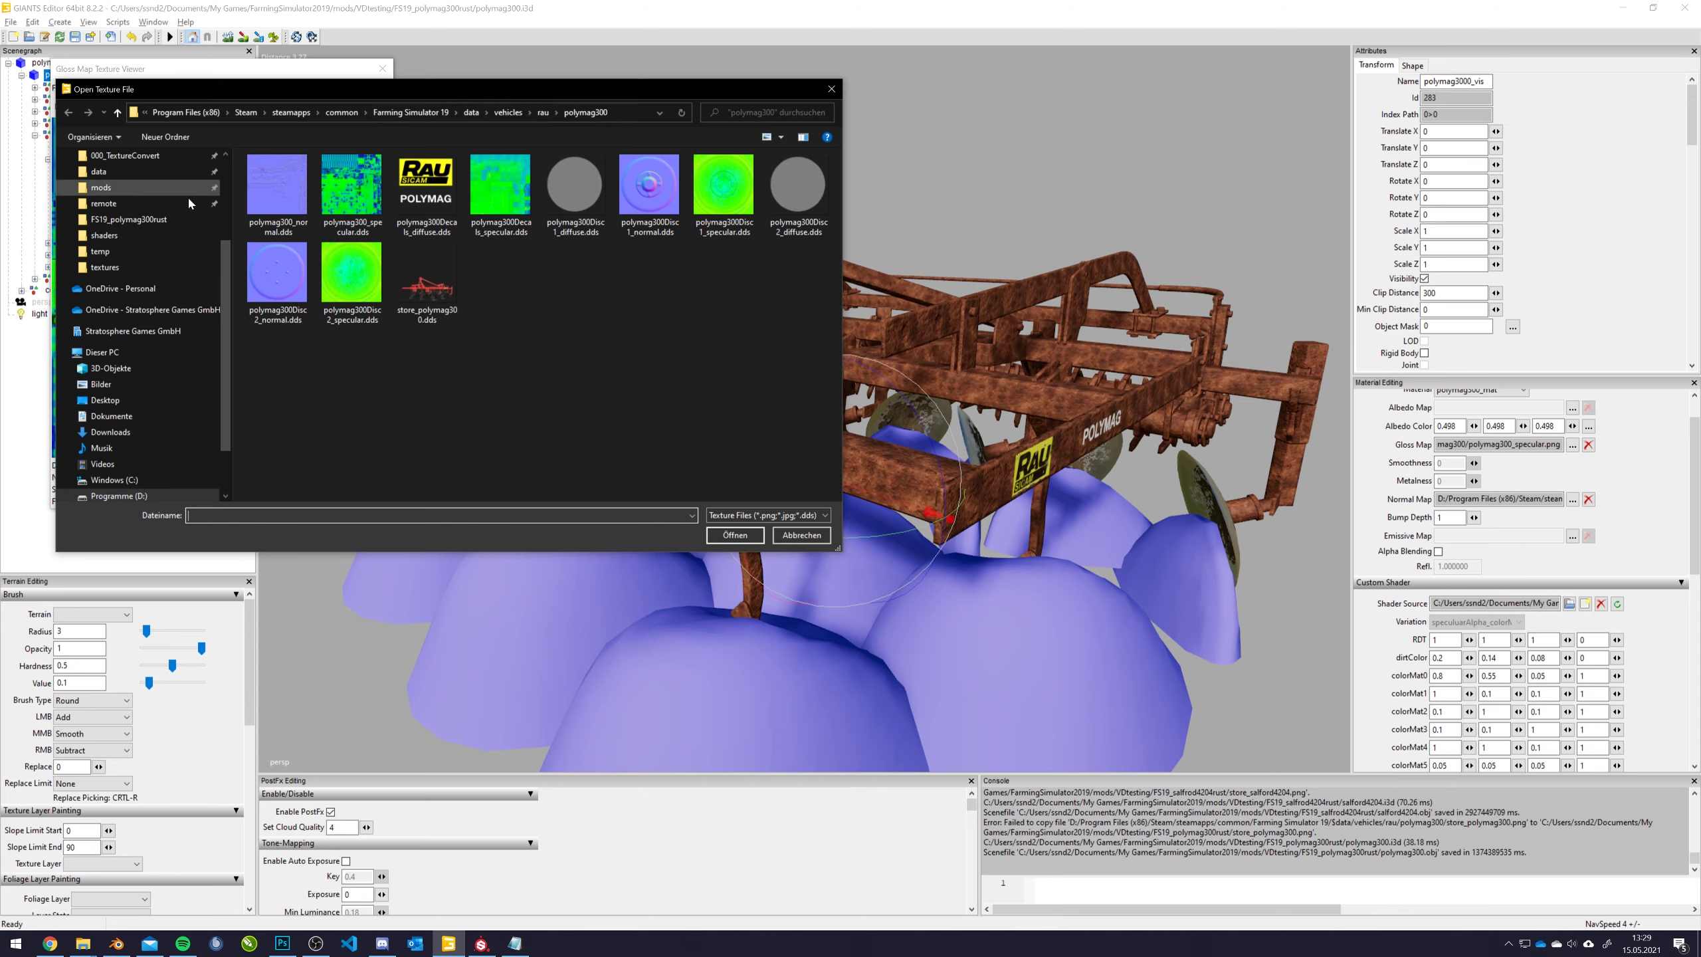
left_click(129, 219)
double_click(423, 193)
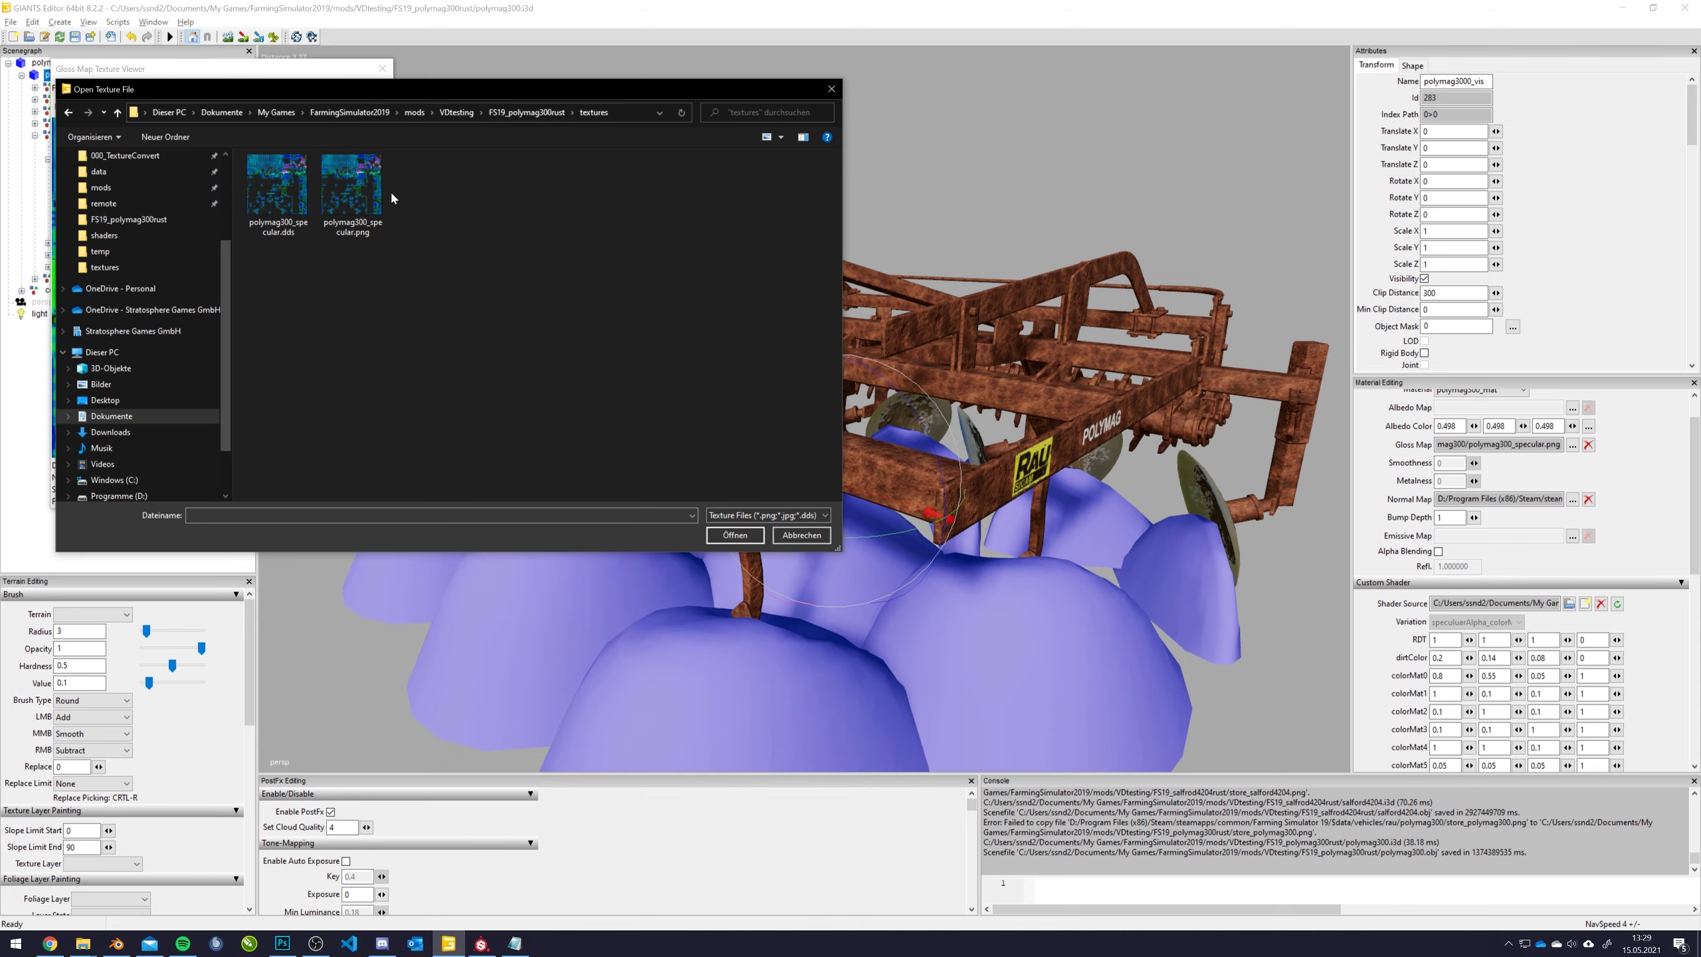
left_click(284, 203)
double_click(284, 203)
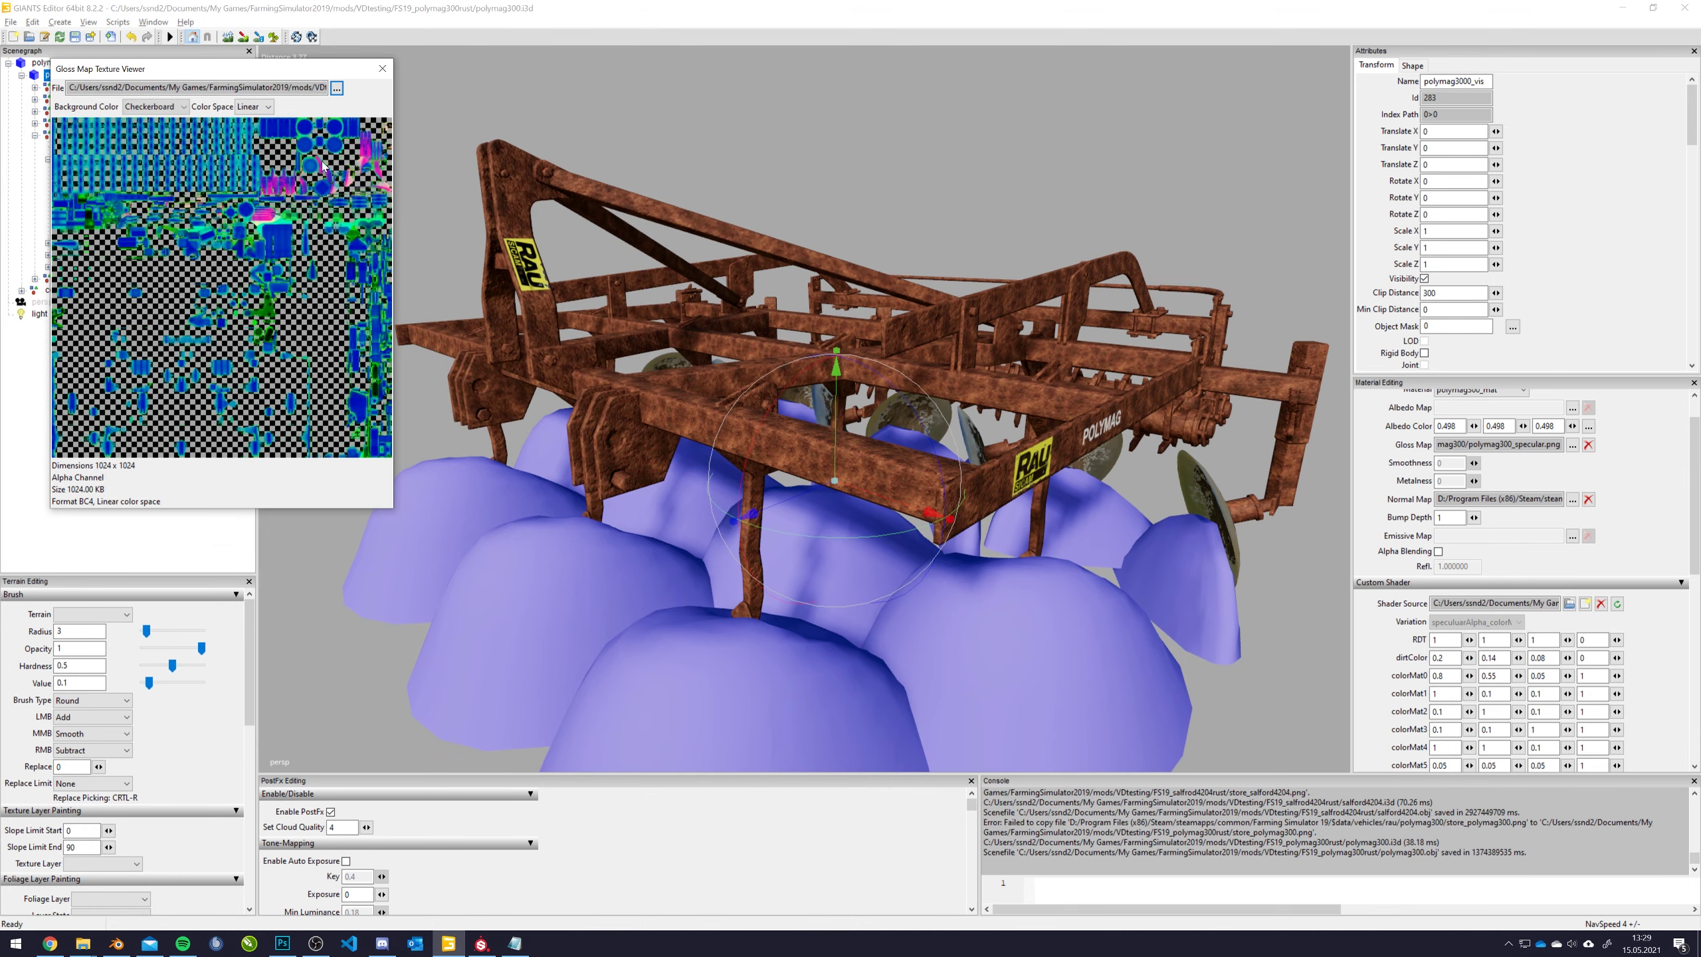
left_click(381, 69)
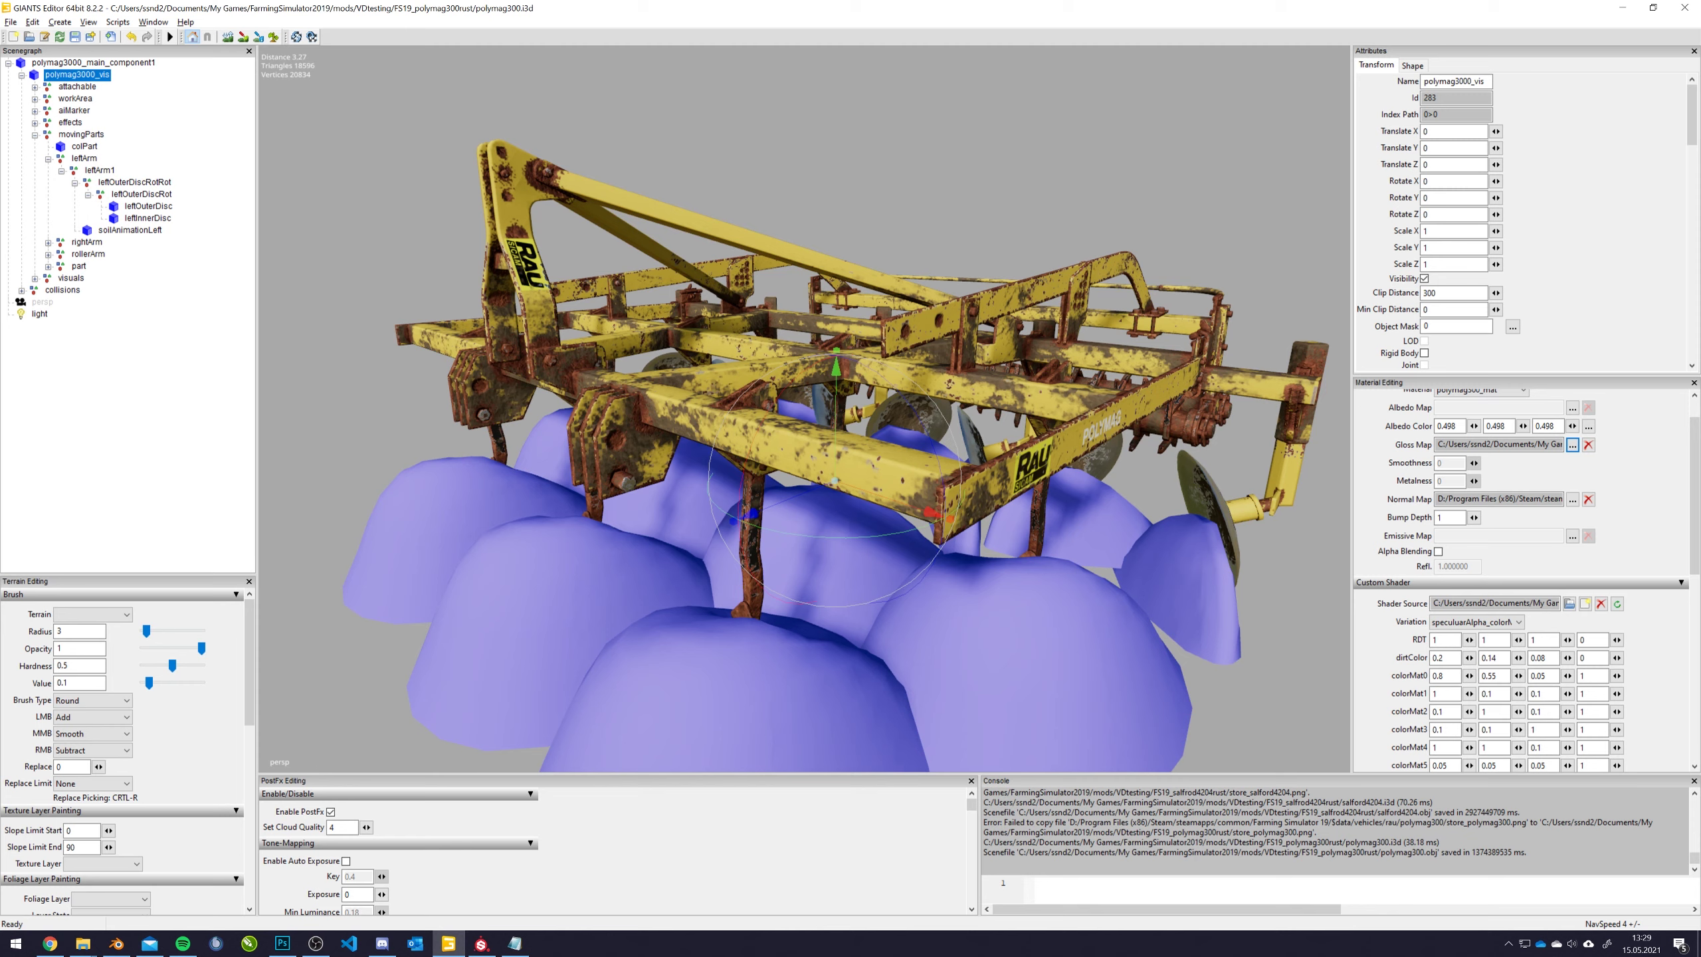
Enter 1, 0.054, 0.054 as colorMat0's three values to repaint the cultivator red
key("alt+Tab")
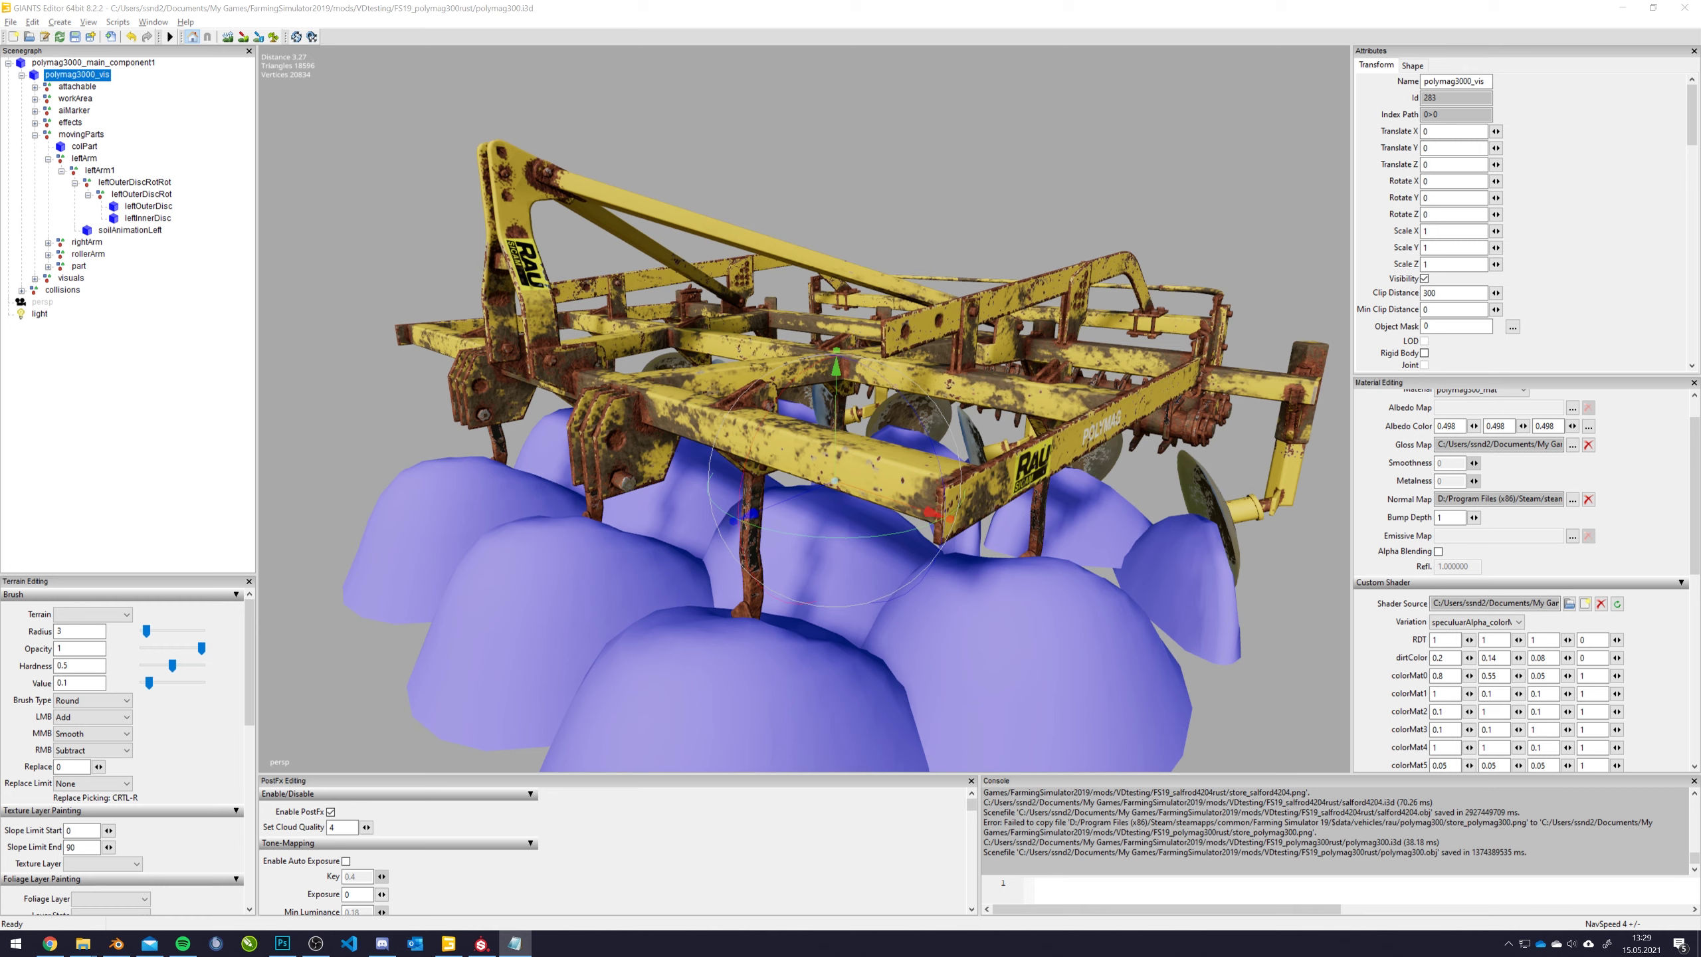
left_click(1398, 675)
type("1")
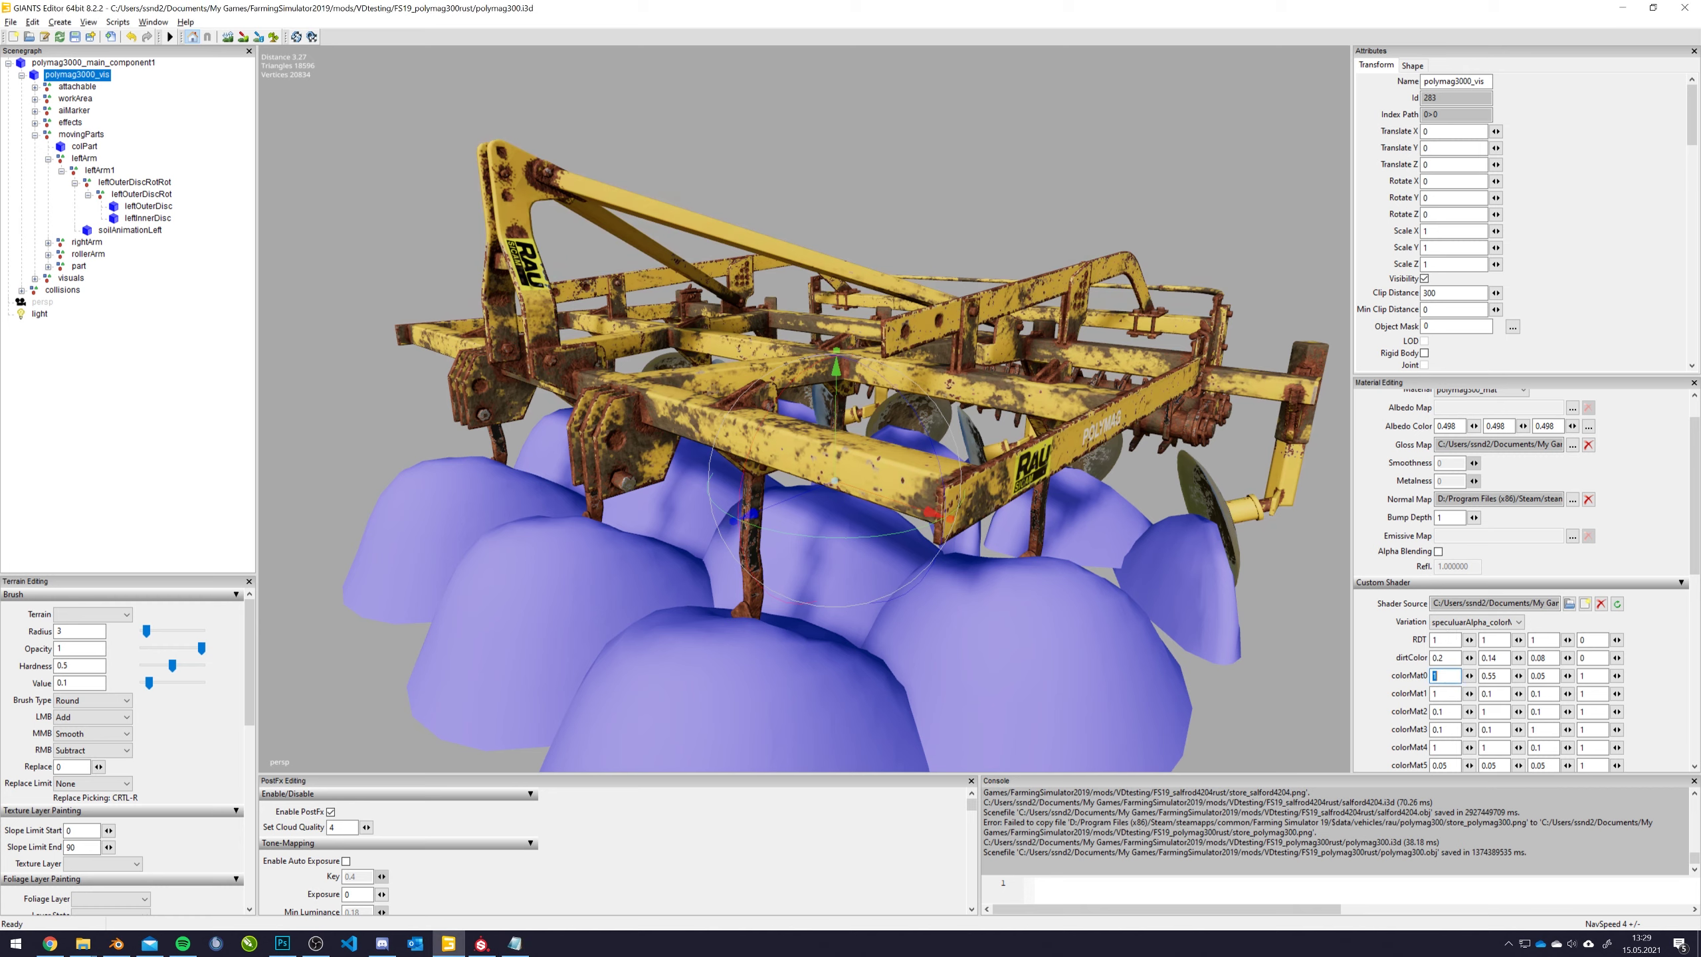
key("Tab")
type("0.054")
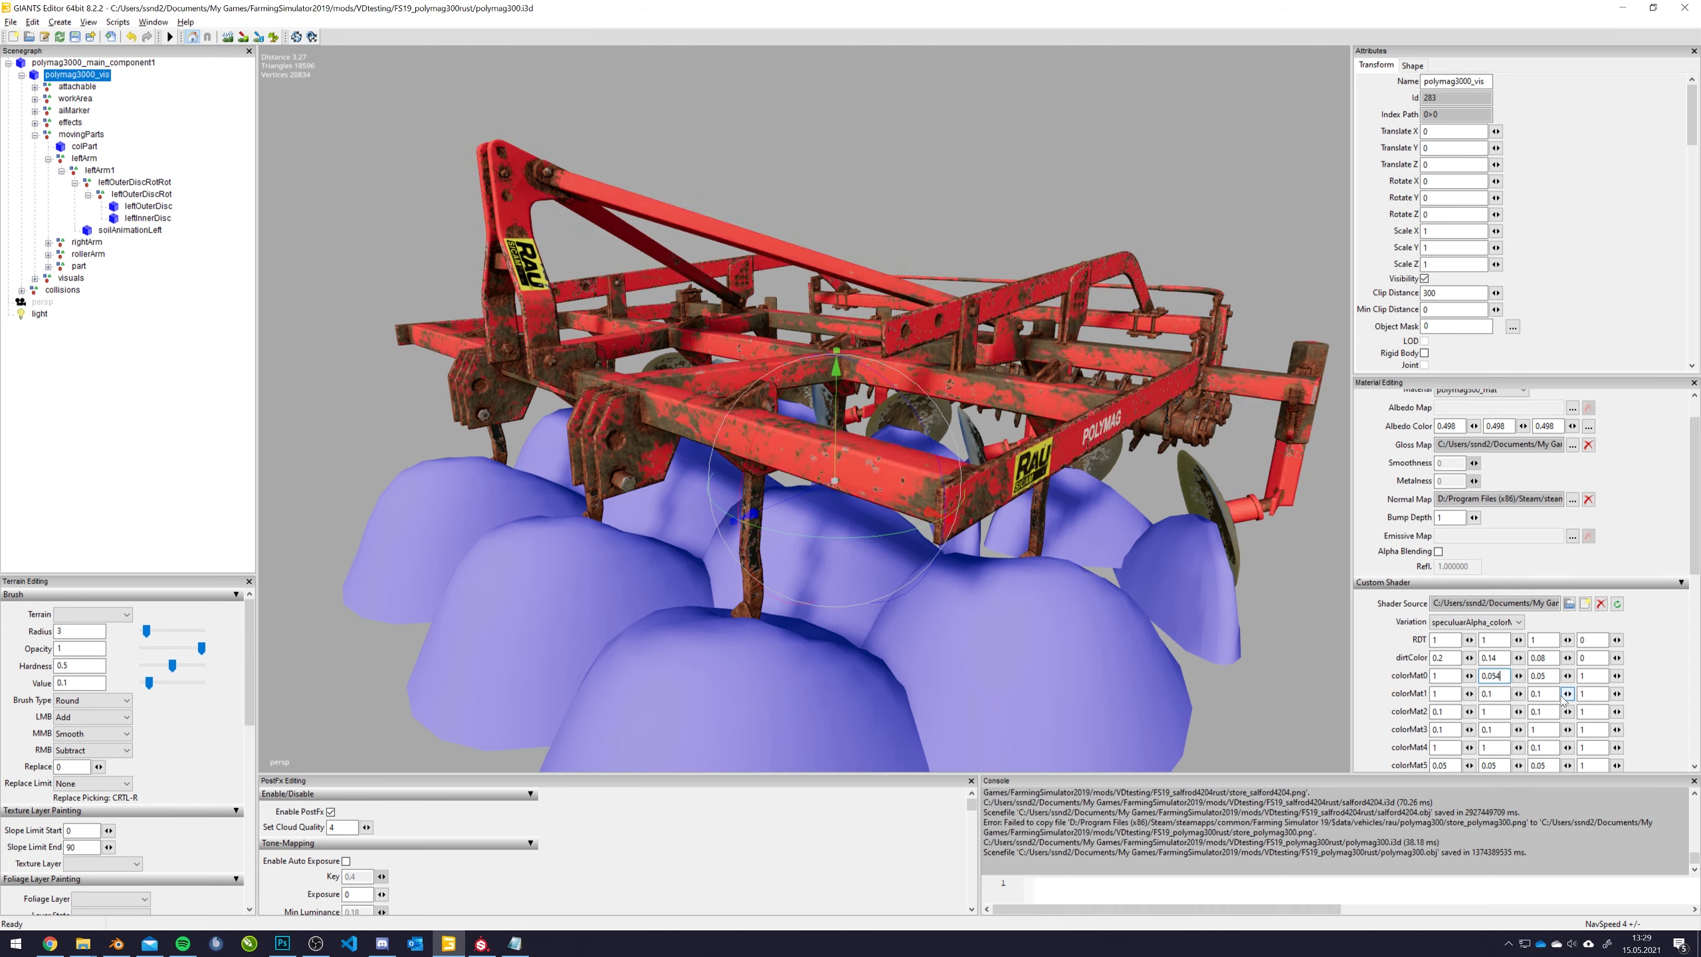
key("Tab")
type("0.054")
key("Tab")
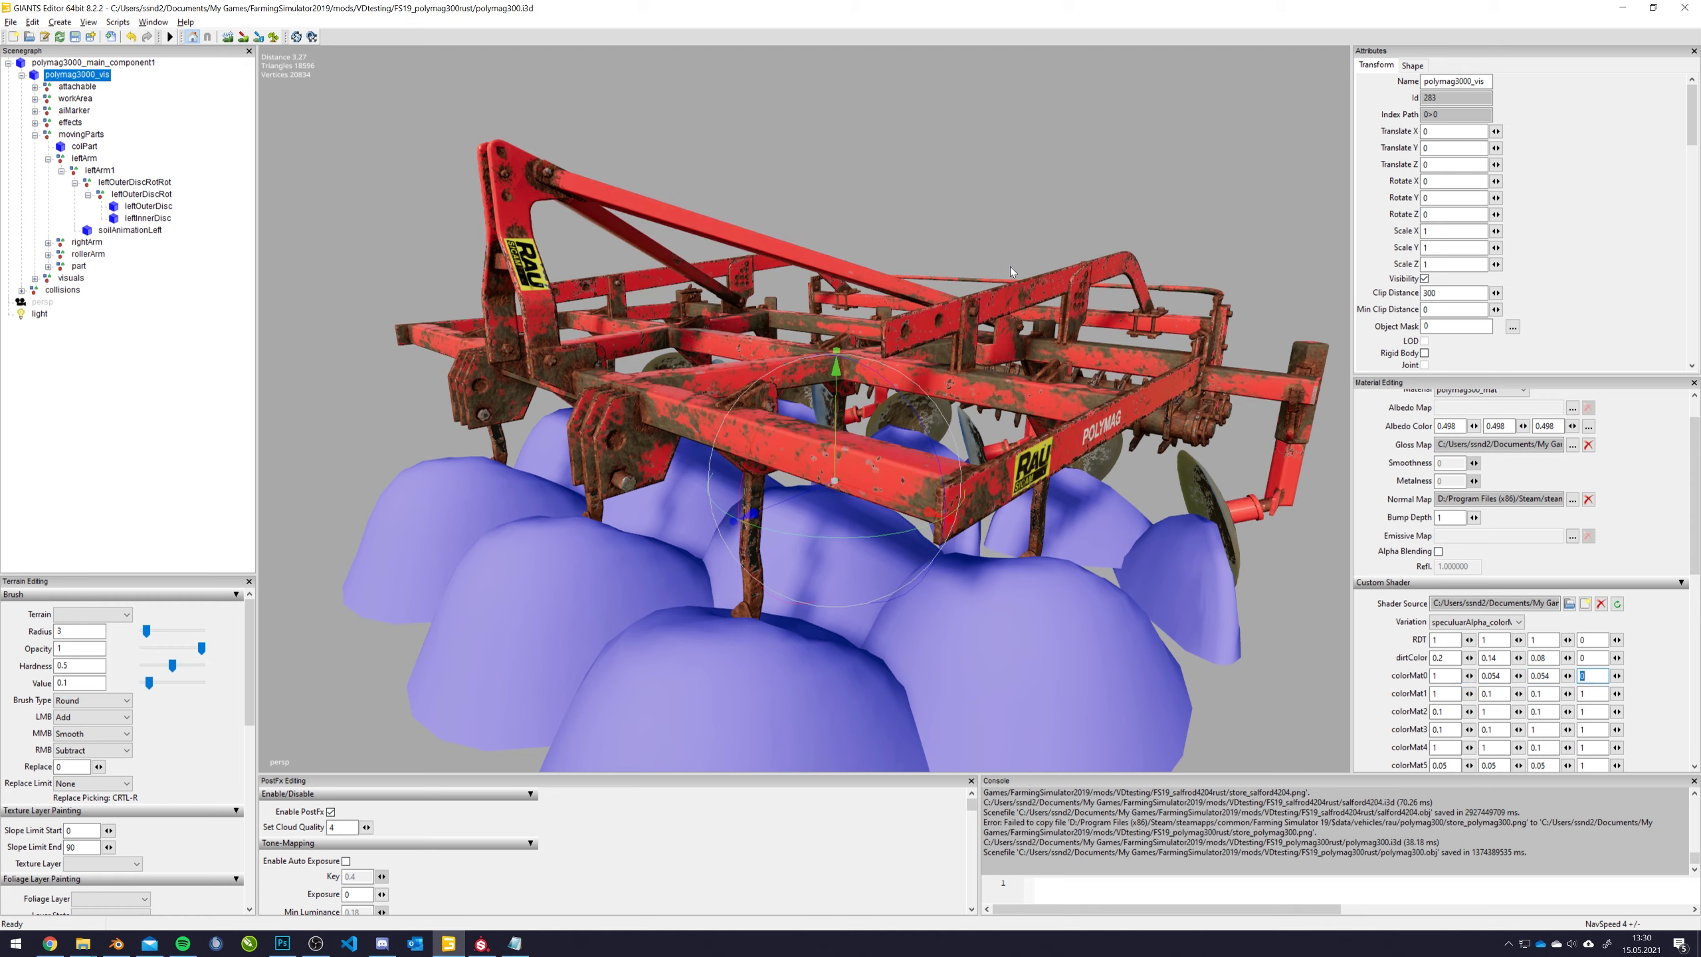
scroll(1649, 635, "down", 5)
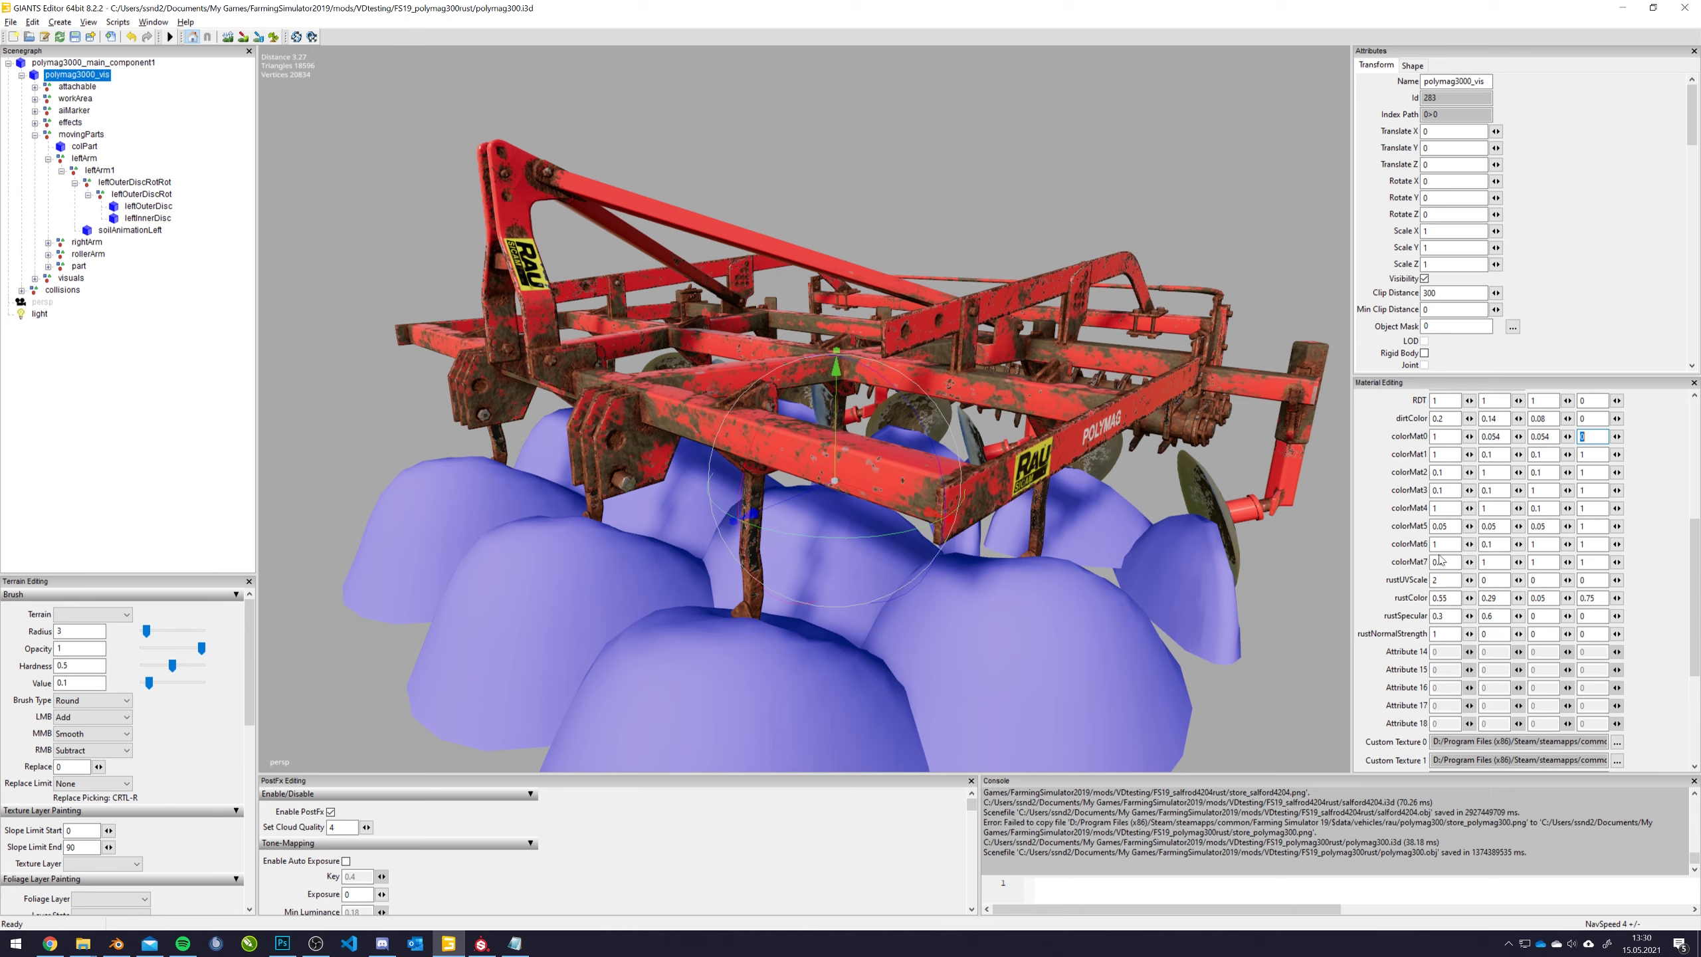
scroll(1389, 569, "up", 3)
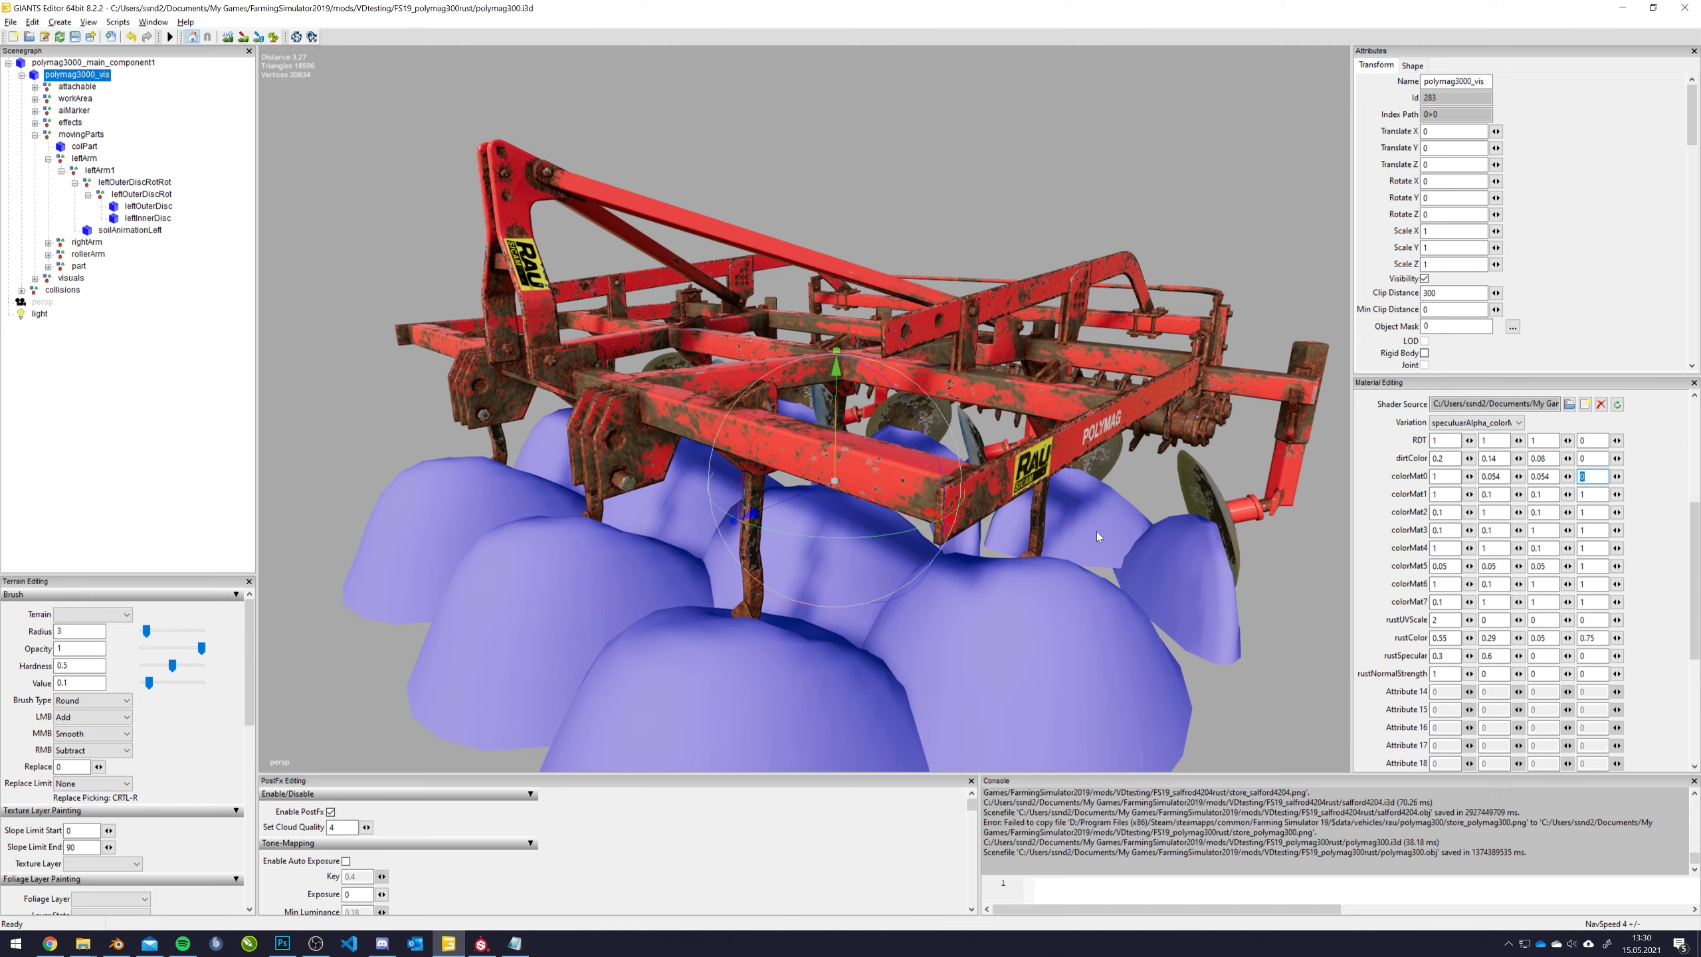
Orbit and zoom toward the rusty tines and blue soilAnimation shapes, then reselect polymag3000_vis
middle_click_drag(975, 478, 1358, 514)
left_click(849, 602)
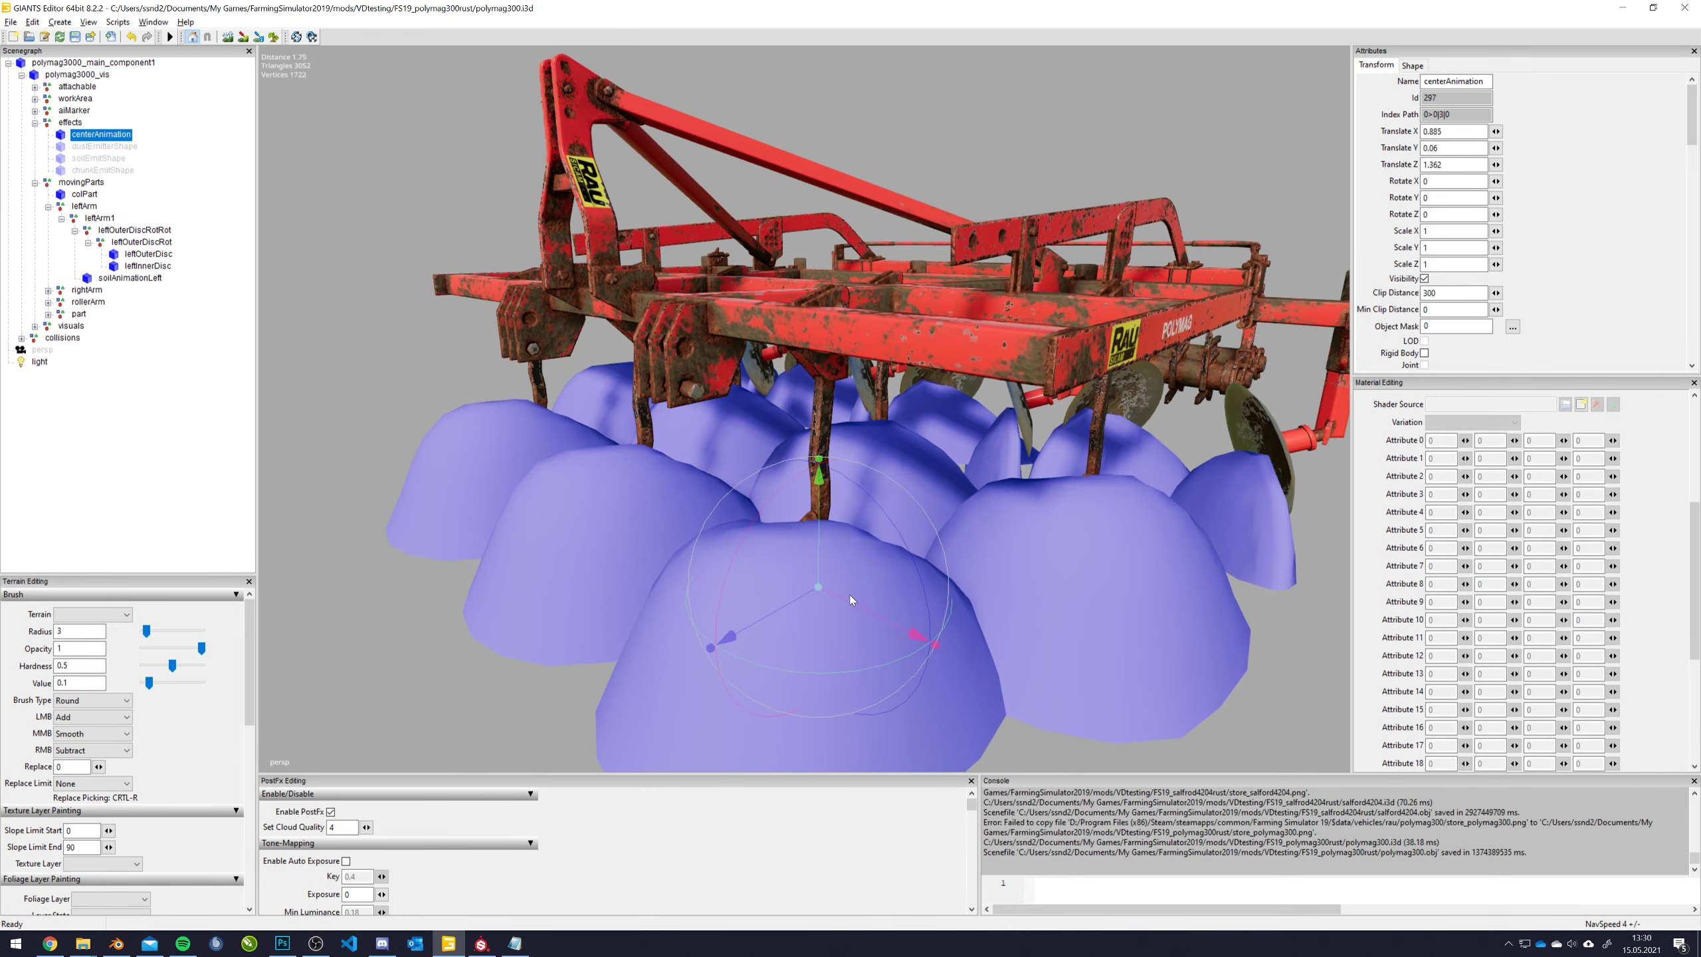
left_click(1234, 533)
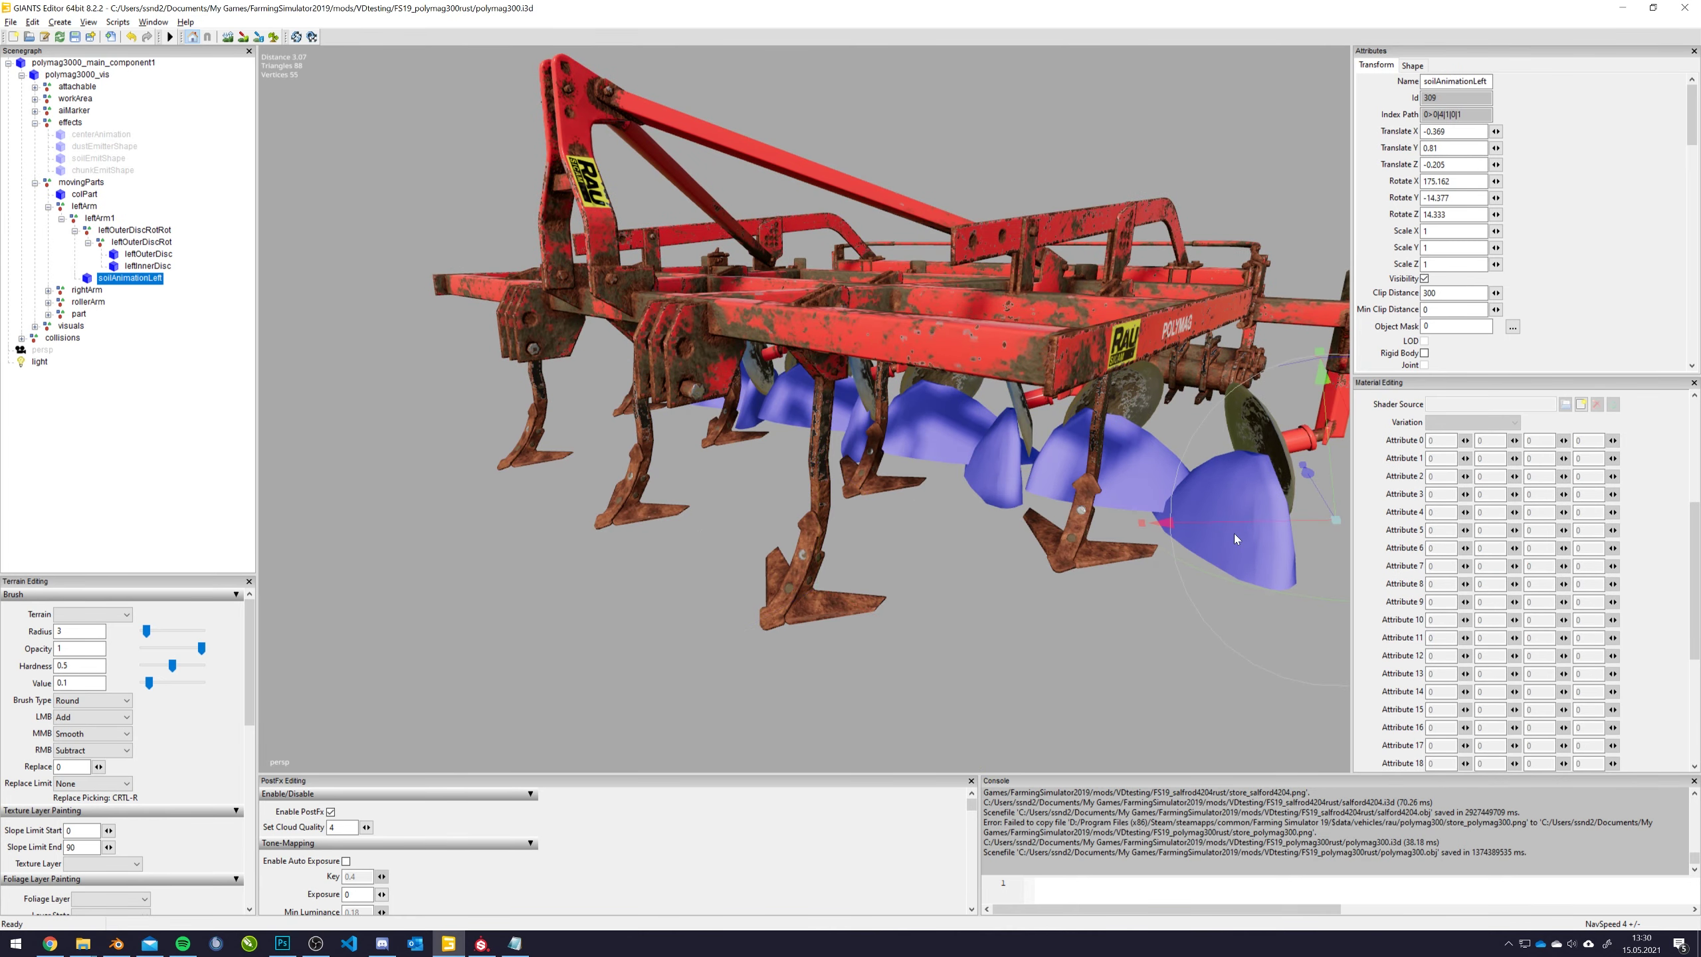
middle_click_drag(1114, 536, 852, 577)
scroll(853, 572, "up", 3)
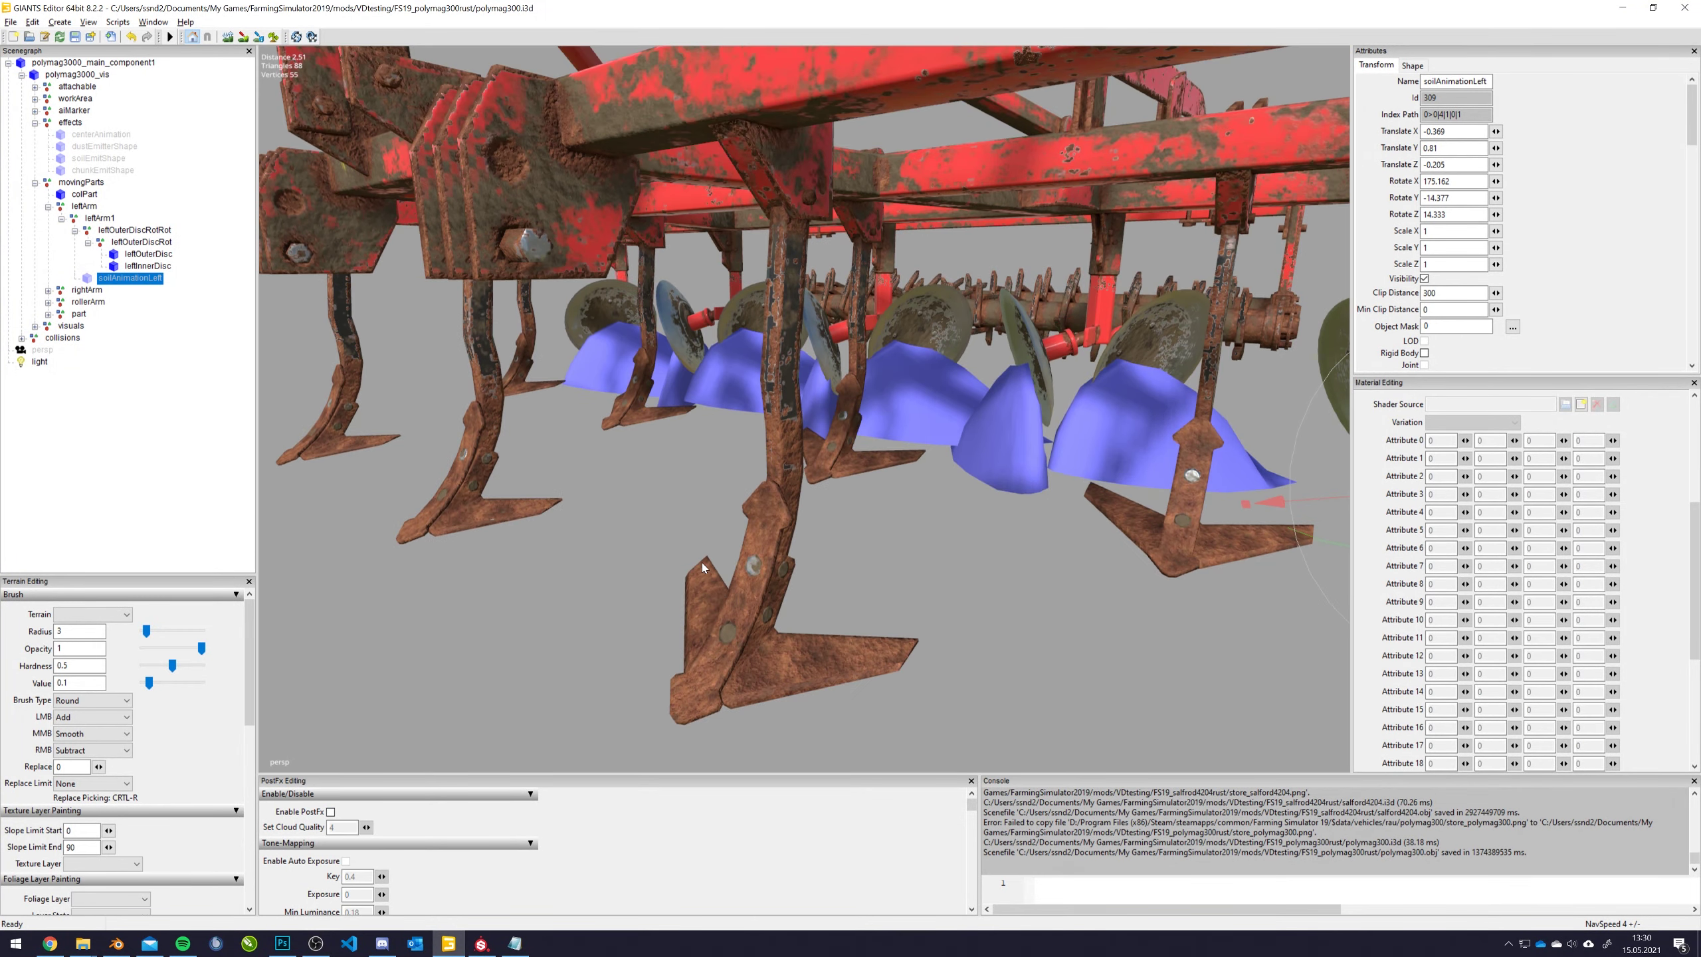
middle_click_drag(702, 563, 754, 572)
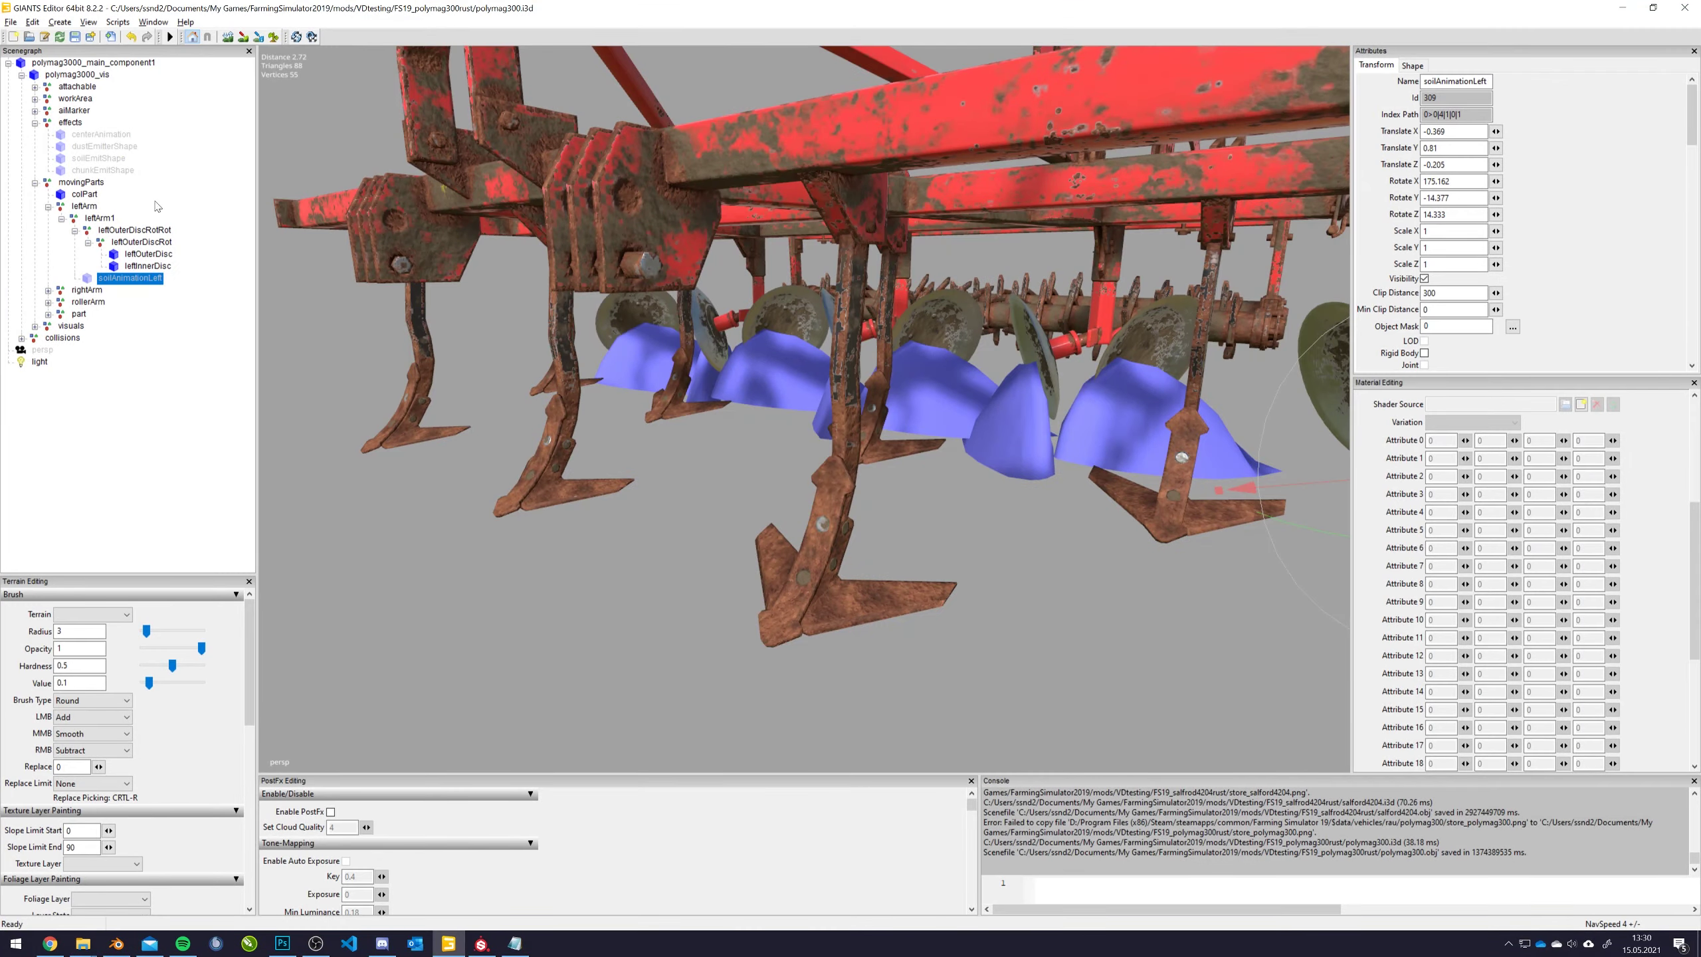
left_click(85, 76)
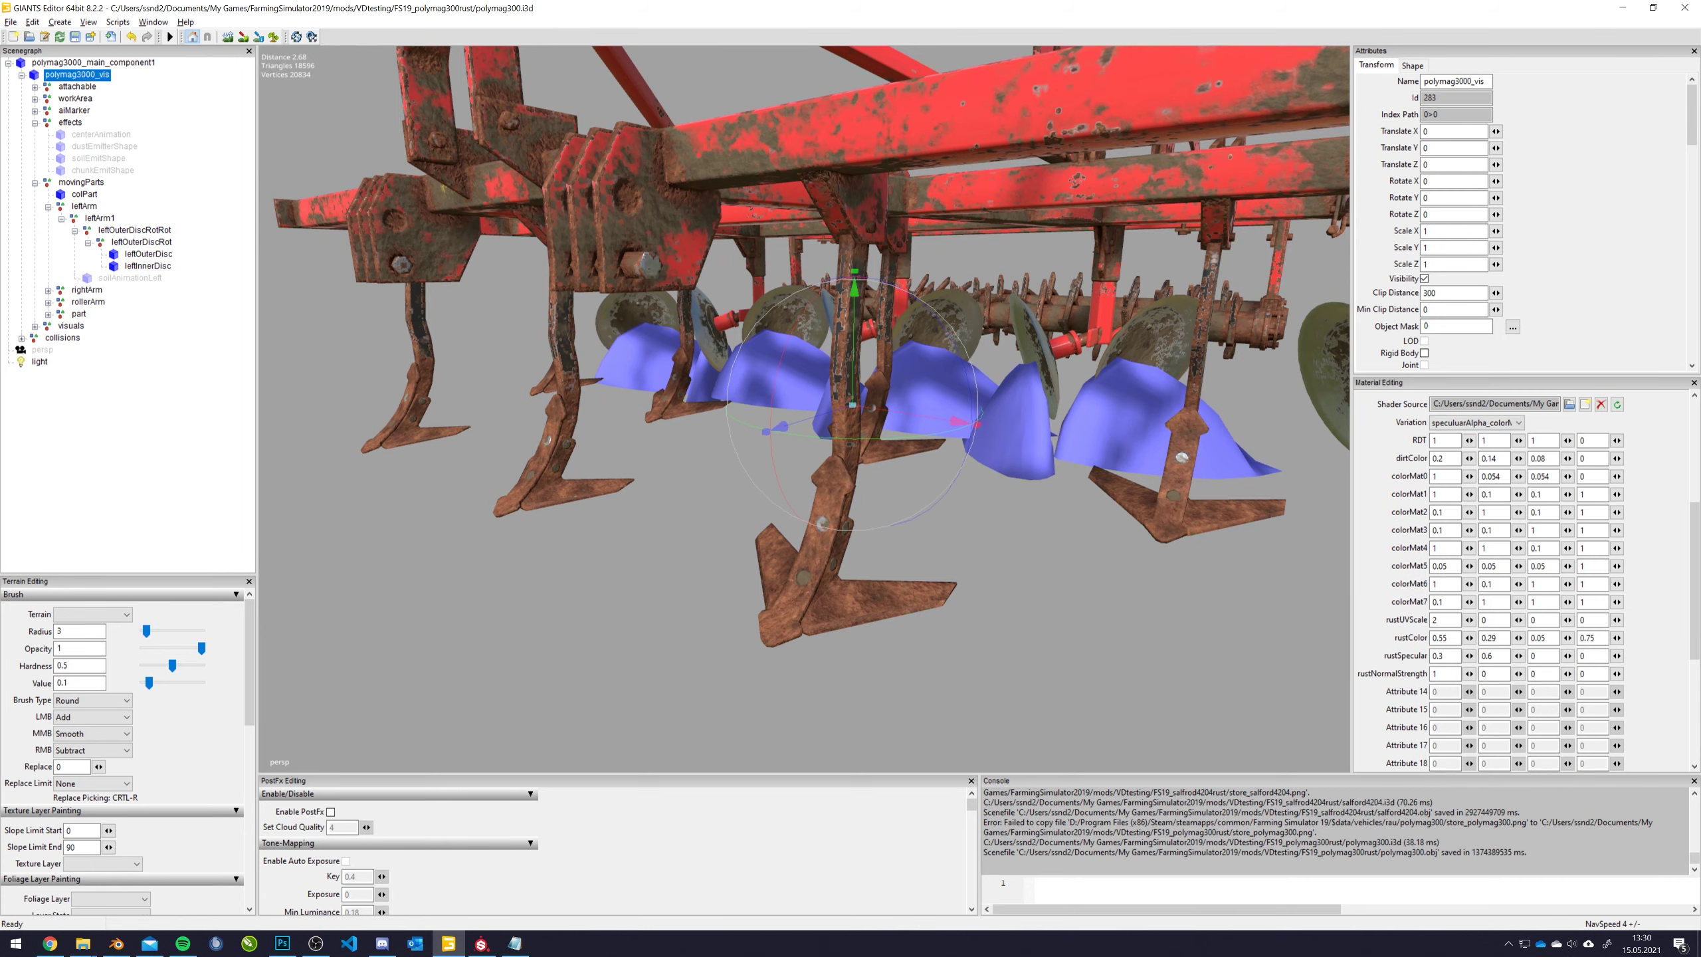
left_click(1566, 440)
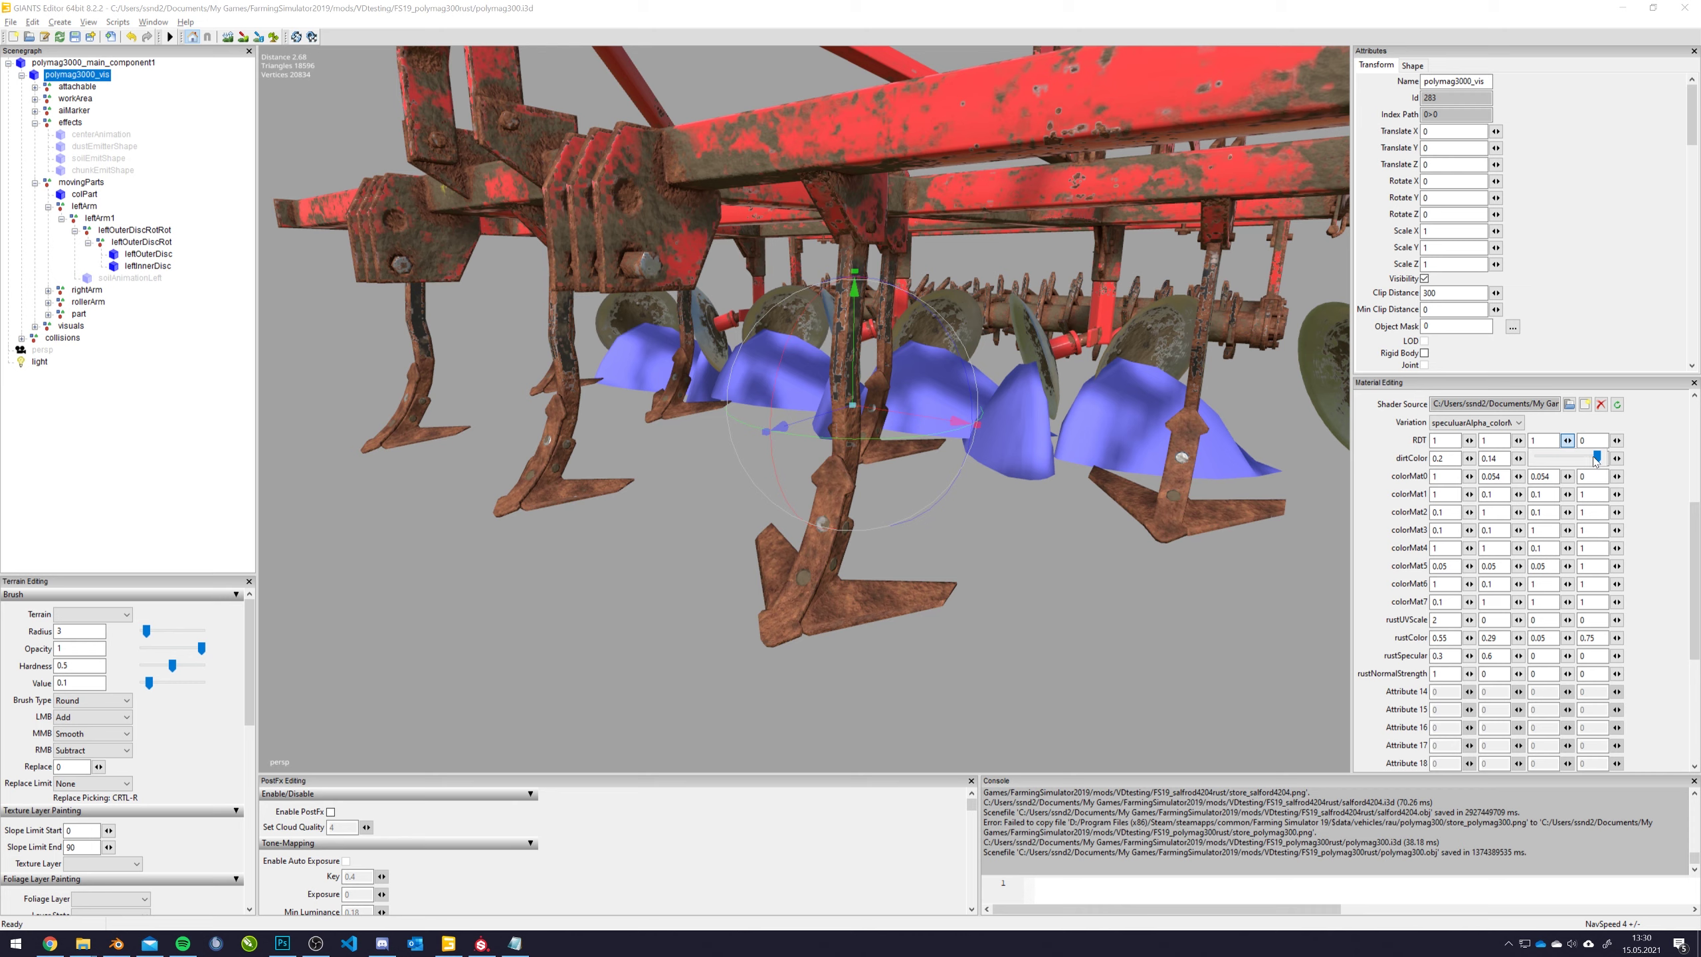
mouse_move(1597, 457)
left_mouse_down()
mouse_move(1518, 458)
mouse_move(1610, 464)
mouse_move(1439, 465)
mouse_move(1510, 477)
mouse_move(1606, 460)
left_mouse_up()
left_click(1468, 440)
left_click(1566, 441)
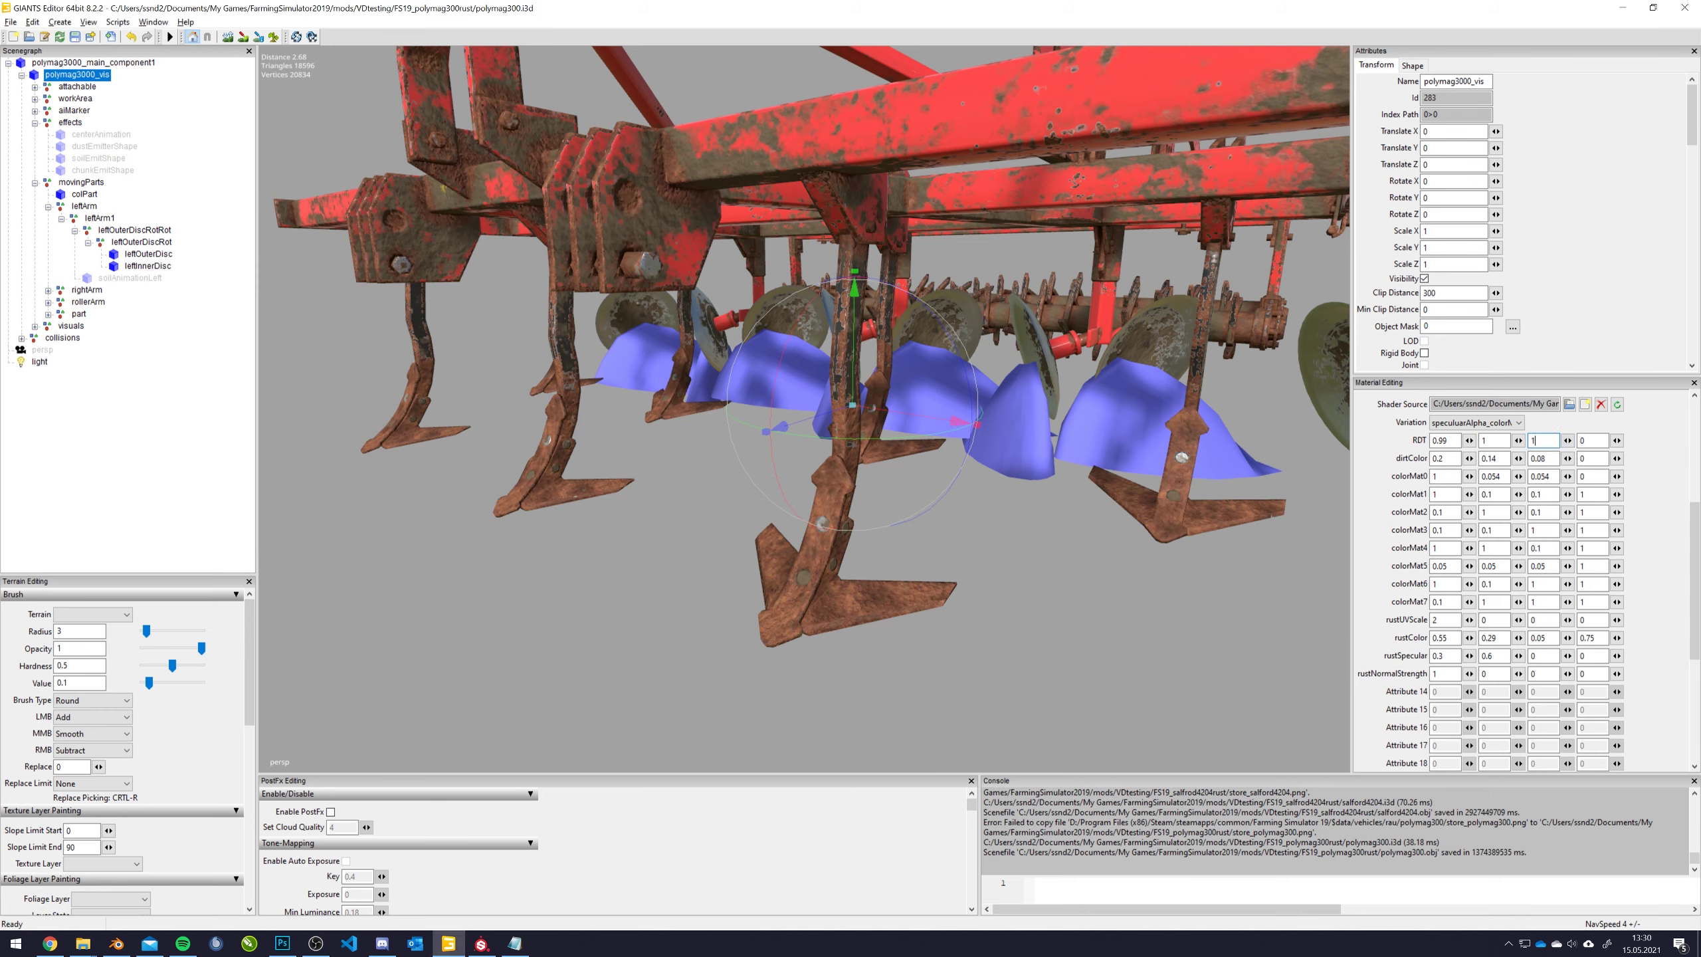
left_click(1617, 441)
left_click_drag(1585, 462, 1660, 480)
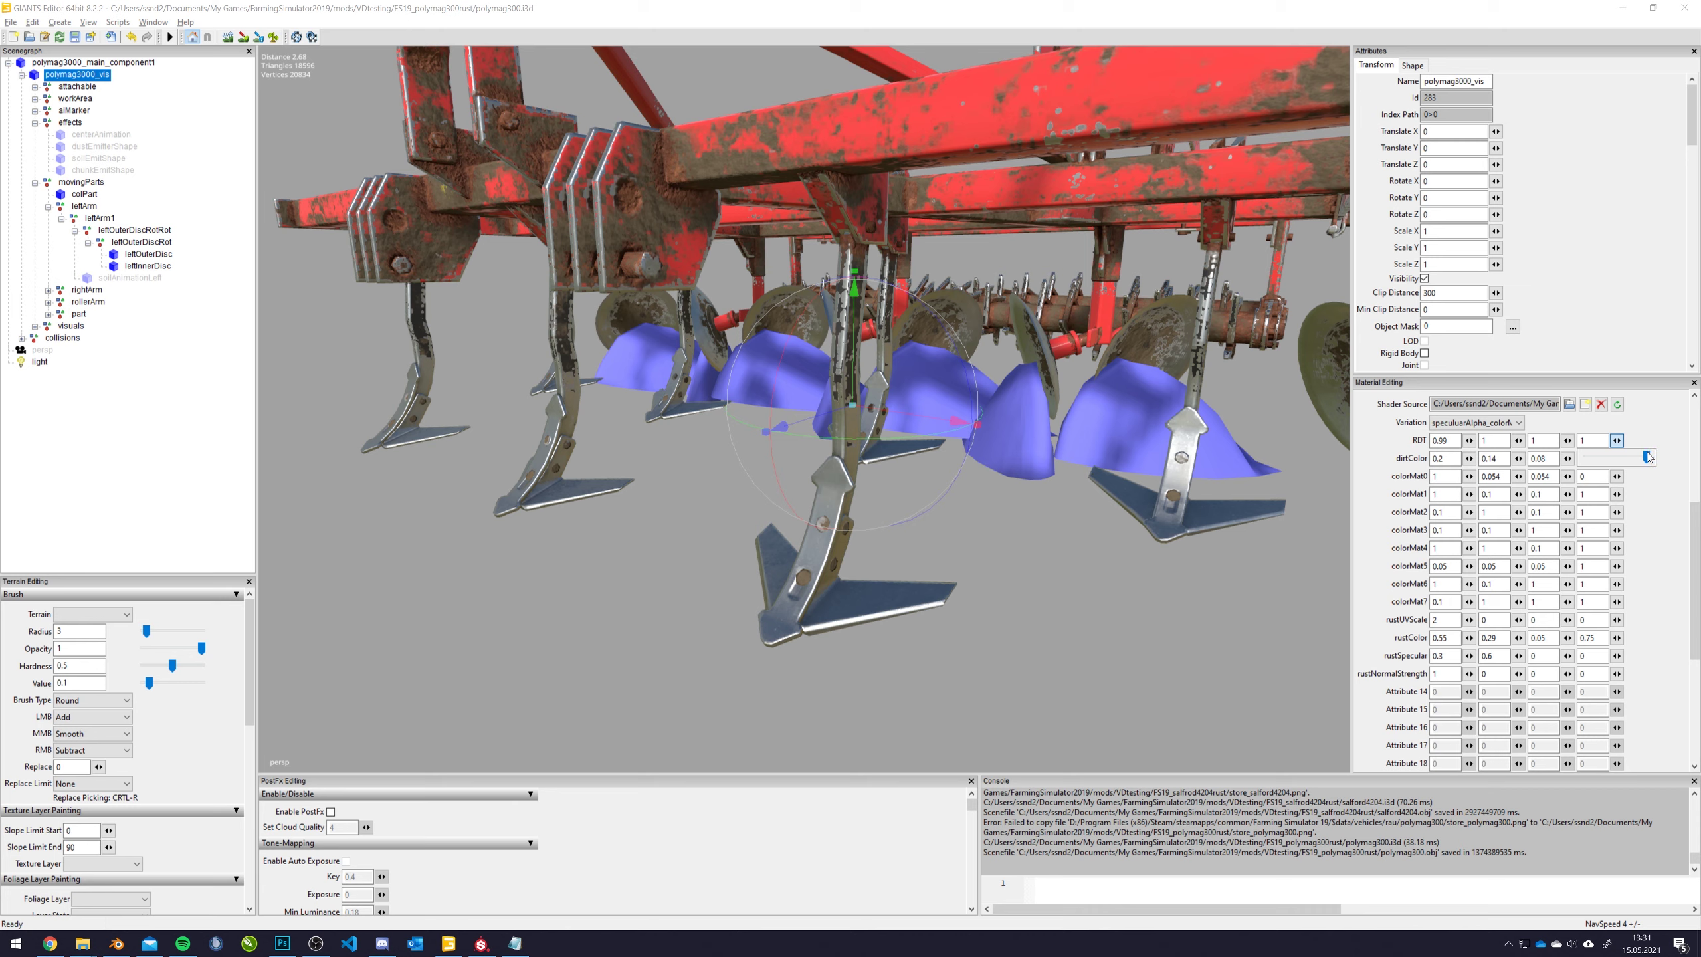
left_click_drag(1645, 457, 1583, 460)
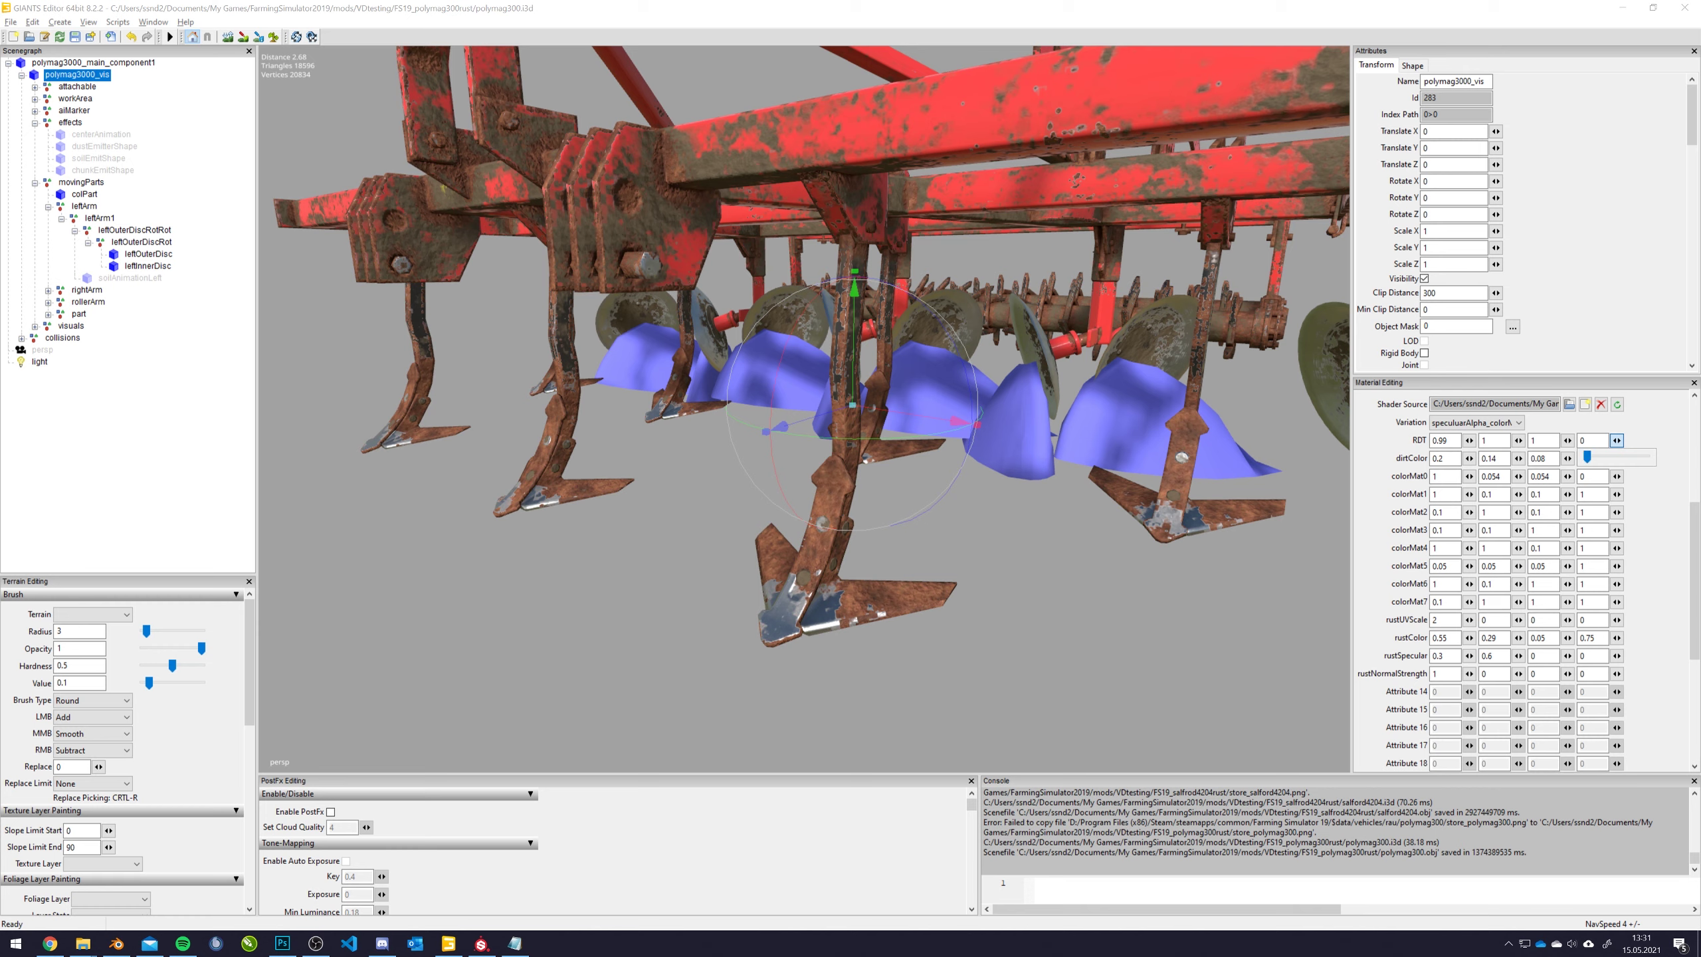
left_click(1536, 440)
key("Tab")
type("0.06")
key("Return")
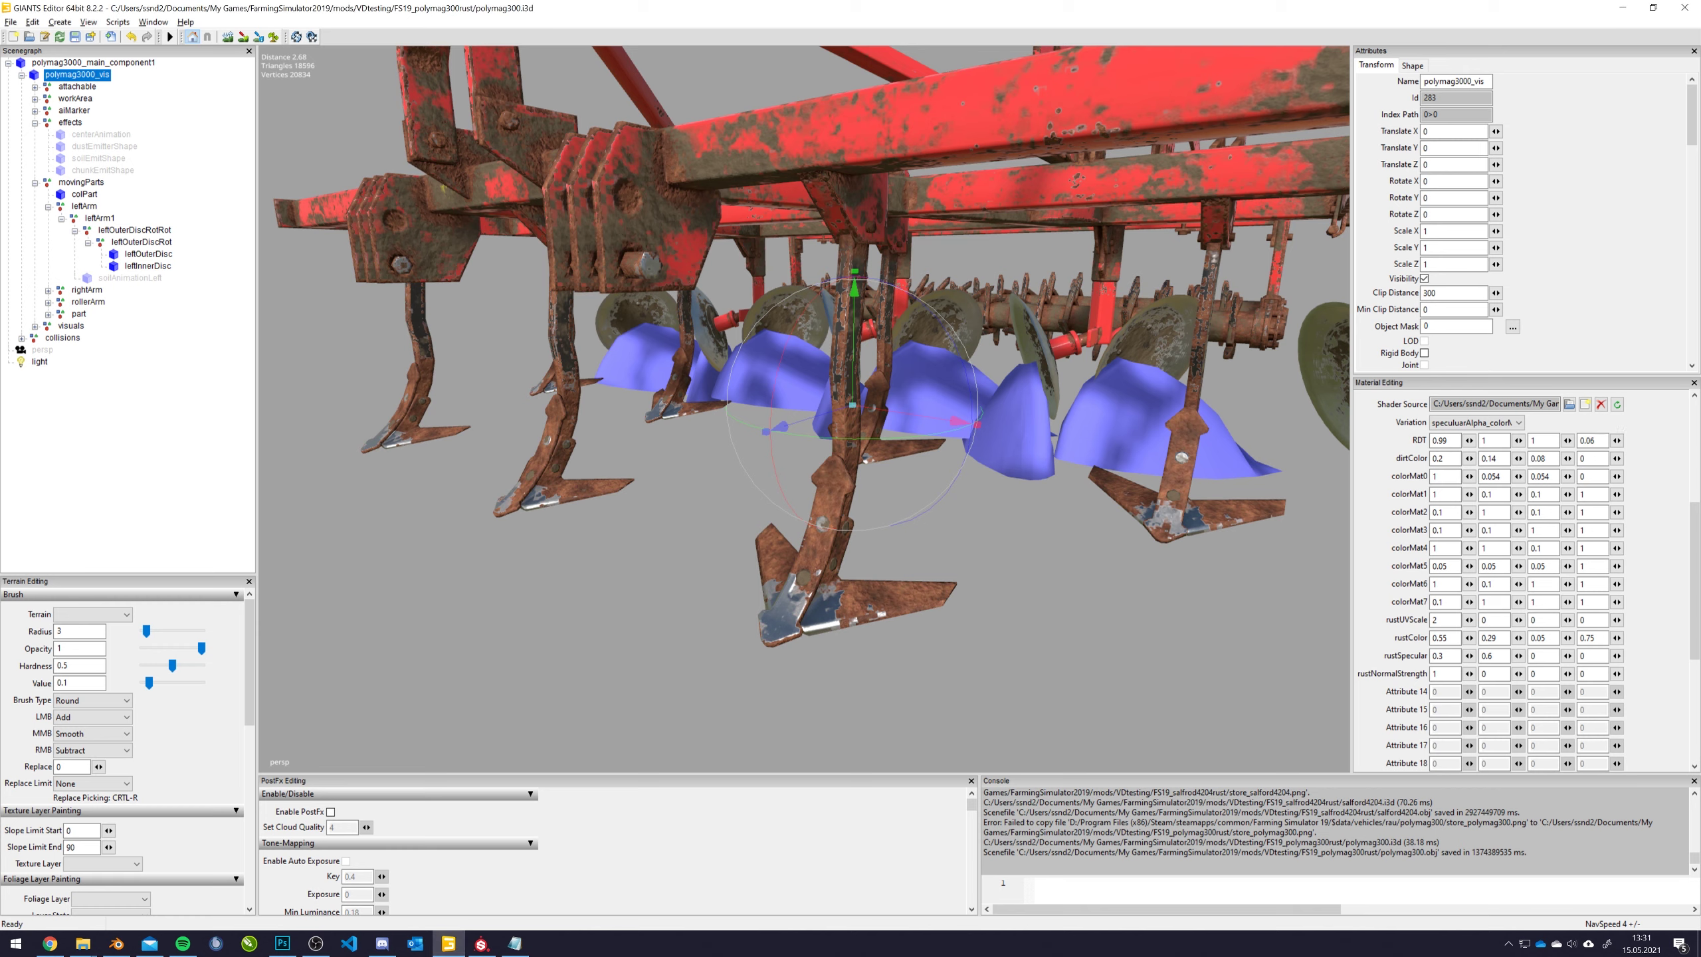
left_click(1590, 440)
type("0")
key("Return")
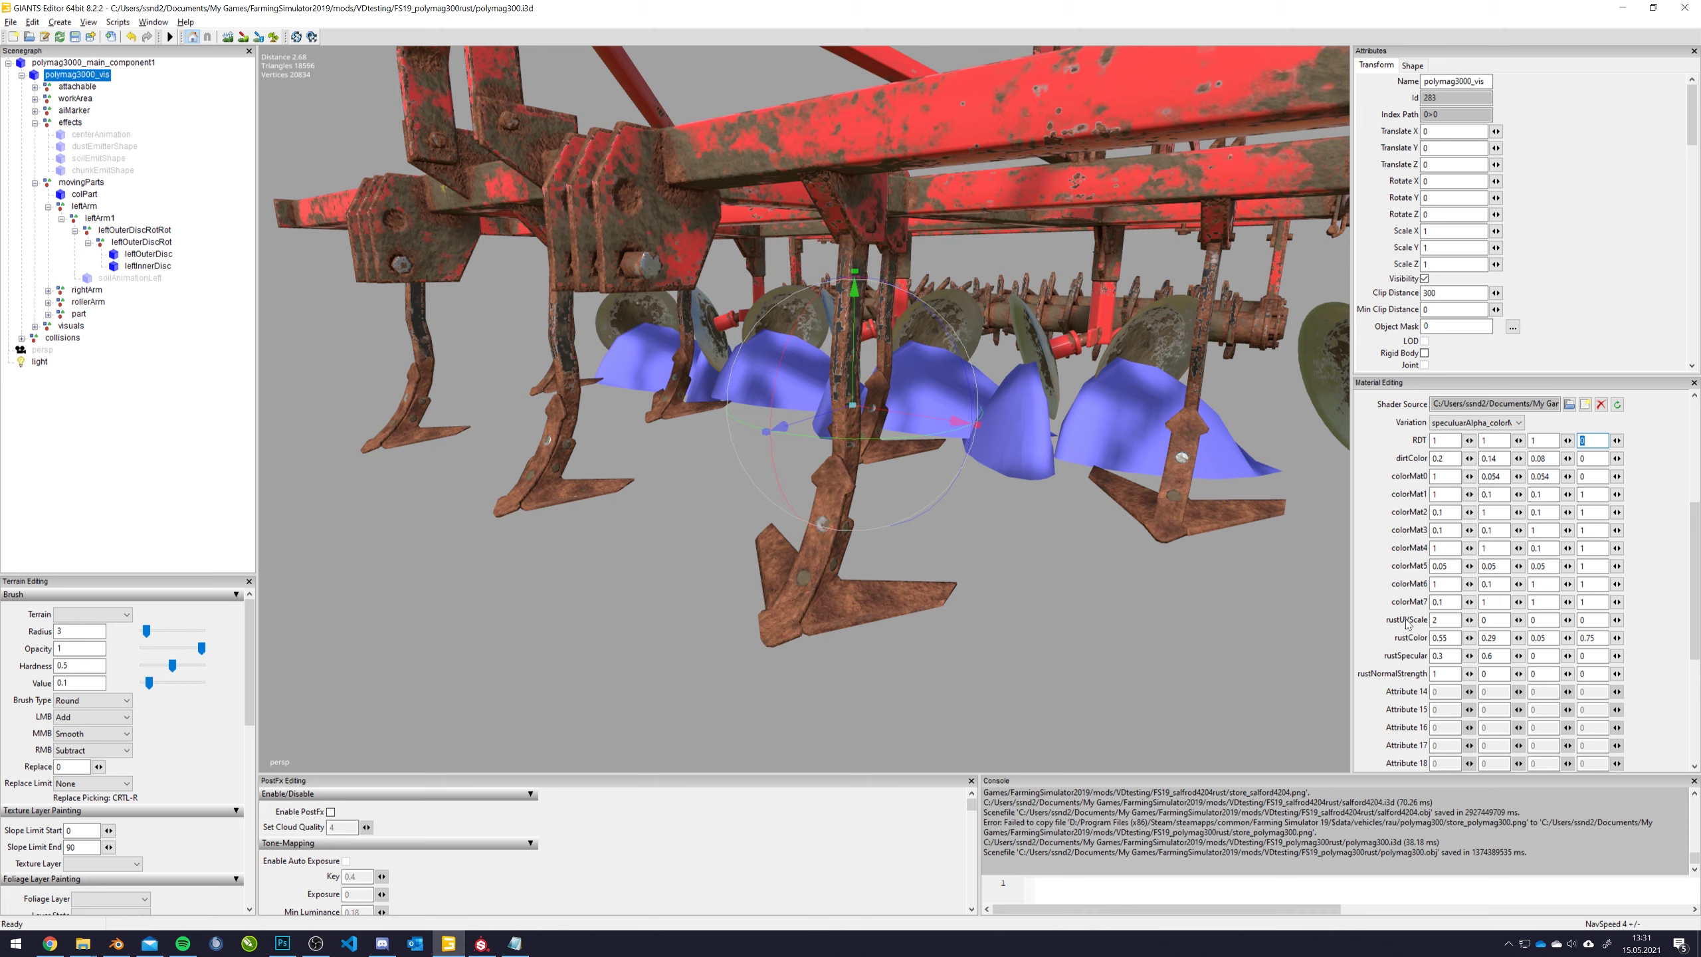
Rescale the rust texture by setting rustUVScale to 1.76
left_click_drag(1468, 620, 1458, 642)
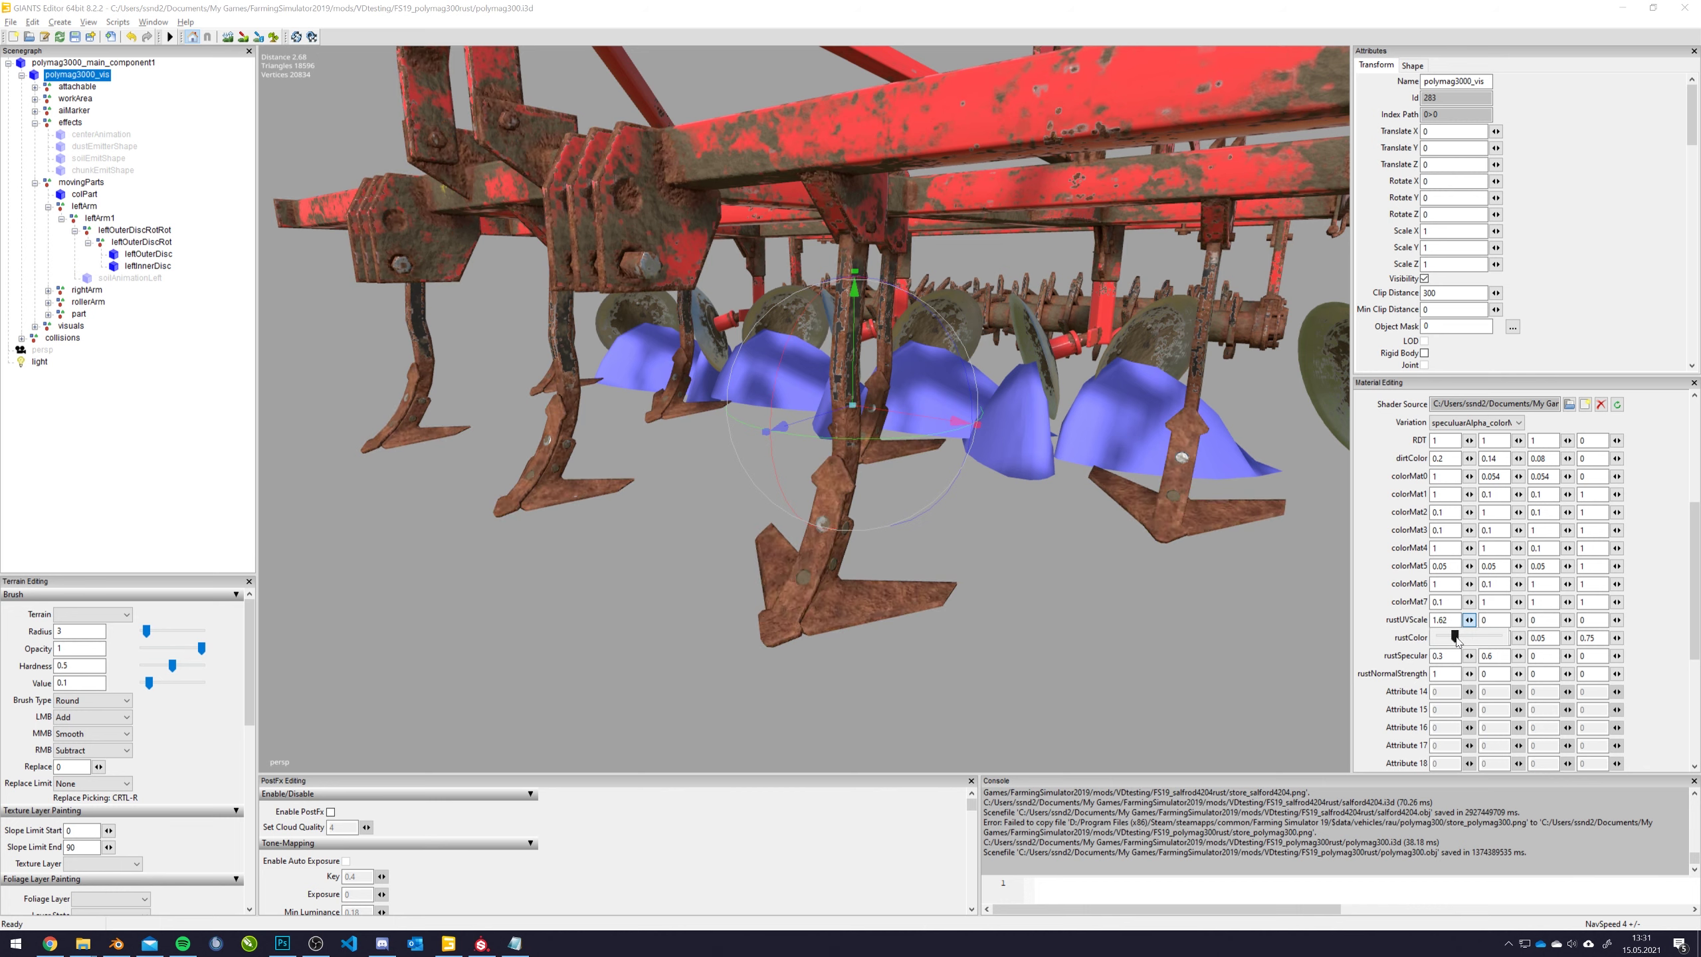
mouse_move(1458, 641)
left_mouse_down()
mouse_move(1514, 645)
mouse_move(1460, 642)
left_mouse_up()
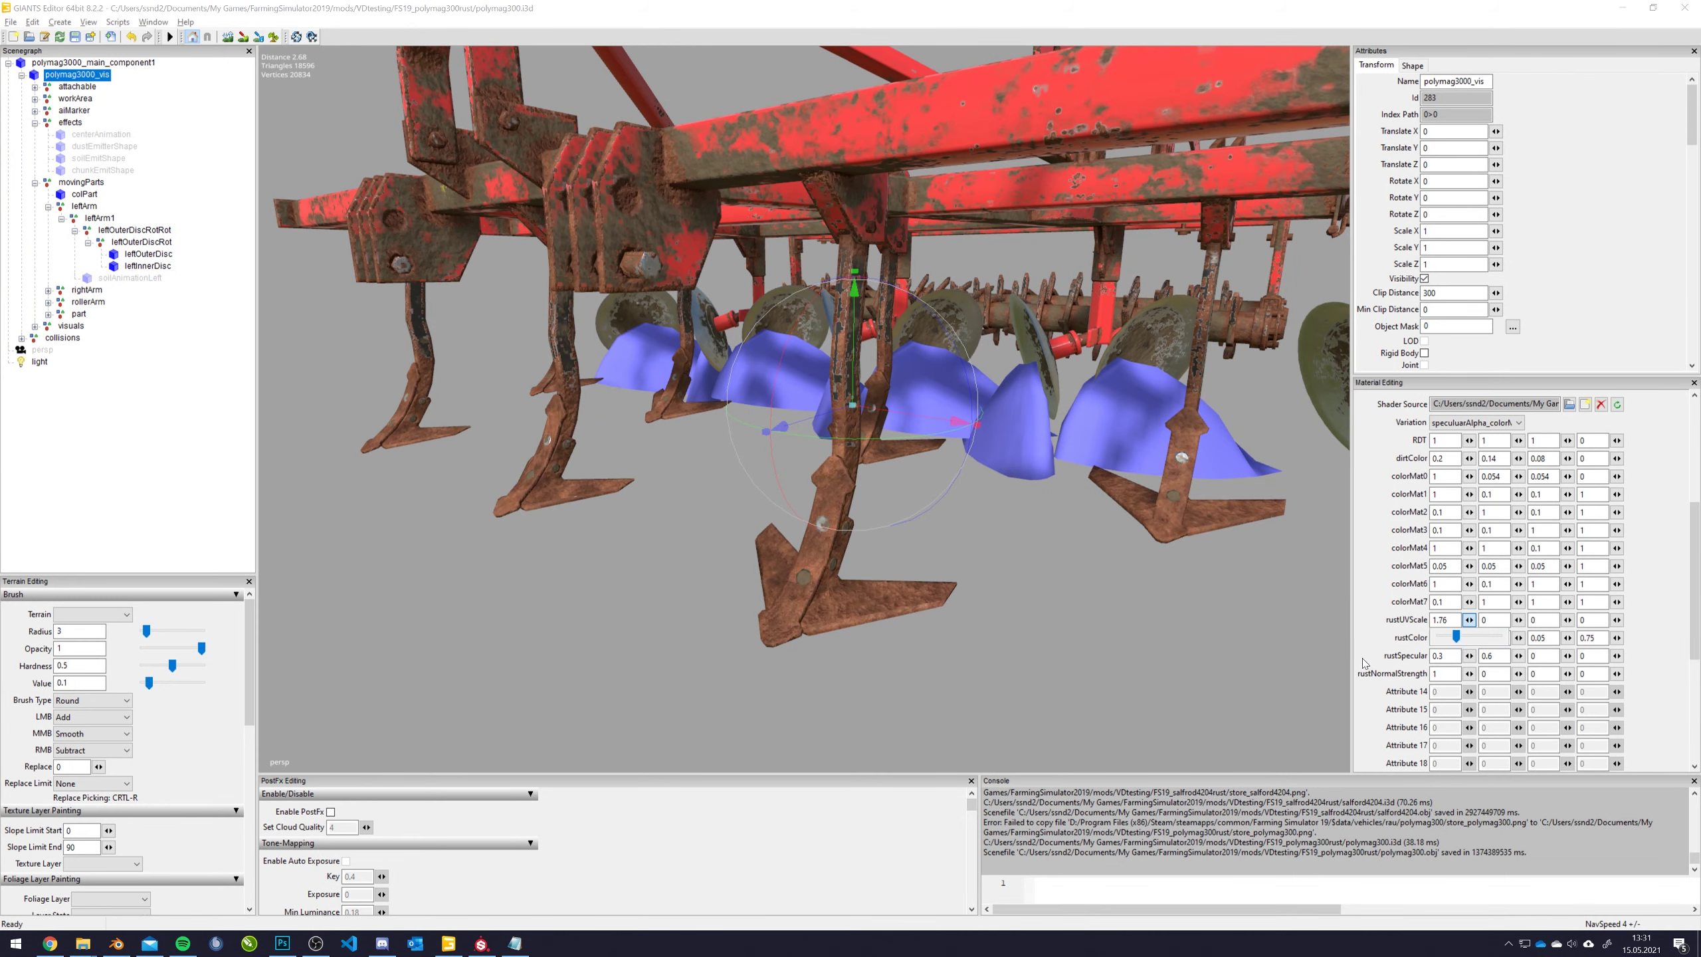
left_click(1640, 645)
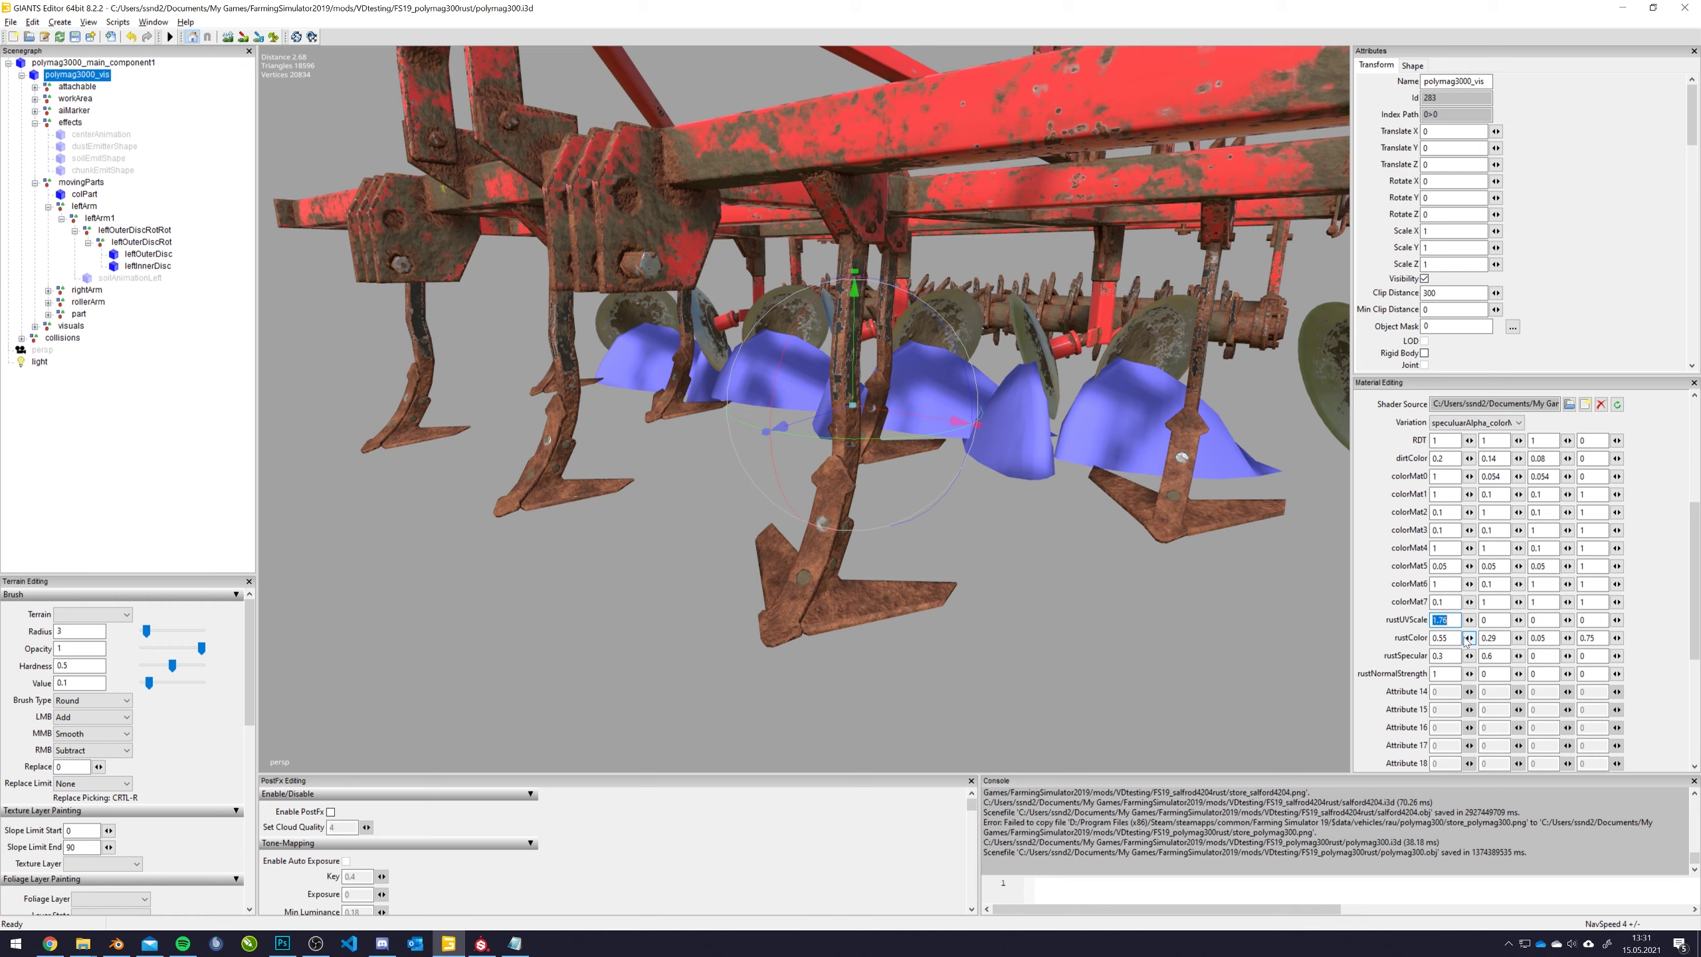
Warm the rust colour: lower rustColor's first value to 0.65 and raise its fourth to 1
left_click_drag(1468, 640, 1479, 659)
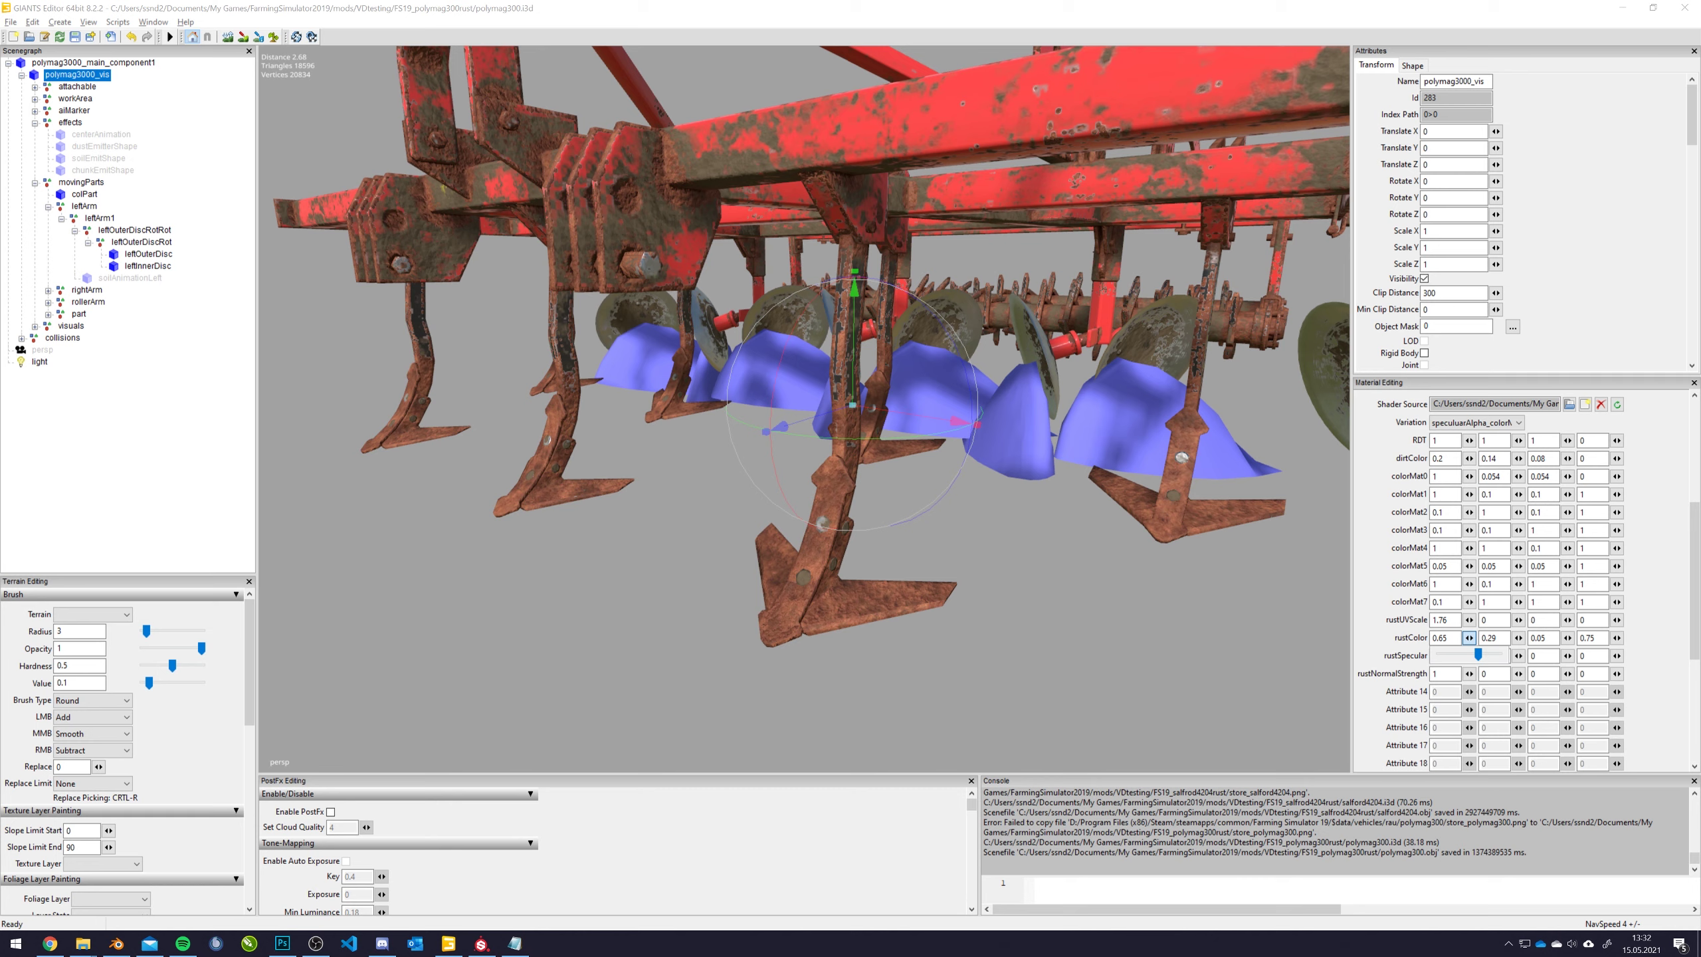
left_click(1616, 637)
left_click_drag(1617, 654, 1655, 663)
Set rustColor's fourth value back to 0.75
left_click(1294, 8)
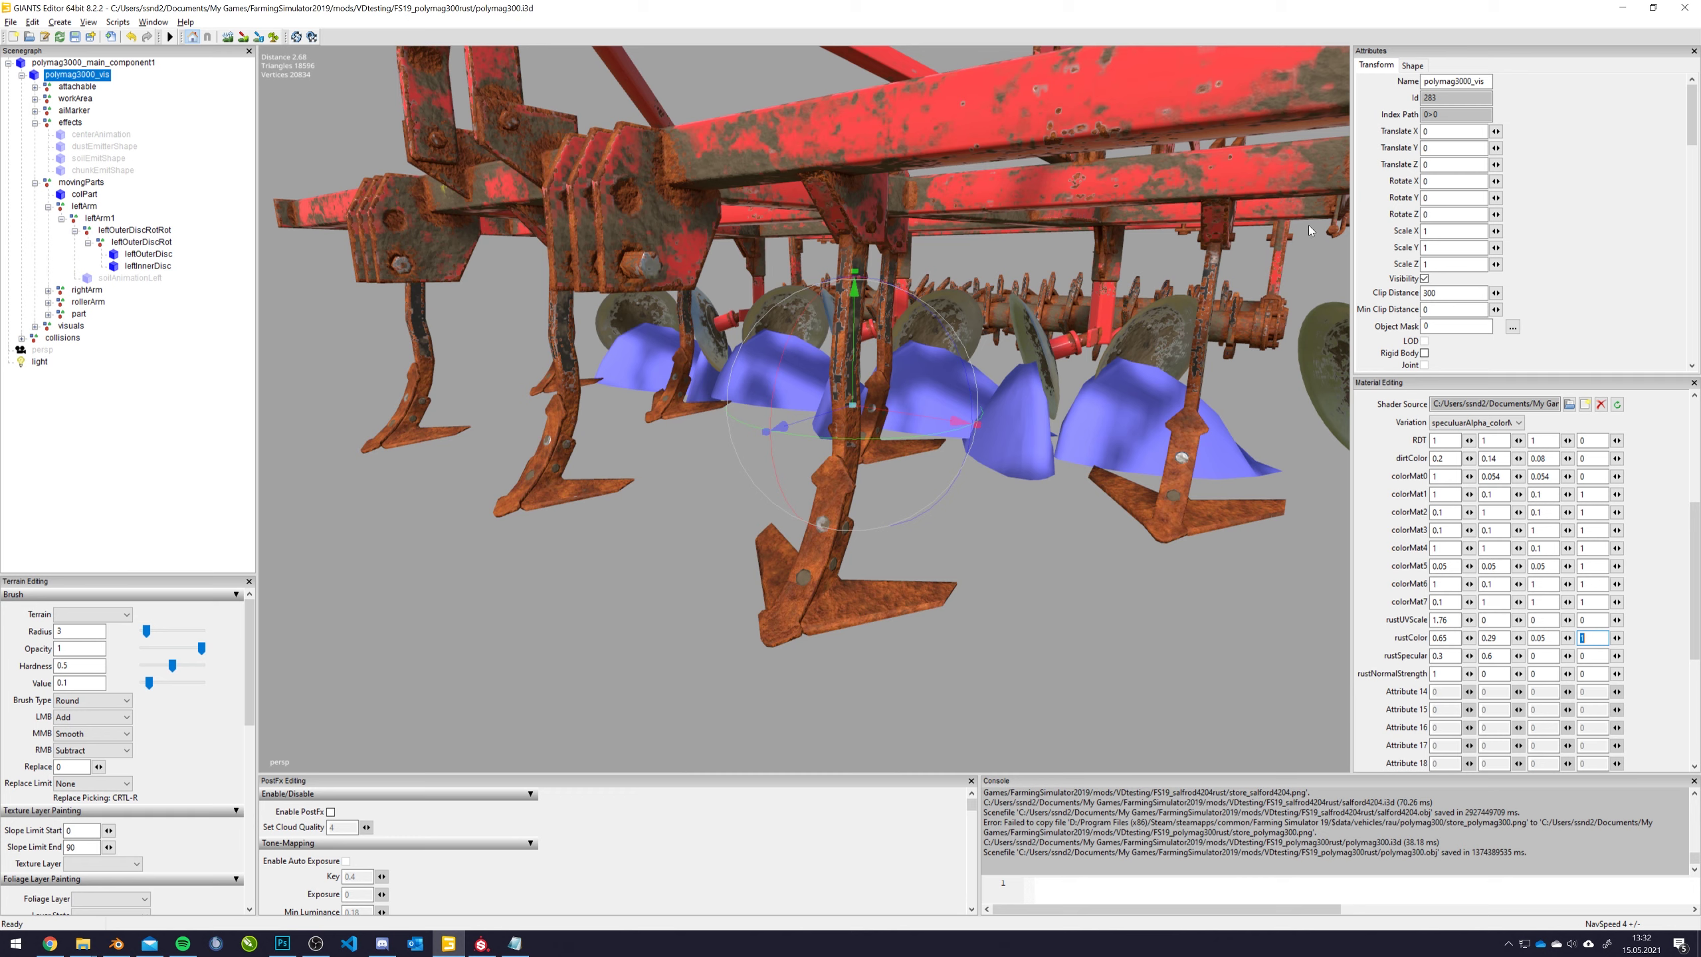
left_click(1595, 637)
key("BackSpace")
type("0.75")
key("Return")
Dull the rust by setting rustSpecular's first value to 0.2 and its third to 0.02
mouse_move(1469, 657)
left_mouse_down()
mouse_move(1508, 678)
mouse_move(1458, 679)
left_mouse_up()
type("0.2")
key("Return")
left_click(1490, 656)
left_click(1567, 656)
mouse_move(1538, 674)
left_mouse_down()
mouse_move(1609, 682)
mouse_move(1517, 676)
left_mouse_up()
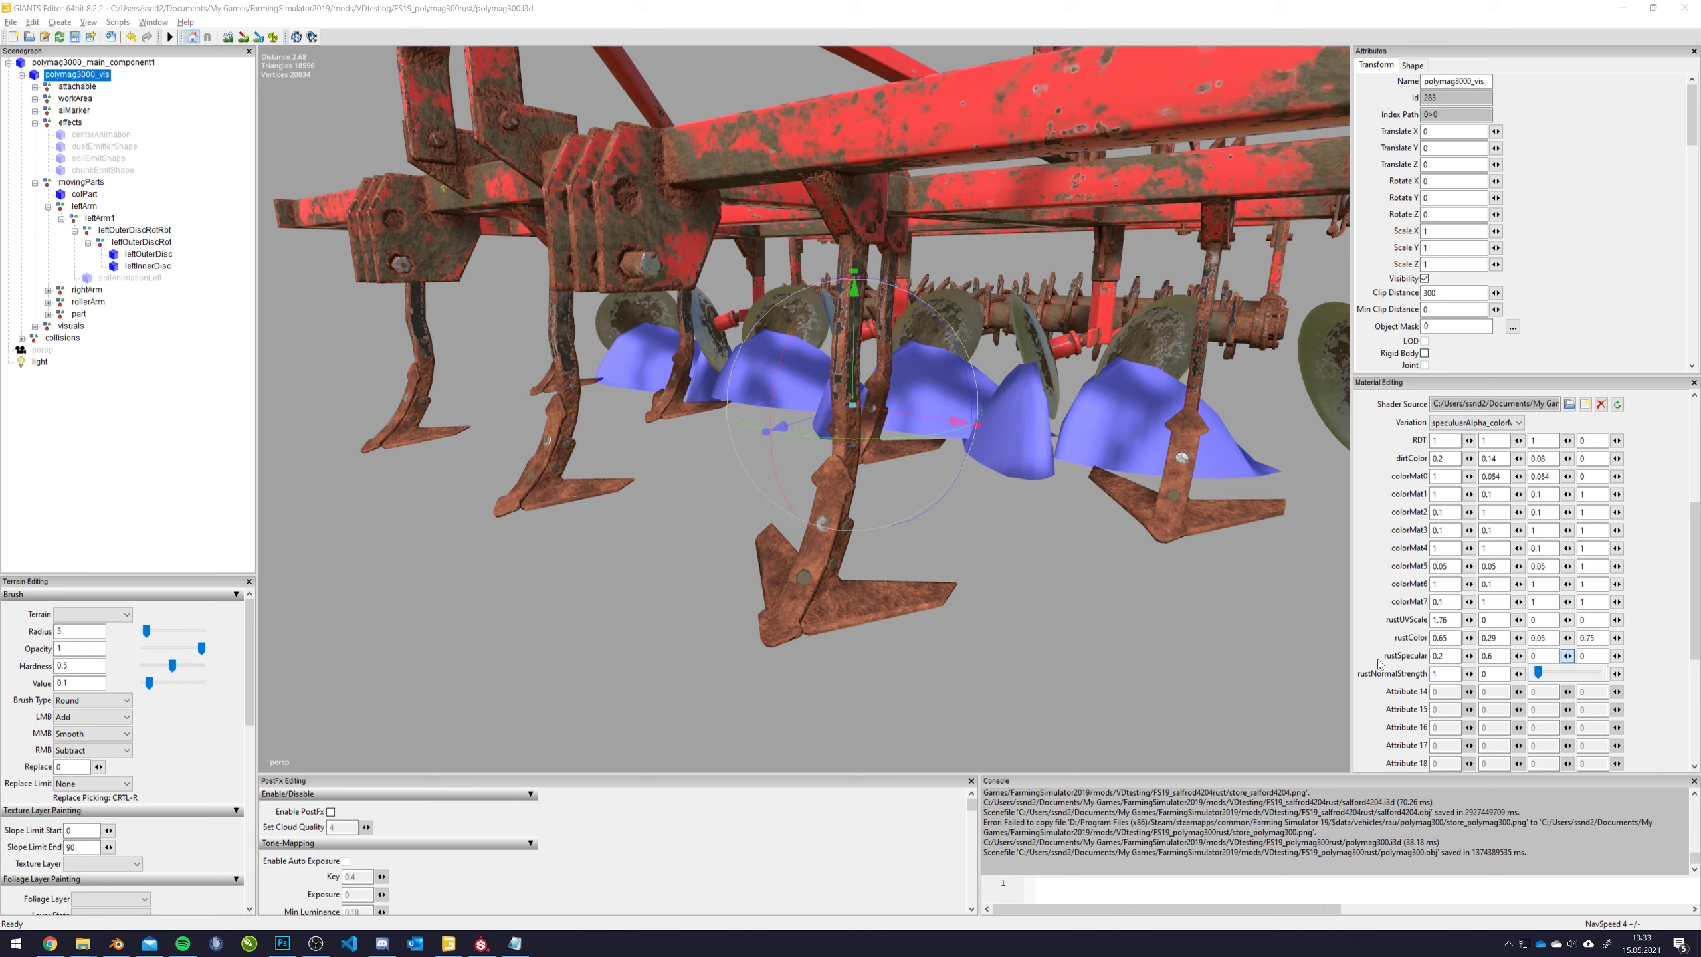
left_click(1663, 728)
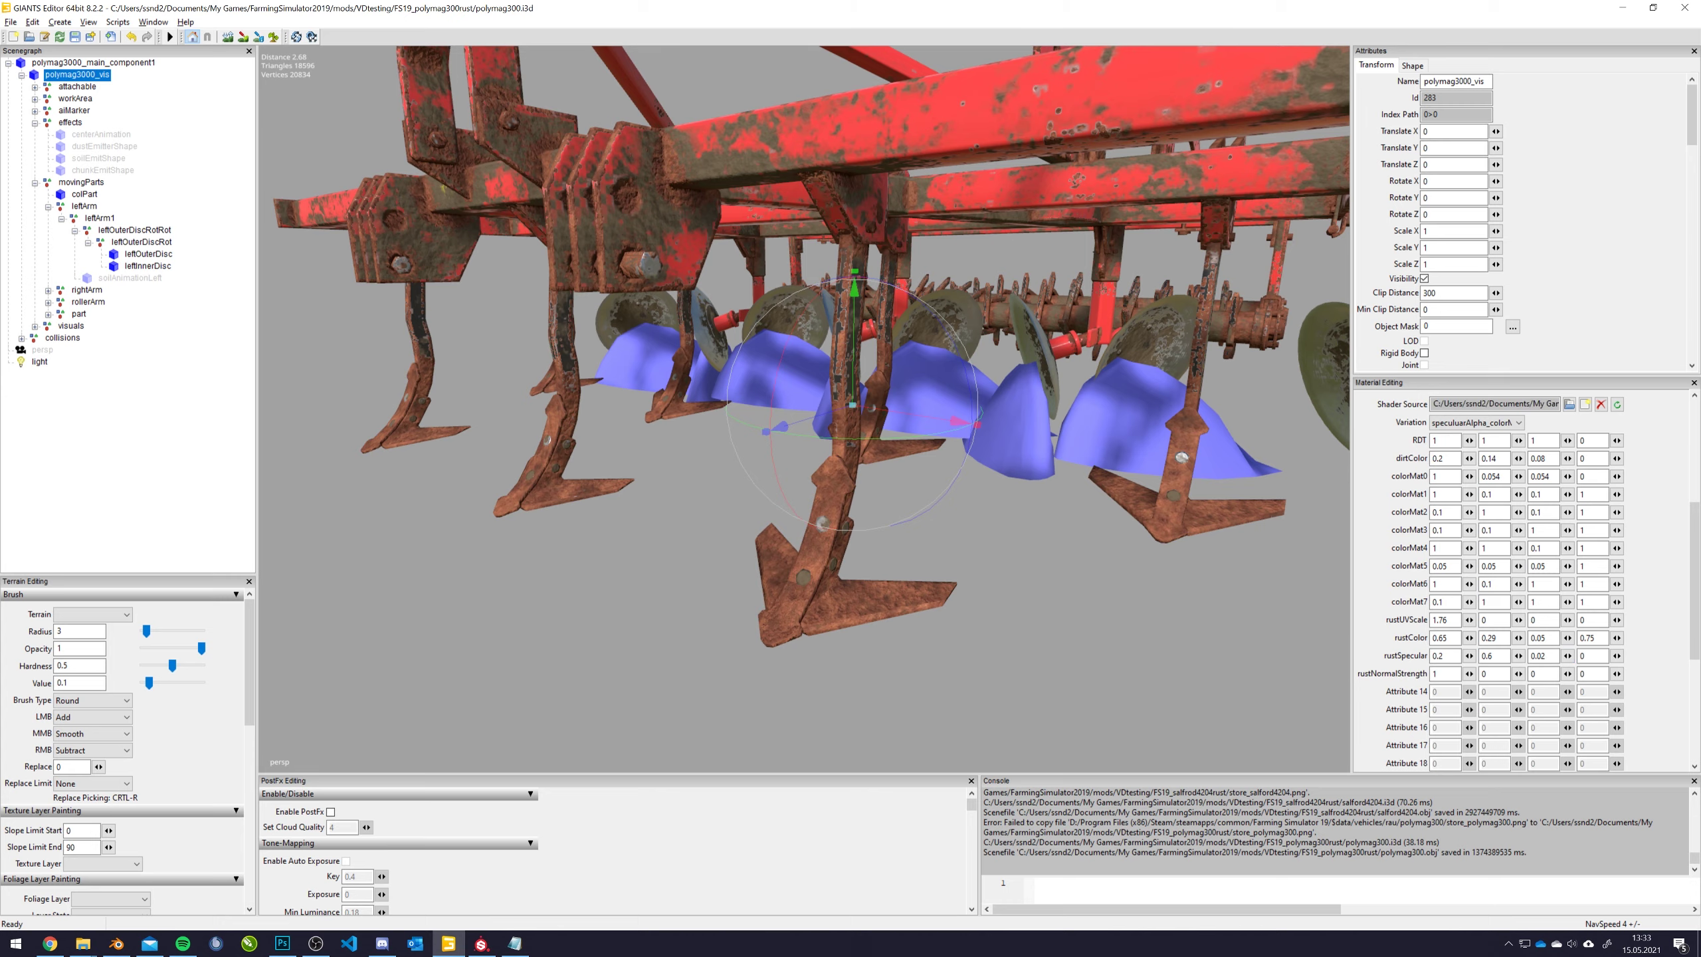
scroll(935, 582, "down", 4)
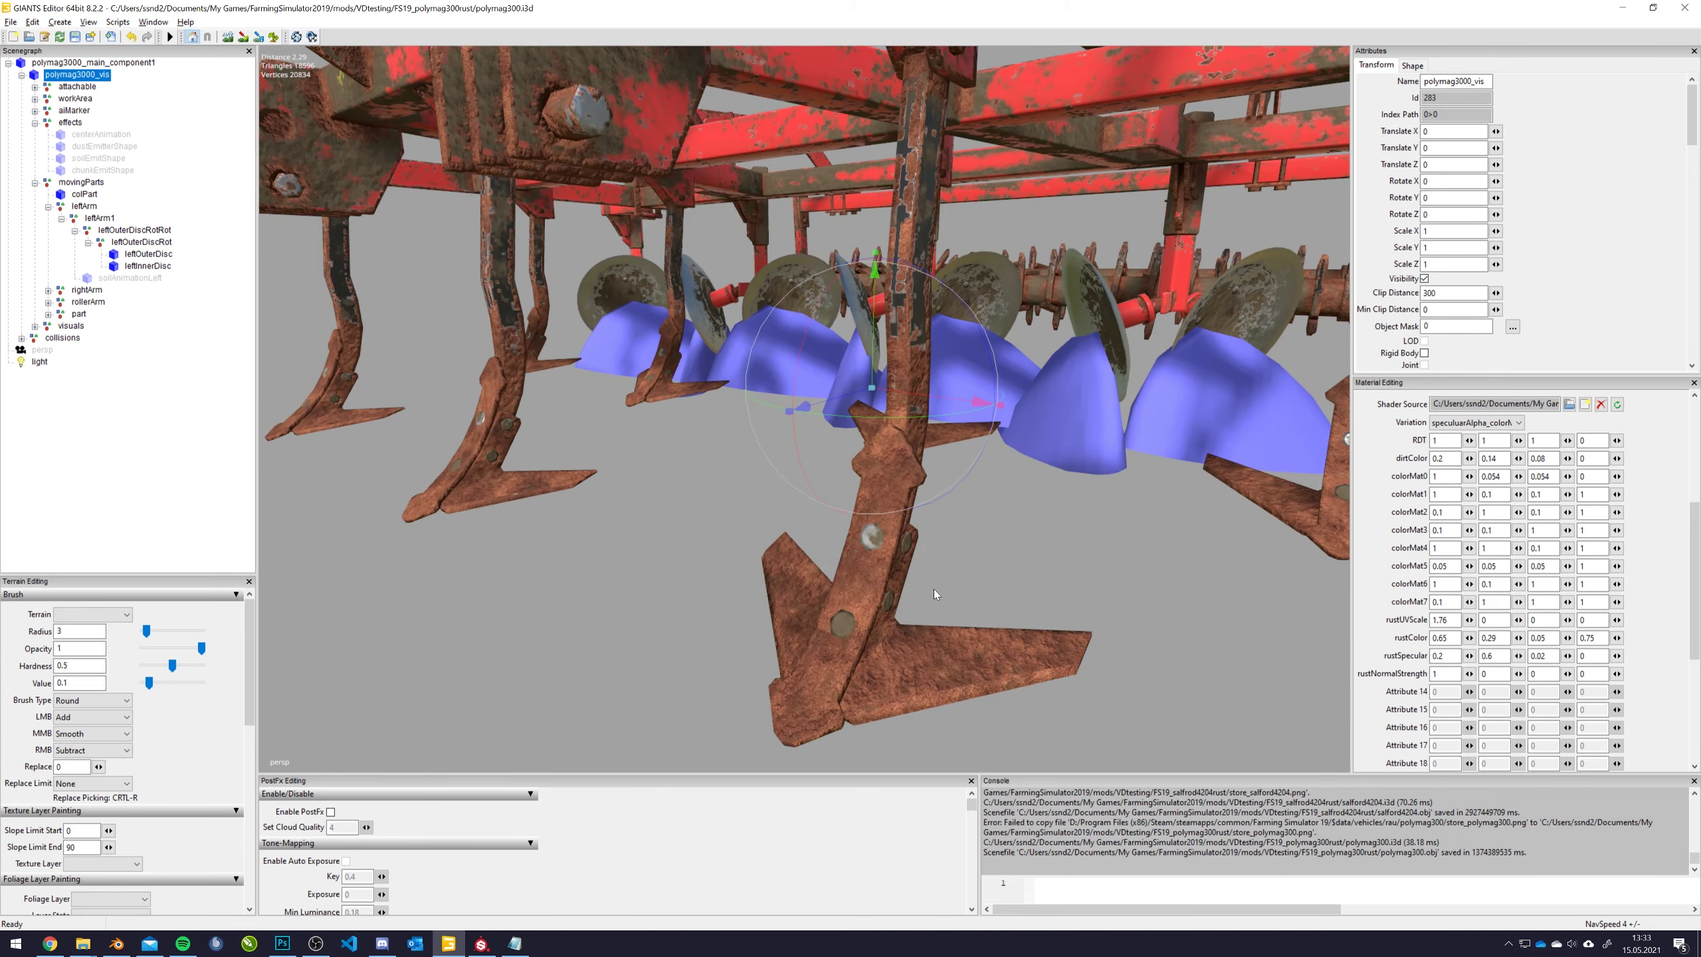
scroll(935, 594, "down", 3)
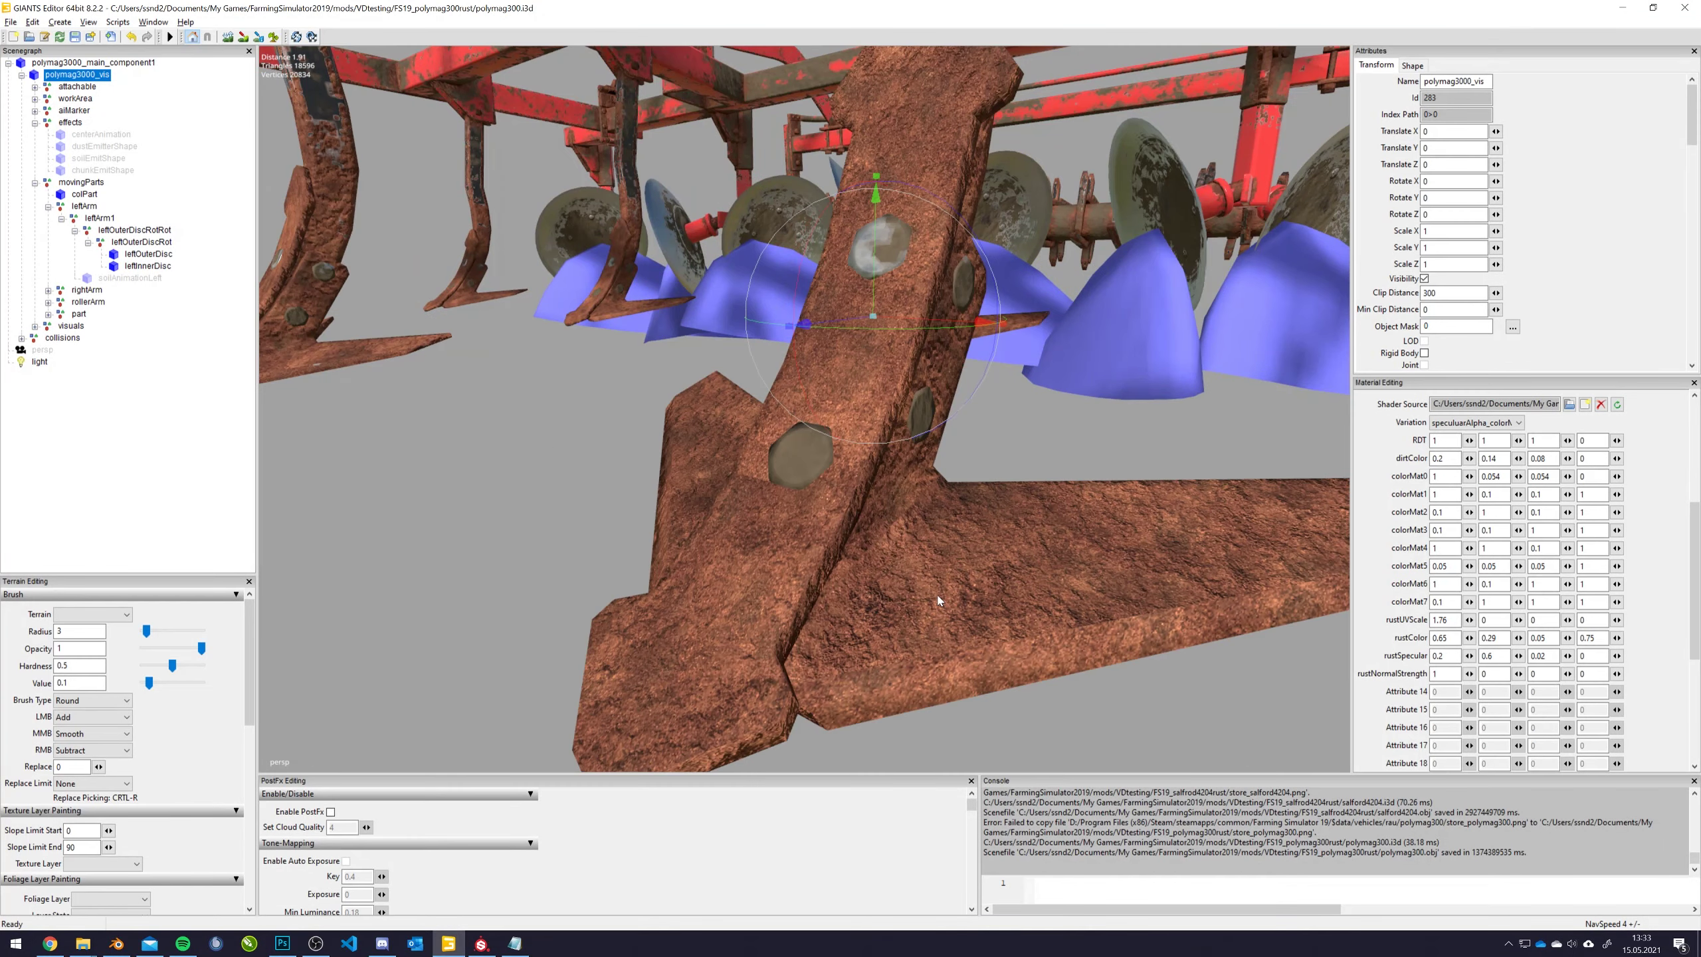
left_click(1466, 674)
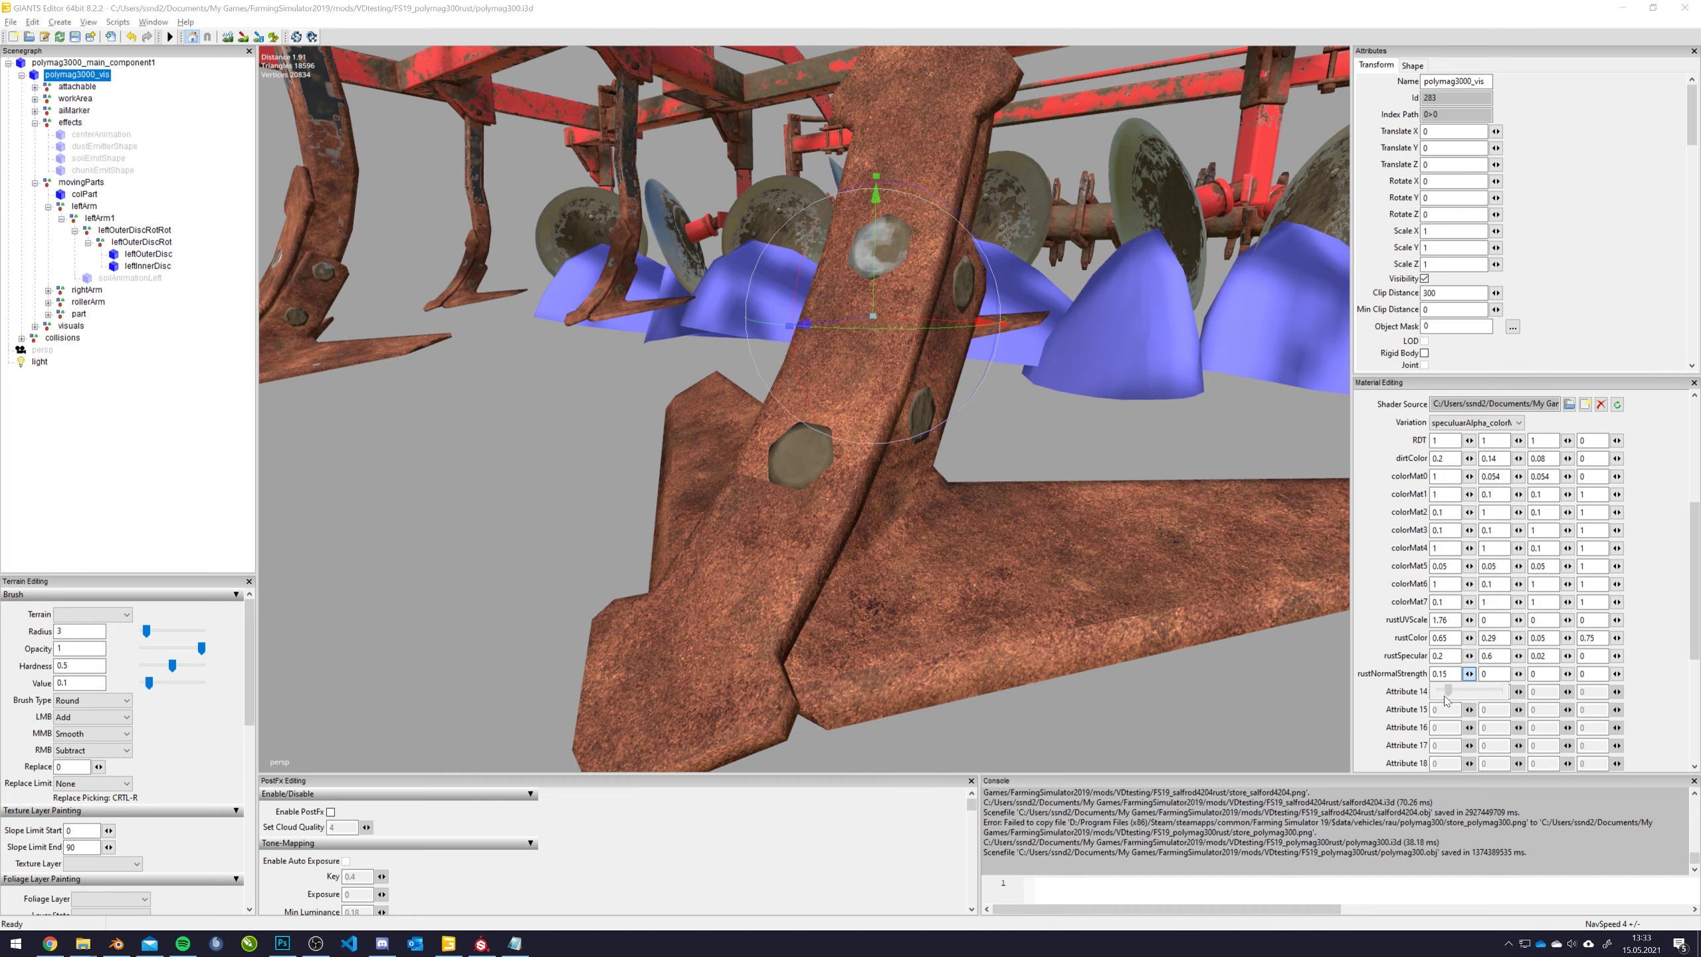
left_click(1501, 698)
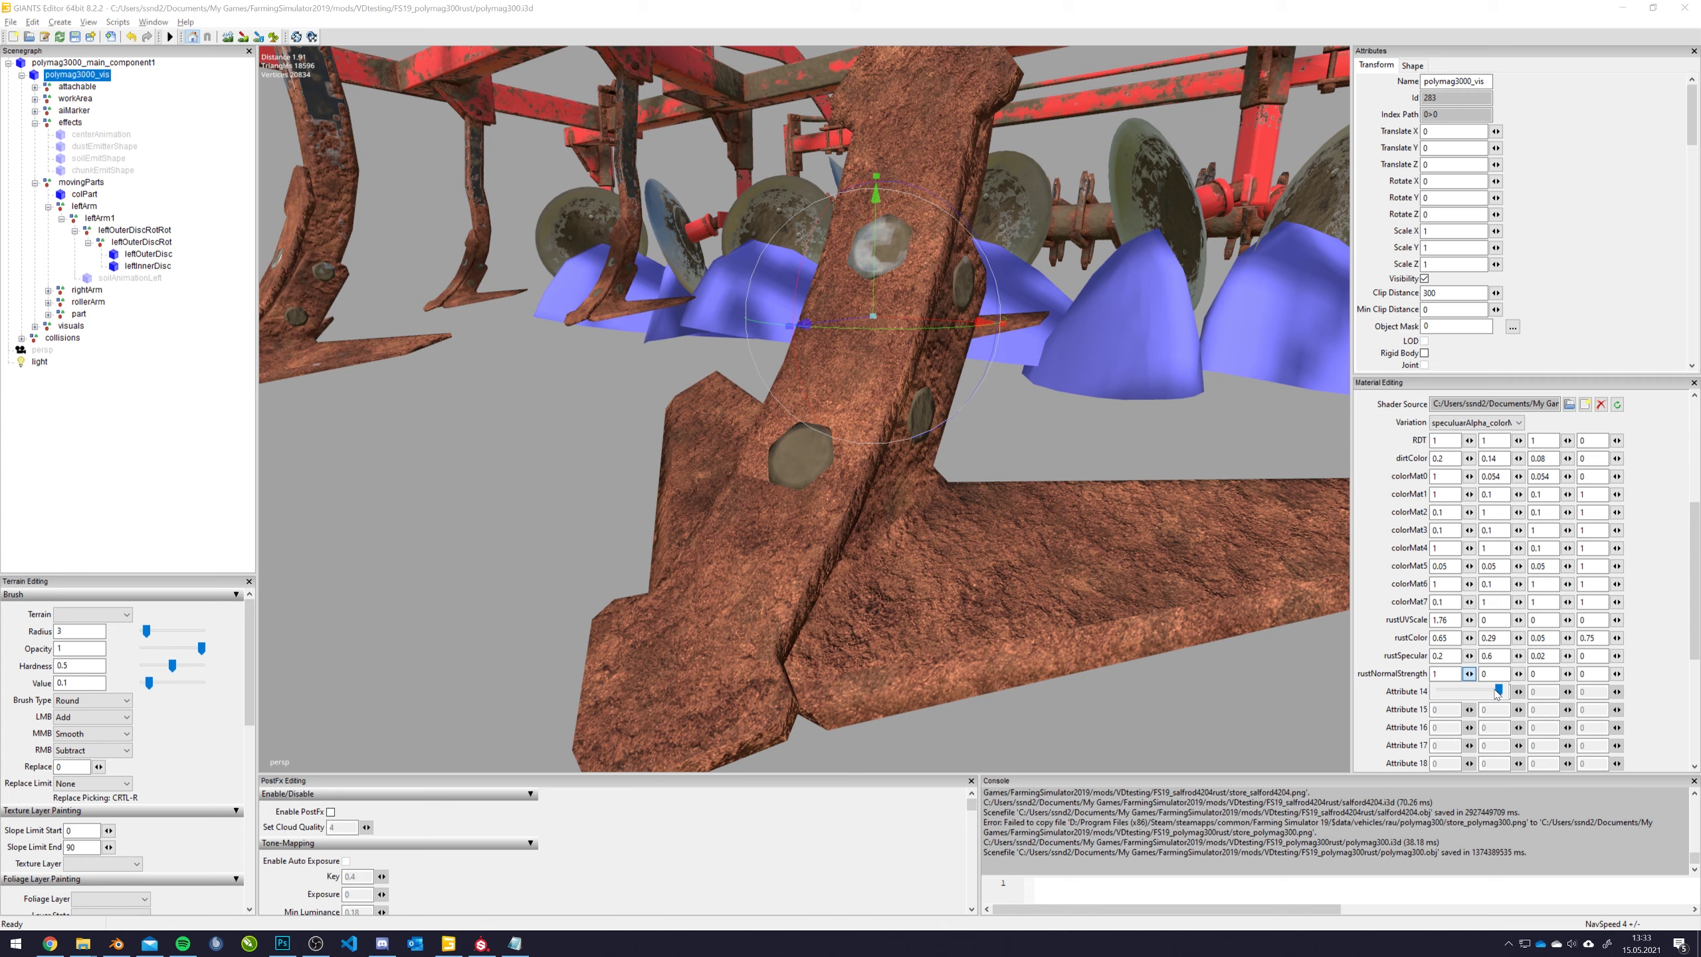
mouse_move(1498, 695)
left_mouse_down()
mouse_move(1411, 699)
mouse_move(1526, 694)
left_mouse_up()
scroll(985, 438, "down", 5)
middle_click_drag(985, 437, 867, 397)
scroll(940, 382, "down", 5)
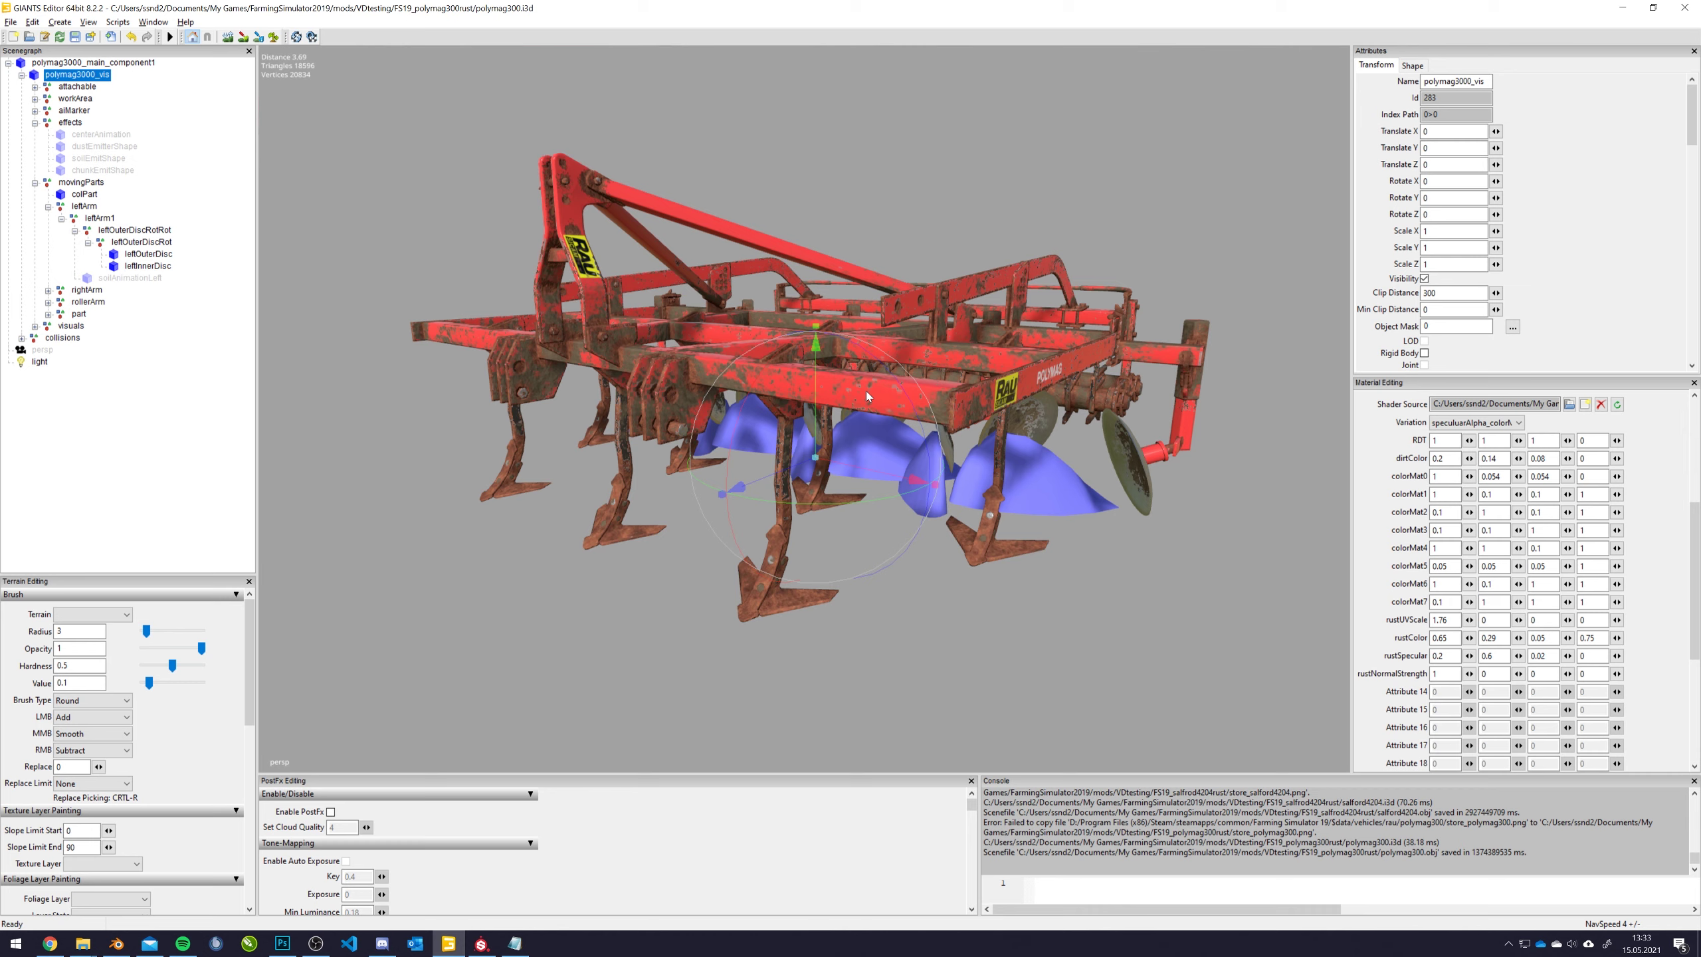
key("alt+Tab")
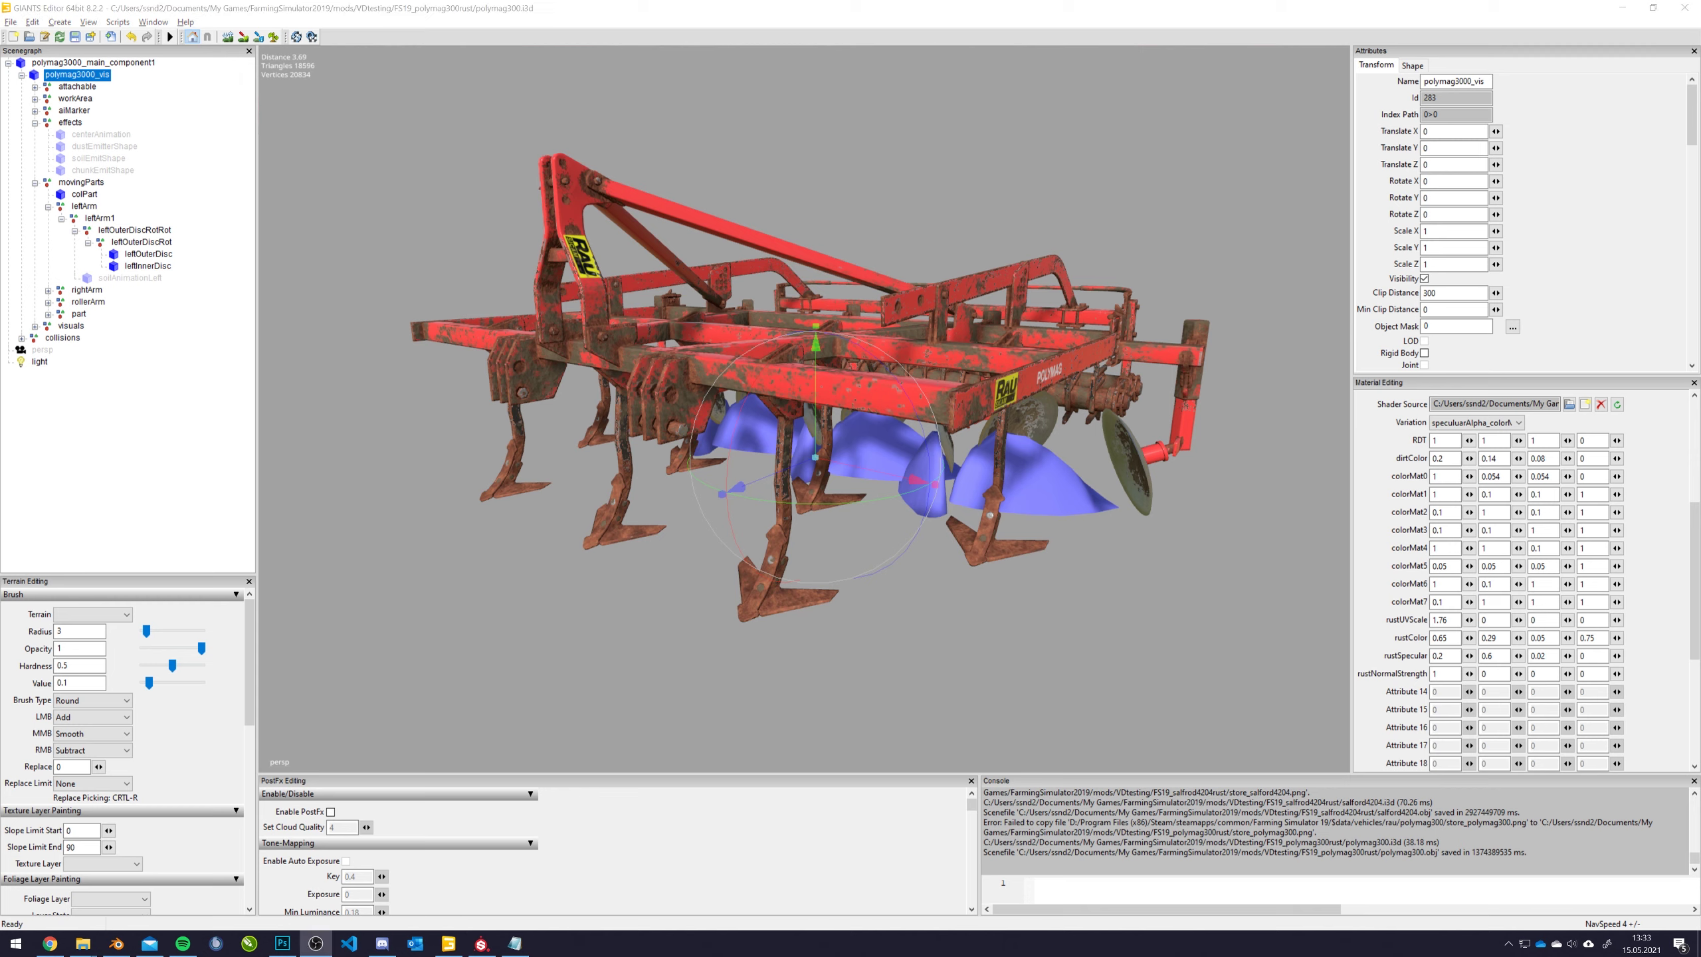